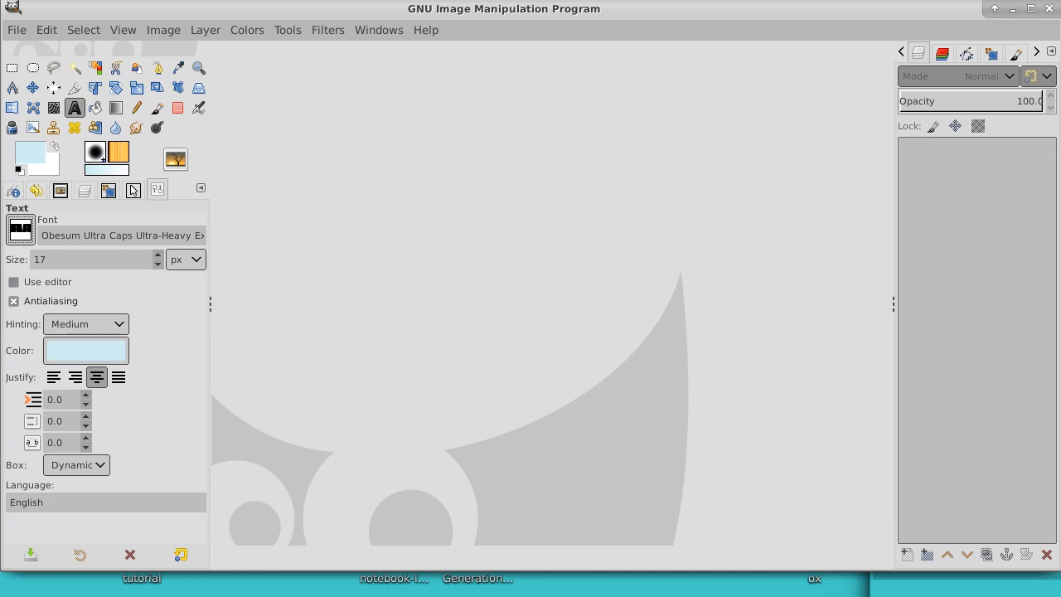
Step: Switch to Firefox, search Google for free fonts for commercial use, and open the 1001 Fonts result
left_click(637, 0)
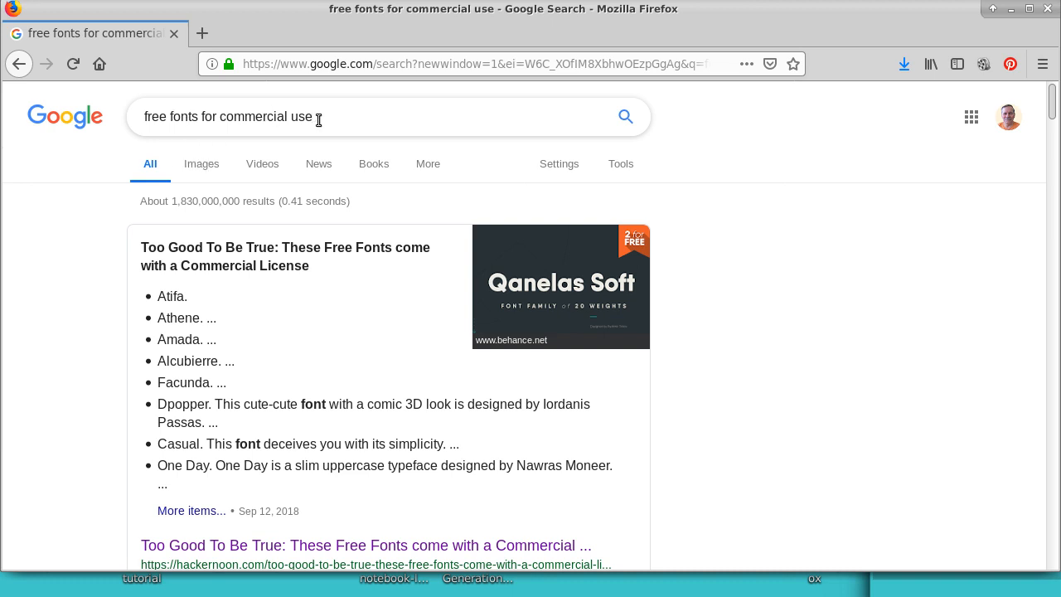
left_click(628, 117)
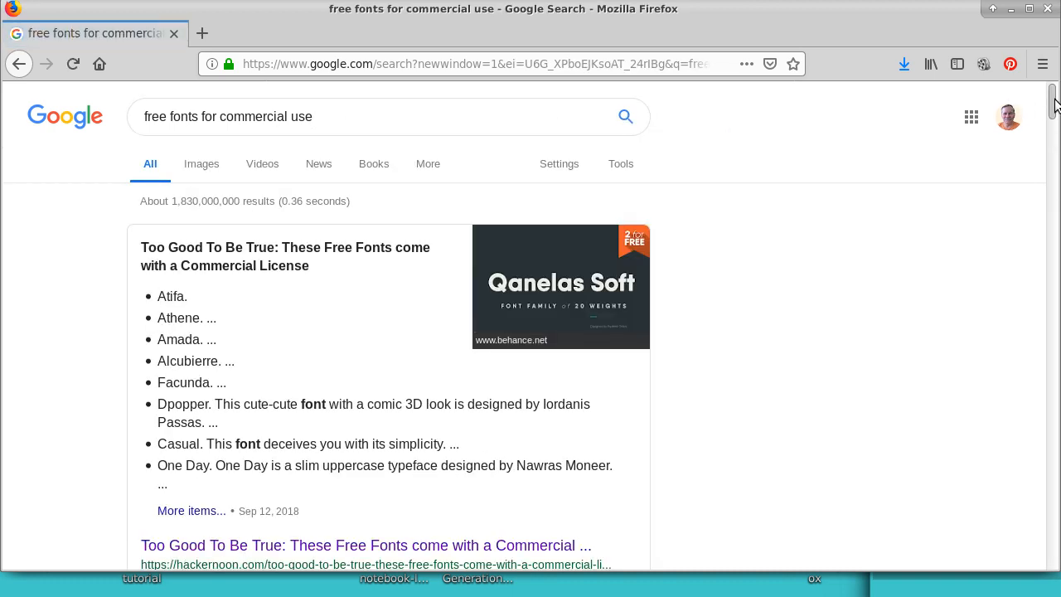
left_click_drag(1053, 102, 1049, 151)
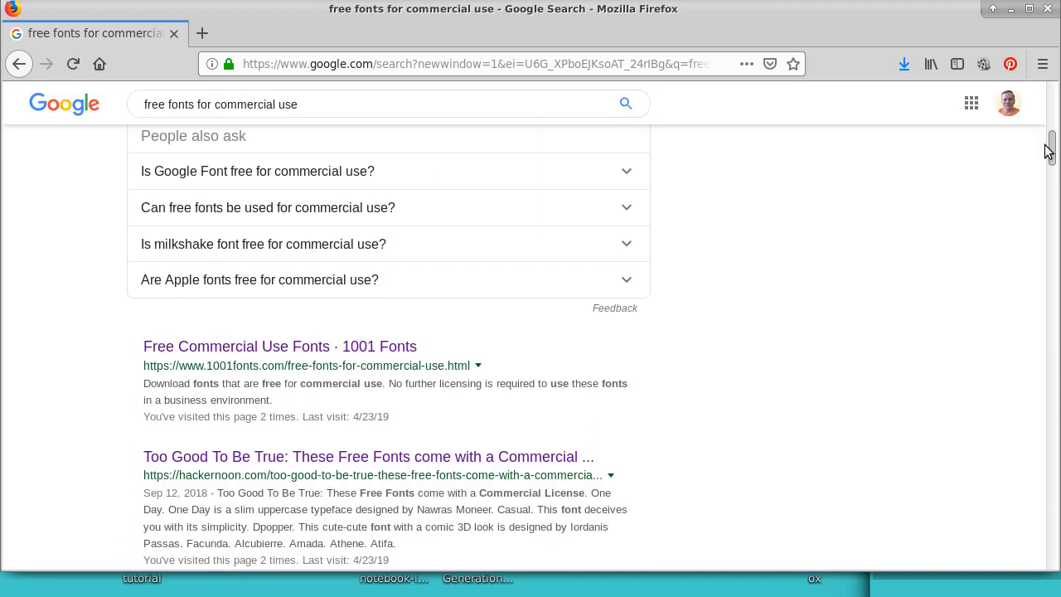
left_click(300, 348)
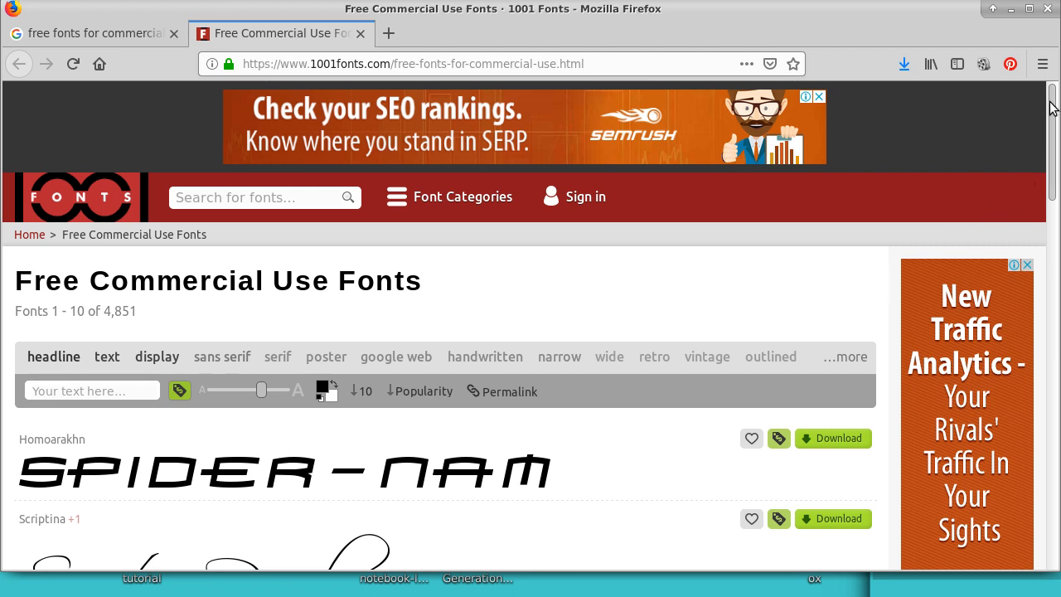
Step: Examine the font samples on pages 1 through 8 of the Free Commercial Use Fonts listing
left_click_drag(1053, 110, 1052, 434)
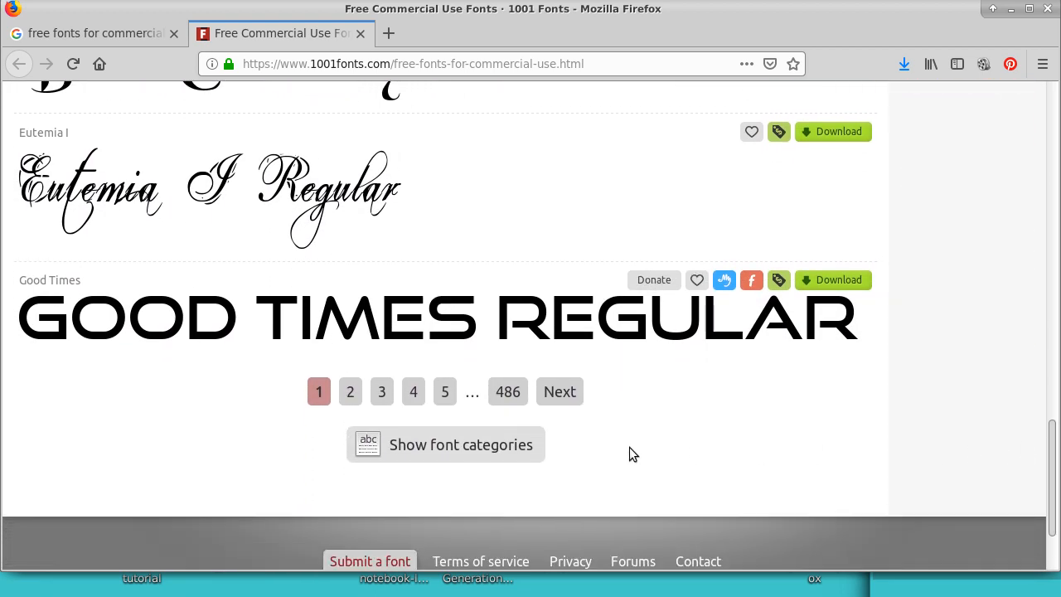
left_click(352, 392)
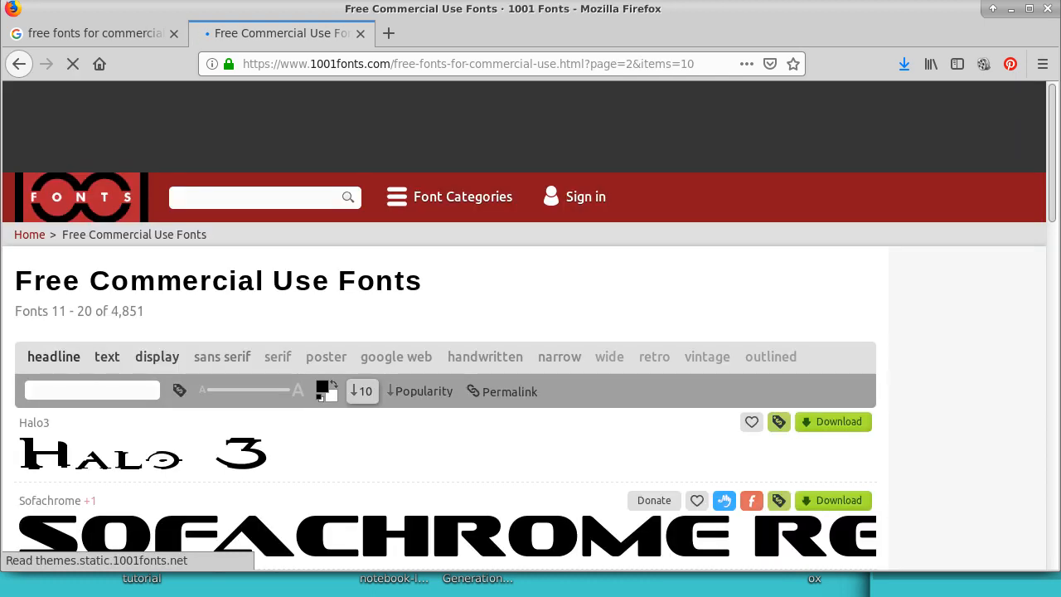
left_click_drag(1054, 125, 1038, 456)
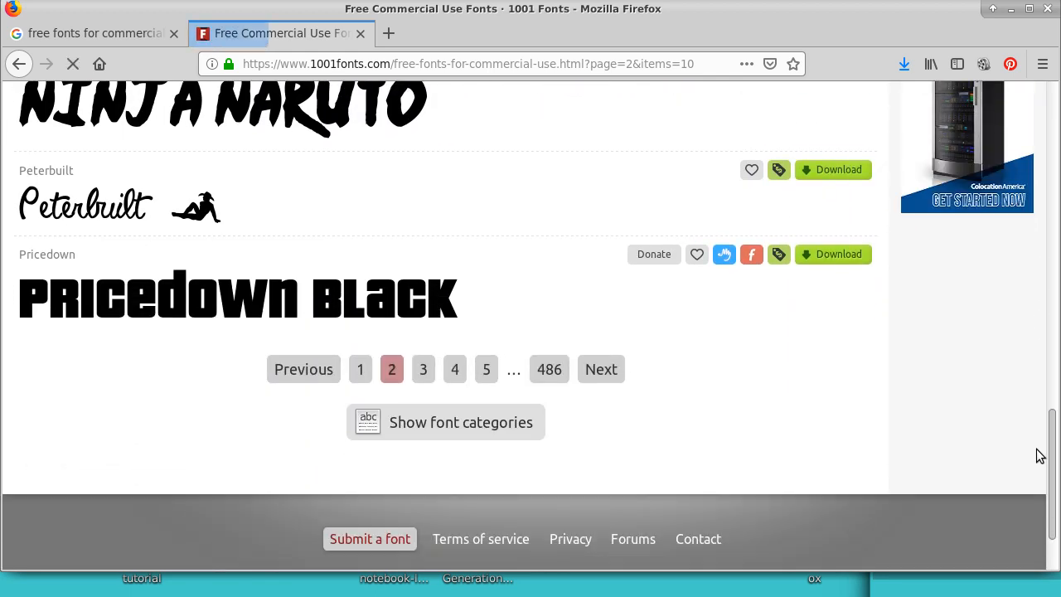
left_click(423, 370)
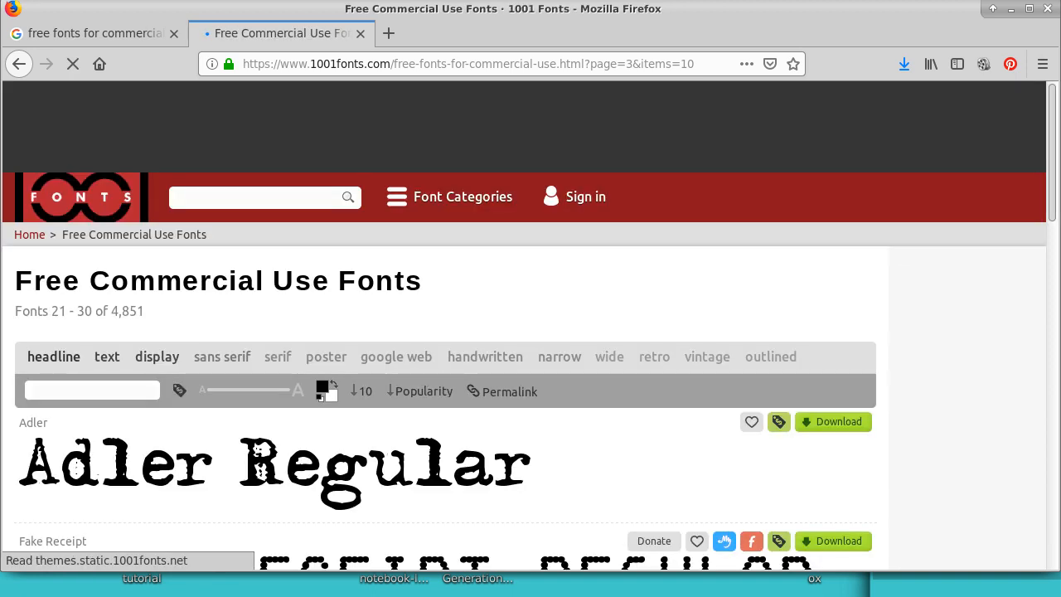
left_click_drag(1052, 108, 1029, 426)
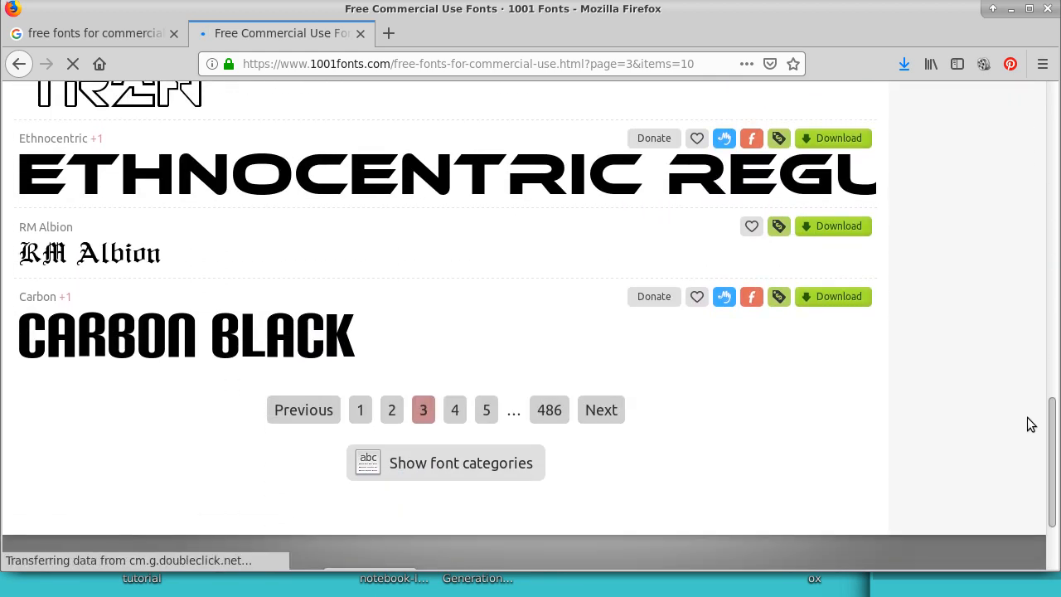
left_click(456, 410)
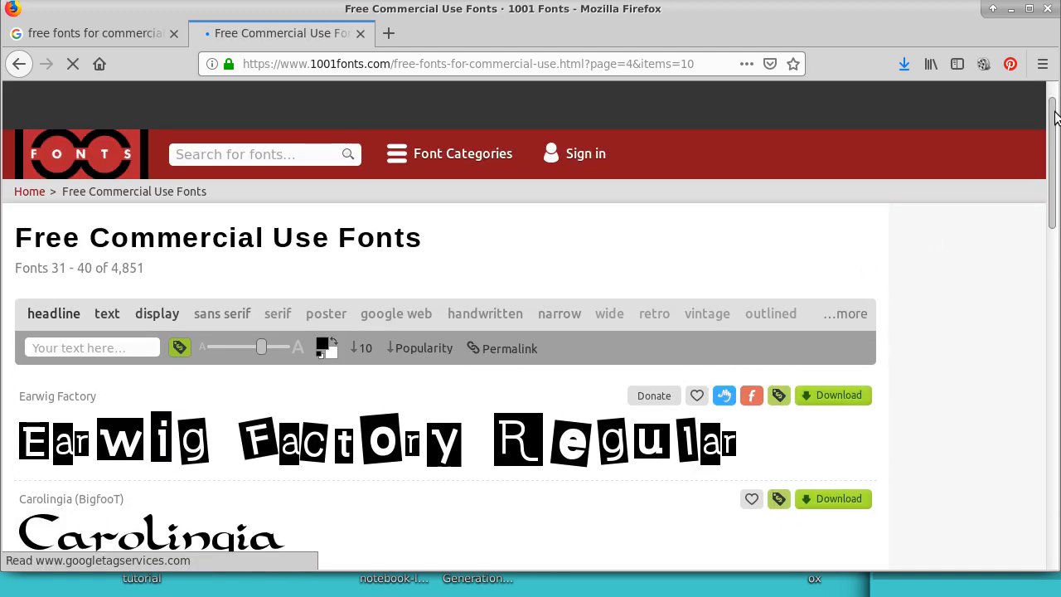
left_click_drag(1052, 109, 1036, 412)
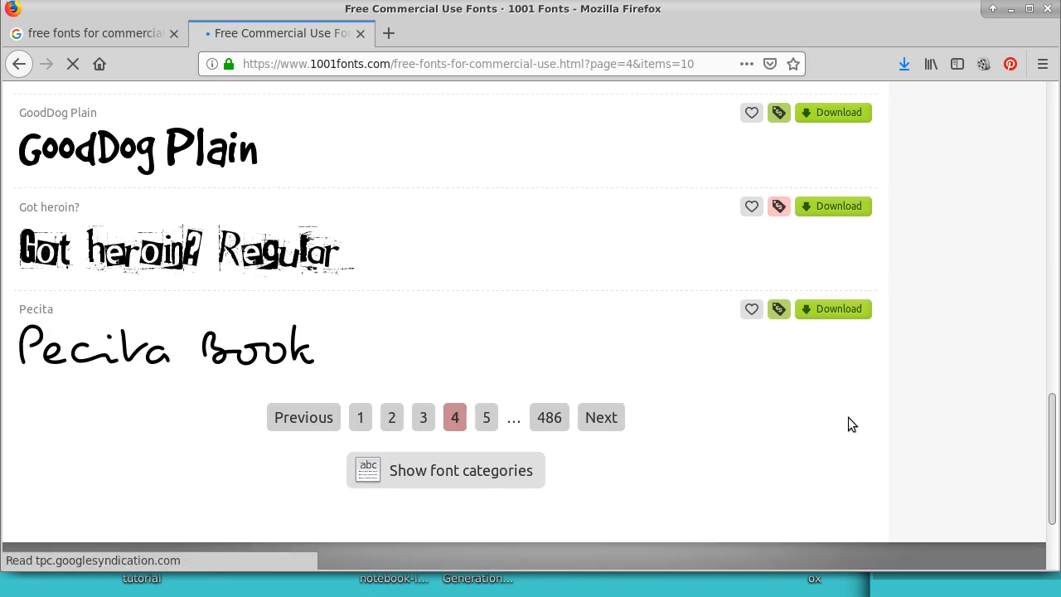
left_click(488, 418)
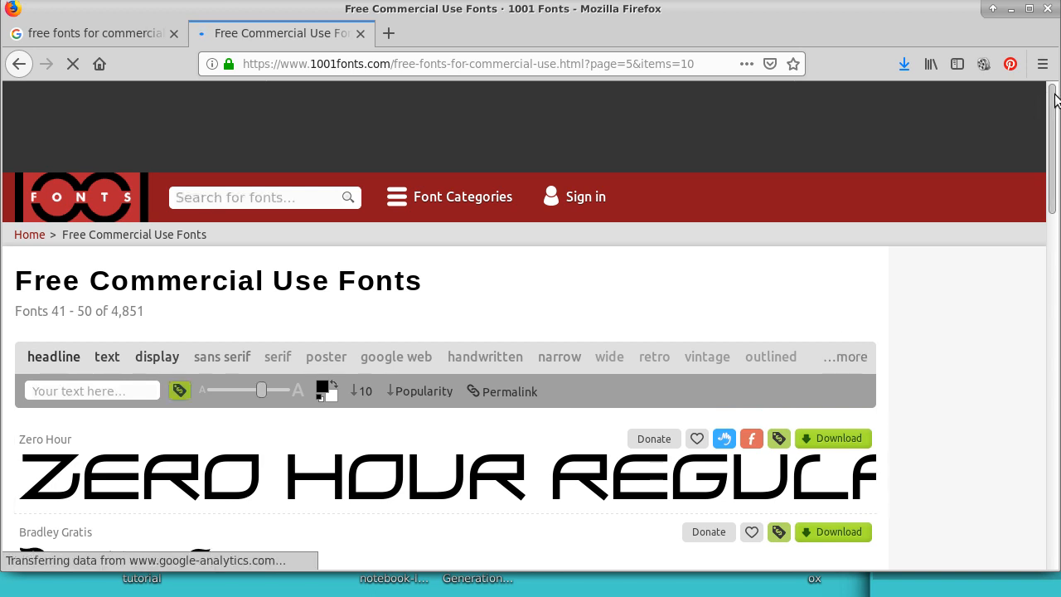
left_click_drag(1051, 97, 1004, 415)
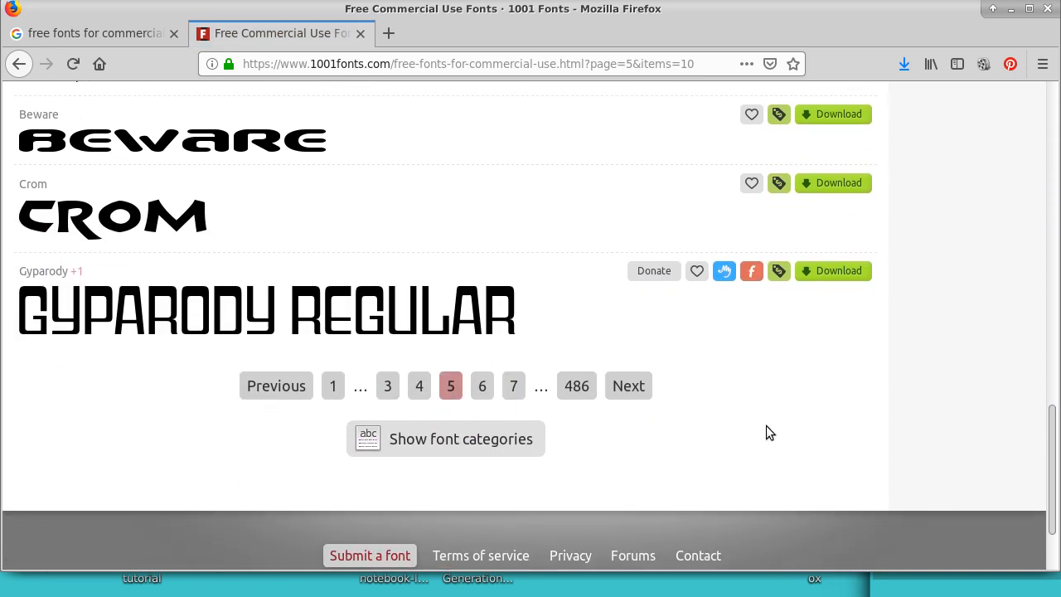
left_click(484, 391)
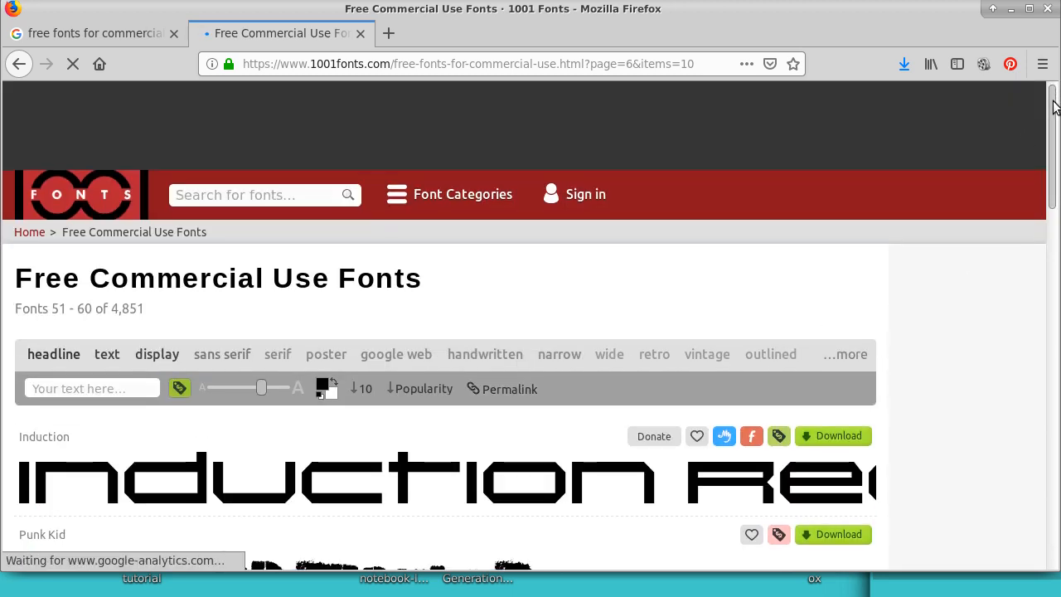
left_click_drag(1053, 104, 728, 419)
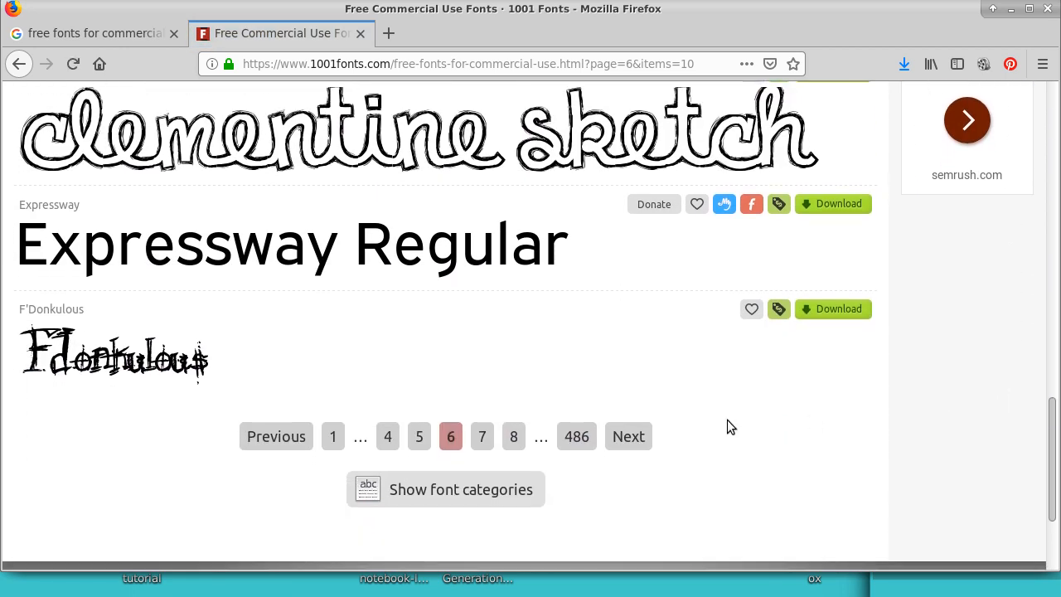
left_click(484, 438)
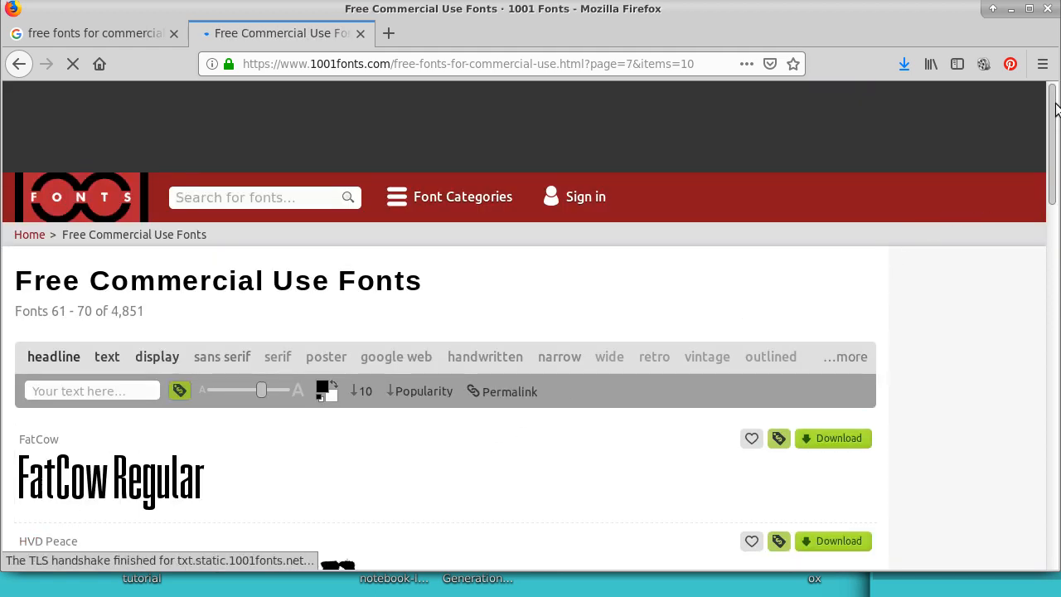
left_click_drag(1051, 100, 985, 428)
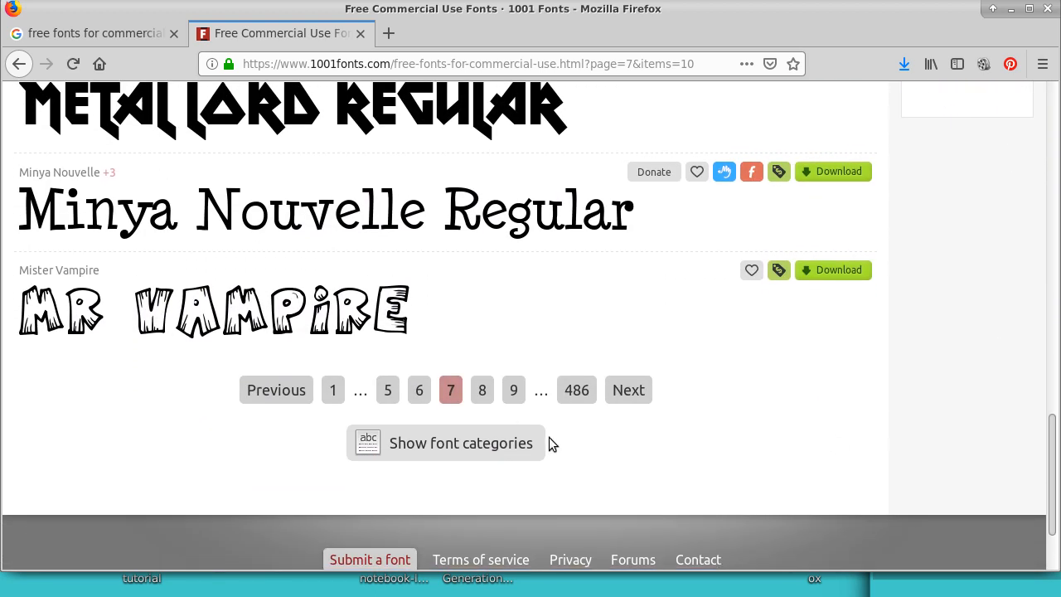
left_click(485, 391)
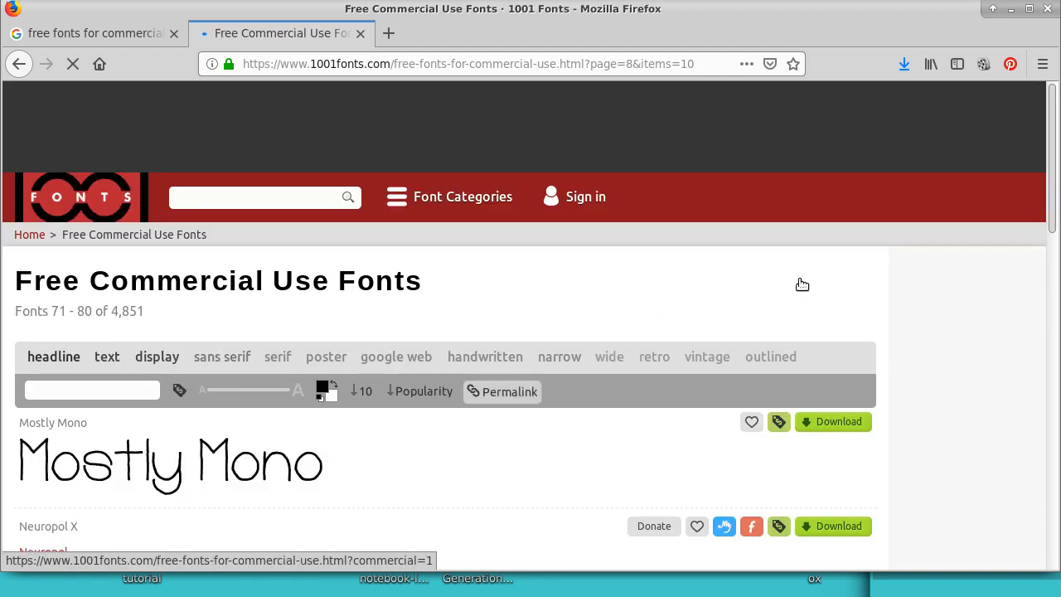
left_click_drag(1048, 118, 1005, 425)
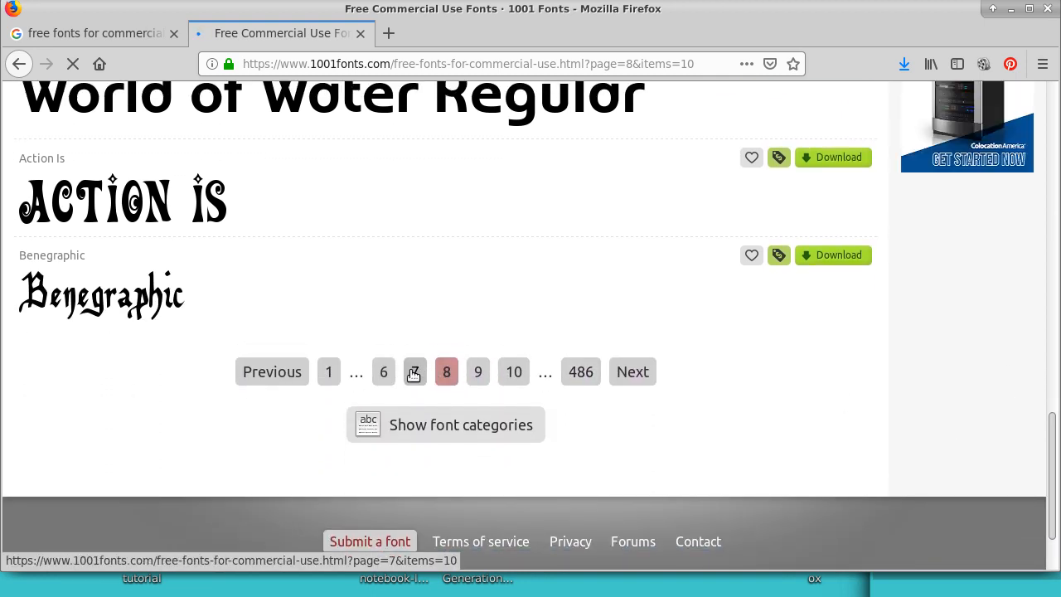
Step: Return to page 7 of the font listing and download Mister Vampire, saving mistervampire.zip in the Images folder
left_click(414, 372)
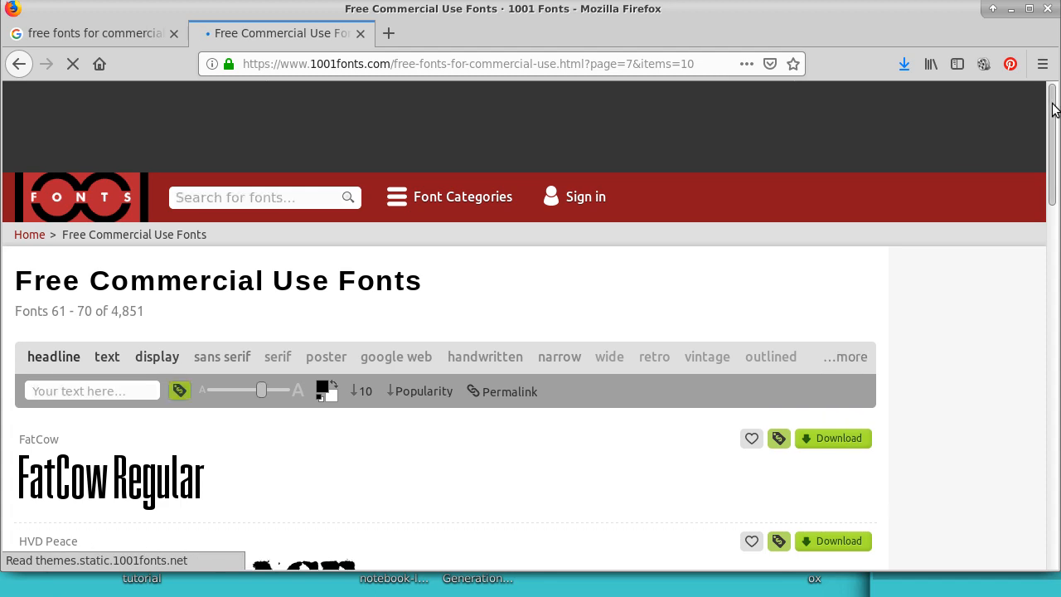
left_click_drag(1055, 107, 984, 447)
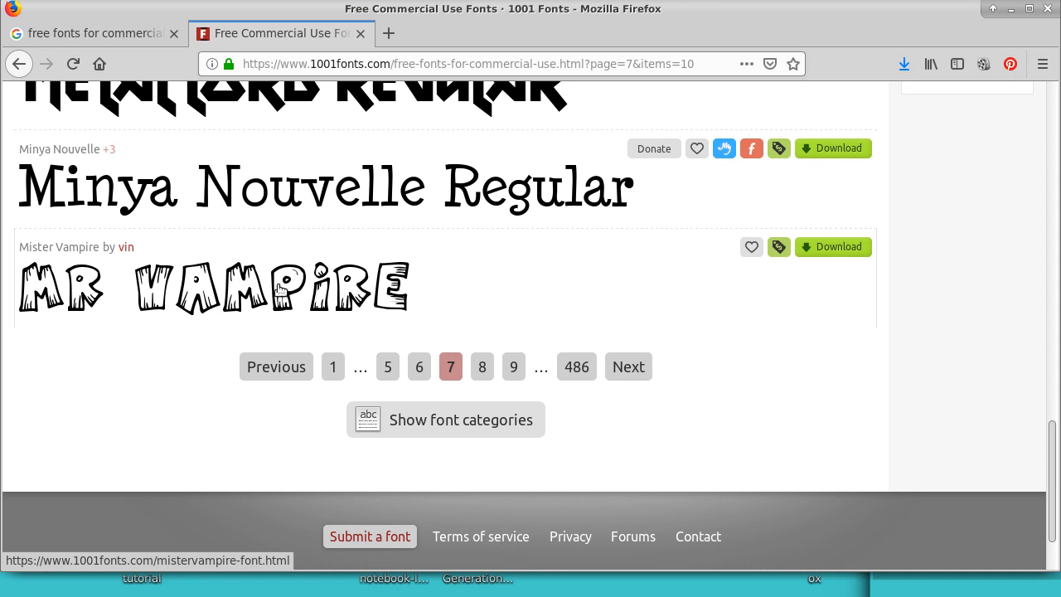
left_click(846, 251)
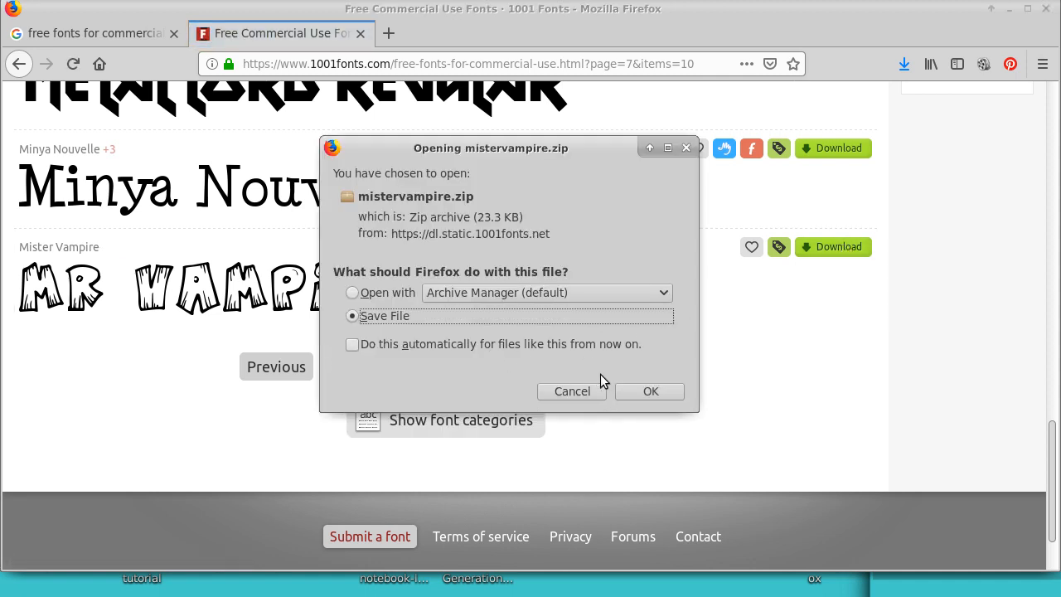
left_click(650, 391)
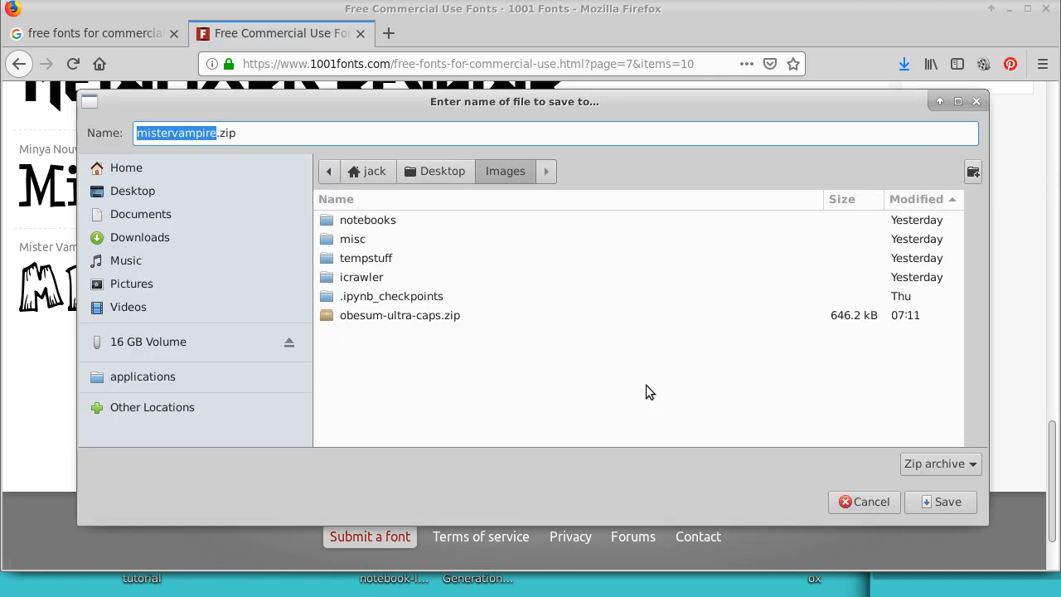
left_click(948, 502)
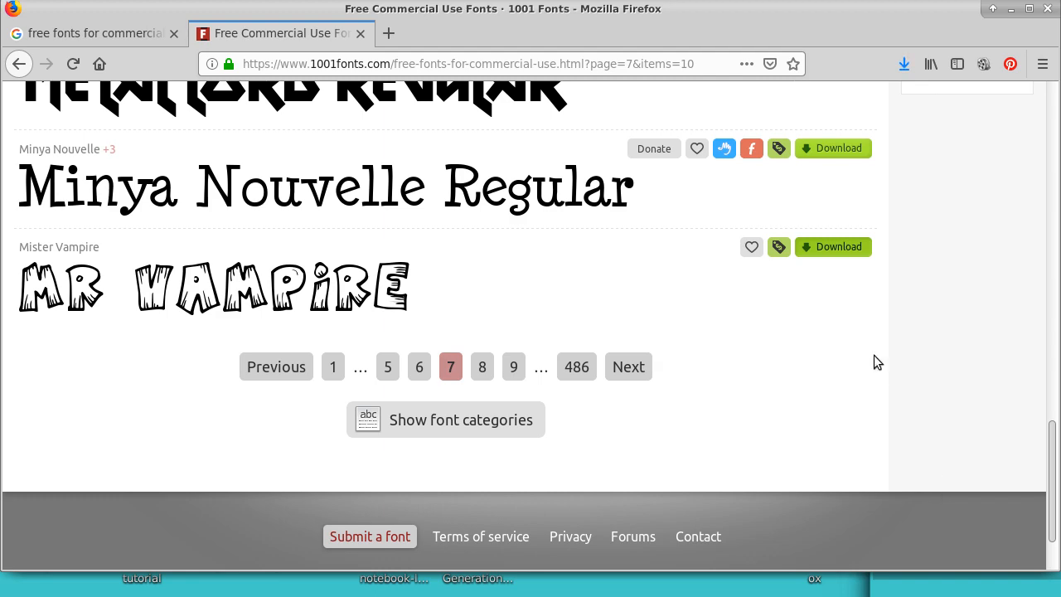
Step: Switch to the file manager's Images folder and locate the downloaded mistervampire.zip archive
left_click(992, 8)
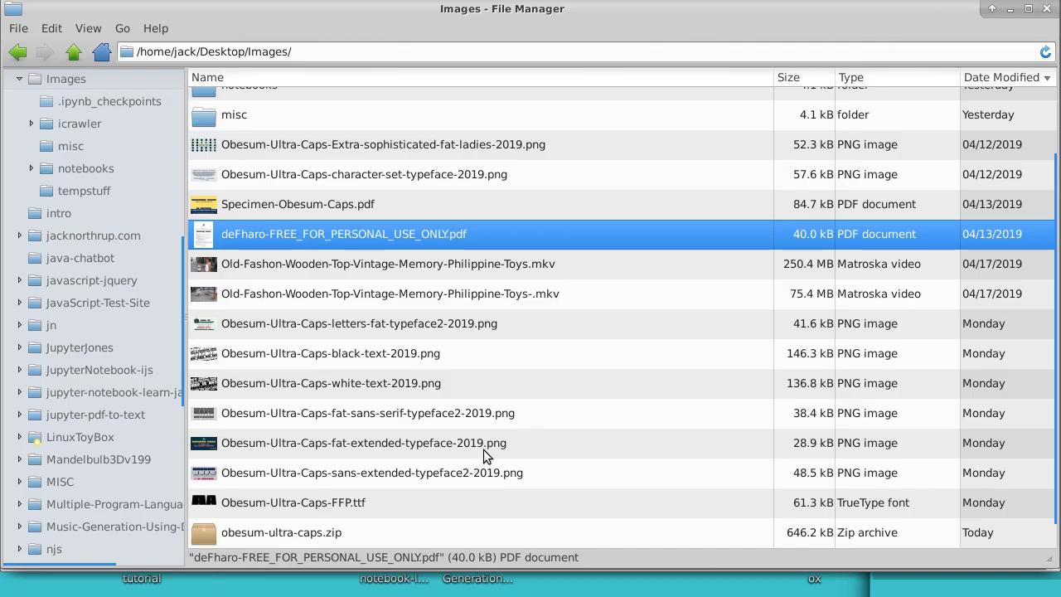
scroll(1051, 365, "down", 1)
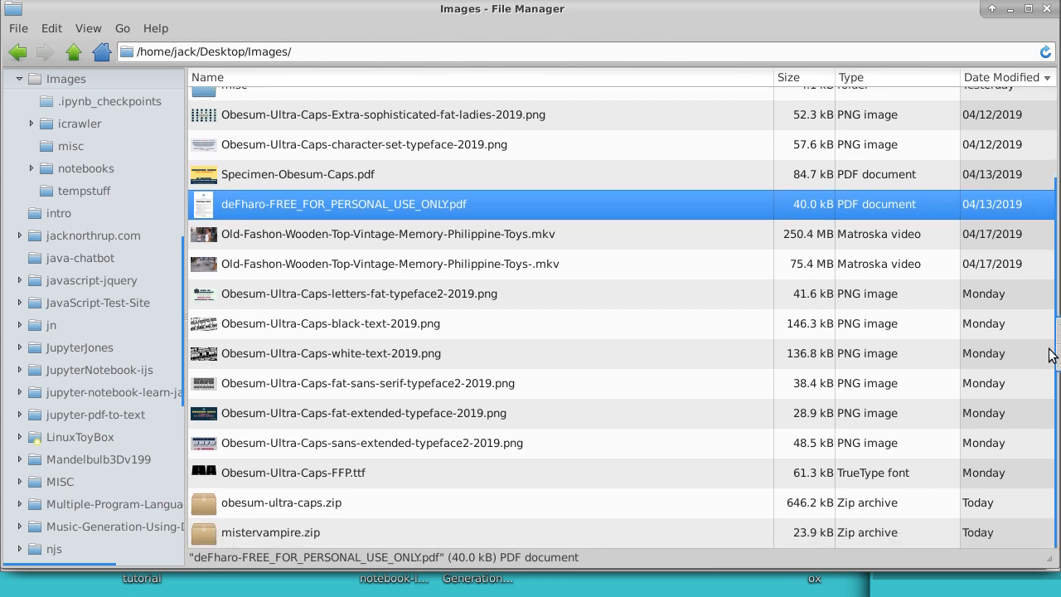
left_click(267, 536)
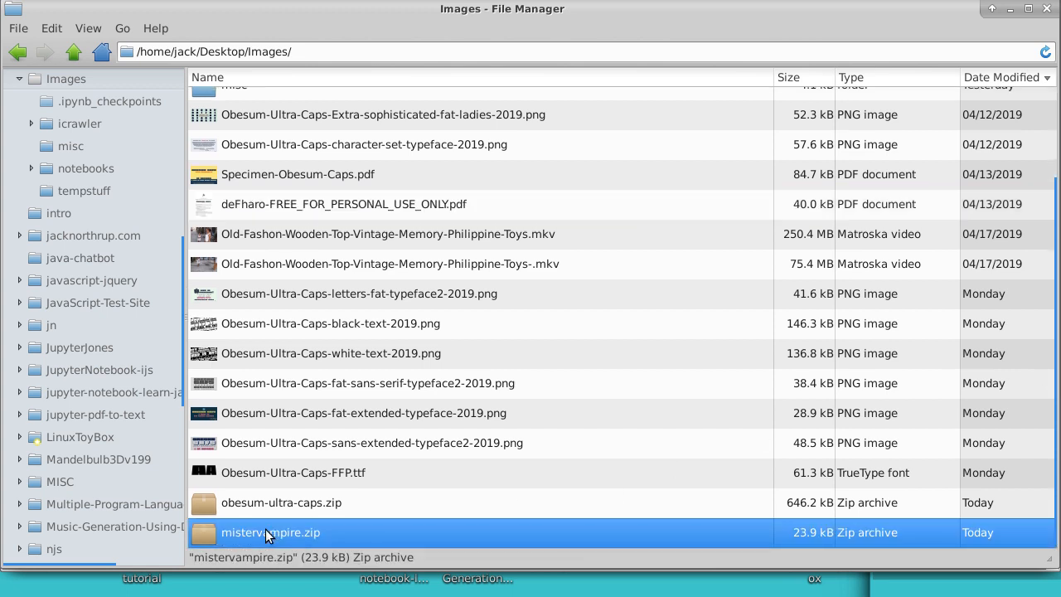
right_click(267, 536)
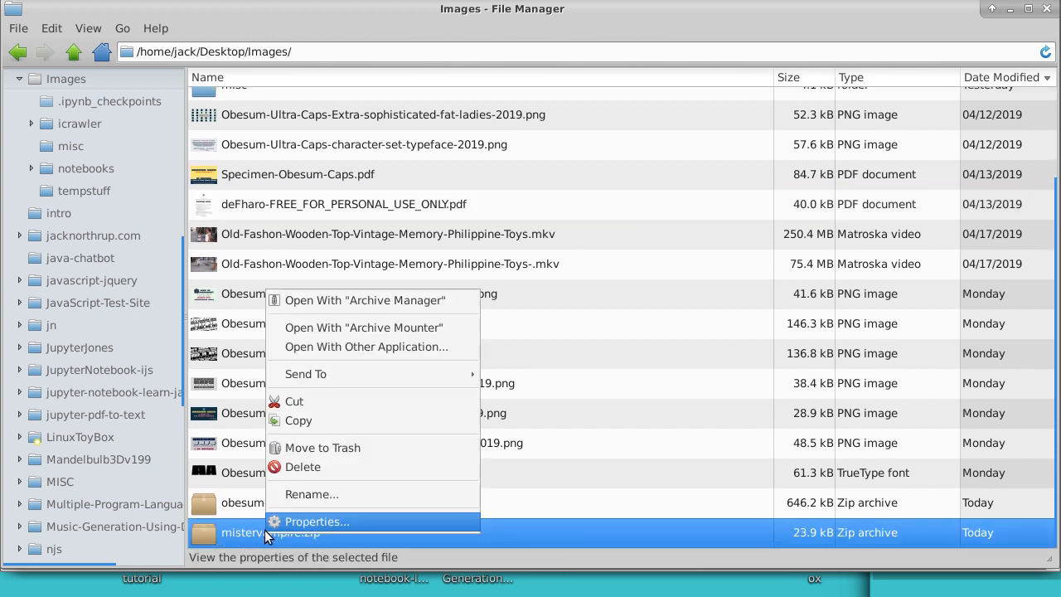
left_click(214, 315)
Step: Cut all files from Obesum-Ultra-Caps-Extra-sophisticated-fat-ladies-2019.png through obesum-ultra-caps.zip, leaving out mistervampire.zip
left_click(267, 116)
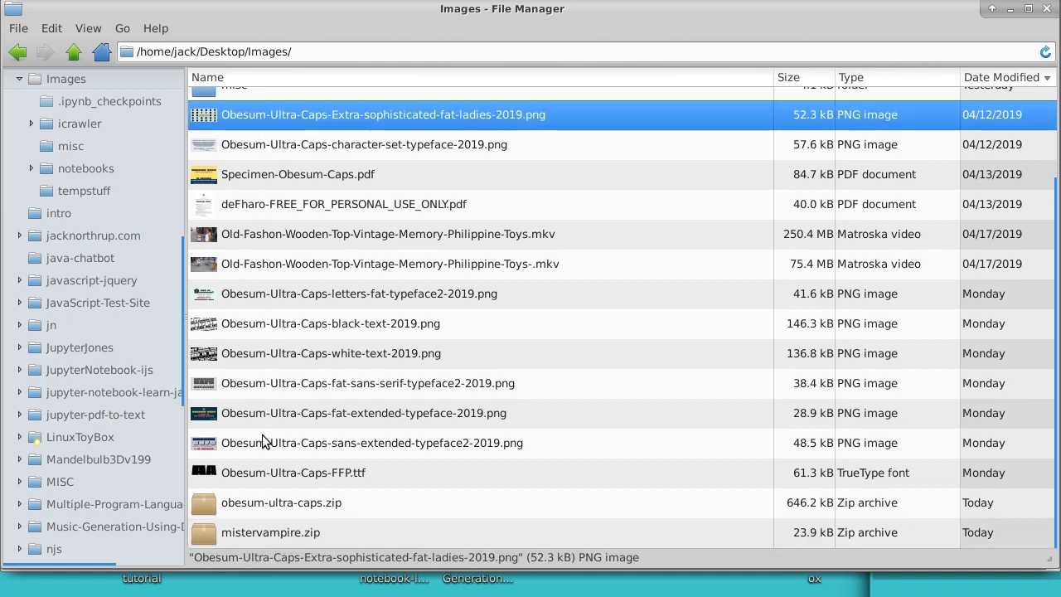
left_click(263, 507, "shift")
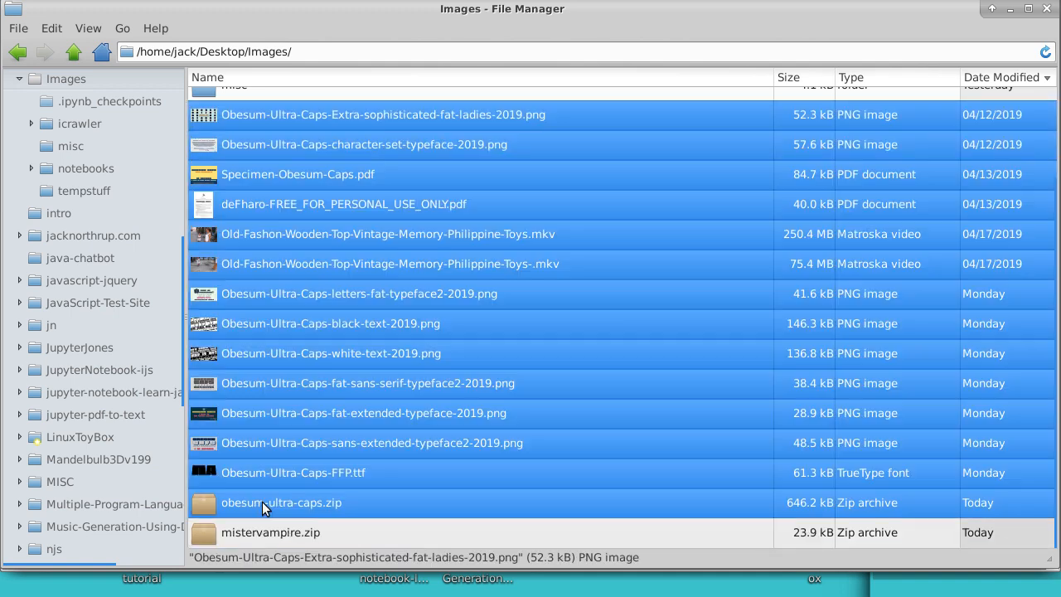
right_click(940, 246)
left_click(856, 310)
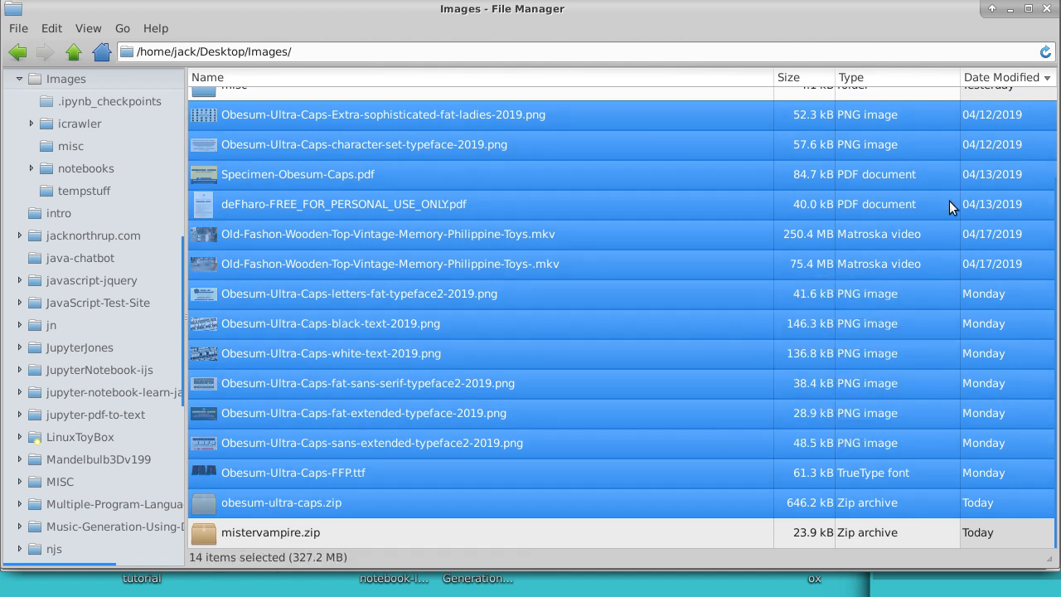
Step: Create a new folder named oldstuff in the Images folder
right_click(1023, 91)
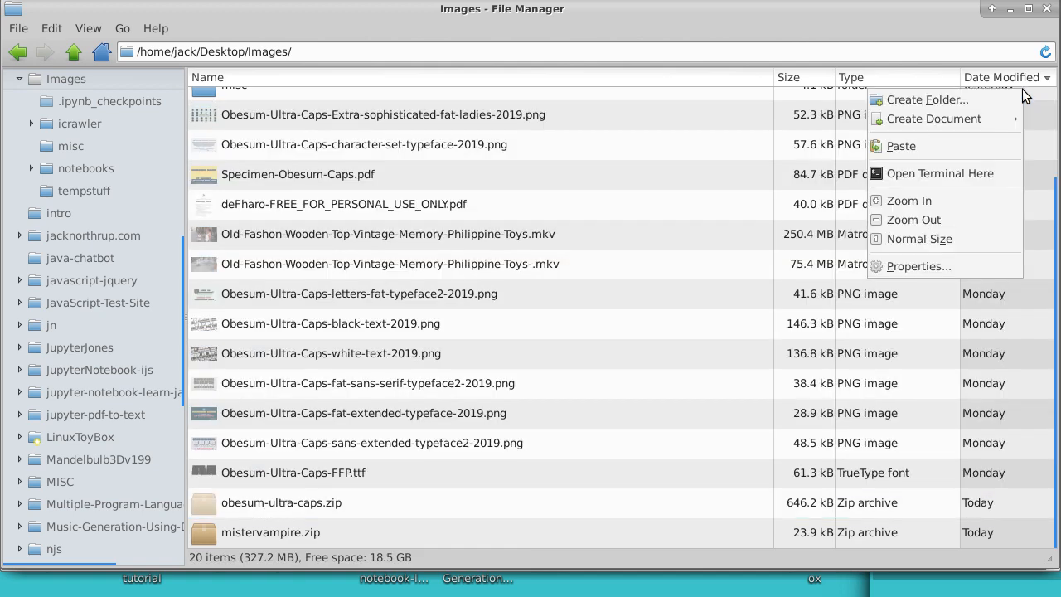
left_click(991, 101)
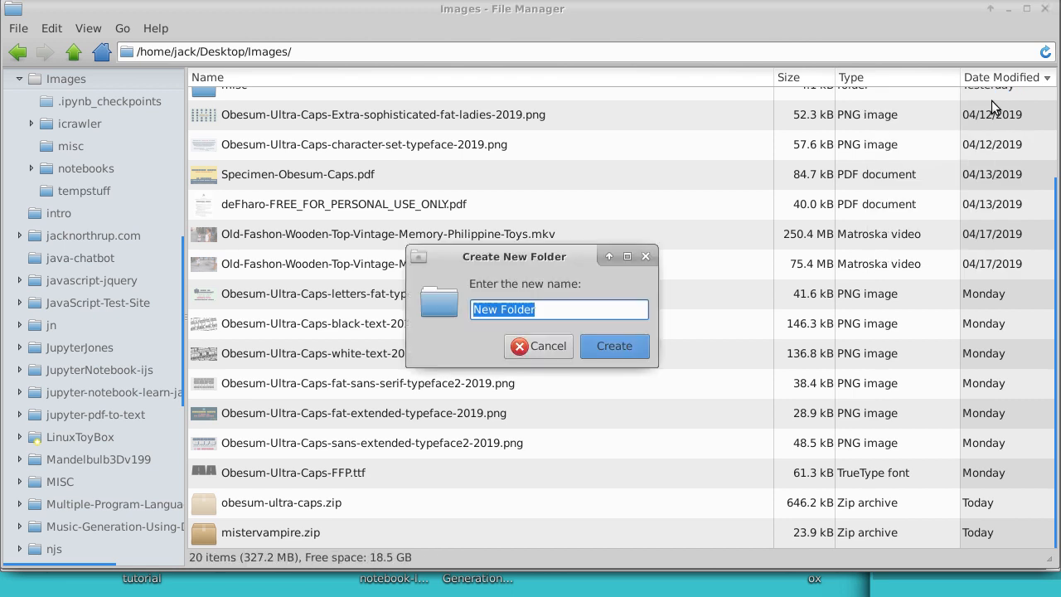
type("oldstuff")
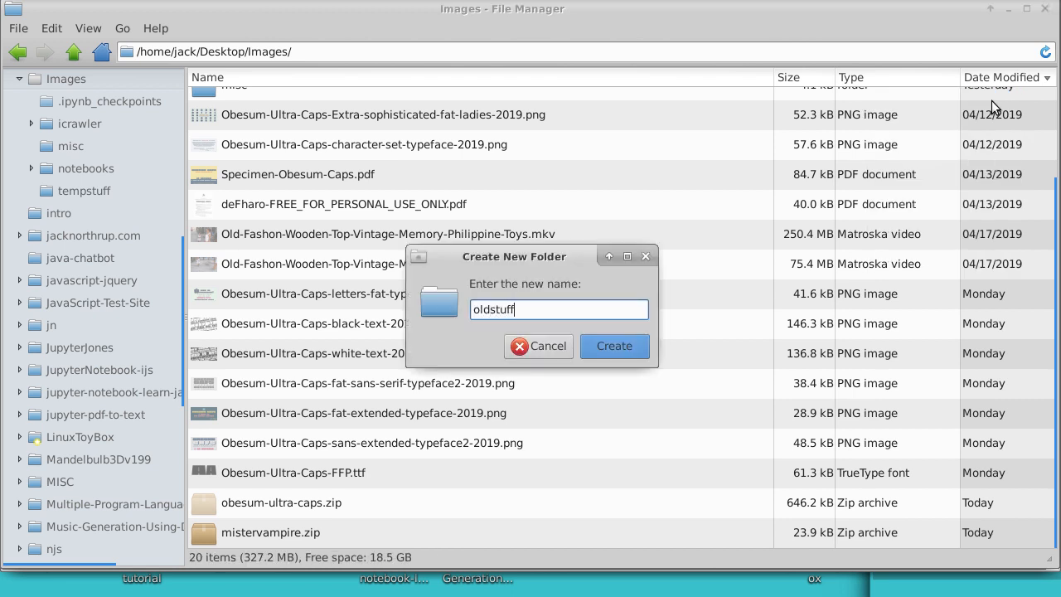
left_click(611, 350)
Step: Paste the cut files into the new oldstuff folder
right_click(211, 118)
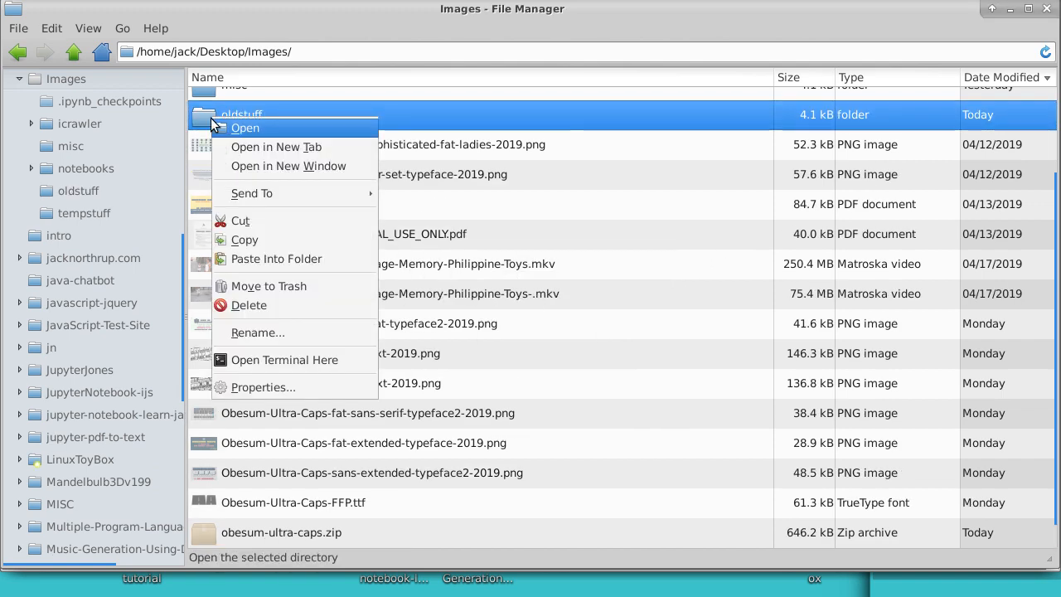
left_click(265, 257)
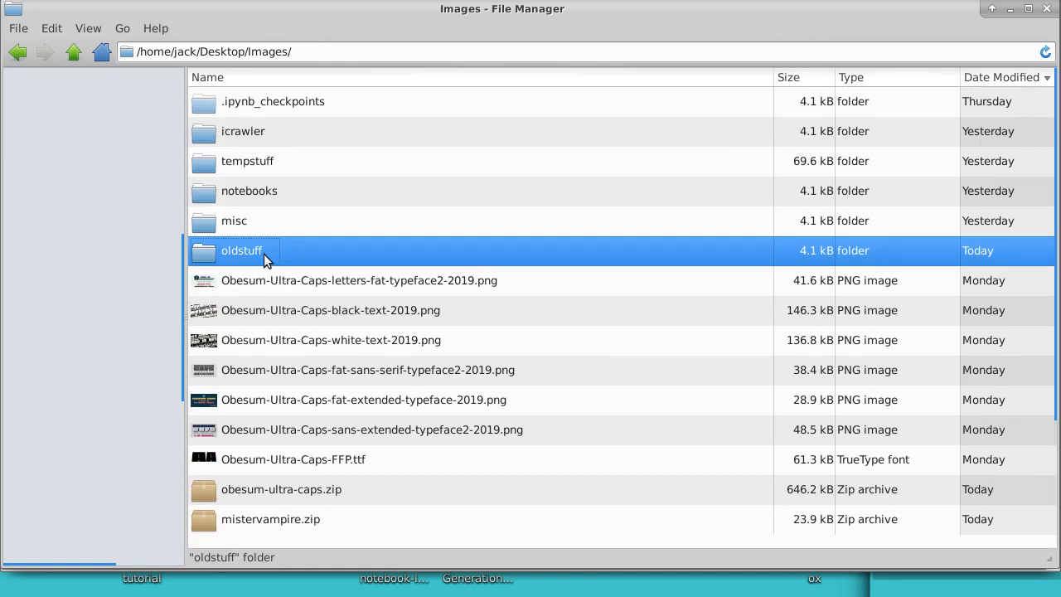
Step: Extract all files from mistervampire.zip into the Images folder, keeping the directory structure, and close the archive
left_click(263, 286)
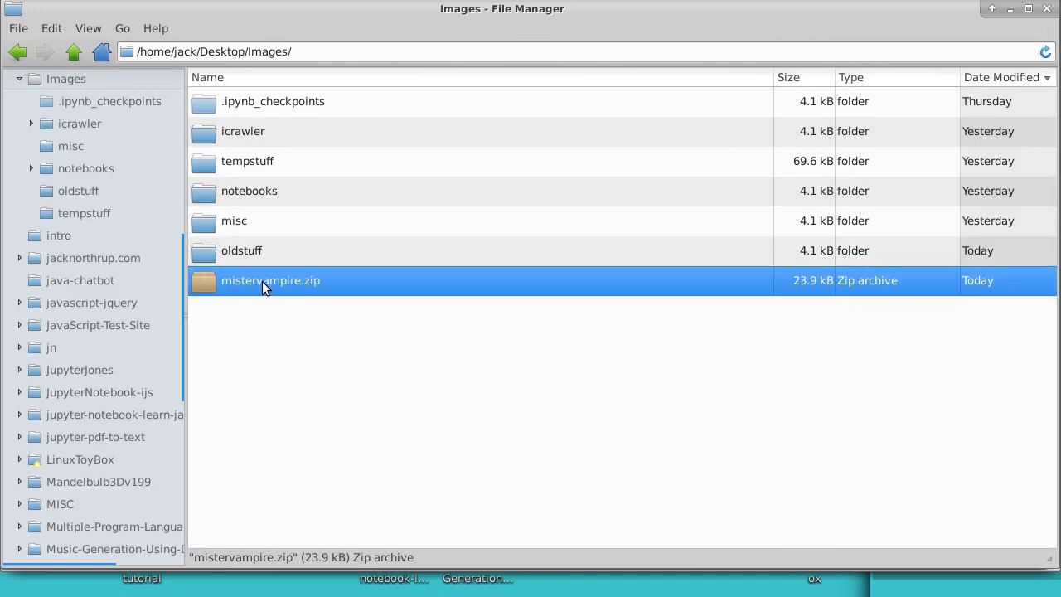
right_click(244, 286)
left_click(289, 292)
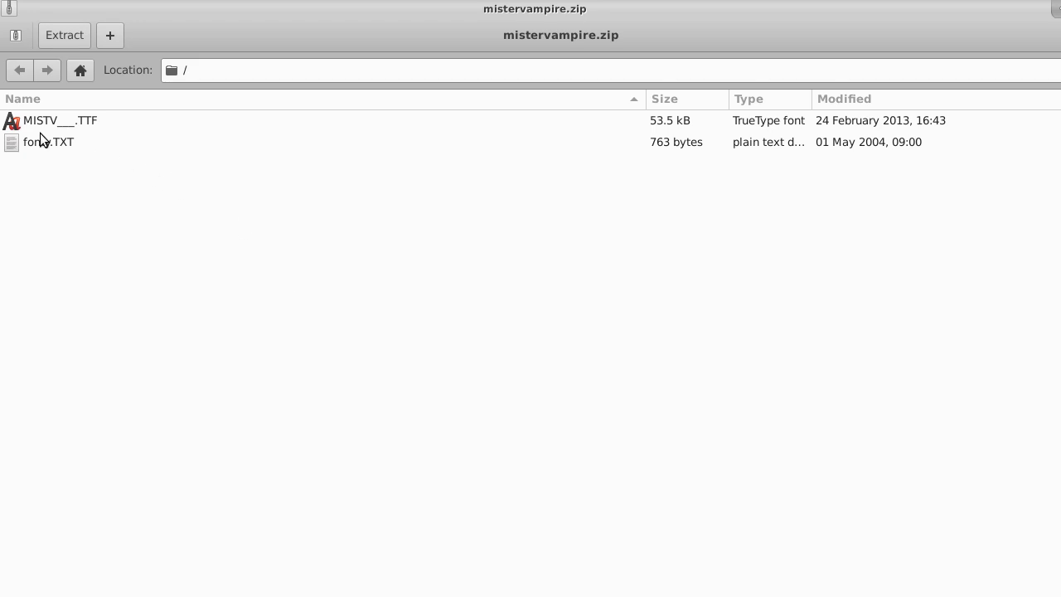
left_click(70, 33)
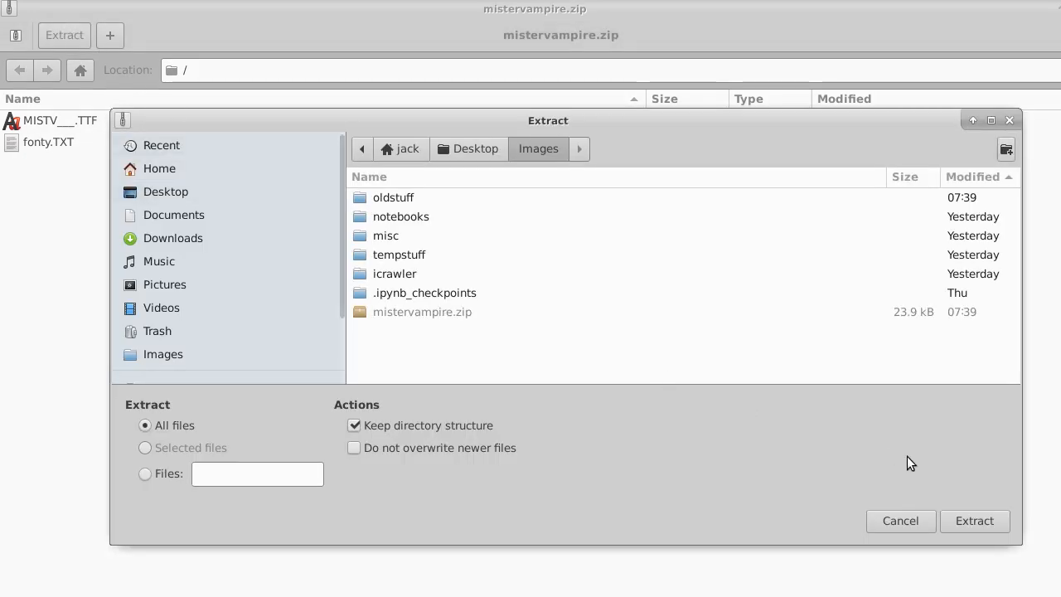
left_click(975, 521)
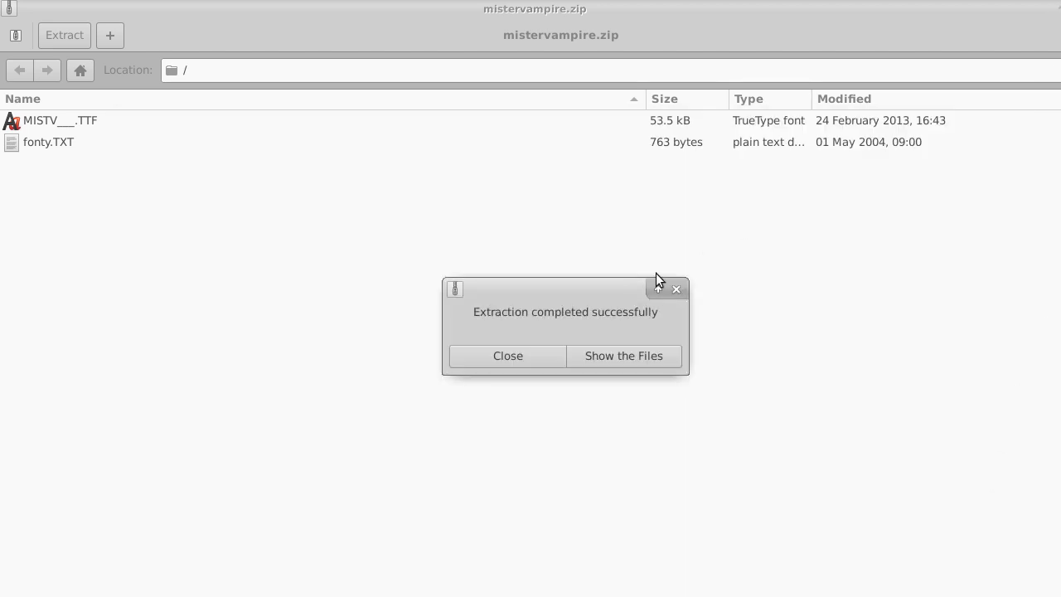
left_click(527, 362)
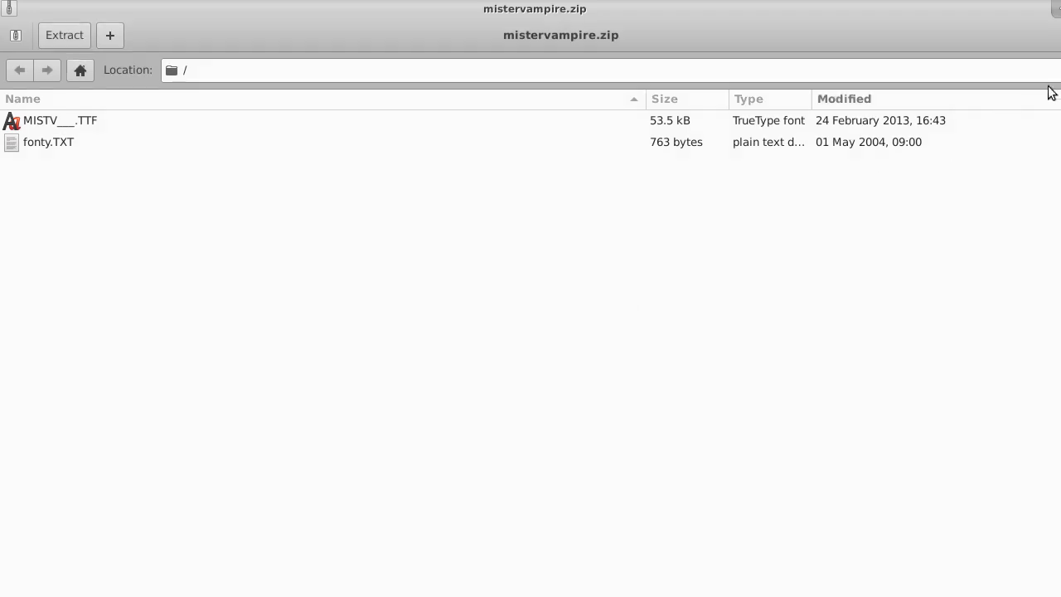
left_click(1060, 9)
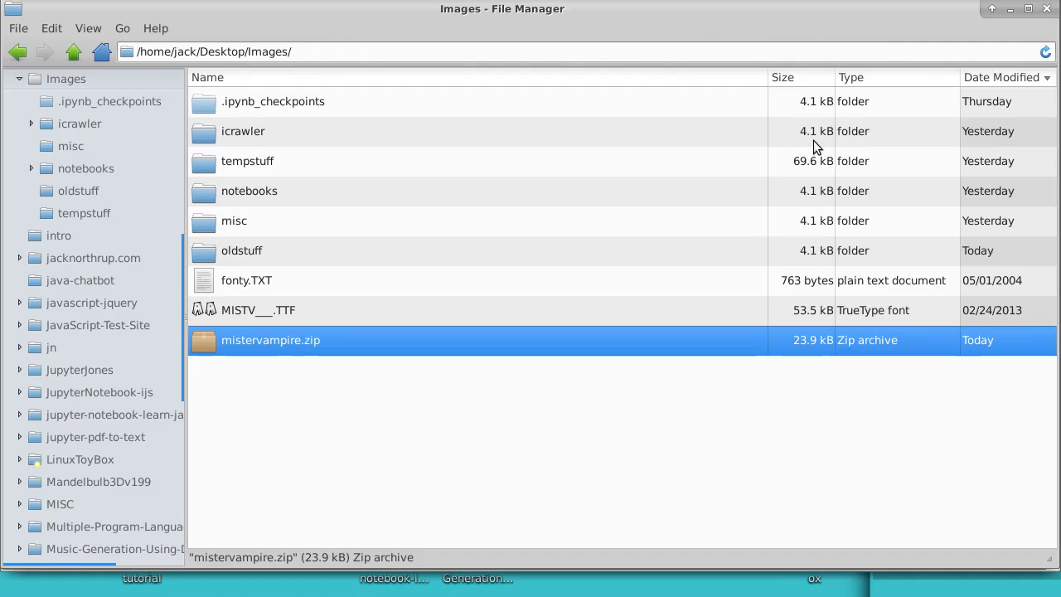
Step: Rename the extracted font file MISTV___.TTF to MISTV___.ttf so that its extension is lowercase
left_click(282, 314)
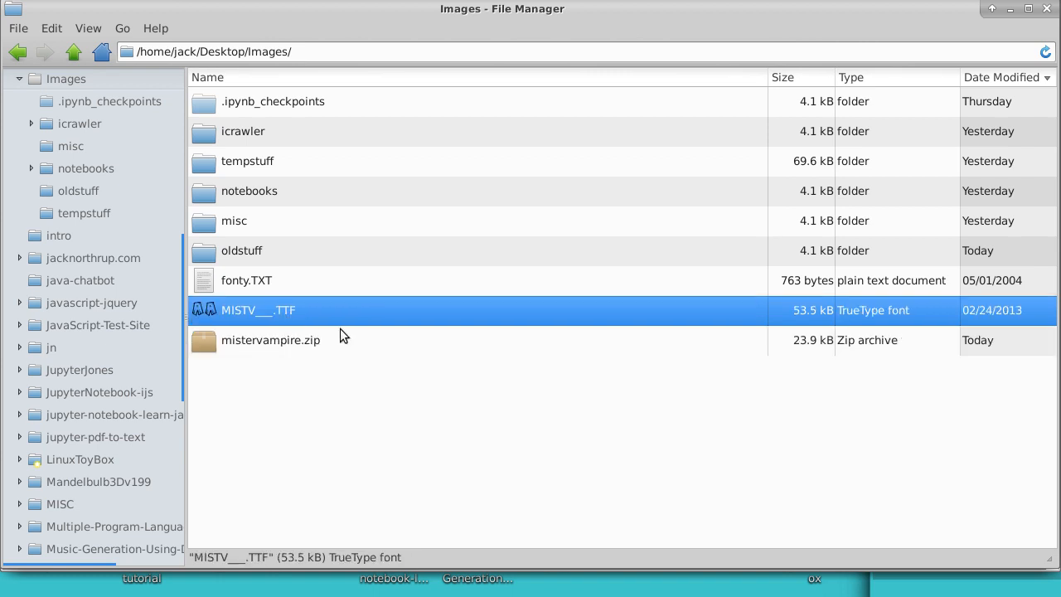
right_click(278, 318)
left_click(333, 493)
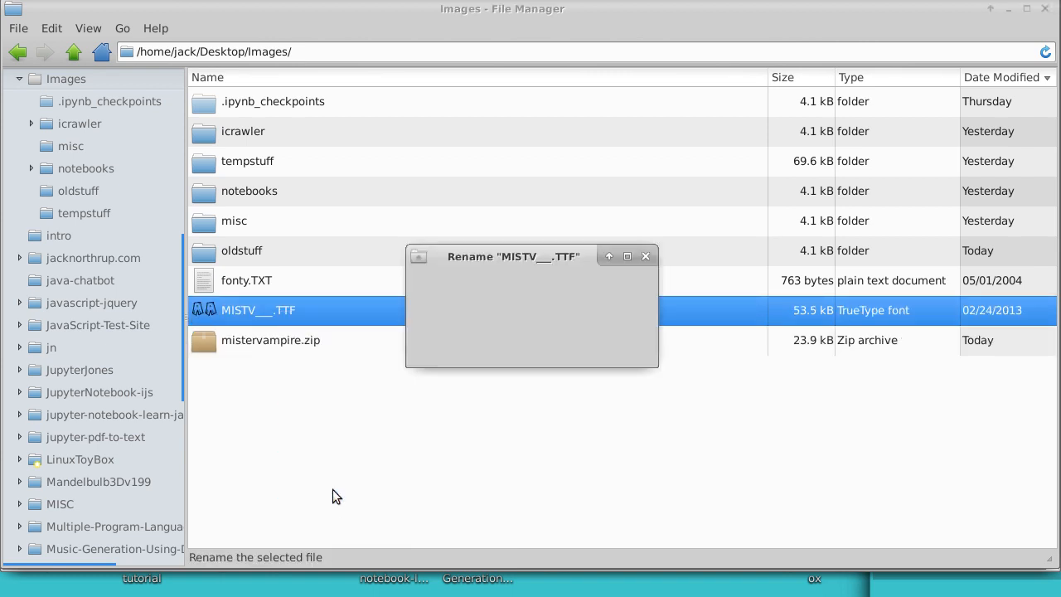
left_click(547, 310)
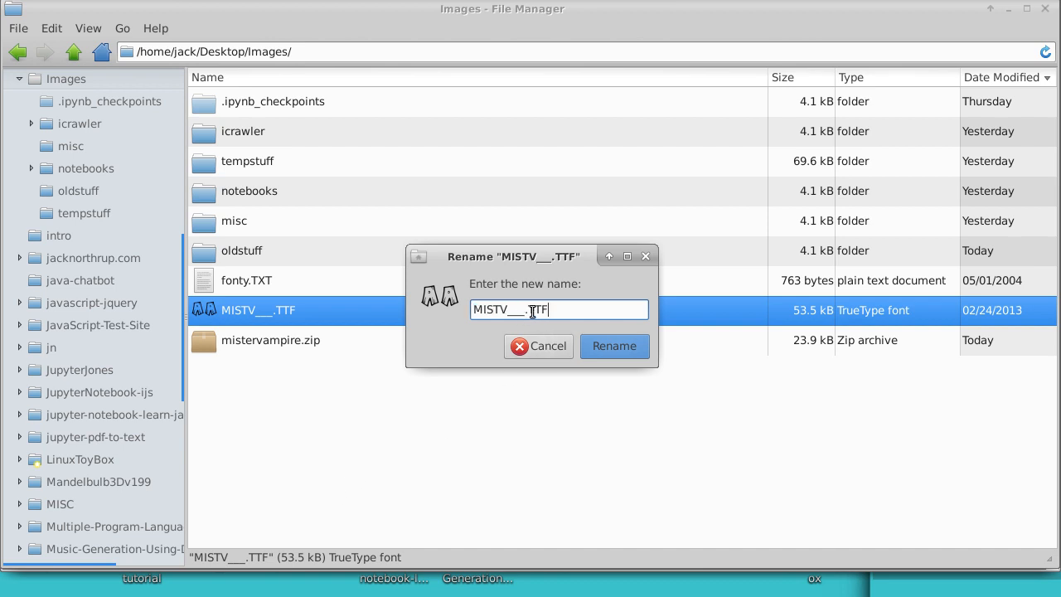
left_click_drag(537, 310, 564, 310)
key("BackSpace")
key("BackSpace")
type("ttf")
left_click(616, 341)
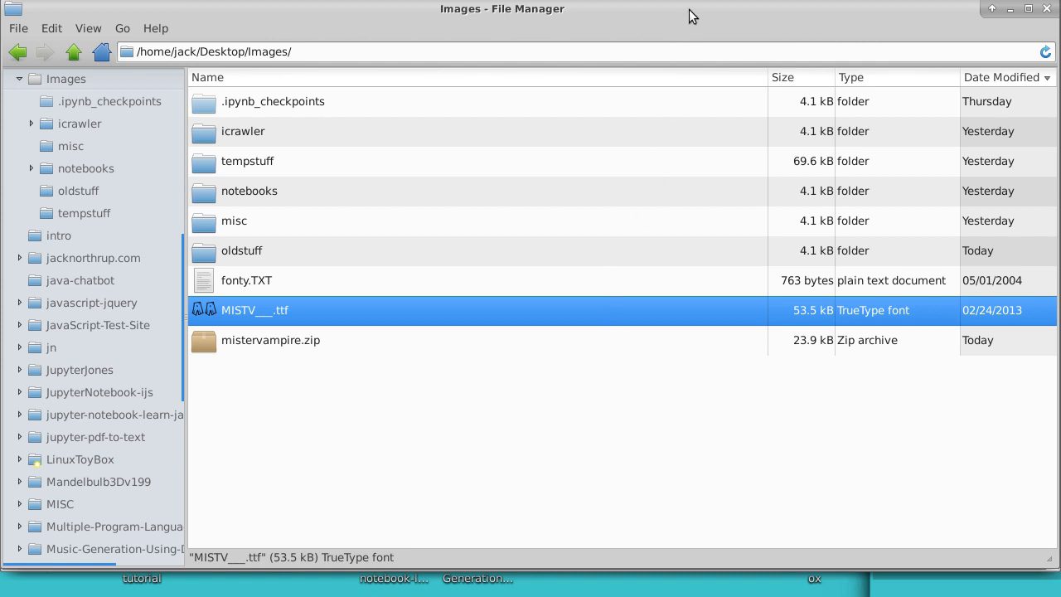
Step: Switch to the terminal and rerun the earlier command ls ~/Desktop/Images/*.ttf in the jacks font folder
key("alt+Tab")
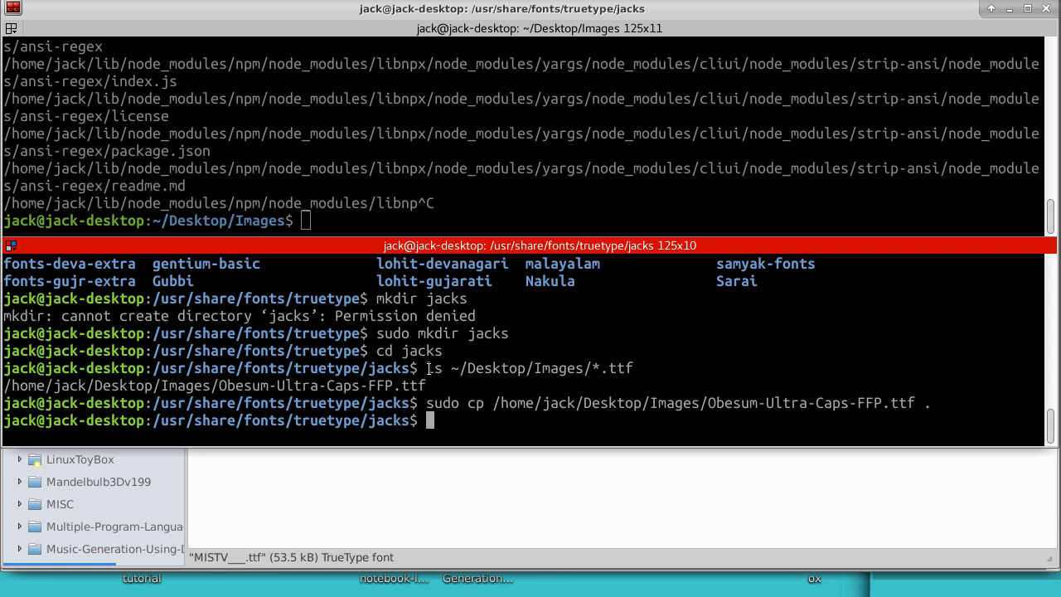
left_click_drag(429, 368, 634, 367)
right_click(622, 367)
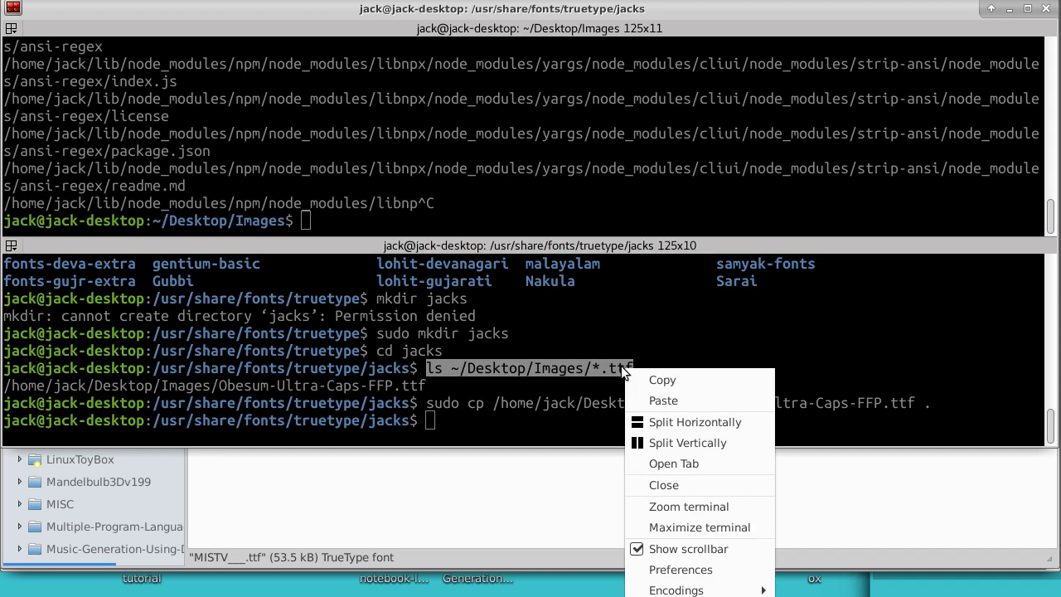
left_click(666, 378)
left_click(430, 423)
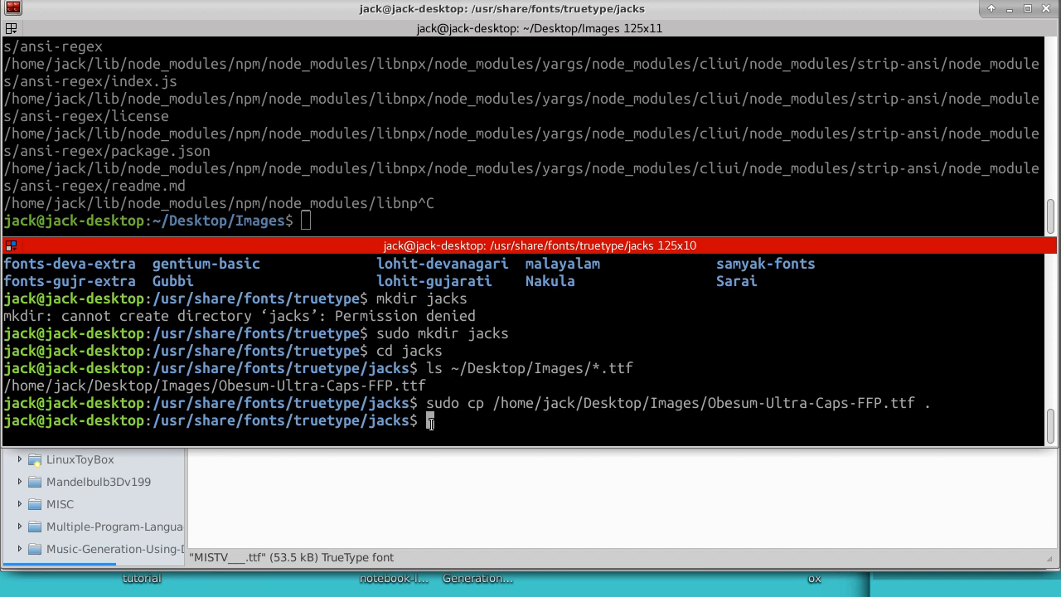
right_click(429, 423)
left_click(514, 219)
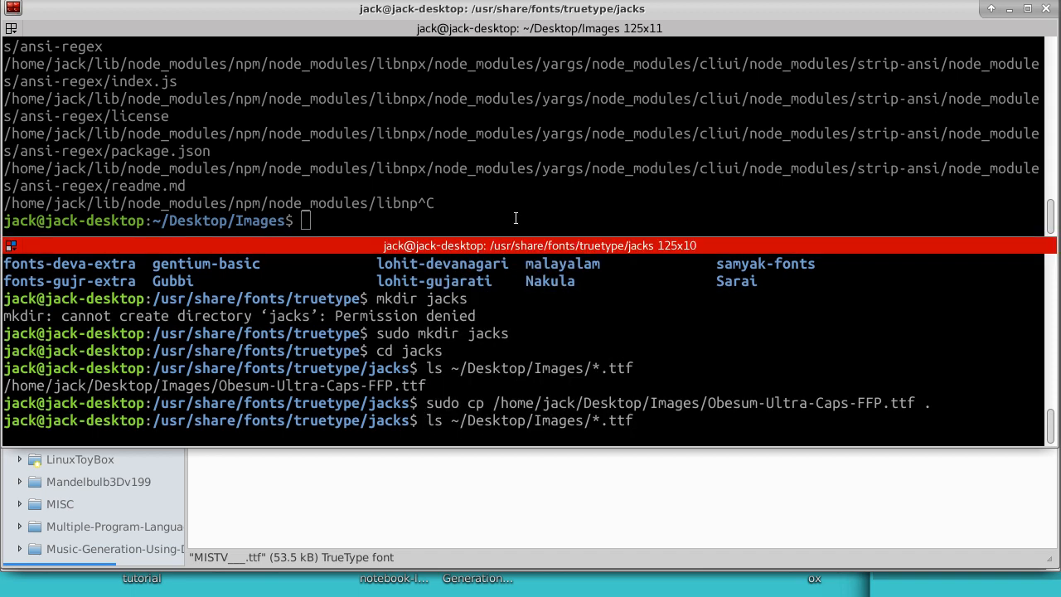
key("Return")
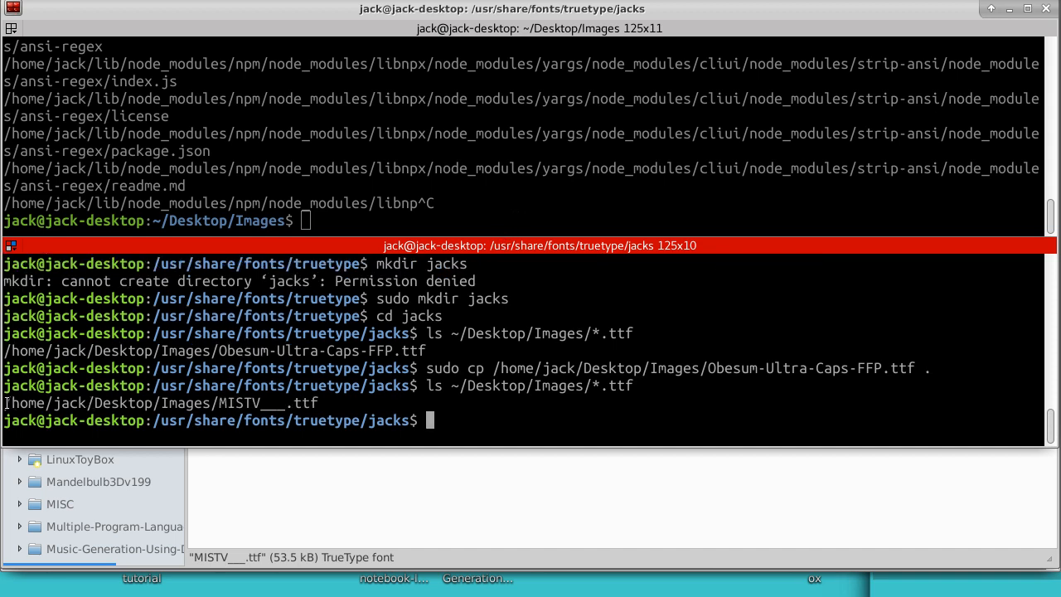
Step: Copy the full path of MISTV___.ttf from the listing and paste it at the terminal prompt
left_click_drag(4, 402, 319, 399)
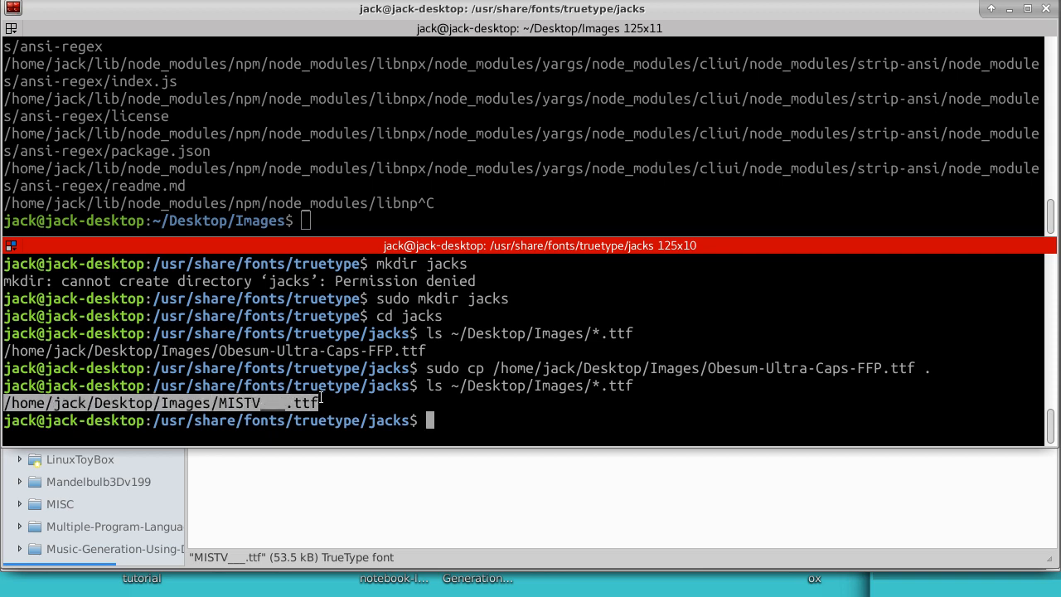
right_click(319, 399)
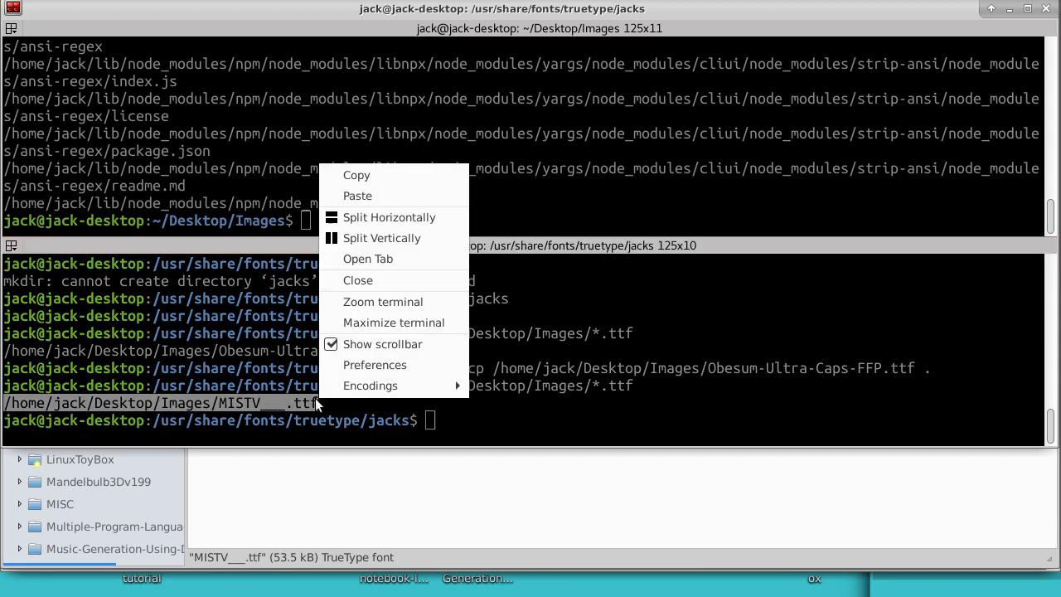
left_click(358, 175)
left_click(429, 419)
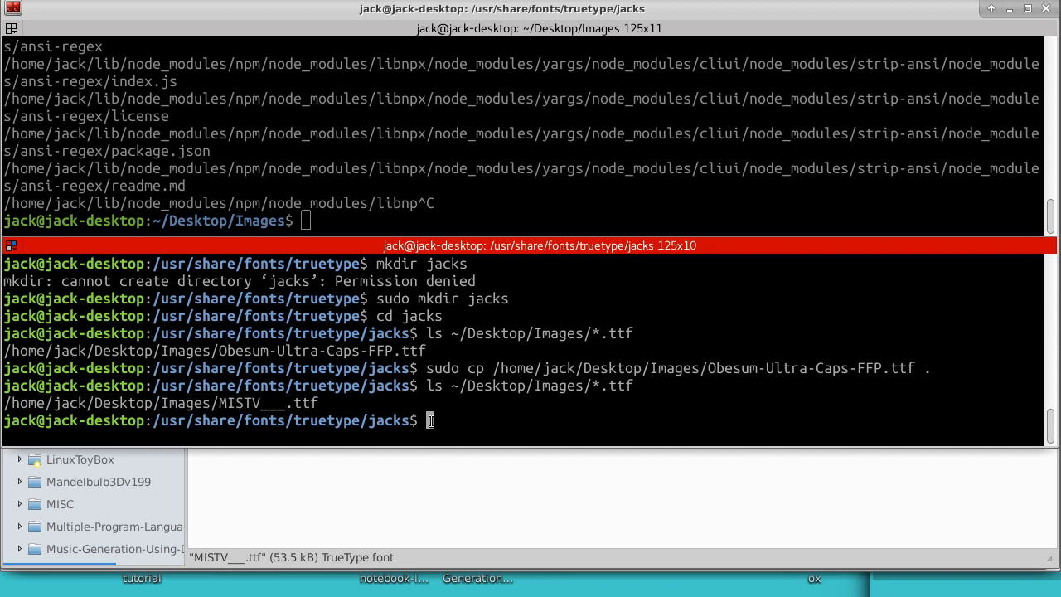
right_click(429, 420)
left_click(469, 217)
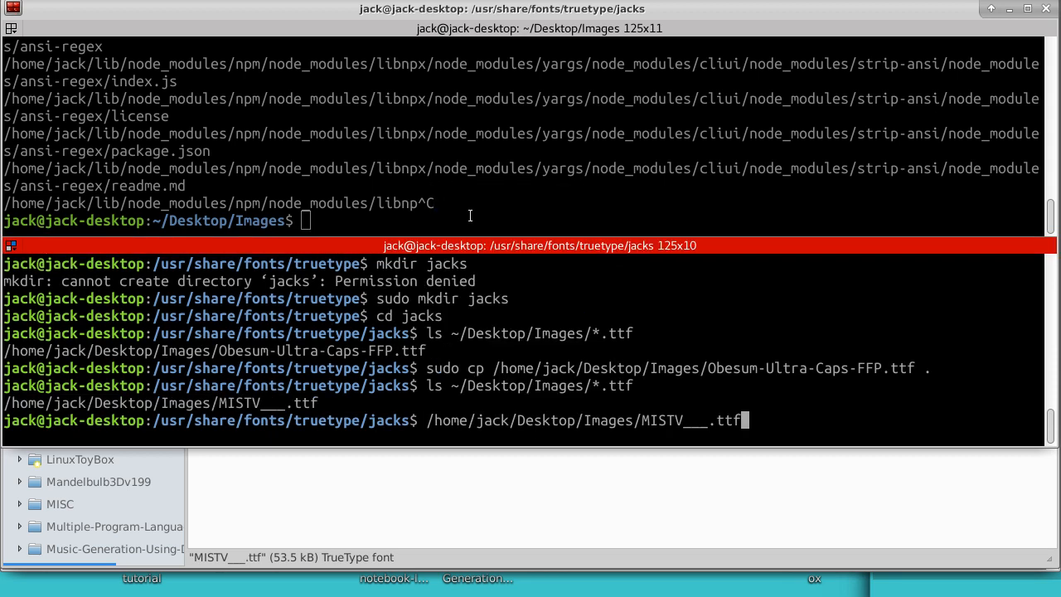
Step: Turn the pasted path into a sudo cp command that copies MISTV___.ttf into the current folder, run it, and list the folder with ls
key("Home")
type("cp")
key("Left")
key("Home")
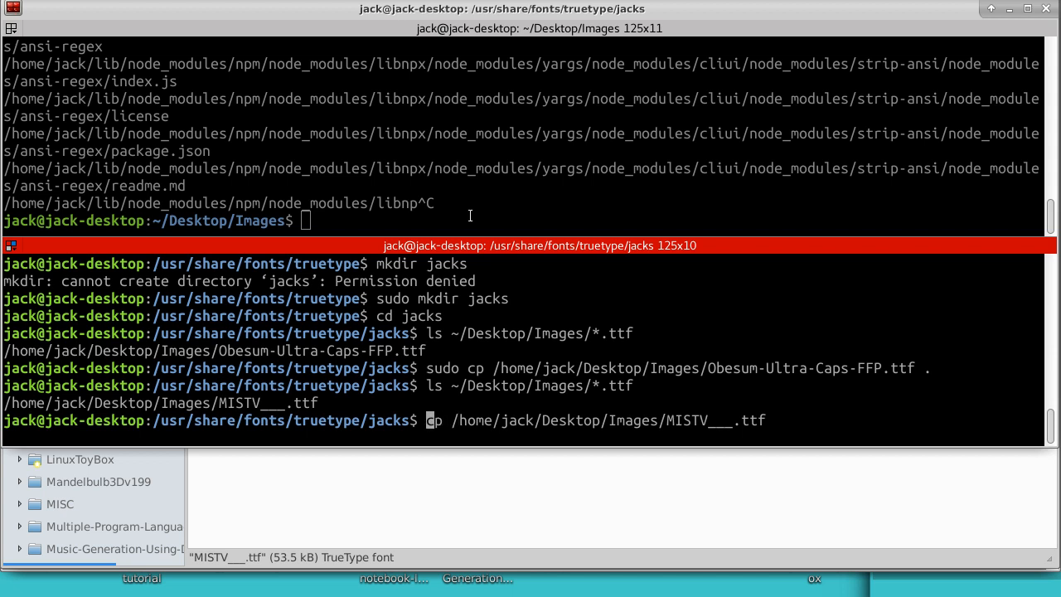
type("sudo")
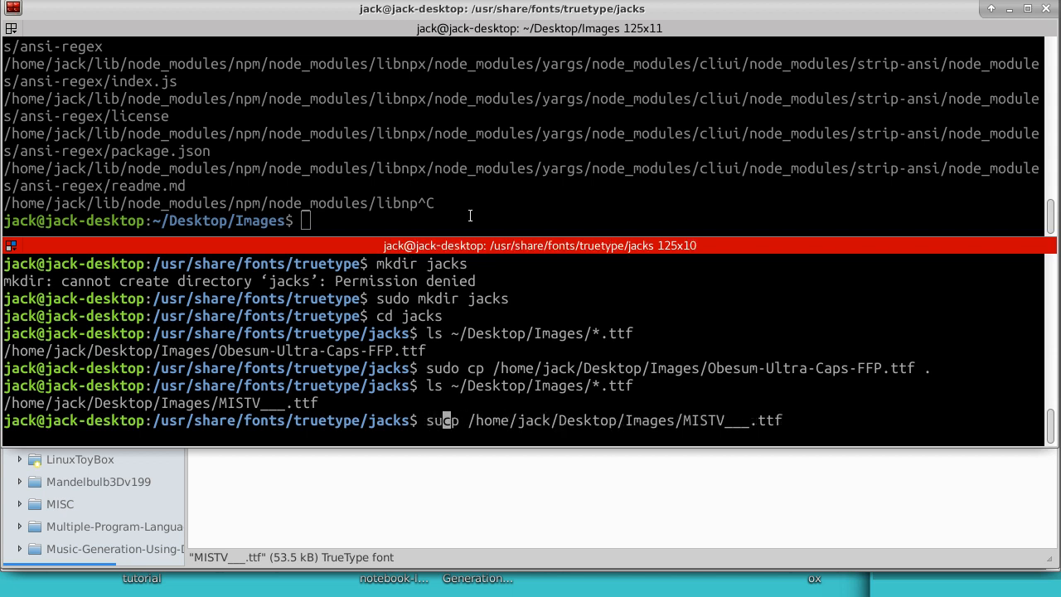
key("Right")
key("Right")
key("Right")
key("Right")
key("Right")
key("Right")
key("Right")
key("Right")
key("Right")
key("Right")
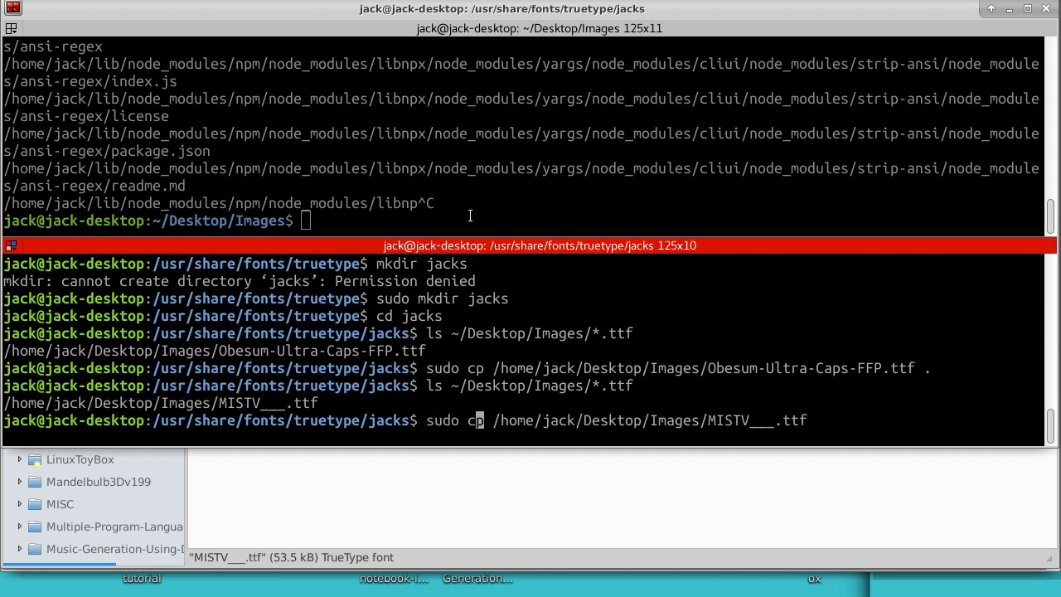
key("Right")
key("Right")
key("Right")
key("Right")
key("Right")
key("Right")
key("Right")
key("Right")
key("Right")
key("Right")
key("Right")
key("Right")
key("Right")
key("Right")
key("Right")
key("Right")
key("Right")
key("Right")
key("Right")
key("Right")
type(".")
key("Return")
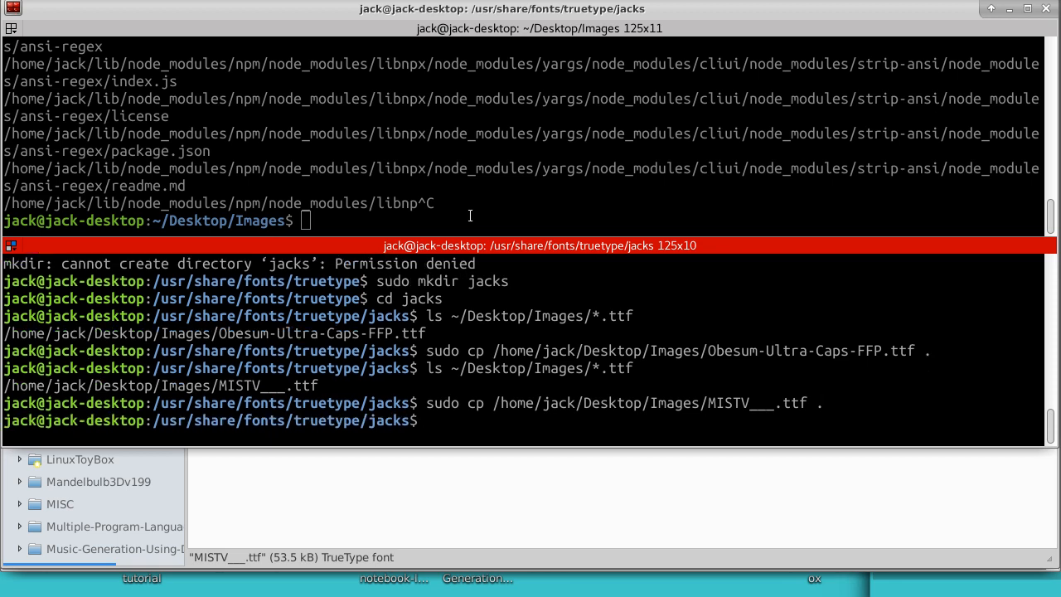
type("ls")
key("Return")
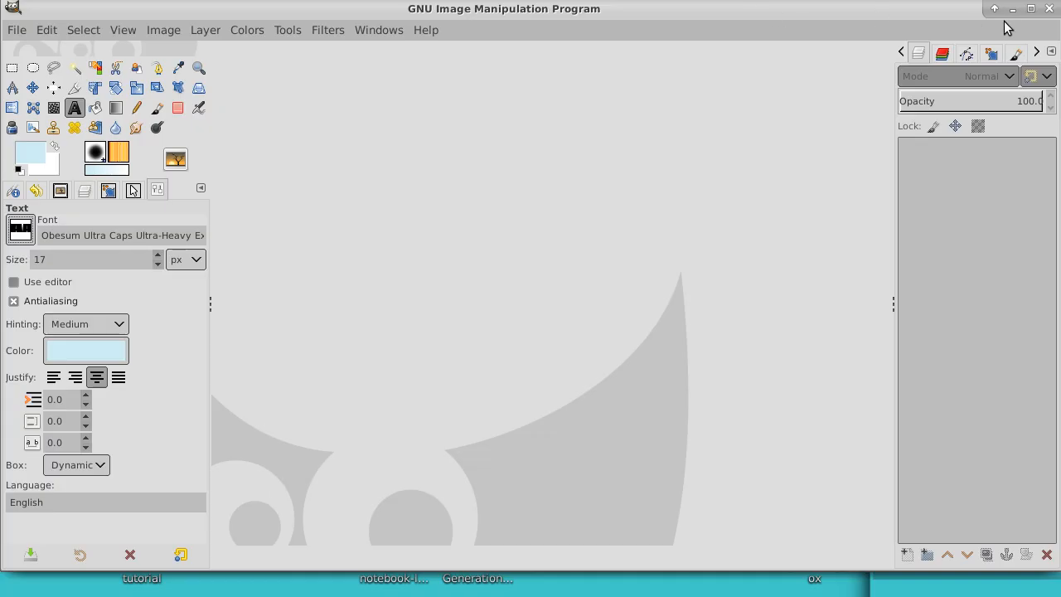
Step: Close the running GNU Image Manipulation Program and start it again
left_click(1046, 14)
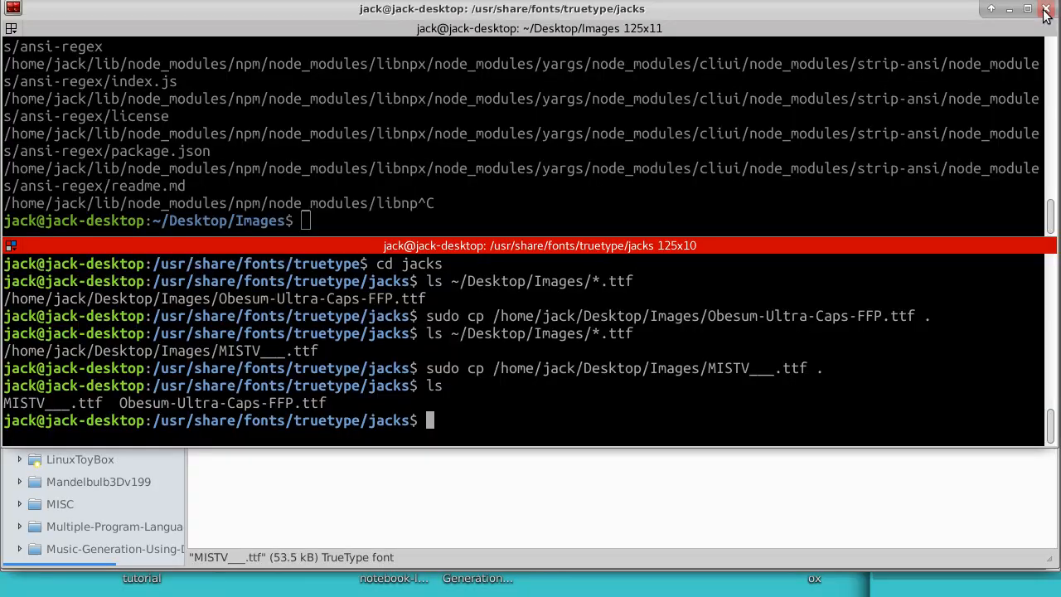
left_click(45, 0)
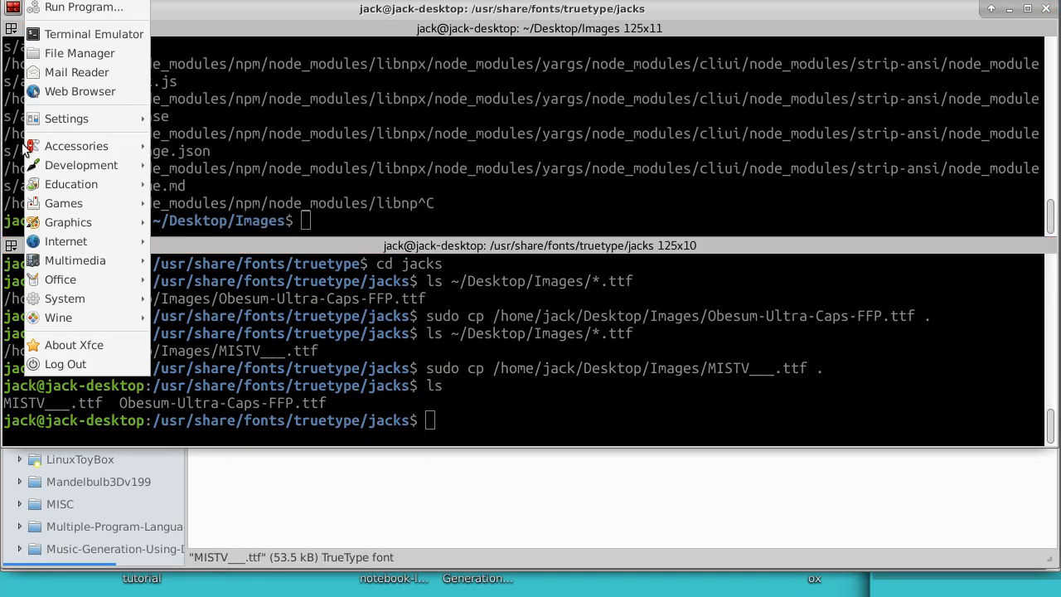
mouse_move(70, 224)
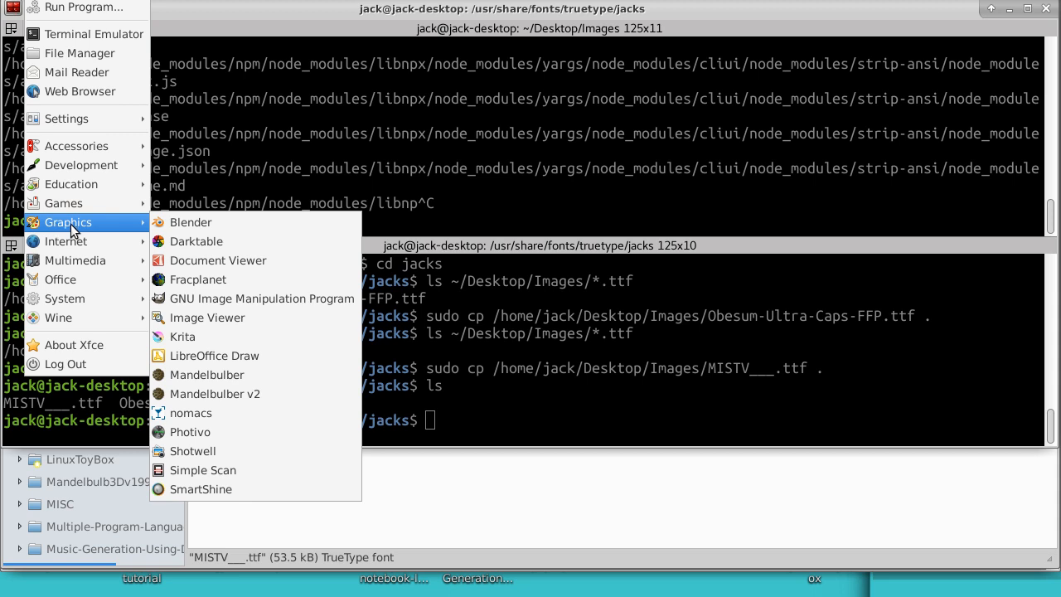
left_click(208, 300)
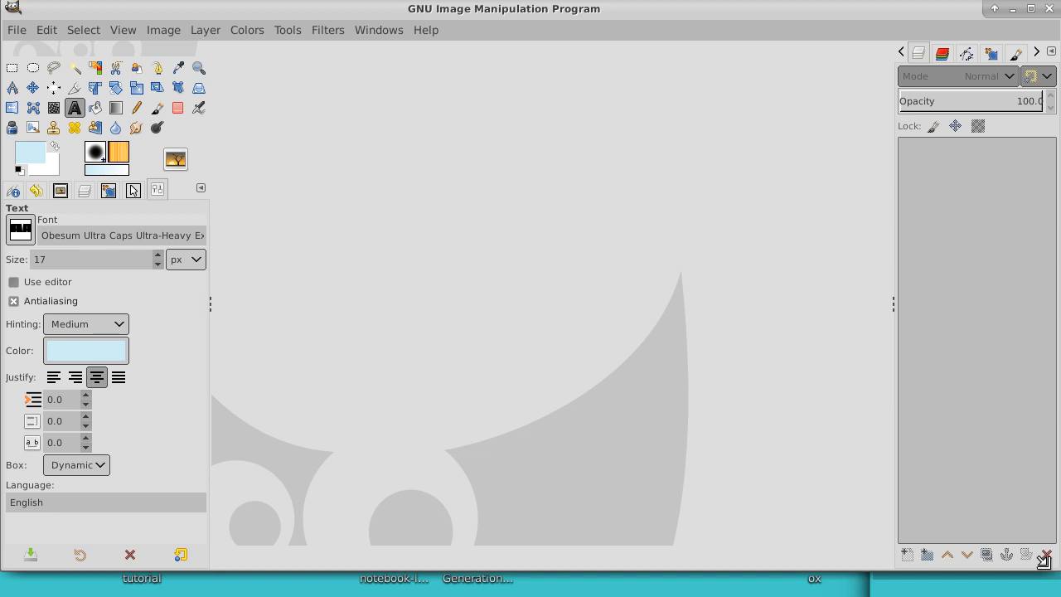
Step: Shrink the GIMP window, move it slightly lower on the desktop, and close it
left_click_drag(1043, 561, 859, 419)
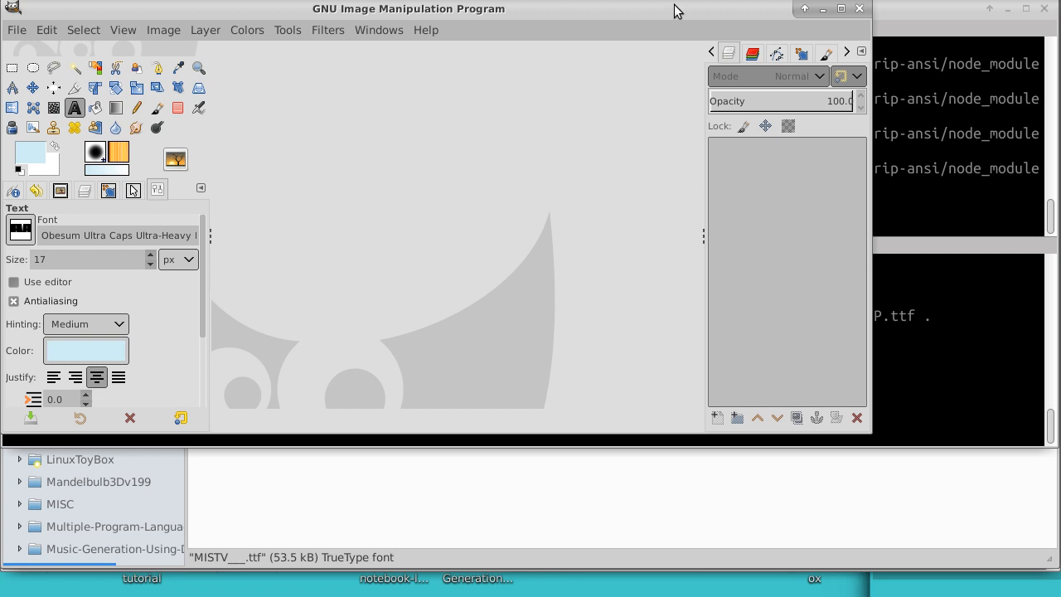
left_click_drag(675, 6, 690, 47)
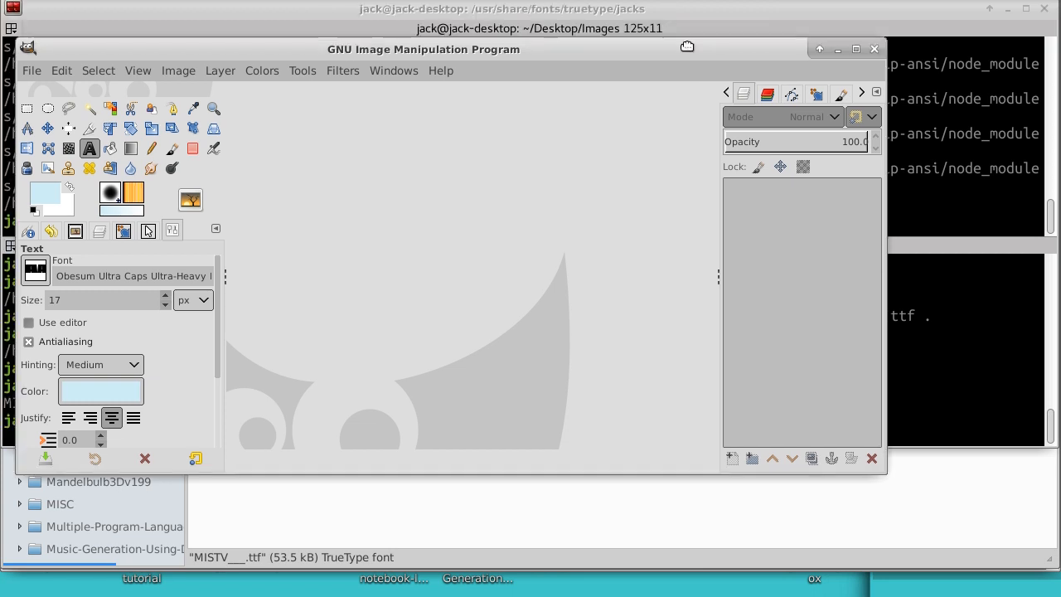
left_click(874, 49)
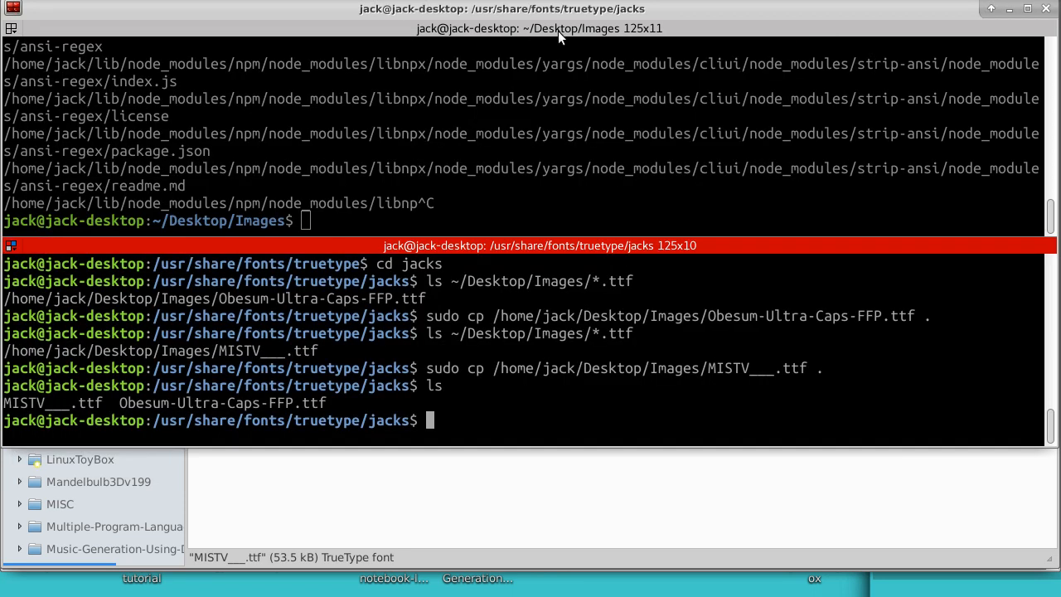
Step: Launch GNU Image Manipulation Program again, move its window to the screen's top-left corner and enlarge it to nearly fill the screen
left_click(13, 7)
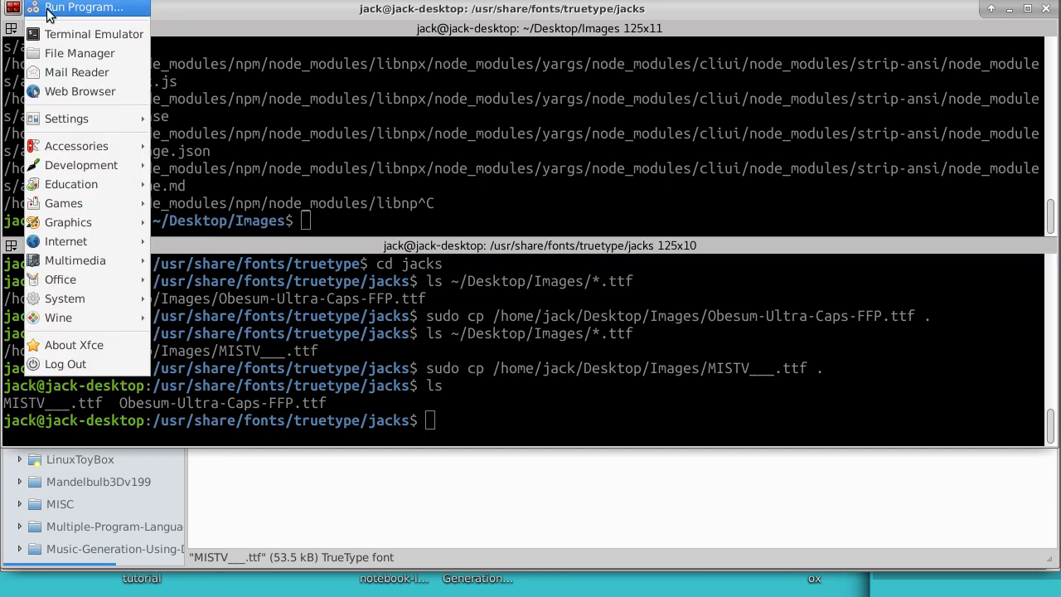
mouse_move(74, 222)
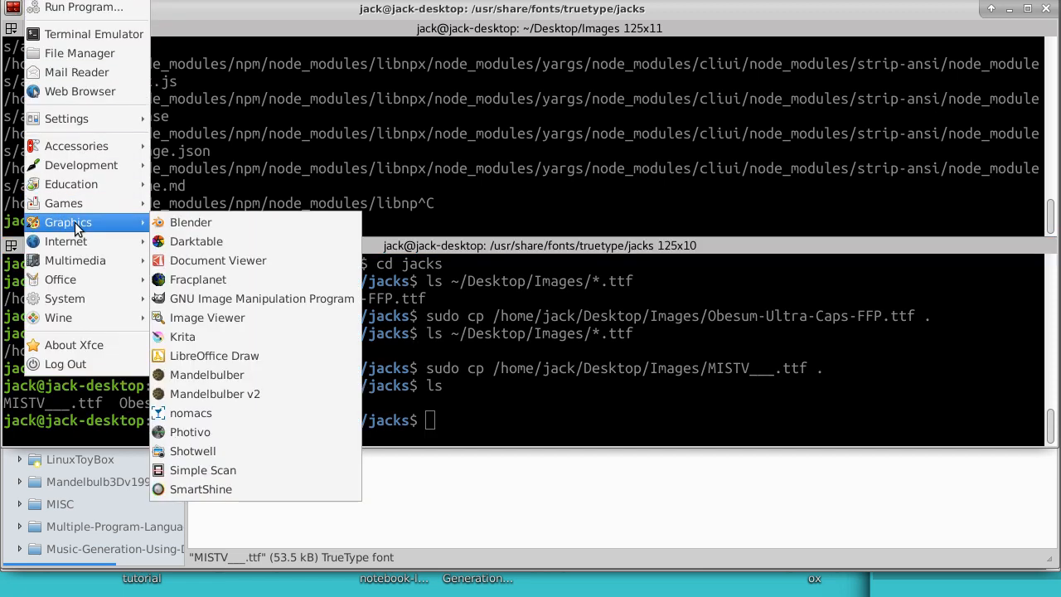
left_click(219, 297)
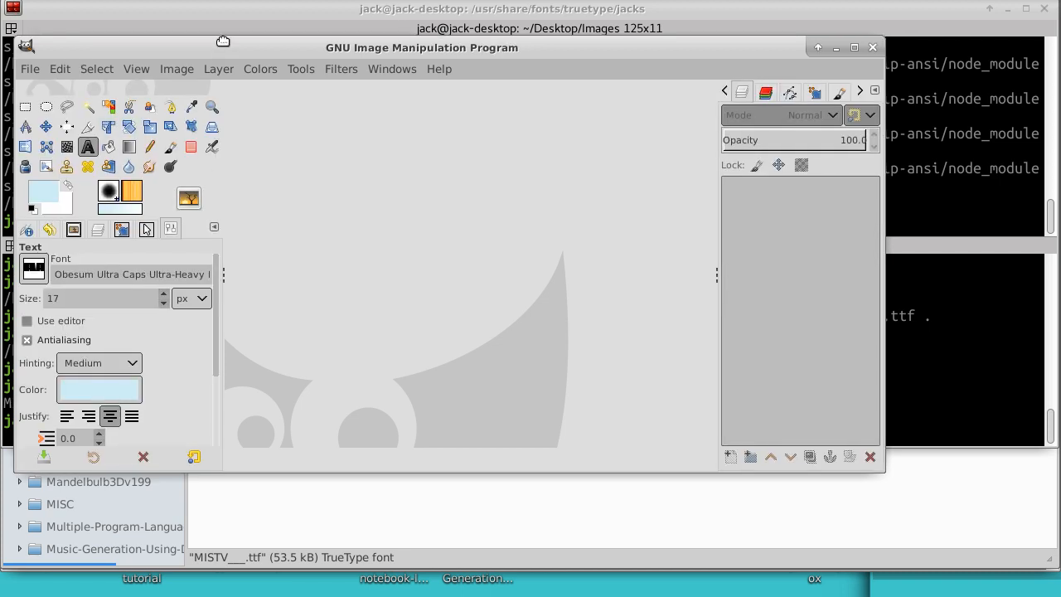
left_click_drag(223, 41, 208, 13)
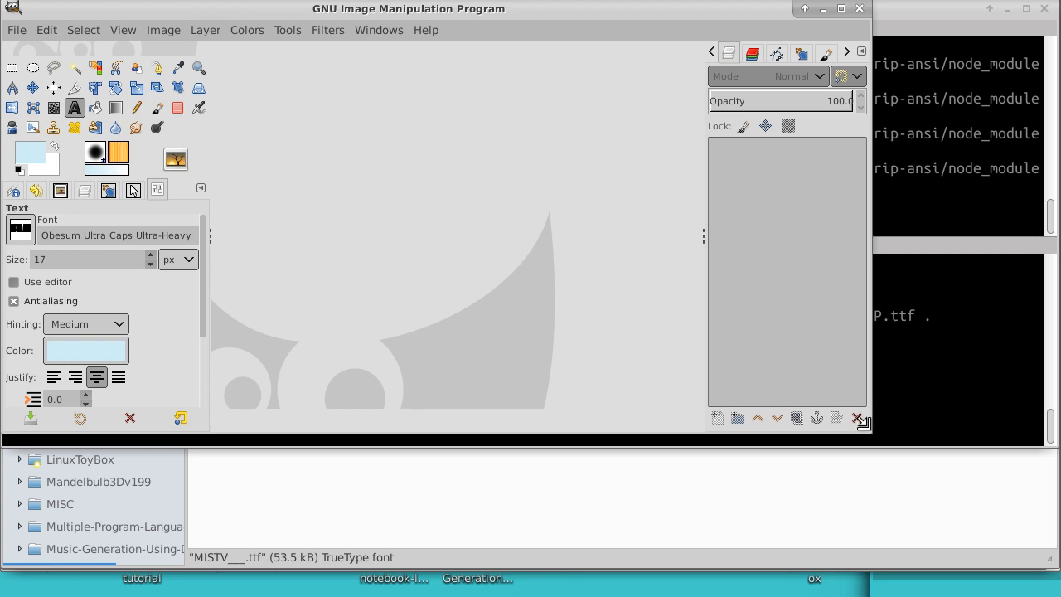
left_click_drag(864, 423, 1051, 562)
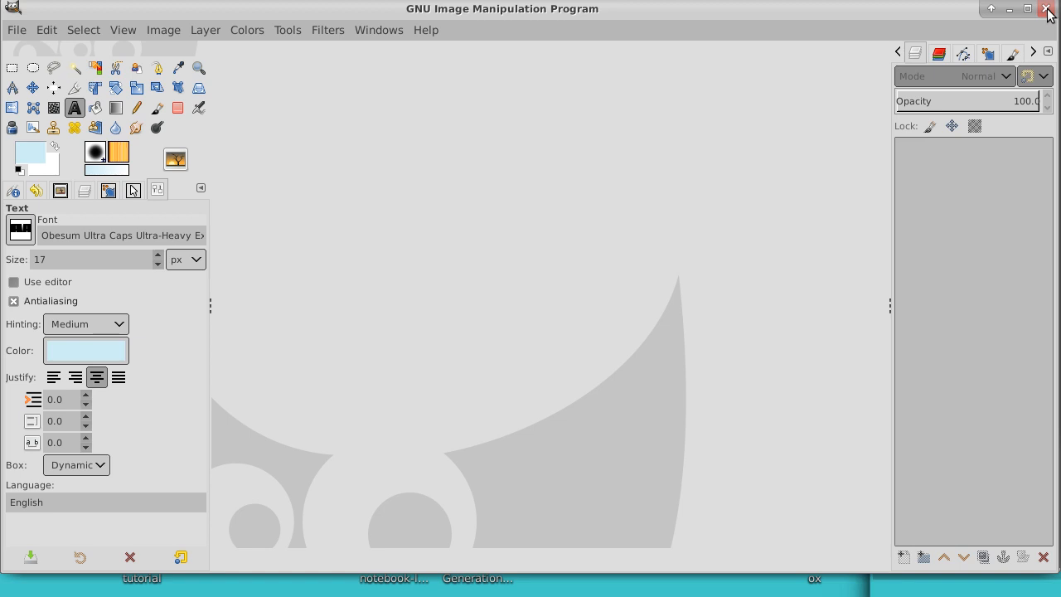
Step: Create a new 1280 × 720 px image
left_click(15, 30)
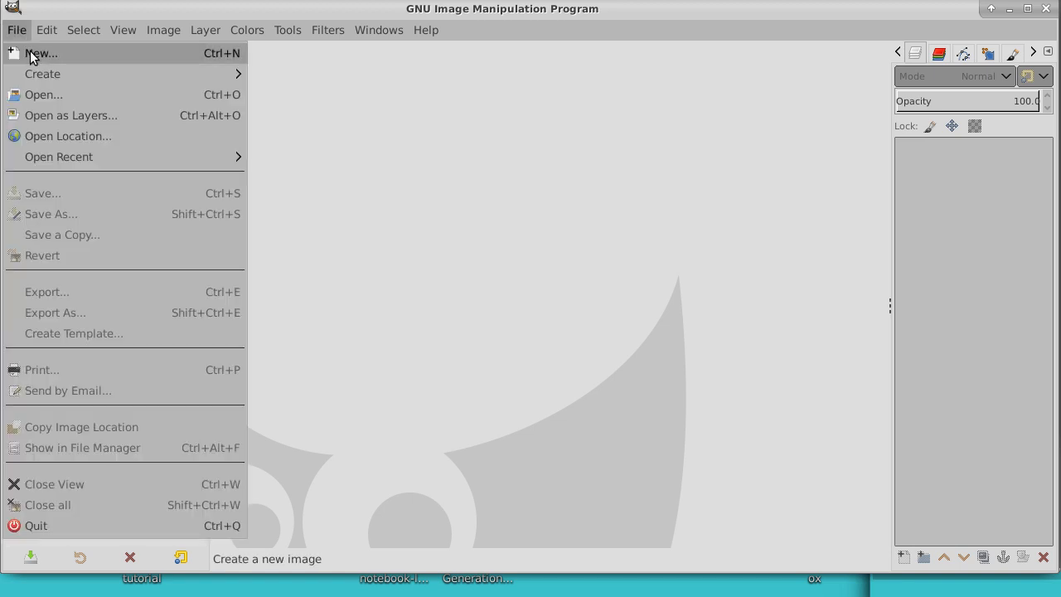
left_click(16, 51)
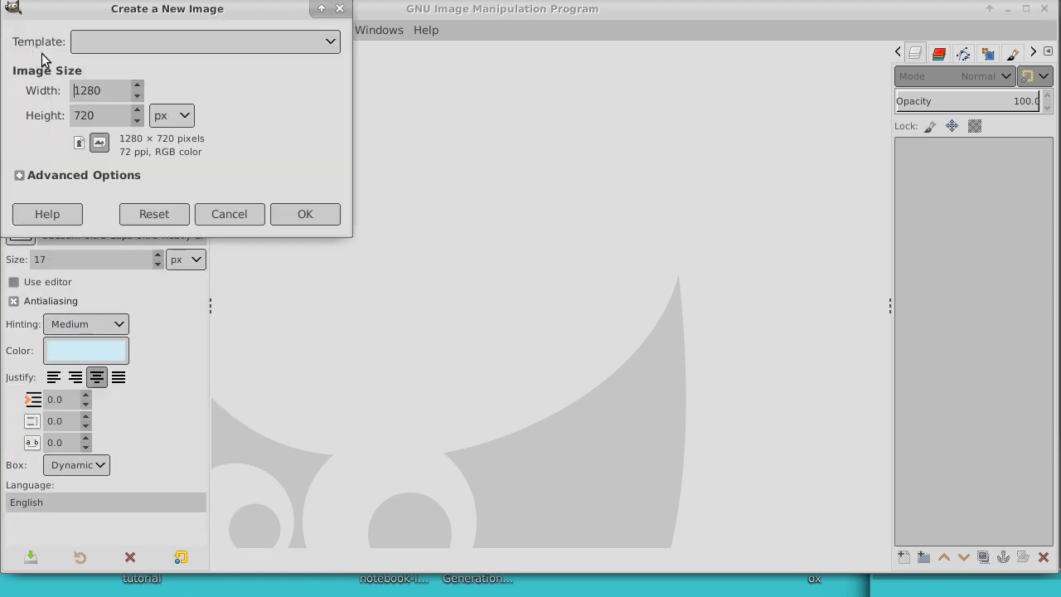
left_click(304, 213)
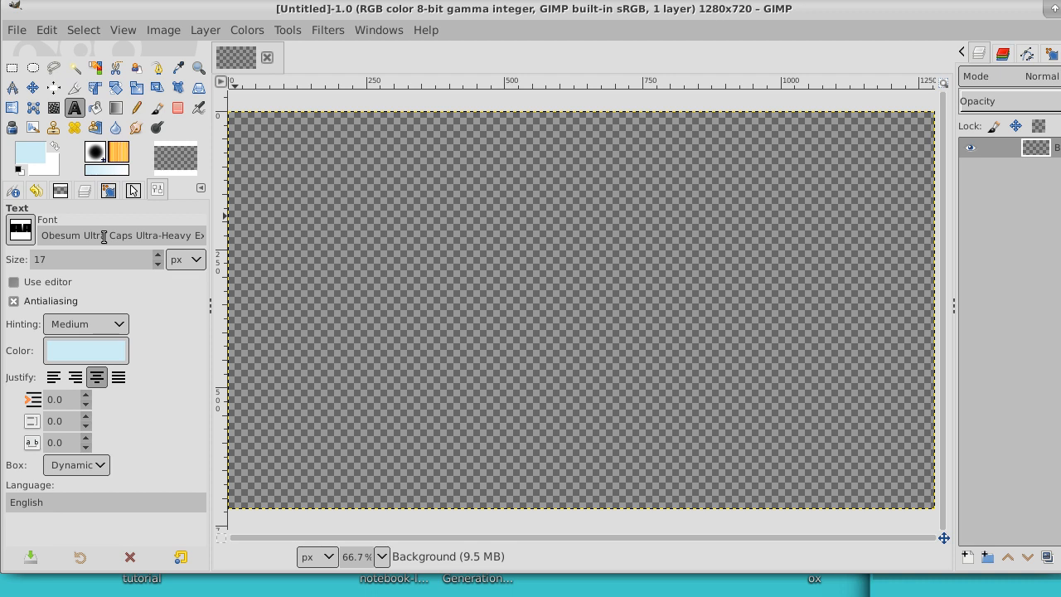
Step: Choose MisterVampire as the font for the Text tool
left_click(16, 231)
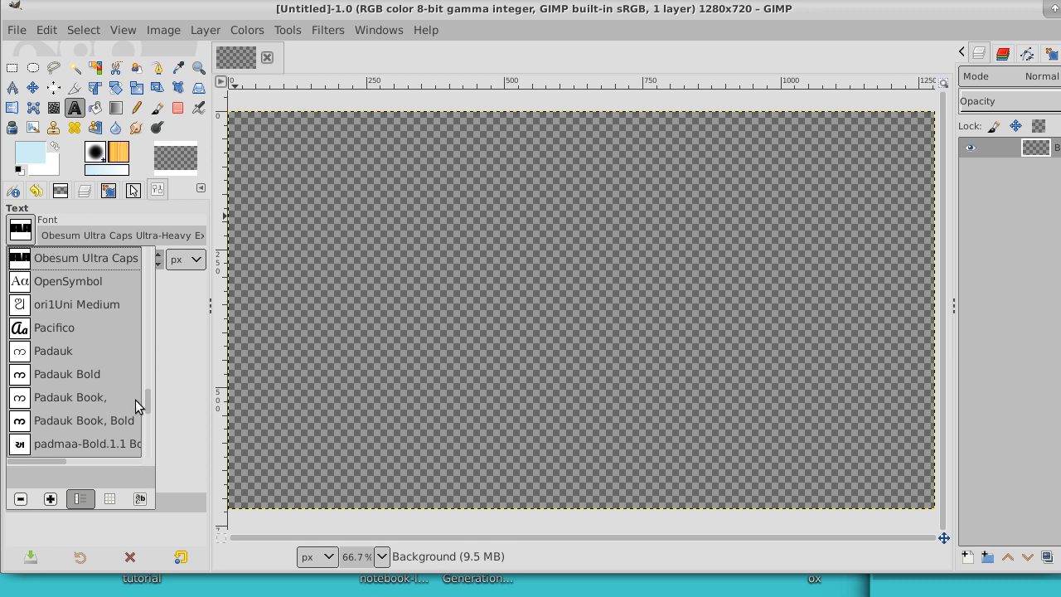
scroll(149, 396, "up", 3)
left_click_drag(149, 396, 146, 367)
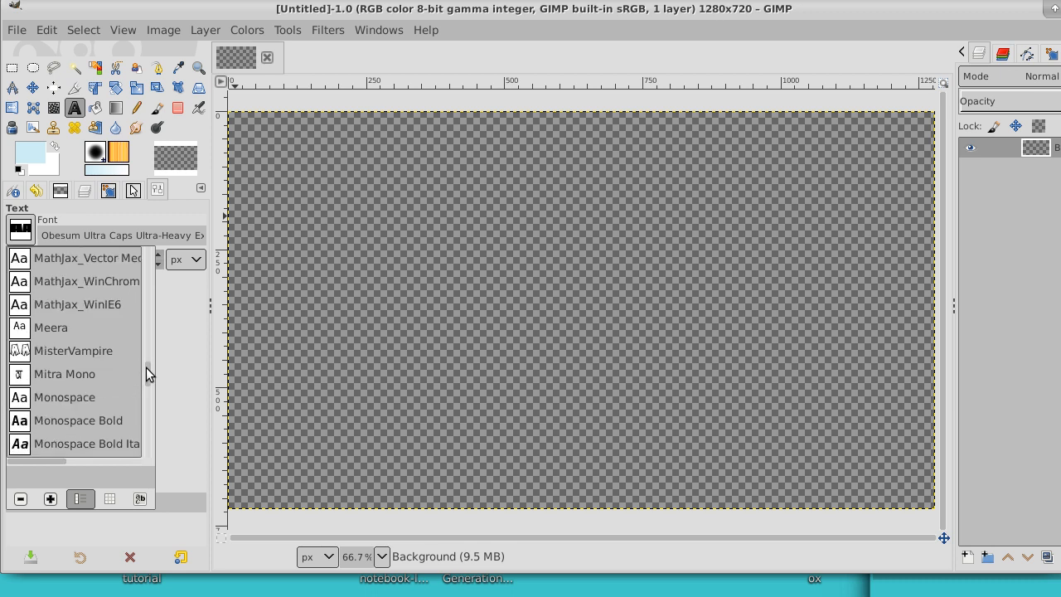
left_click(88, 350)
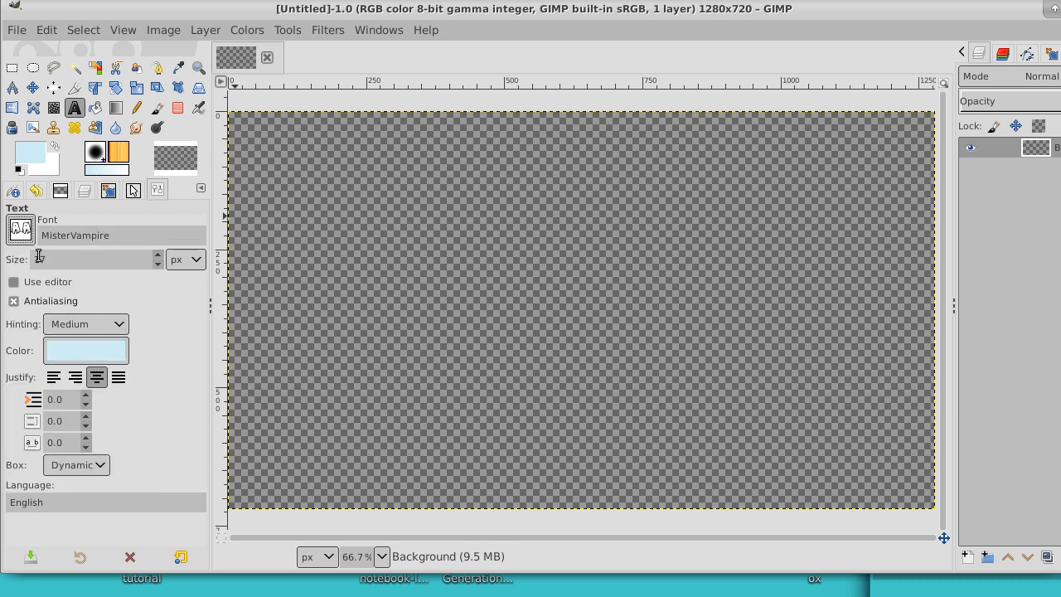
Step: Change the foreground colour to black (000000)
left_click(28, 156)
left_click(49, 146)
left_click_drag(72, 178, 147, 237)
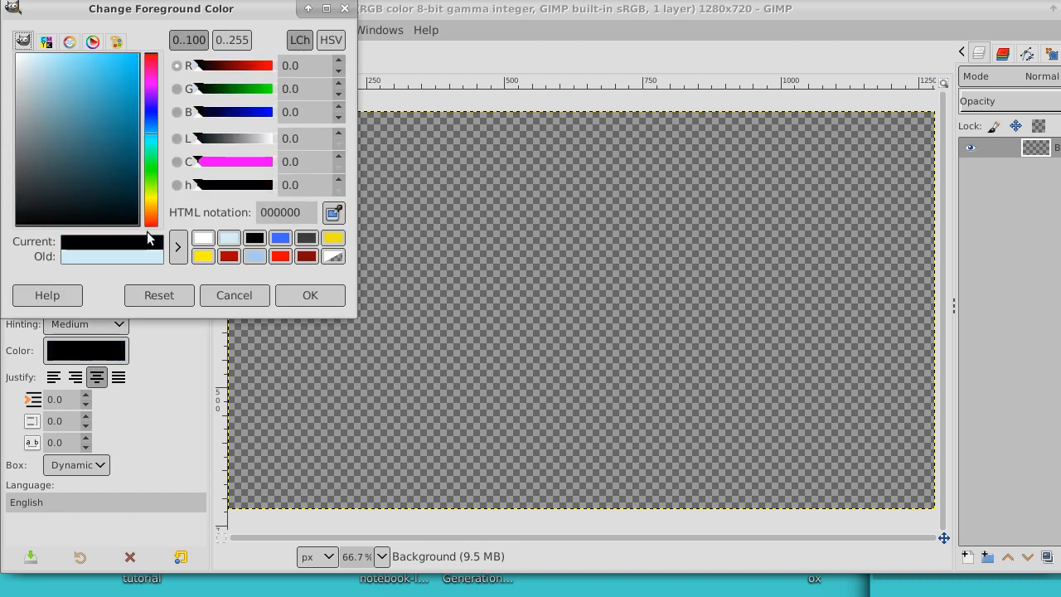
left_click(306, 296)
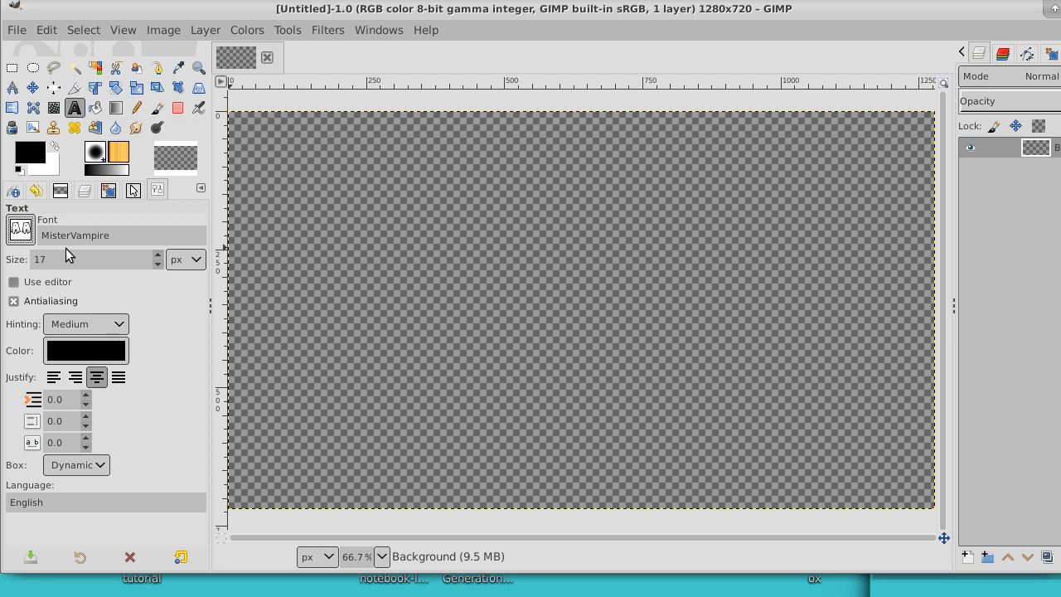
Step: Set the text size to 49 px and add the text "Experimenting with fonts" near the canvas middle
left_click(157, 256)
left_click(416, 271)
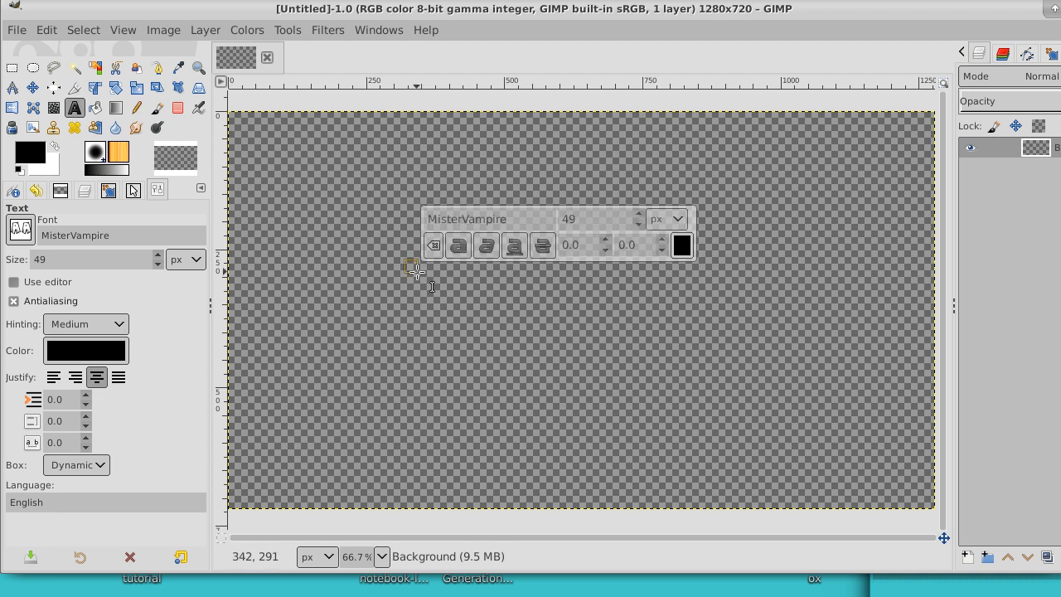
type("Exper")
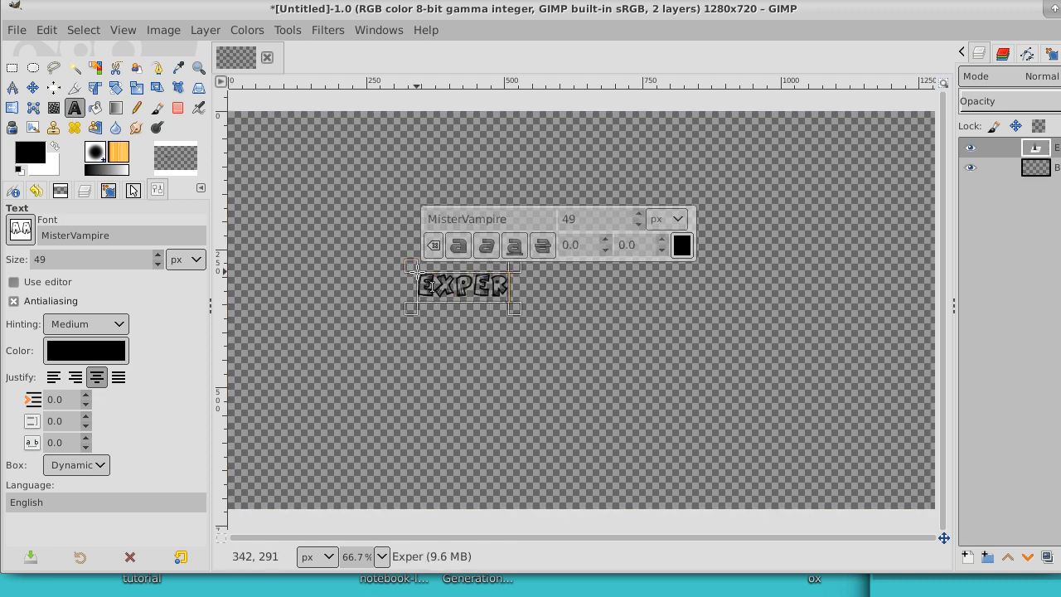
type("imen")
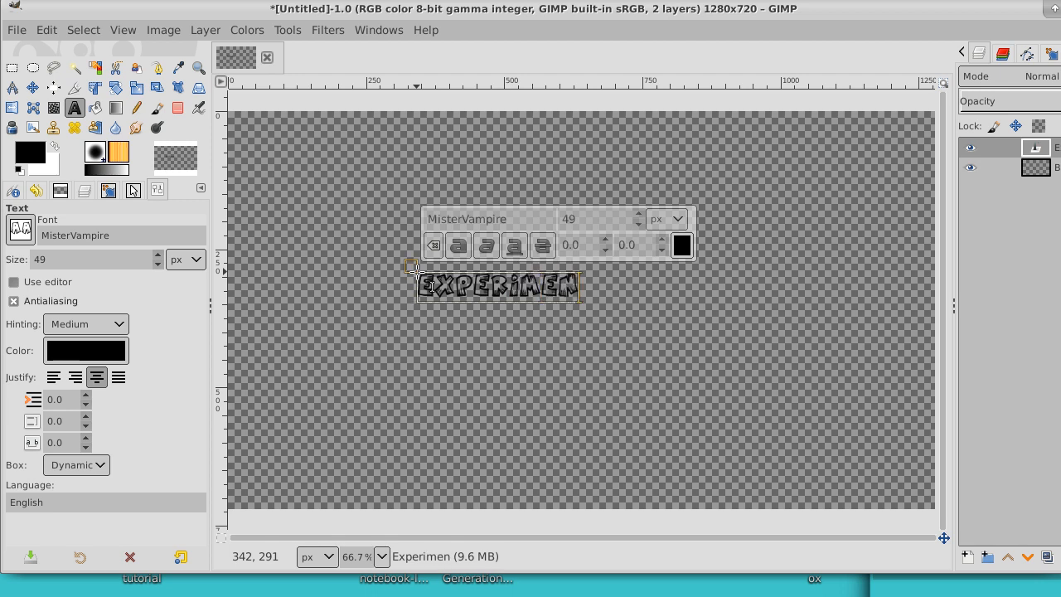
type("t")
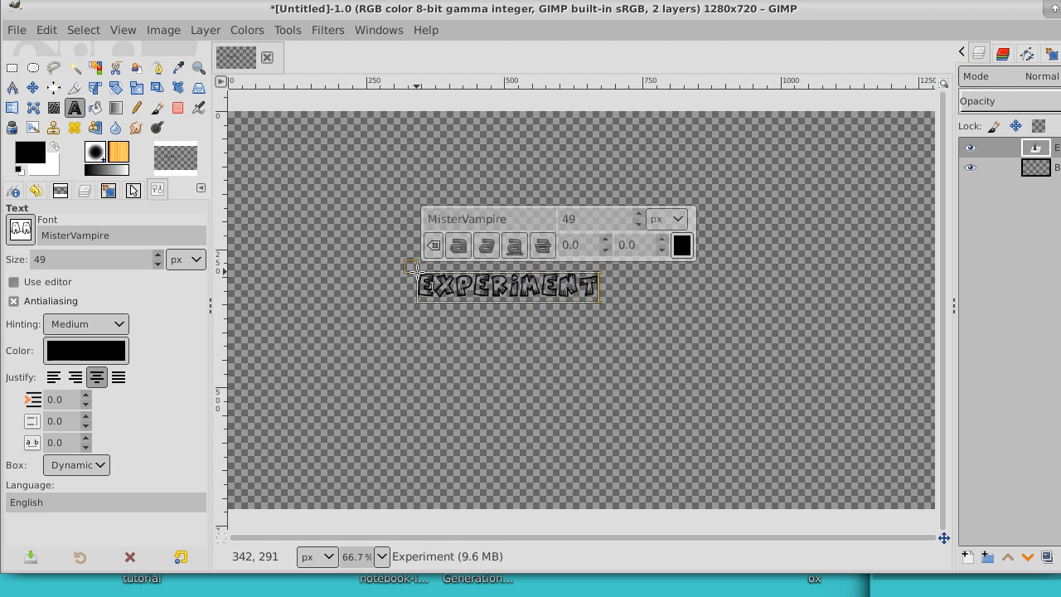
type("i")
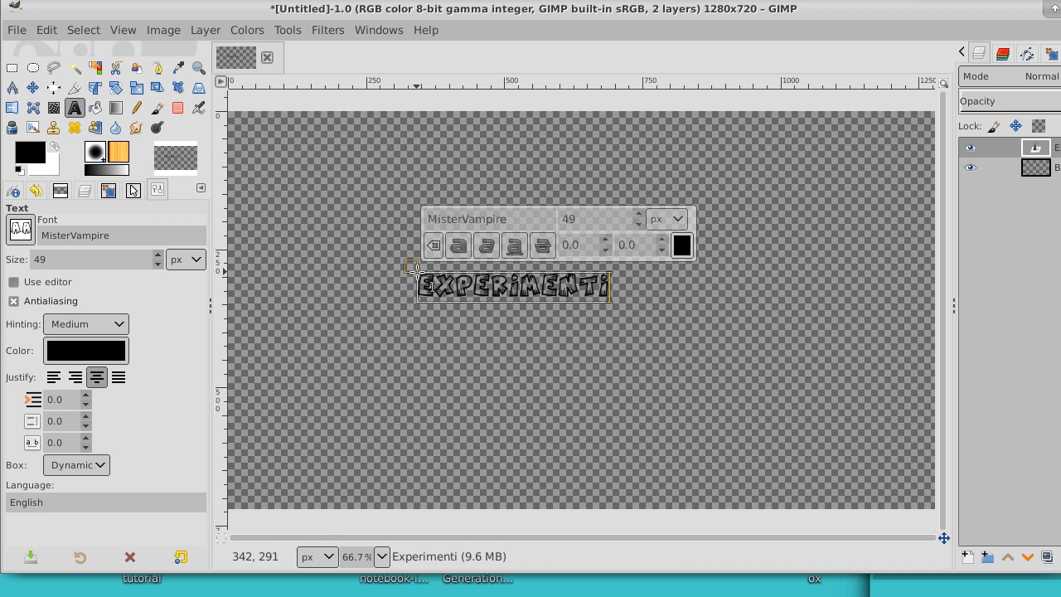
type("ng")
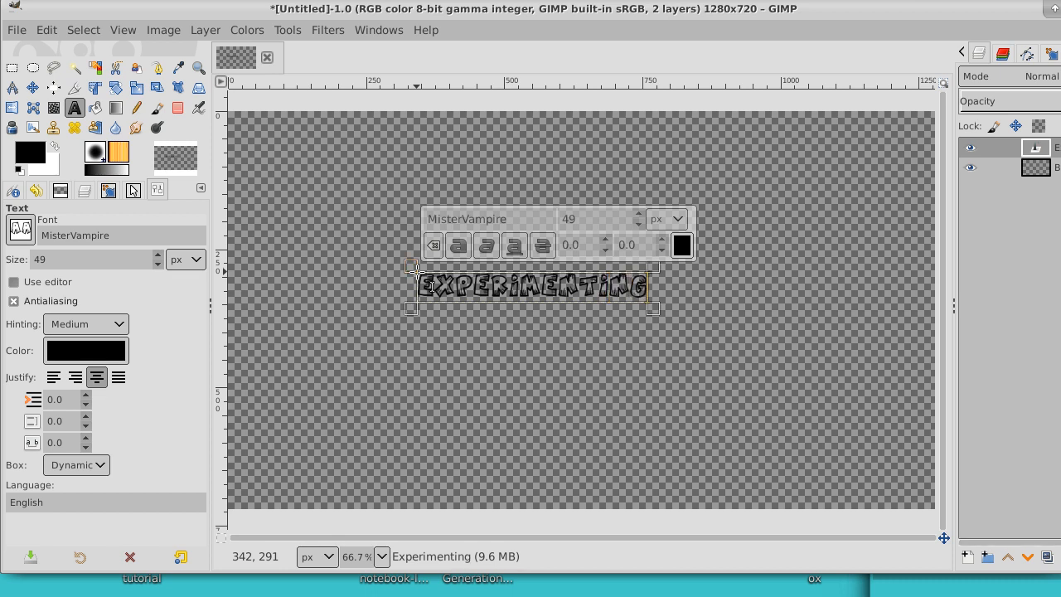
type(" with")
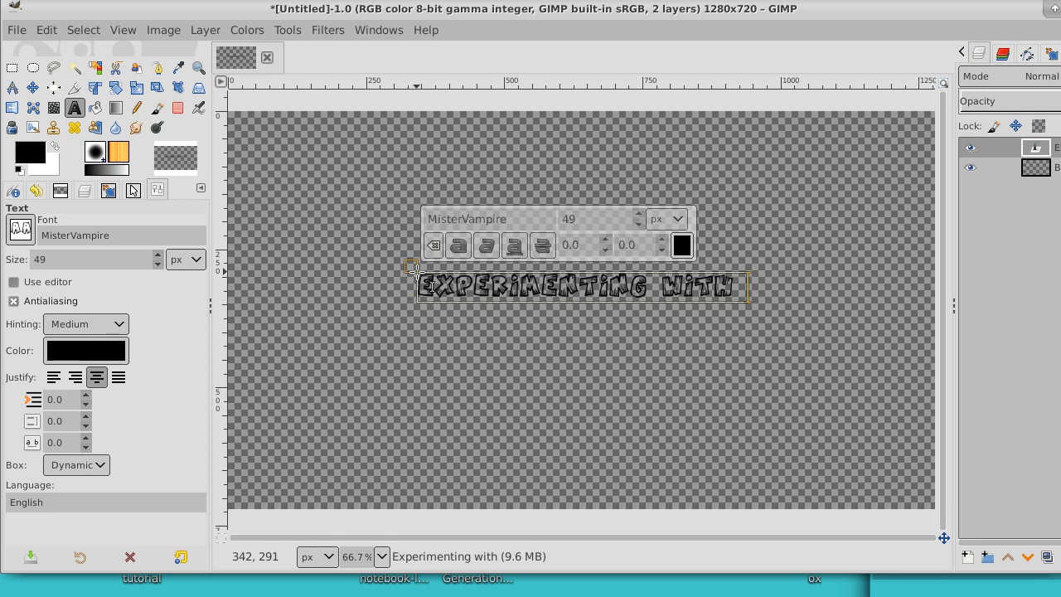
type(" f")
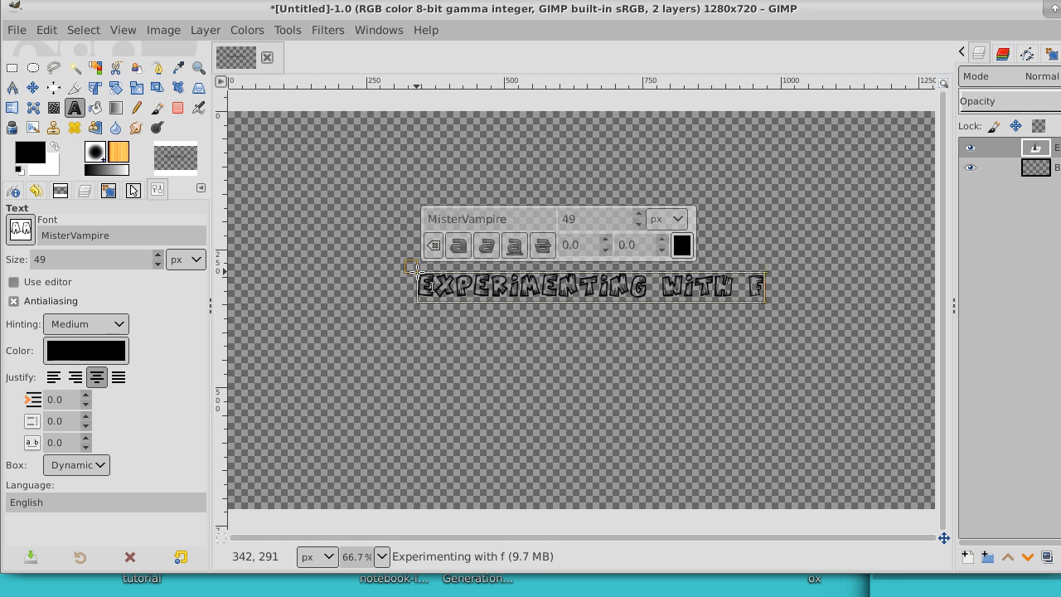
type("onts")
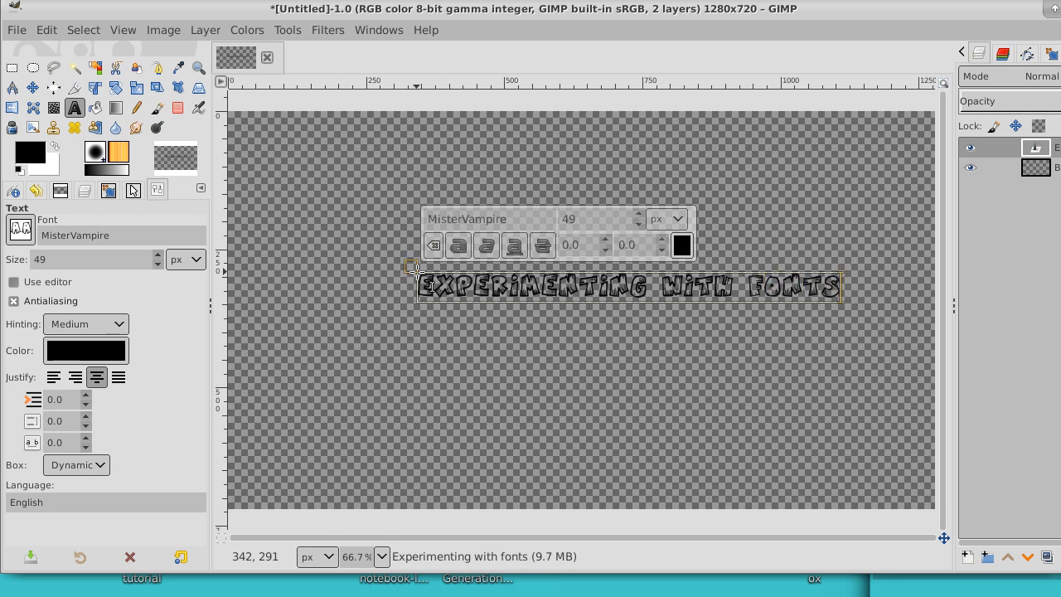
Step: Add a second line reading "and thumnails" to the text
key("Return")
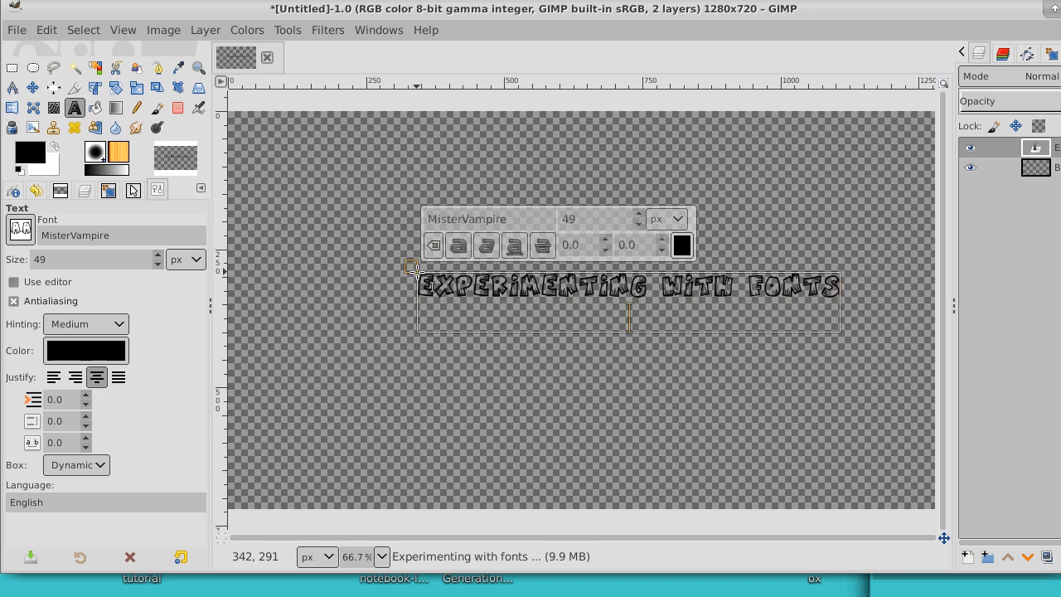
type("and ")
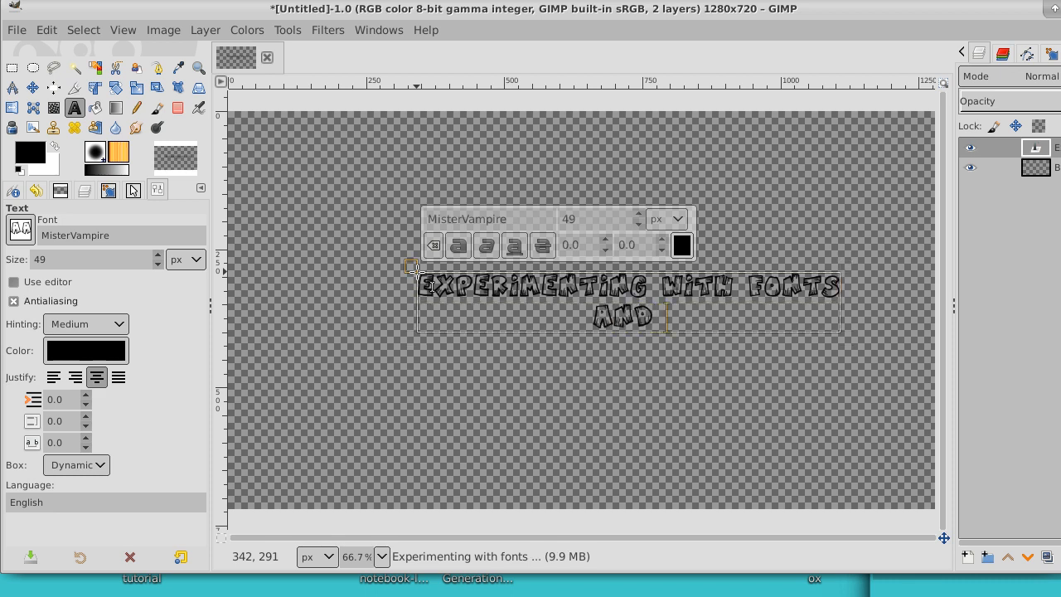
type("t")
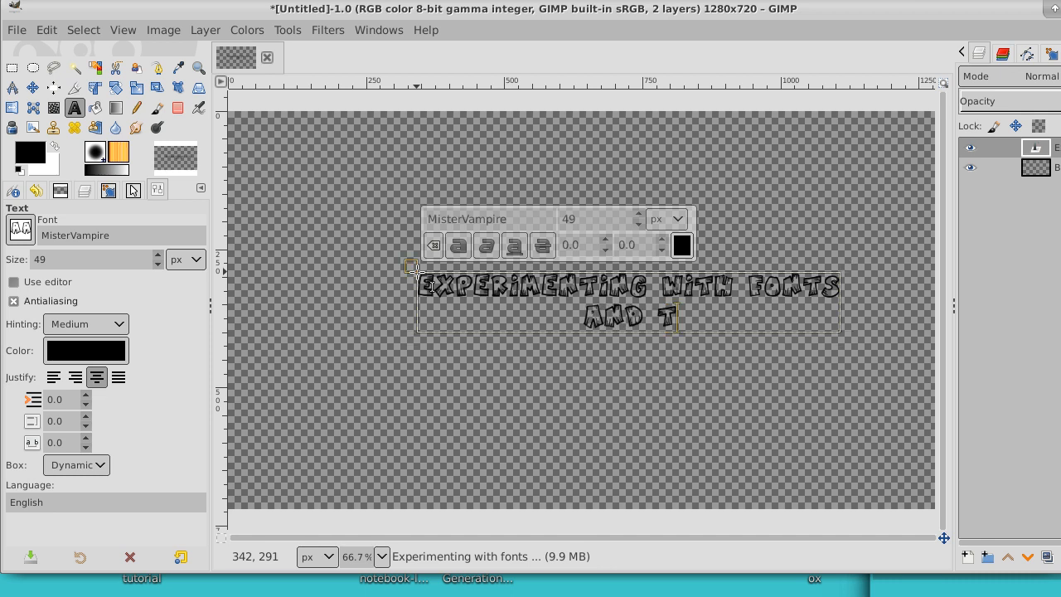
type("humnails")
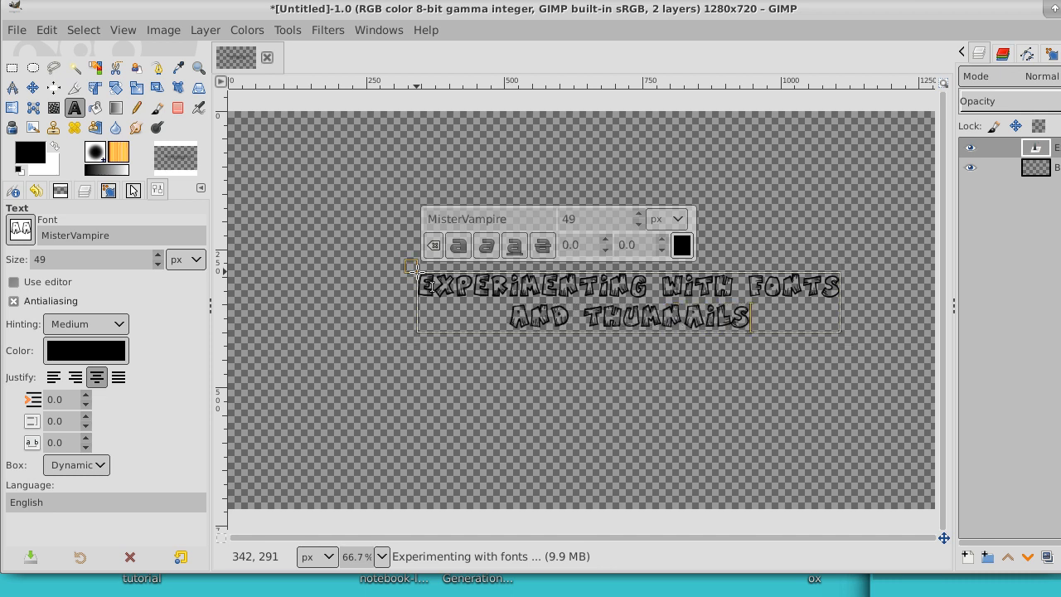
Step: Select all of the two-line text and enlarge it to about 71 px
left_click(598, 302)
key("ctrl+a")
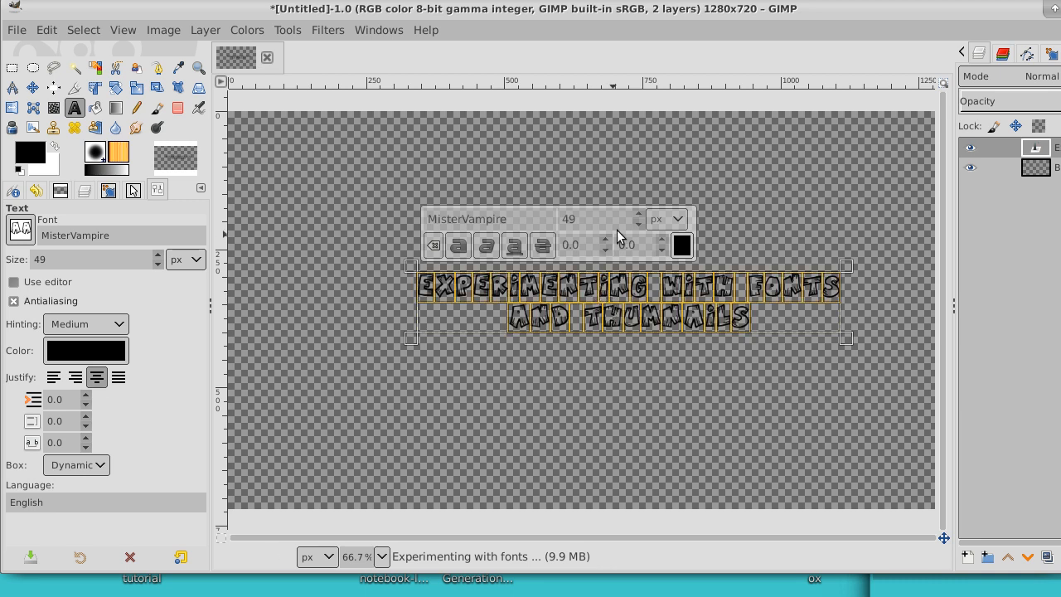
left_click(639, 214)
scroll(641, 217, "up", 19)
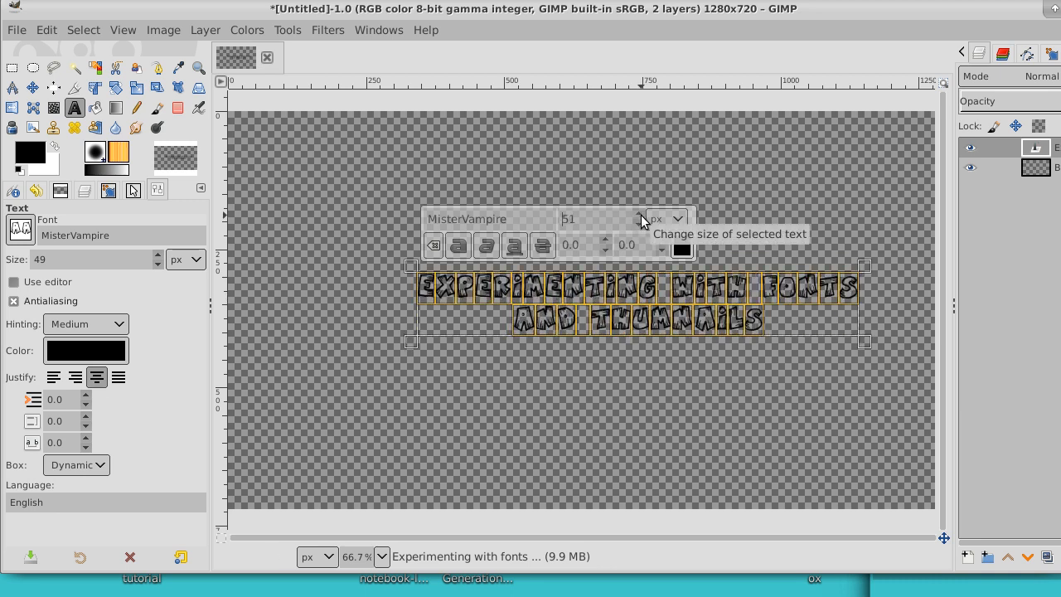
scroll(642, 217, "up", 3)
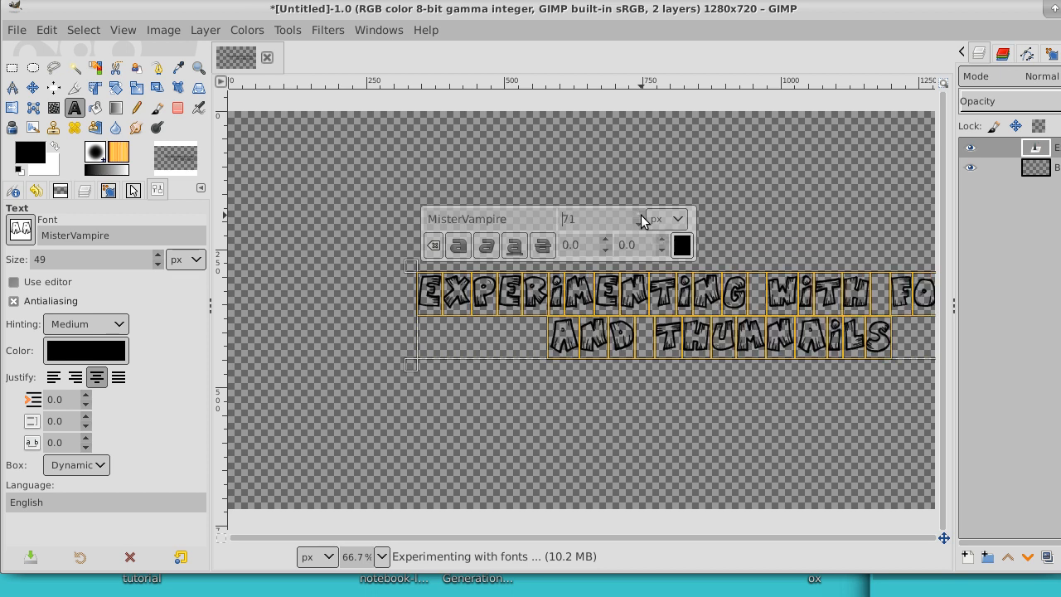
Step: Move the text layer so it is centred horizontally on the canvas, and expand the layer to the image size
left_click(32, 88)
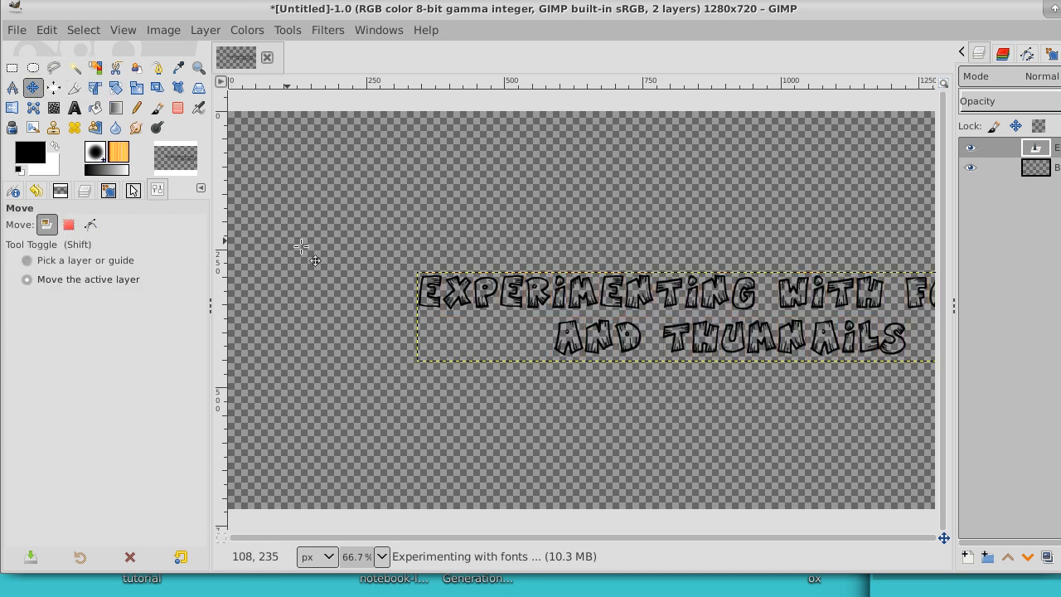
left_click_drag(773, 295, 617, 284)
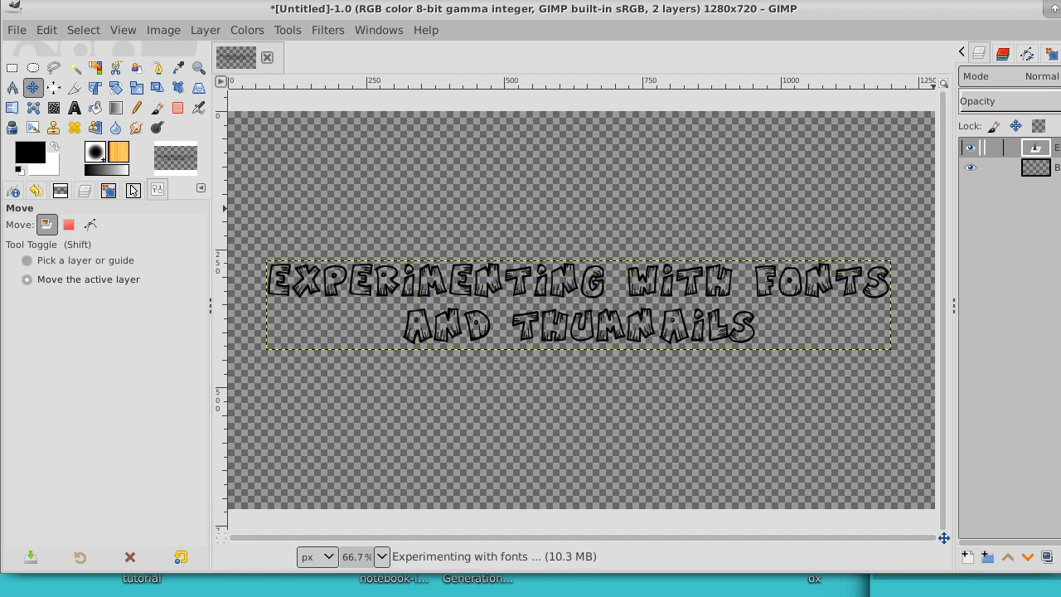
right_click(1057, 171)
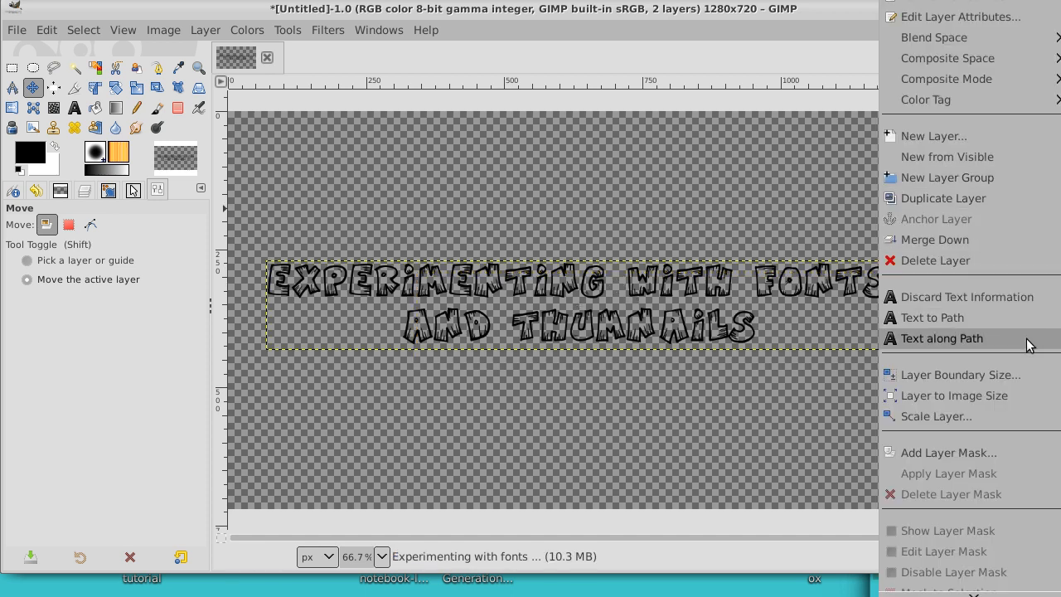
left_click(1016, 389)
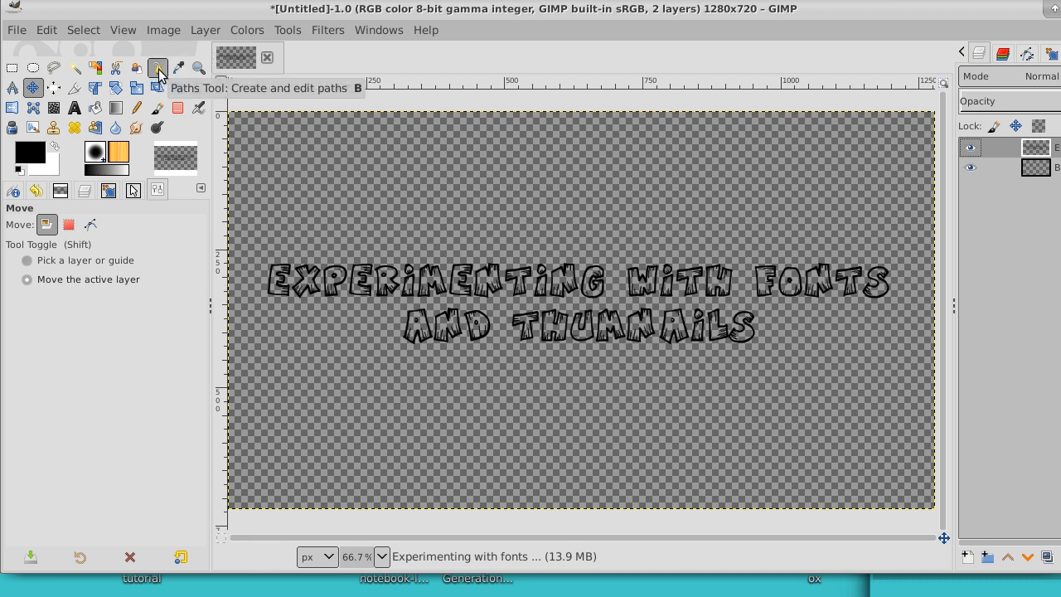
Step: Try selecting the transparent areas with Fuzzy Select and Select by Color, clearing the selection after each attempt
left_click(96, 67)
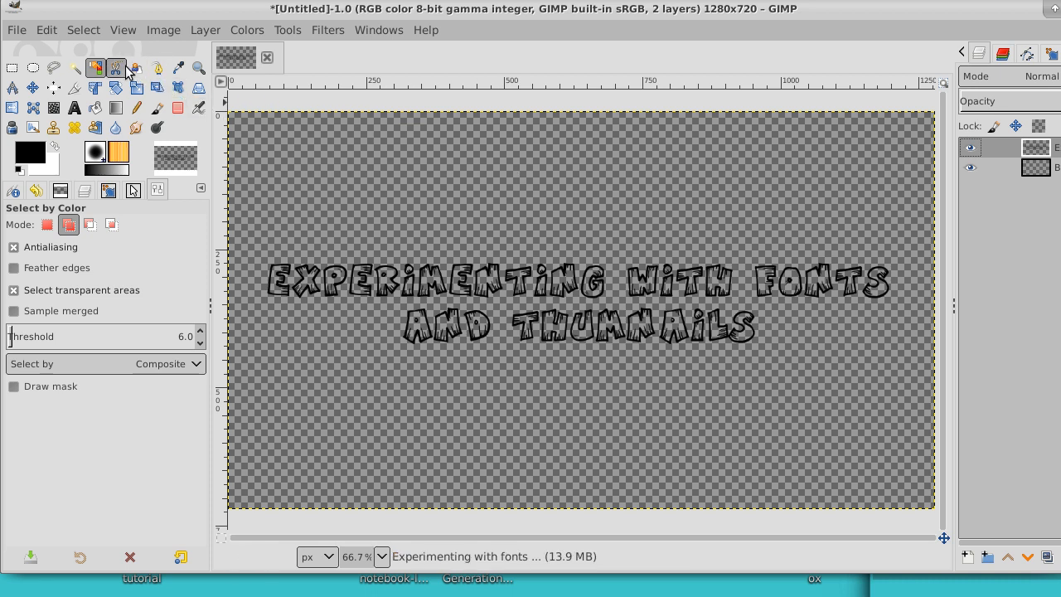
left_click(74, 67)
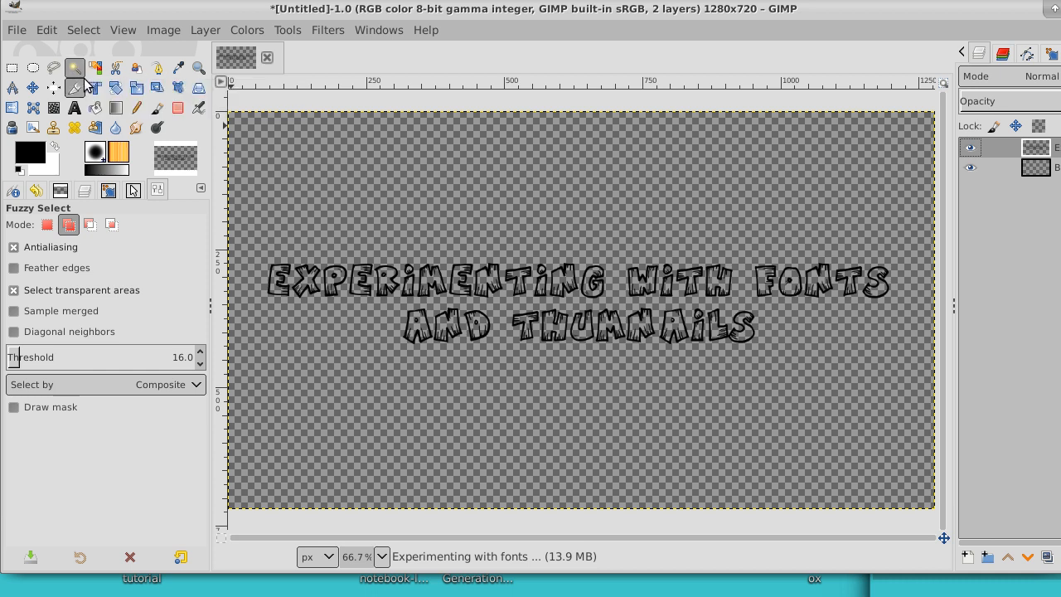
left_click(341, 170)
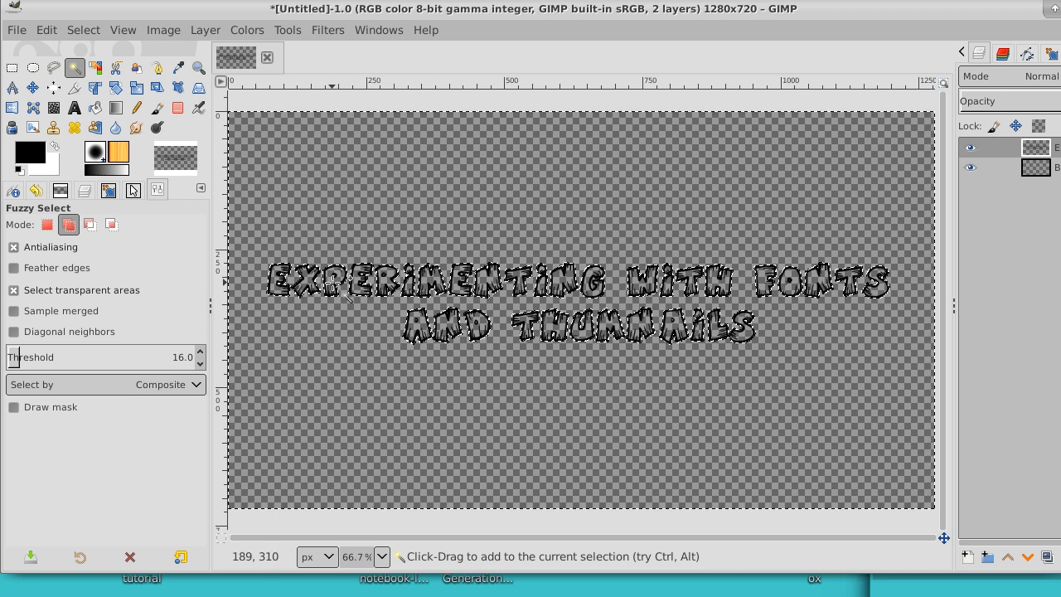
left_click(96, 68)
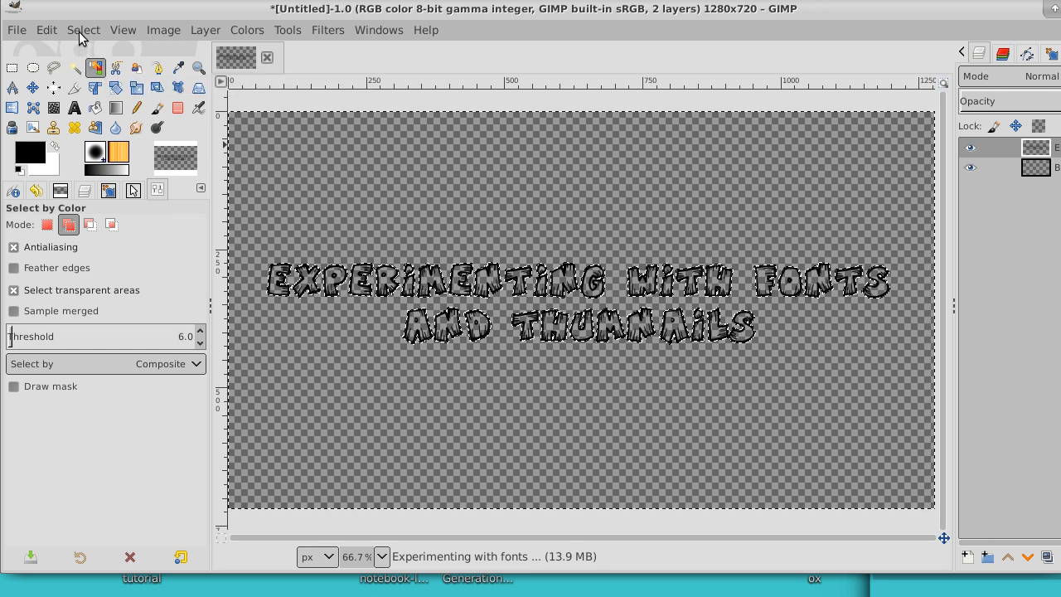
left_click(84, 32)
left_click(95, 74)
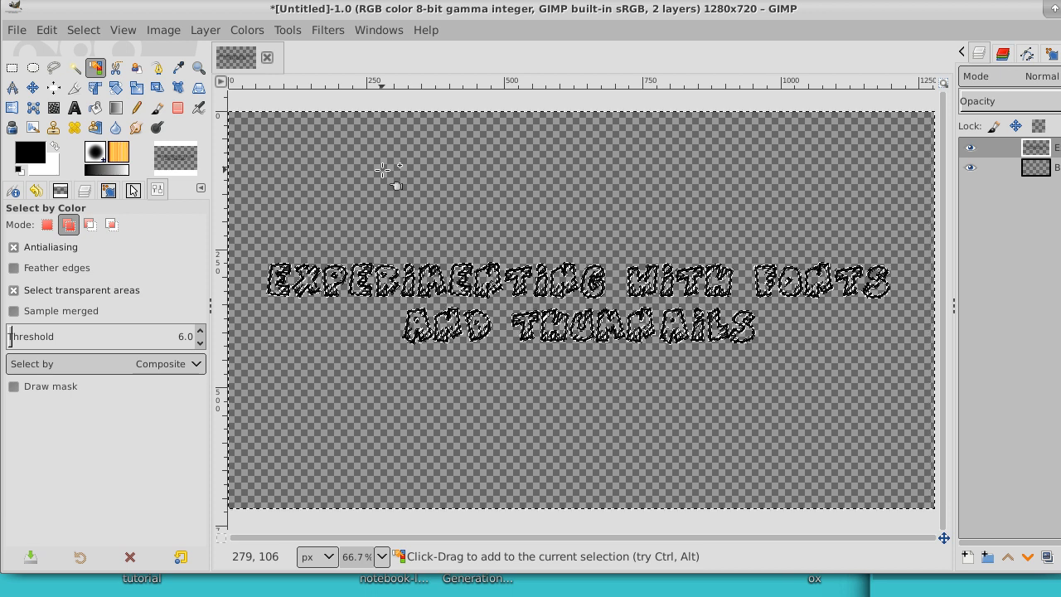
left_click(83, 30)
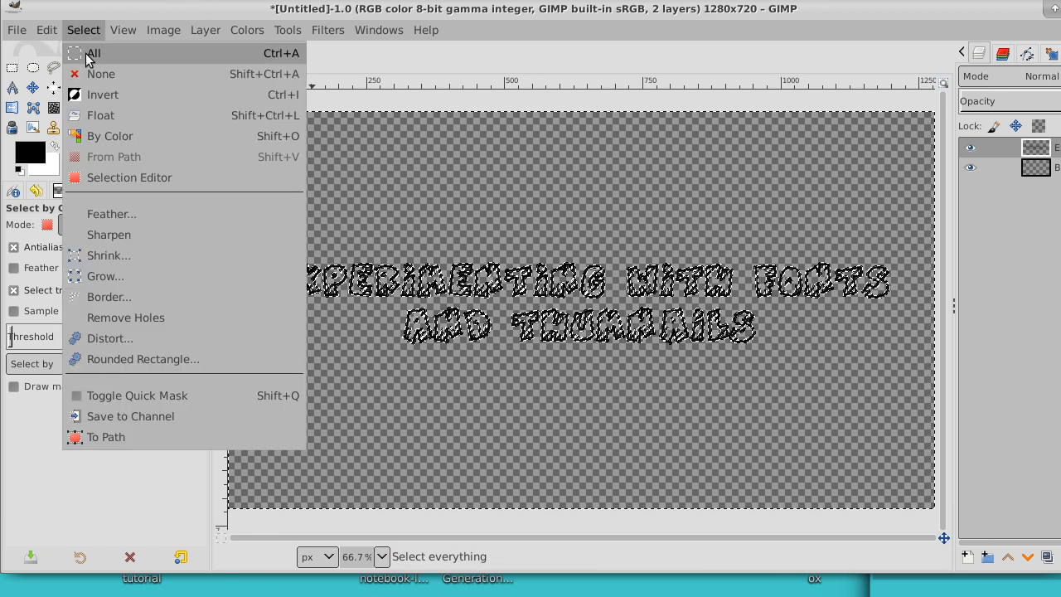
left_click(93, 72)
Step: Fuzzy-select the transparent area around the text and invert the selection so it covers the letter shapes
left_click(74, 67)
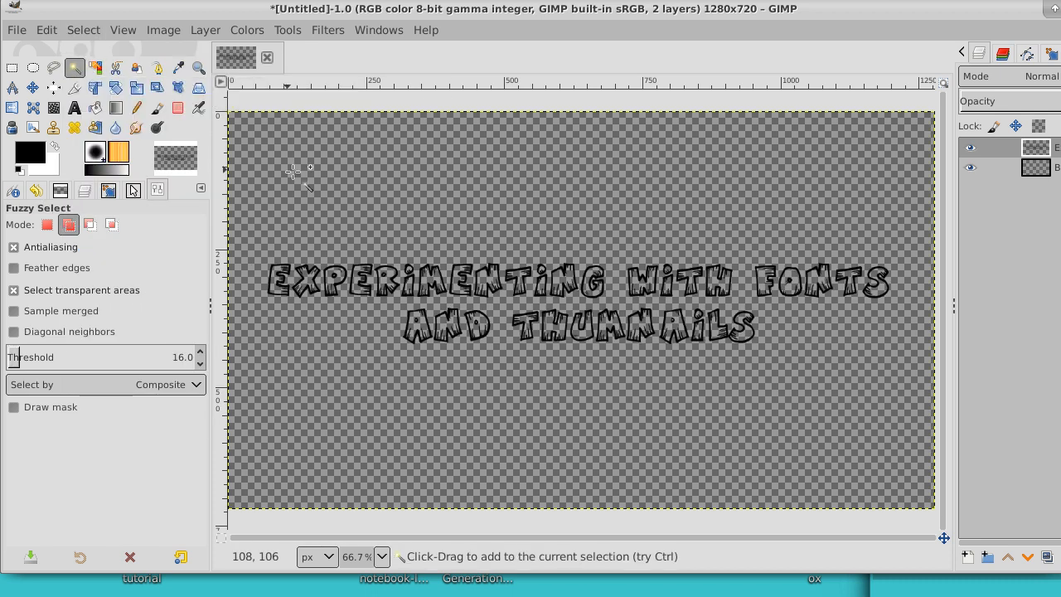
left_click(329, 184)
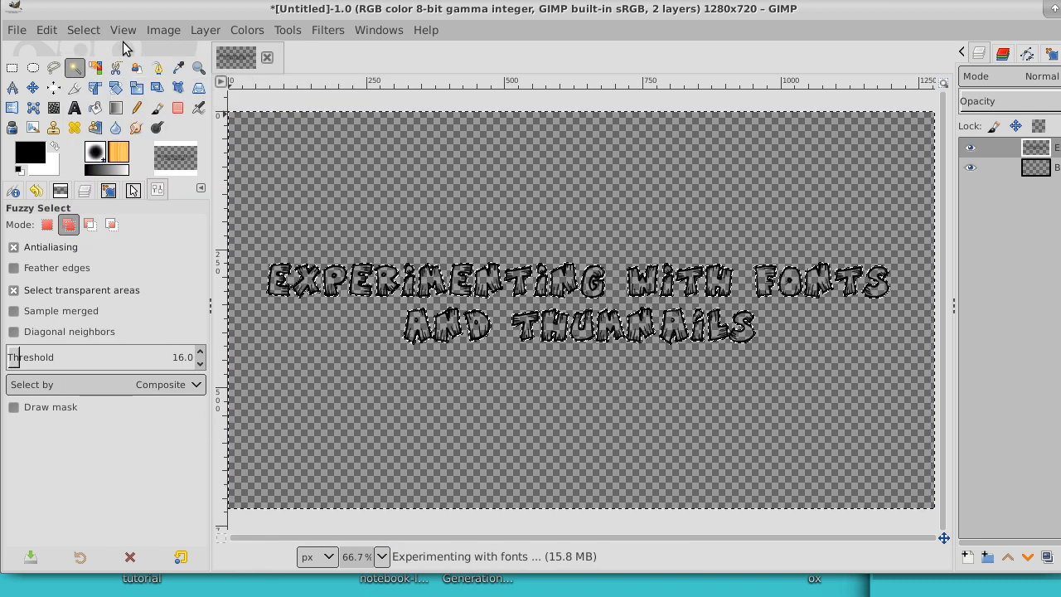
left_click(80, 31)
left_click(96, 102)
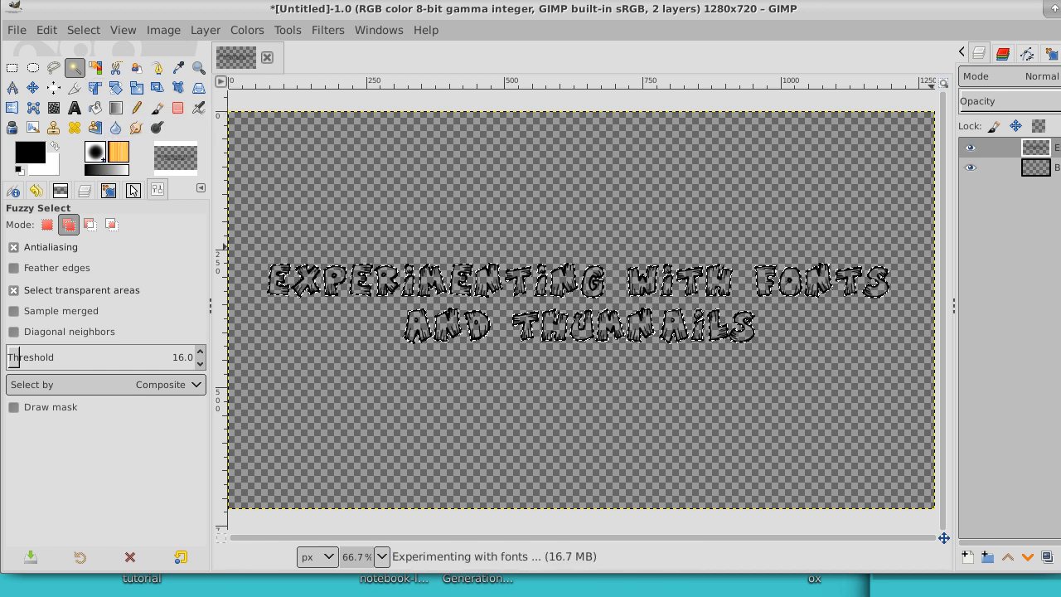
Step: Add a new layer directly above the Background layer, beneath the text layer
left_click(995, 167)
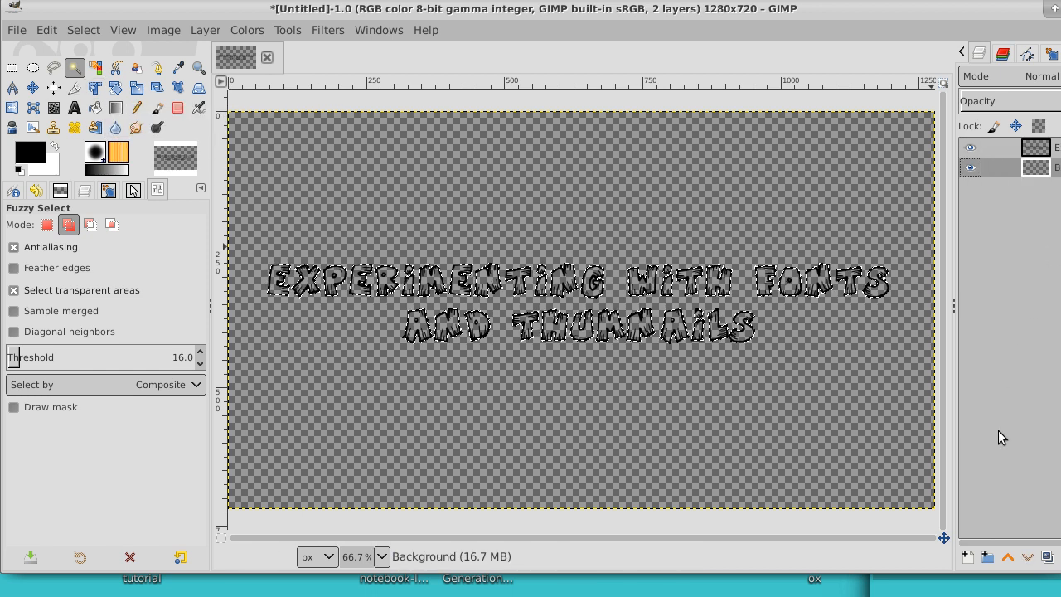
left_click(967, 556)
left_click(1053, 582)
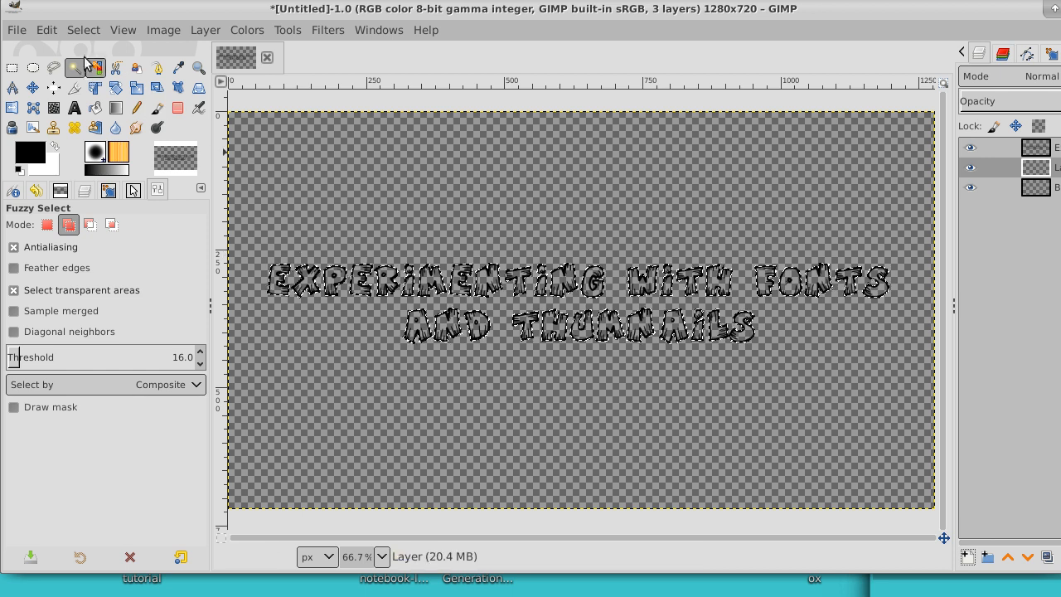
Step: Shrink the letter-shaped selection by 1 px
left_click(80, 31)
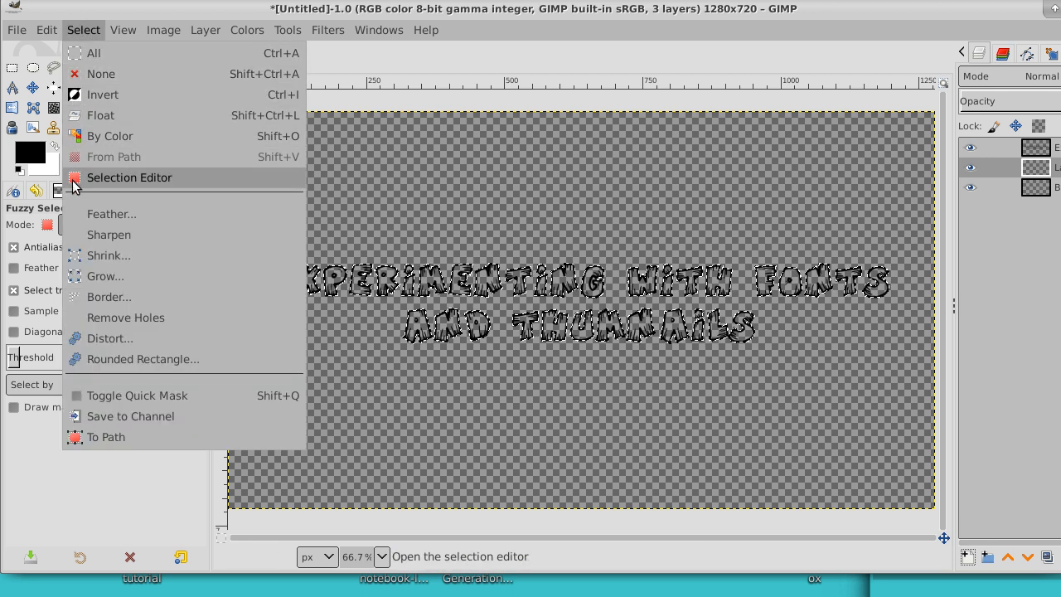
left_click(131, 254)
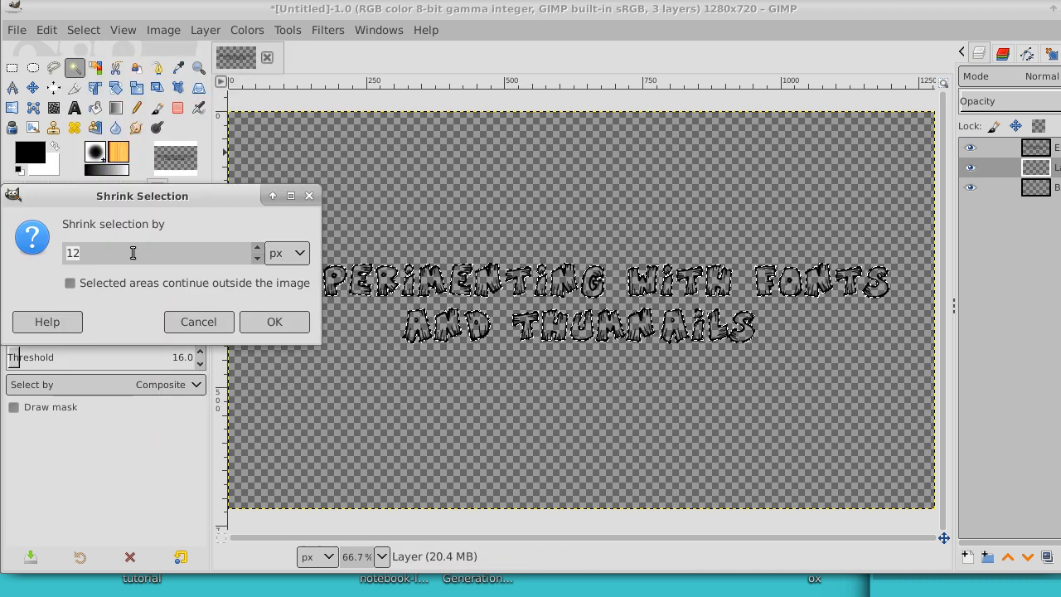
left_click(259, 259)
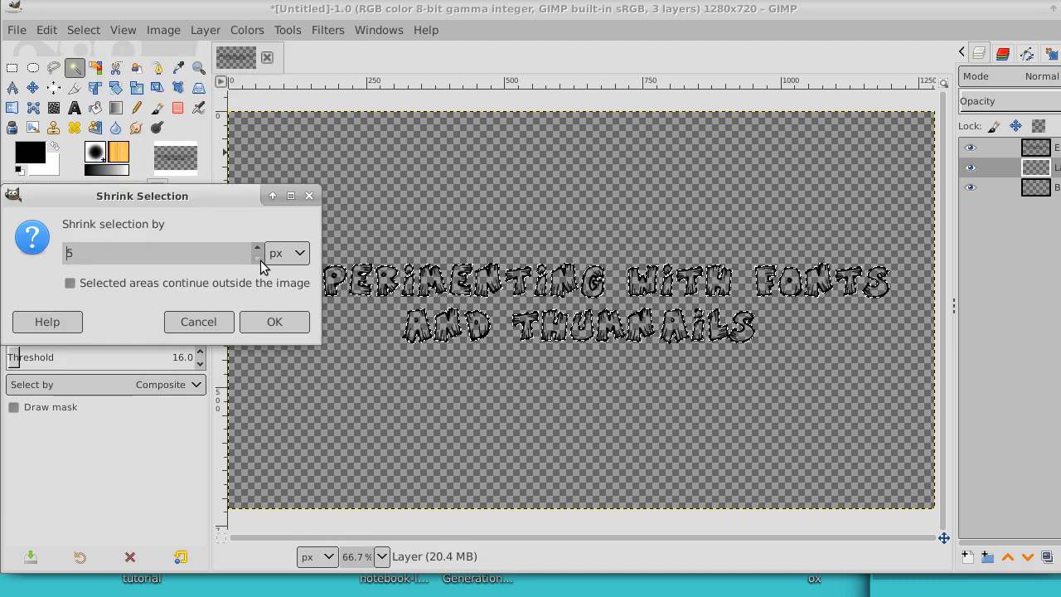
left_click(275, 322)
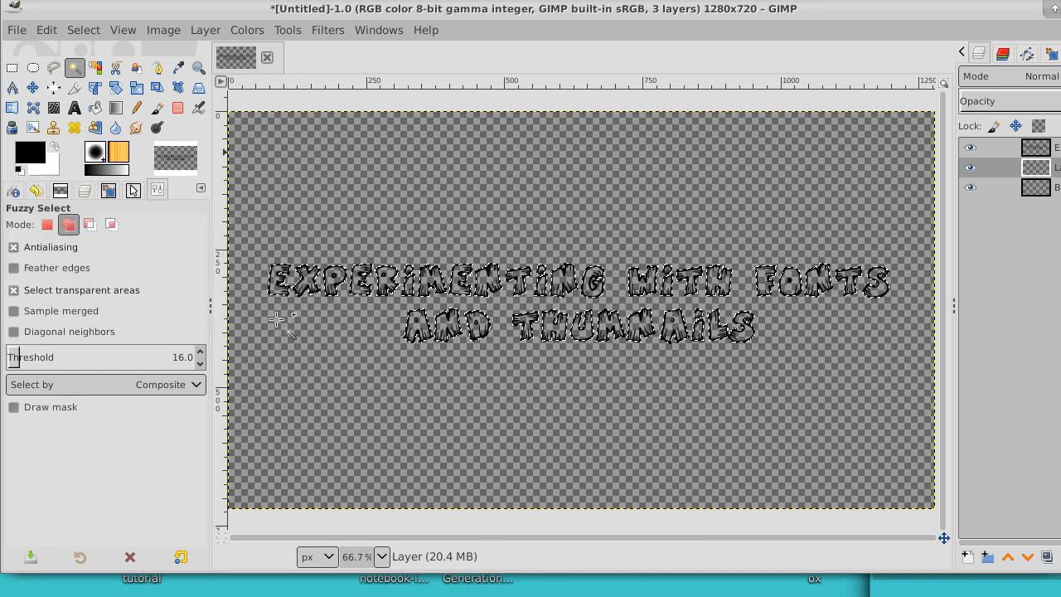
Step: Examine close up where the selection edge runs along the black outline of the letter R
left_click(199, 69)
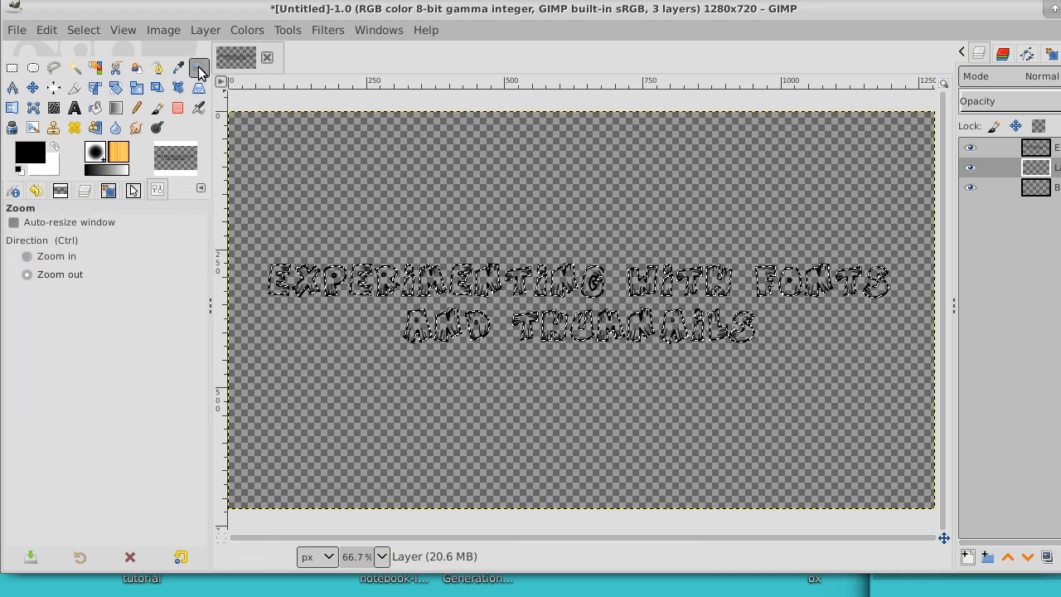
left_click(378, 282)
left_click(379, 282)
left_click(379, 282)
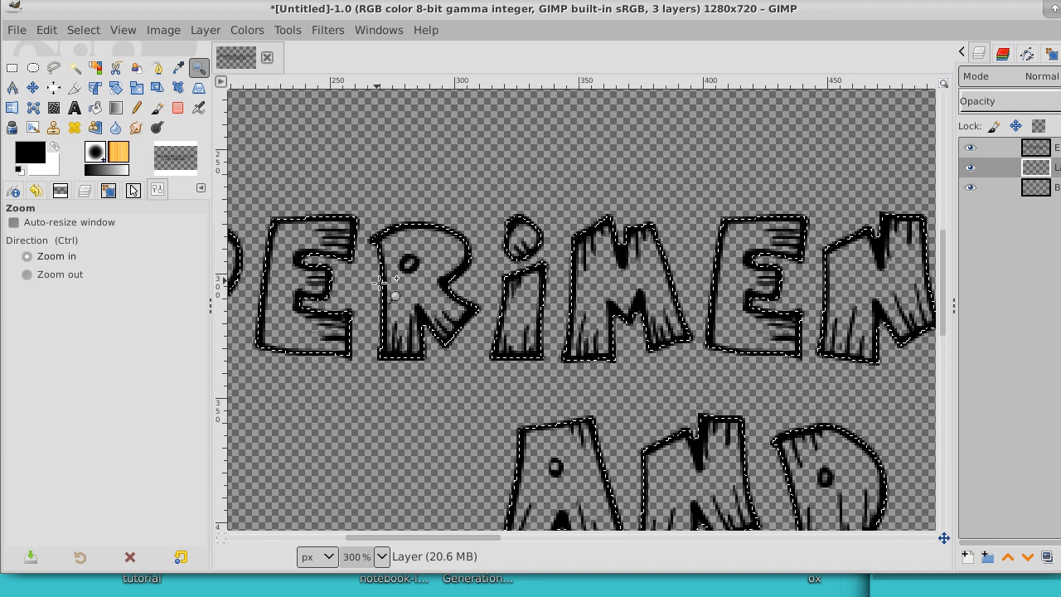
left_click(379, 282)
left_click(379, 283)
left_click(378, 282)
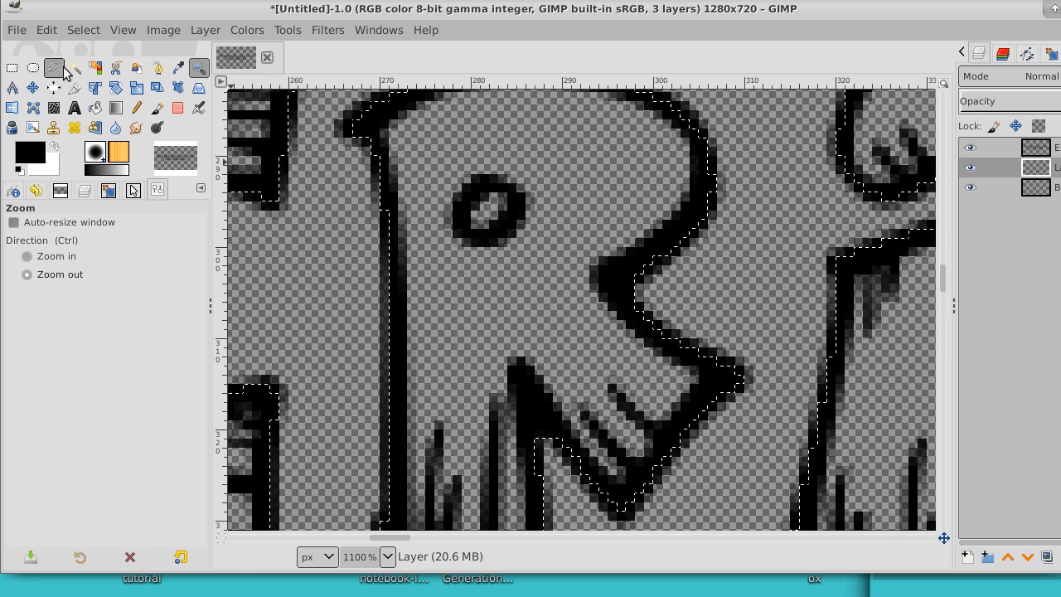
Step: Set the foreground color to red (ff0000) and bucket-fill the letter selection on the new layer
left_click(38, 148)
left_click_drag(49, 144, 155, 34)
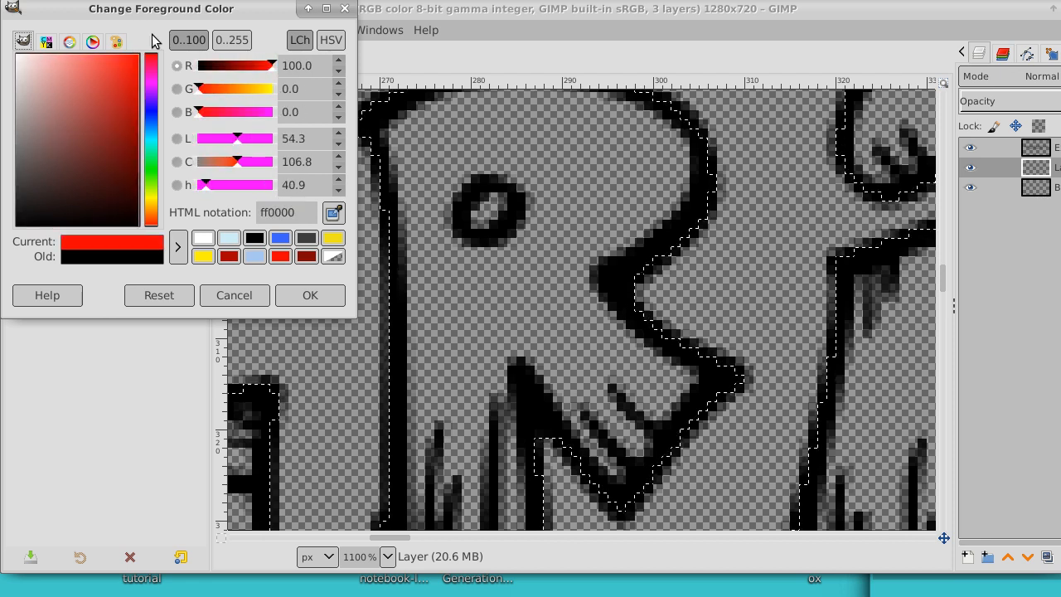
left_click(313, 296)
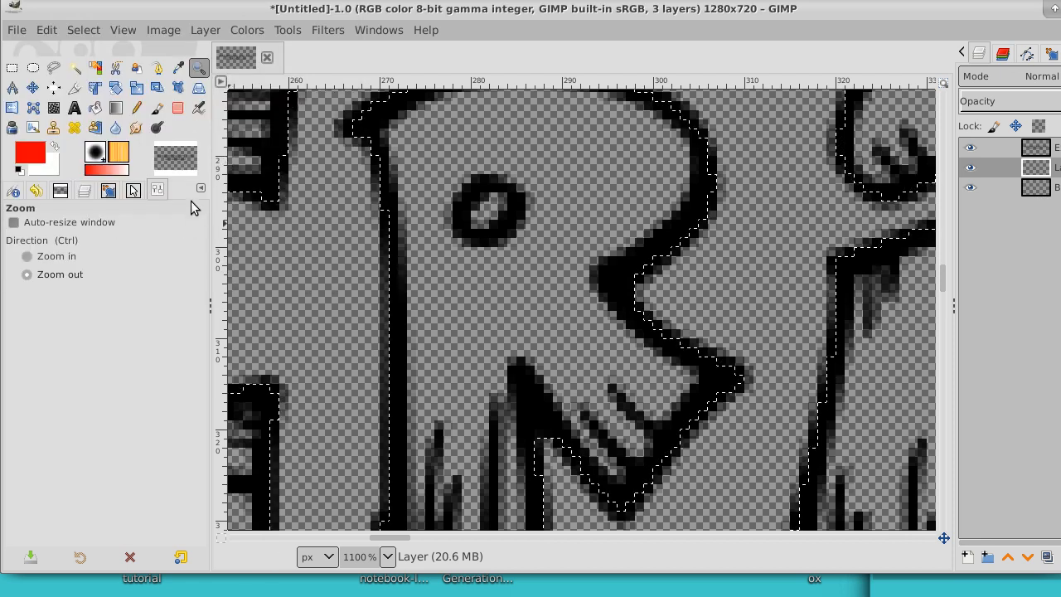
left_click(96, 107)
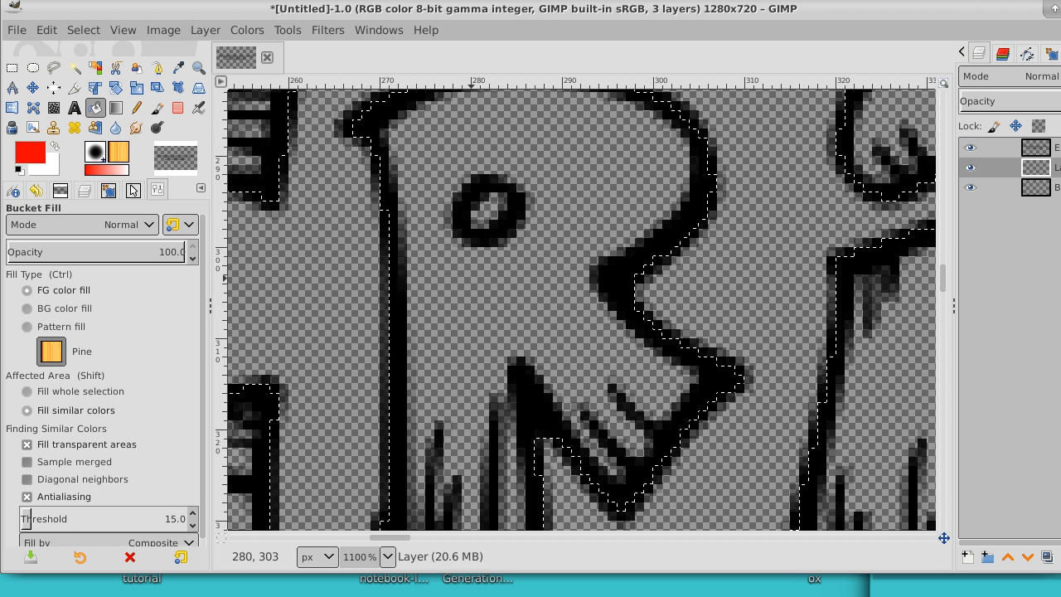
left_click(471, 278)
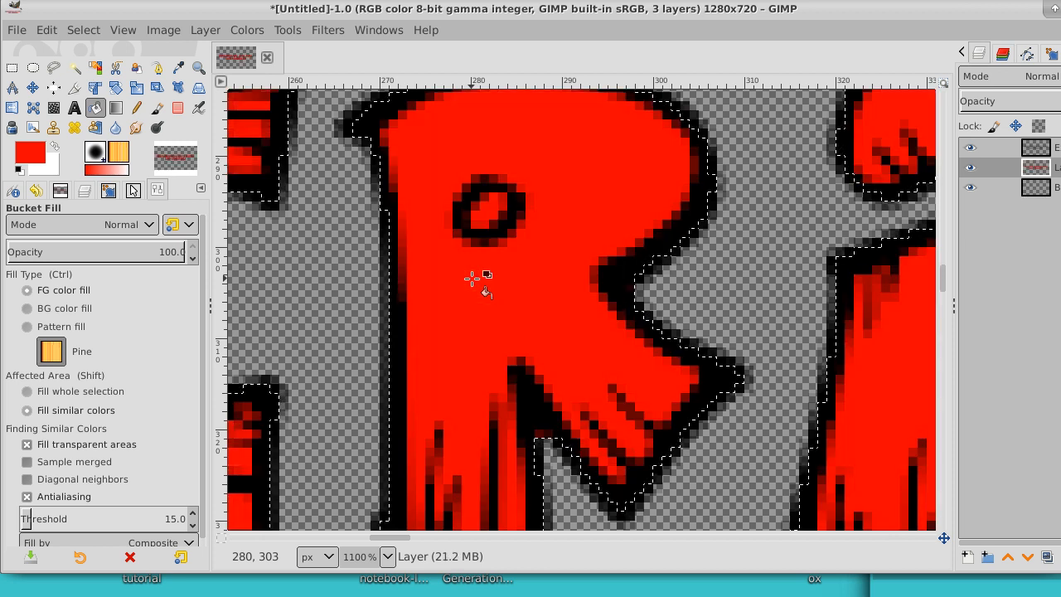
Step: Clear the selection around the filled letters, with the whole canvas back in view
left_click(198, 68)
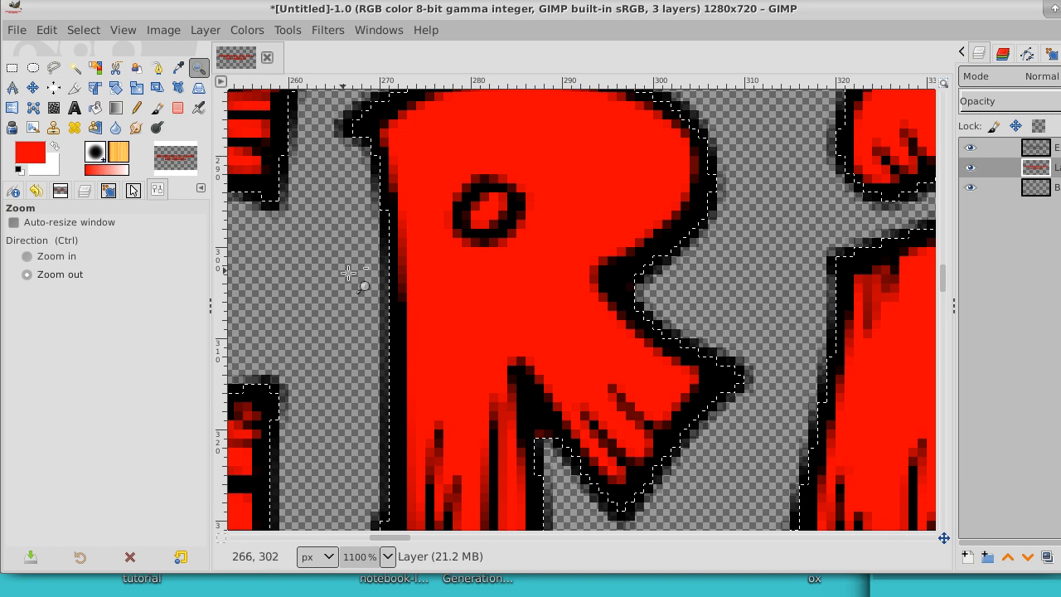
left_click(433, 287)
left_click(433, 287)
left_click(432, 286)
left_click(433, 286)
left_click(433, 287)
left_click(432, 287)
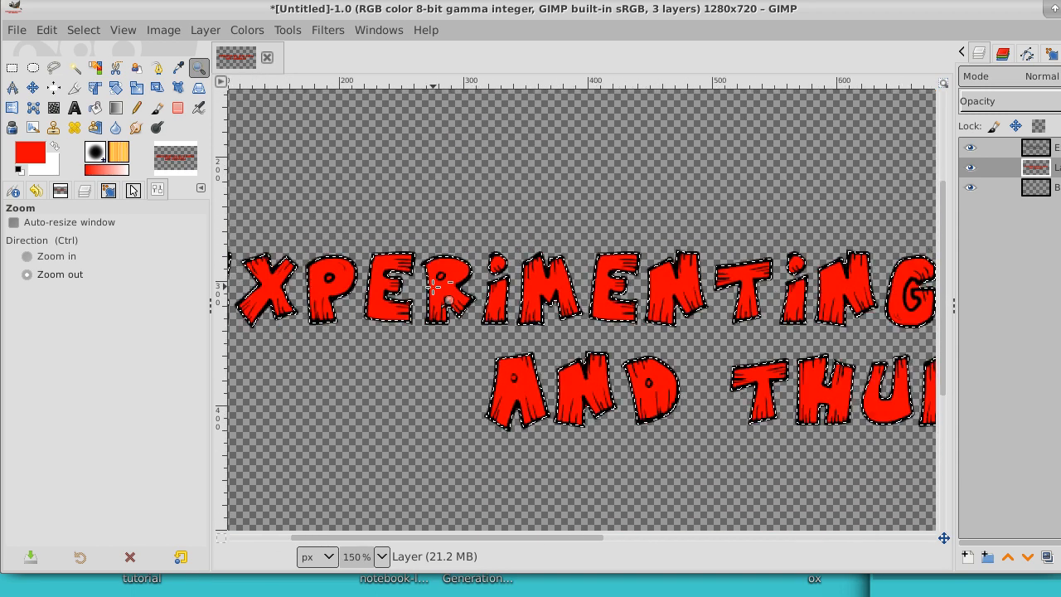
left_click(433, 287)
left_click(433, 287)
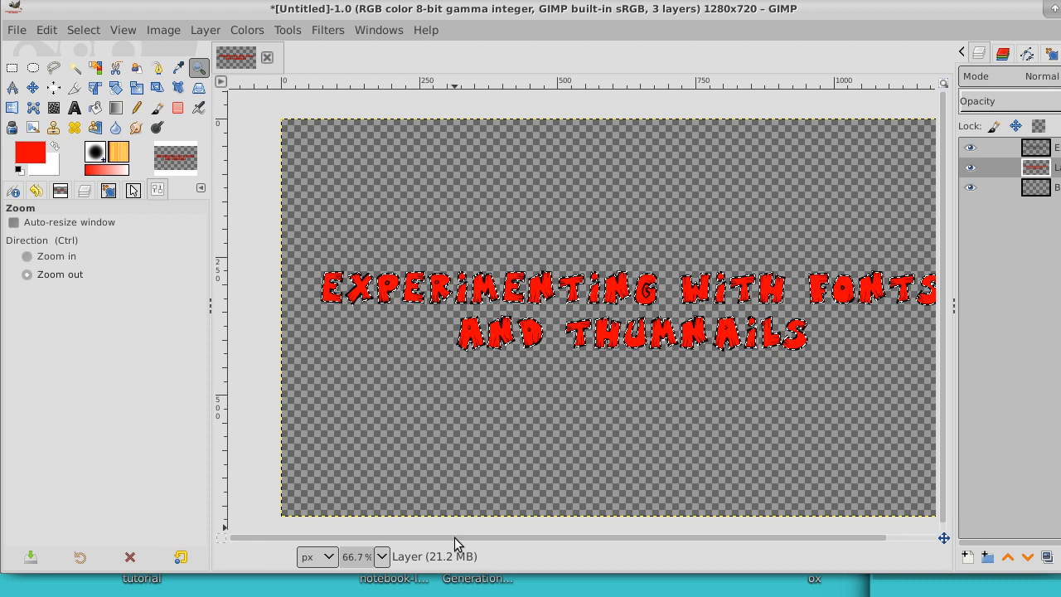
left_click_drag(454, 537, 465, 537)
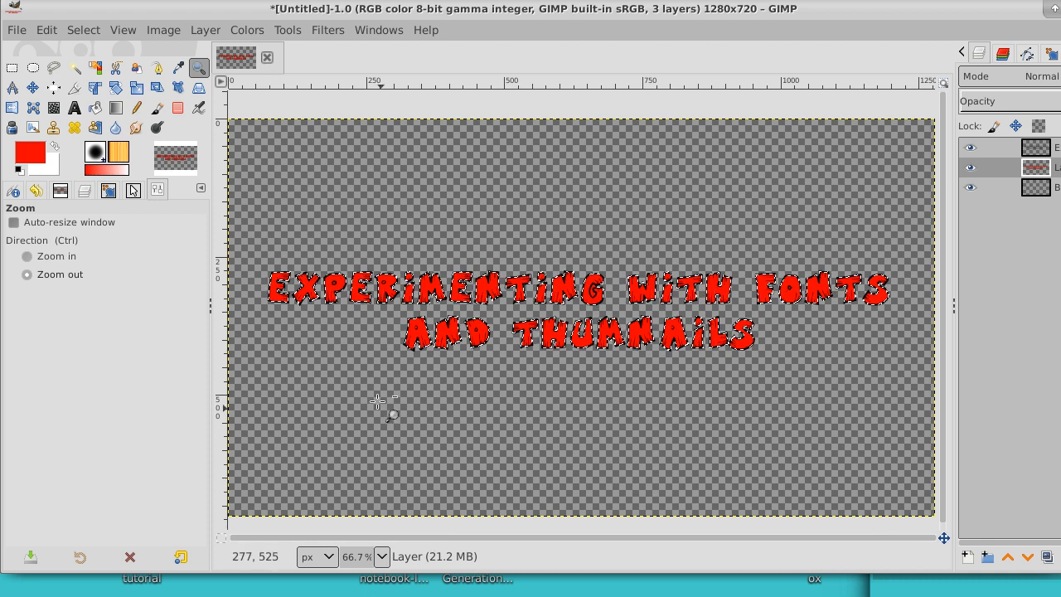
left_click(83, 31)
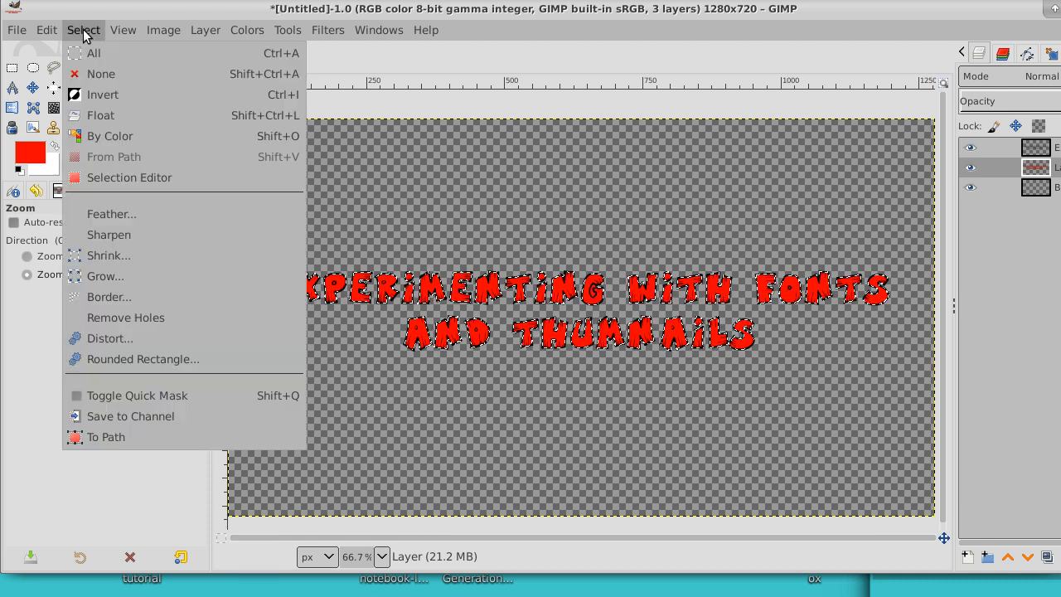
left_click(94, 75)
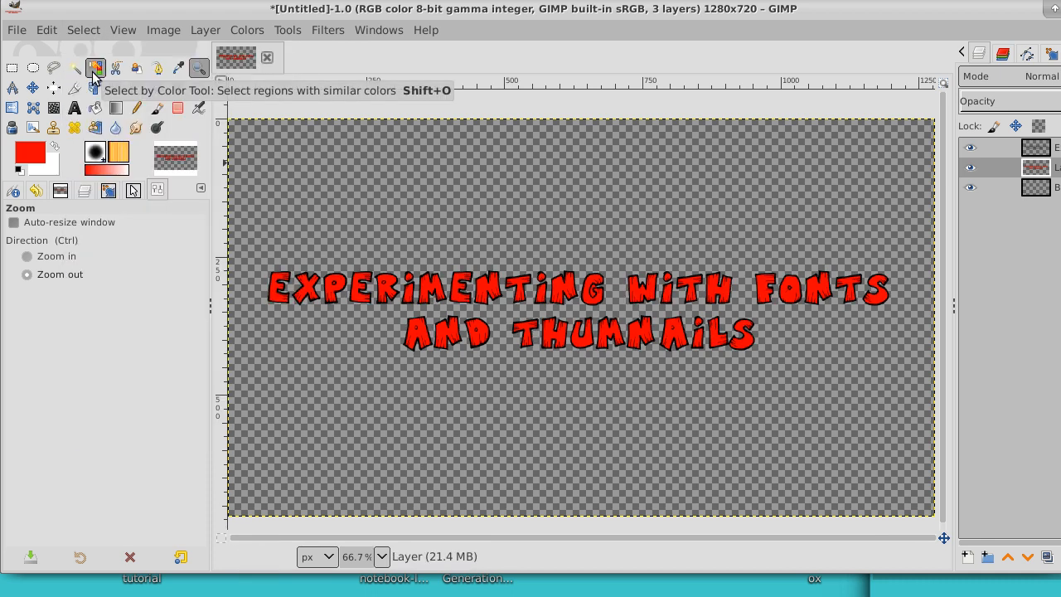
Step: Compare the lettering with the red fill layer and the text layer each hidden and shown again, and make the text layer active
left_click(971, 167)
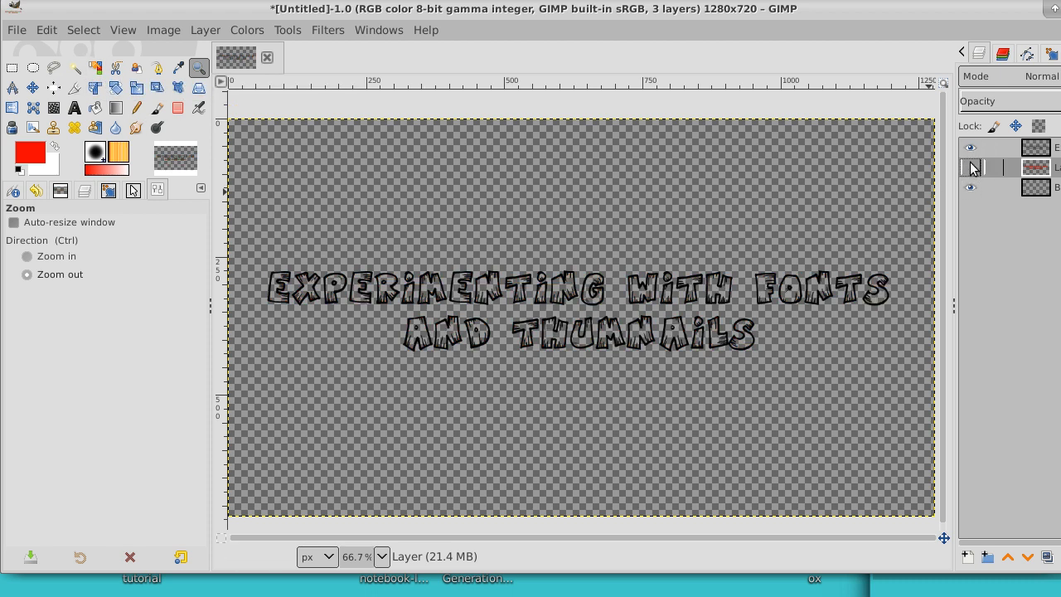
left_click(970, 147)
left_click(970, 148)
left_click(1035, 149)
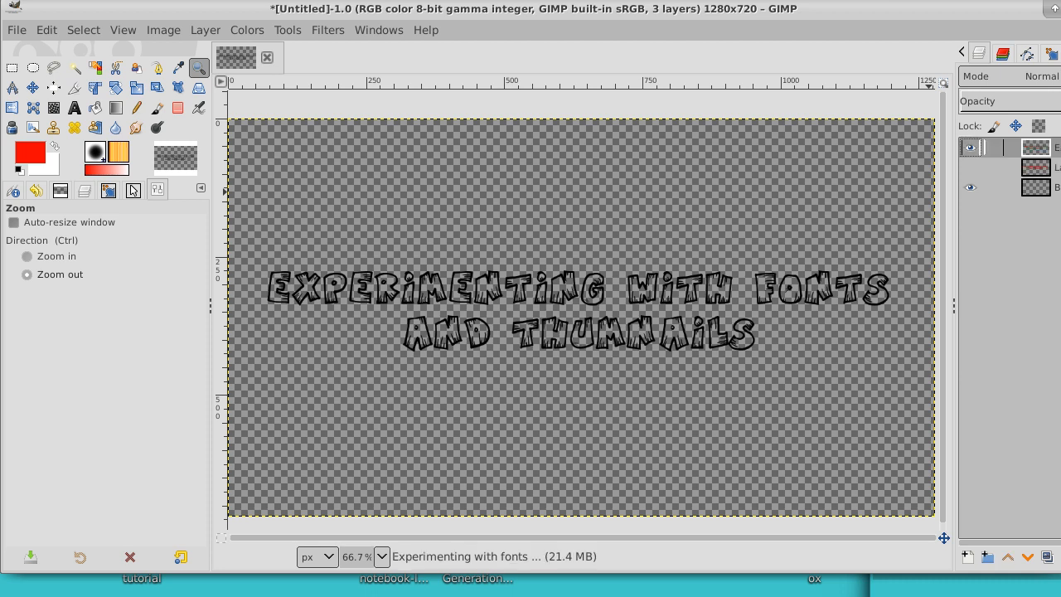
left_click(970, 168)
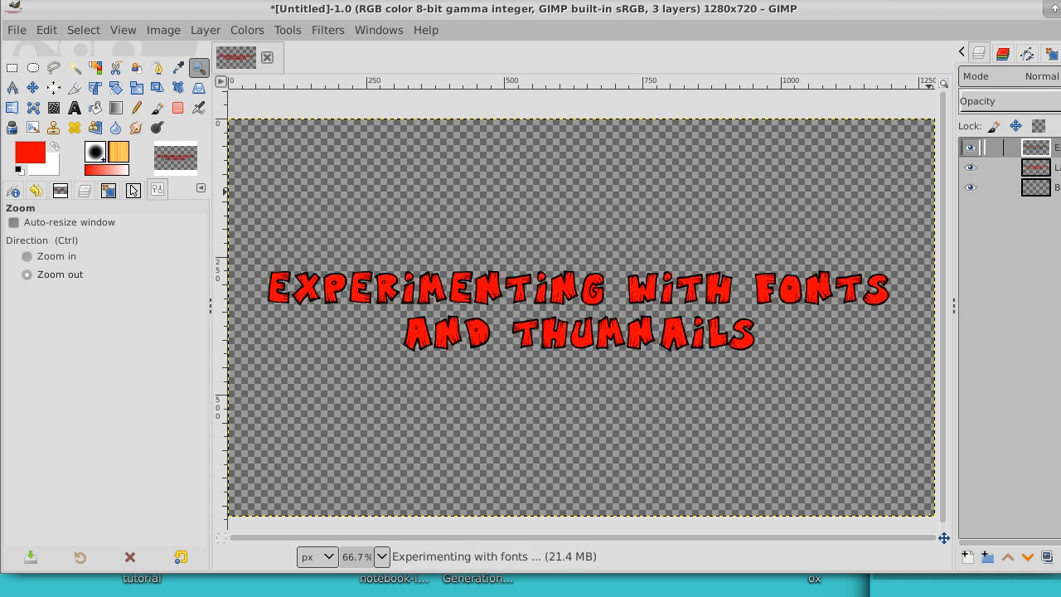
double_click(1059, 147)
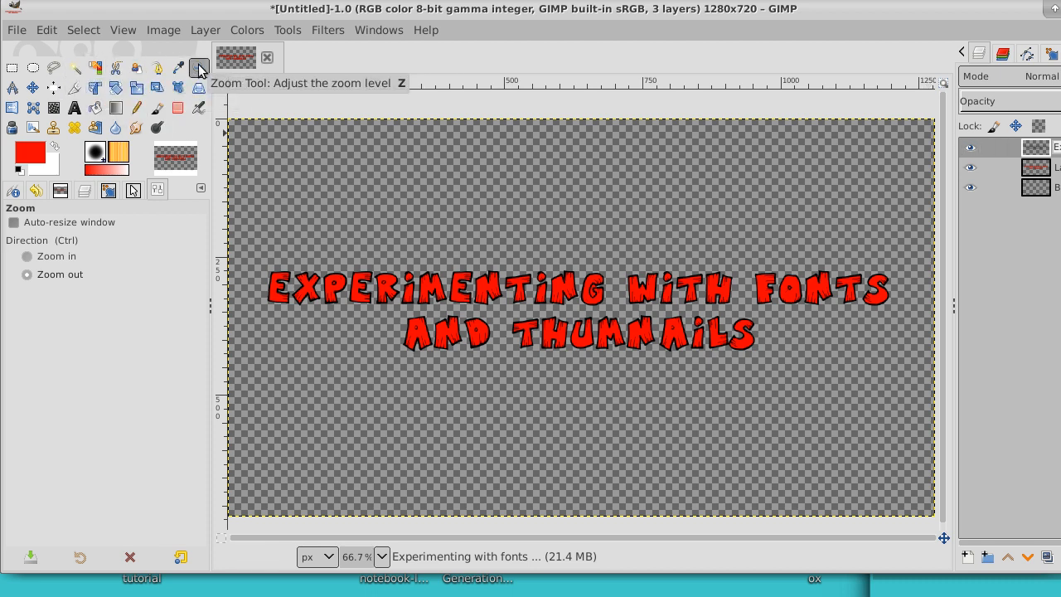
Step: Examine the red fill and black outlines of the letters in "Experimenting" at 550% zoom
left_click(362, 286, "ctrl")
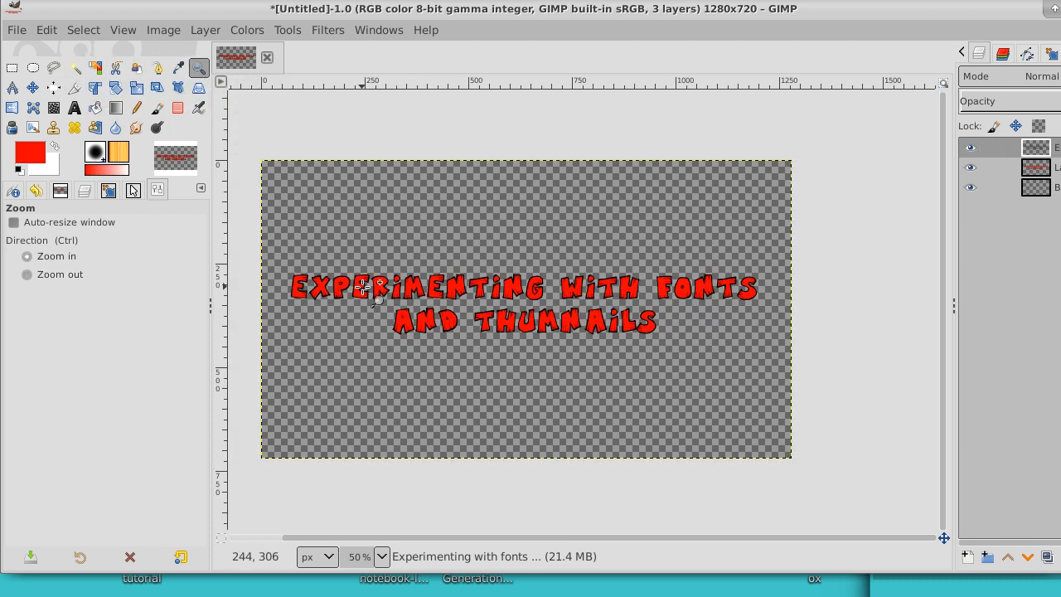
left_click(362, 287)
left_click(362, 287)
left_click(362, 287)
left_click(362, 287)
left_click(363, 286)
left_click(363, 286)
left_click(363, 286)
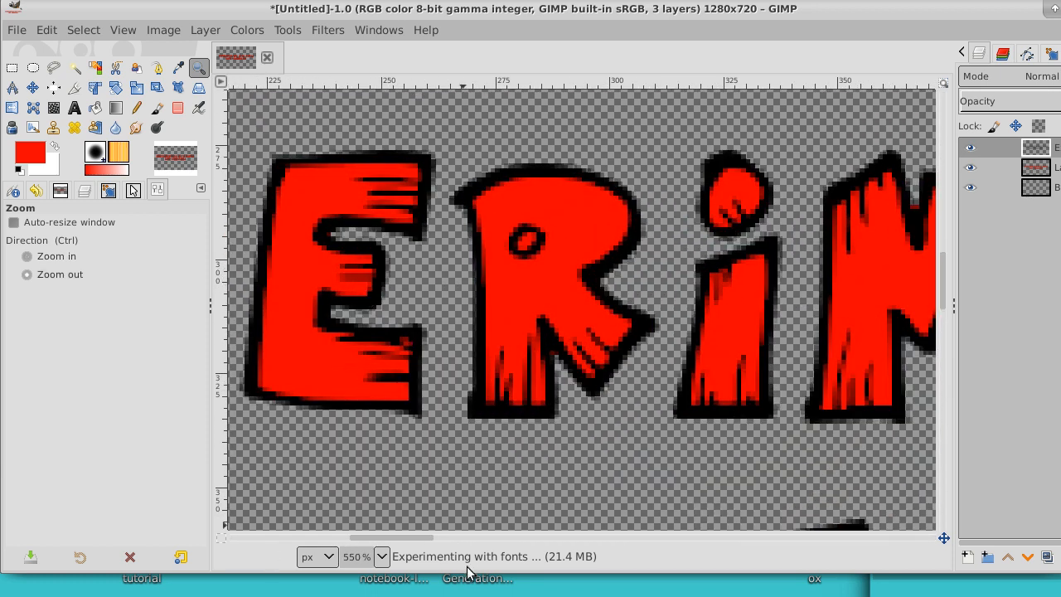
left_click_drag(404, 535, 349, 536)
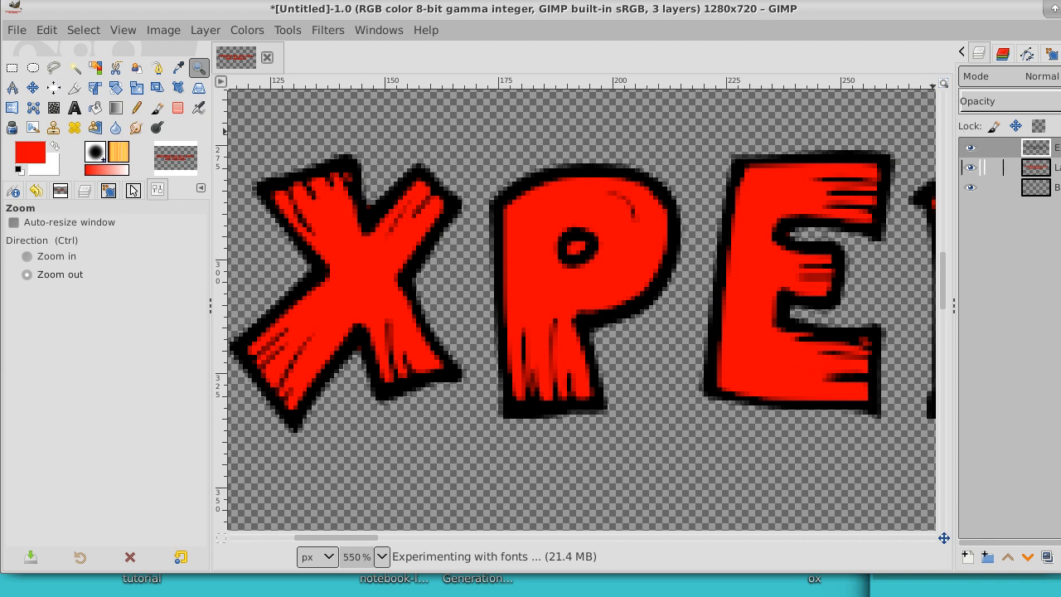
Step: Make the red fill layer active and set up the Eraser with the 2. Hardness 100 brush at size 3.34
left_click(986, 167)
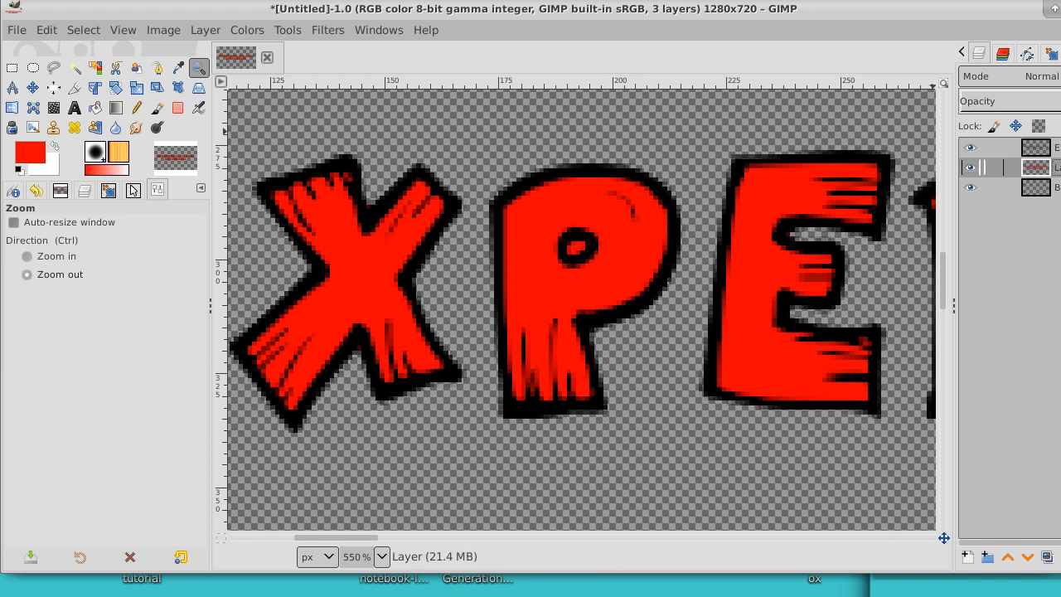
left_click(177, 108)
left_click(21, 284)
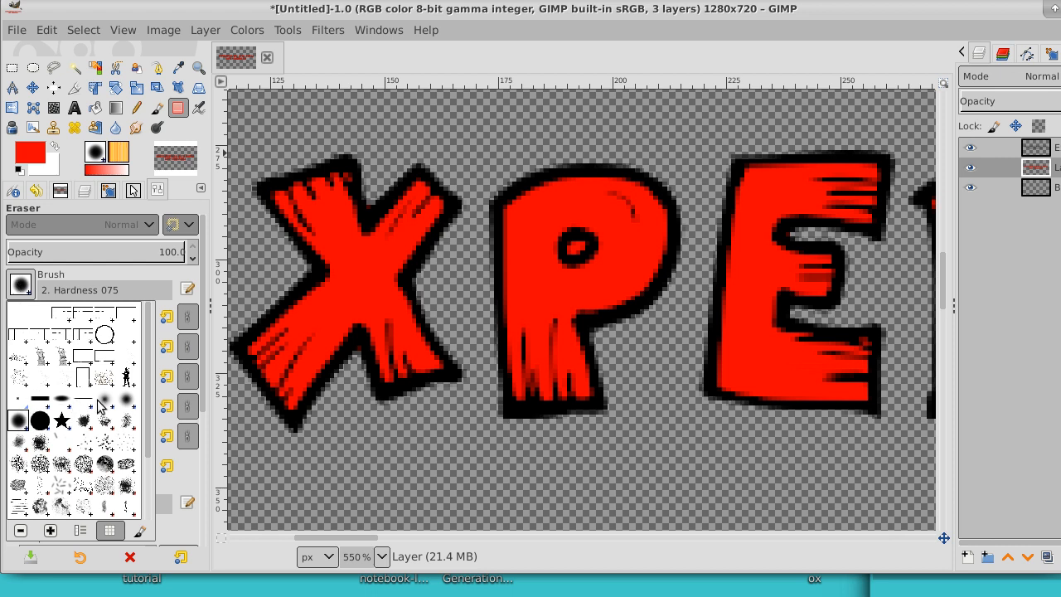
left_click(40, 420)
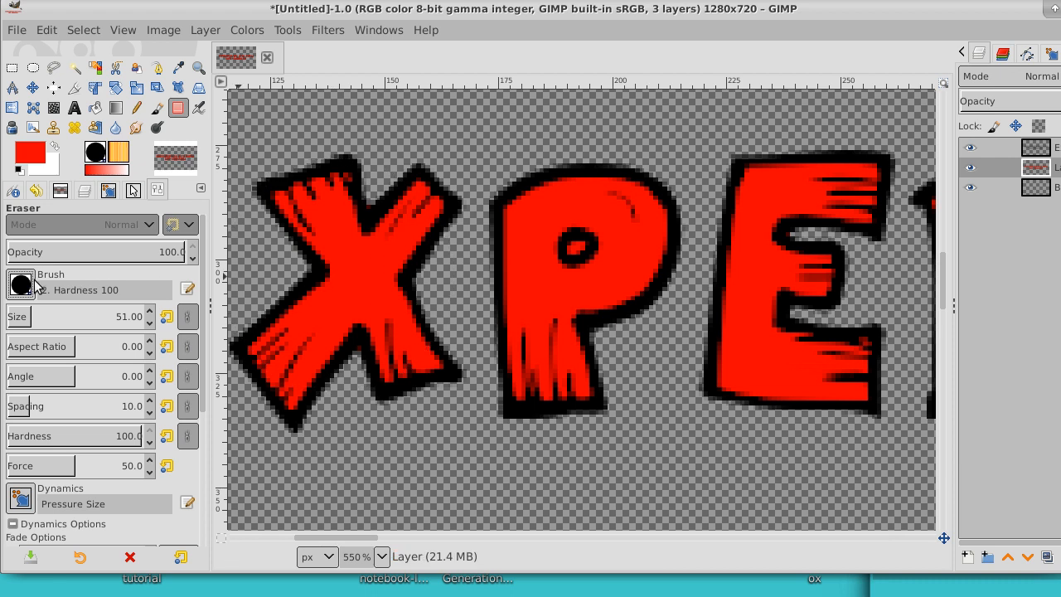
left_click(15, 317)
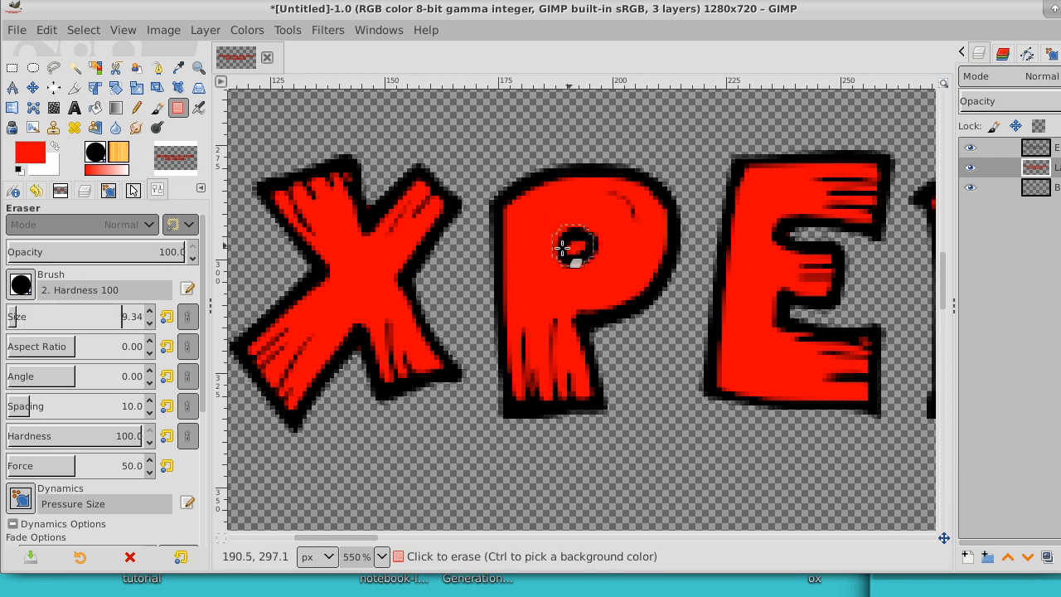
left_click(150, 325)
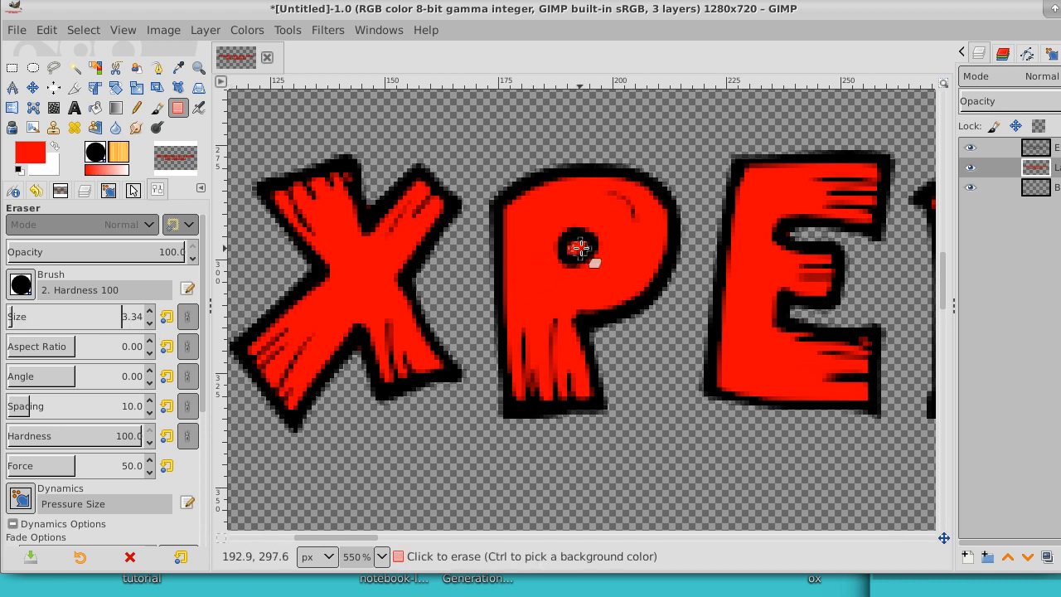
Step: Erase the red fill from the holes of the P, R and O and the opening of the G in "Experimenting with fonts"
mouse_move(578, 244)
left_mouse_down()
mouse_move(573, 255)
mouse_move(592, 253)
left_mouse_up()
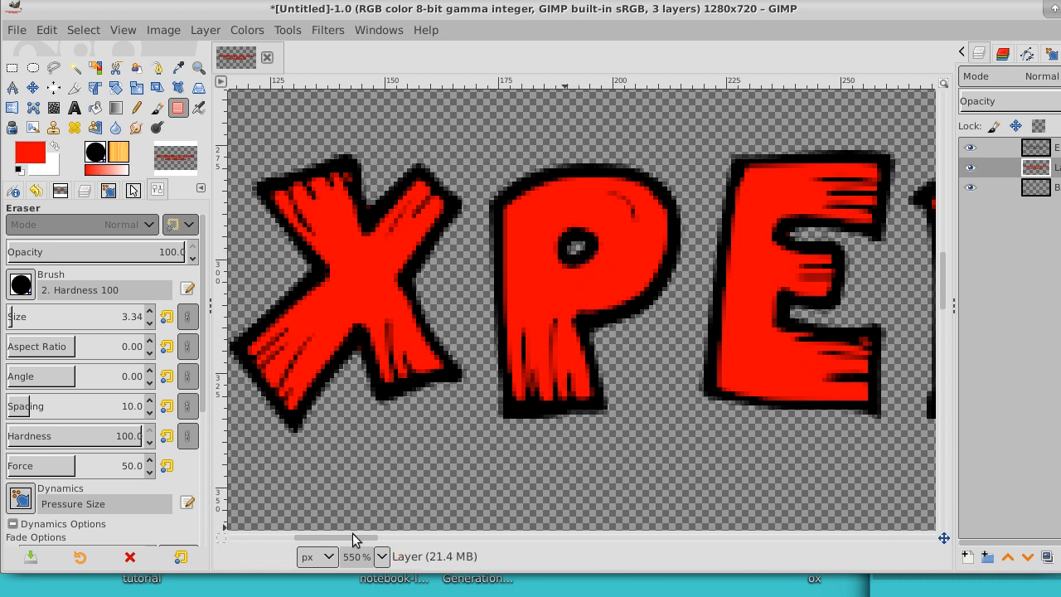
left_click_drag(346, 540, 400, 539)
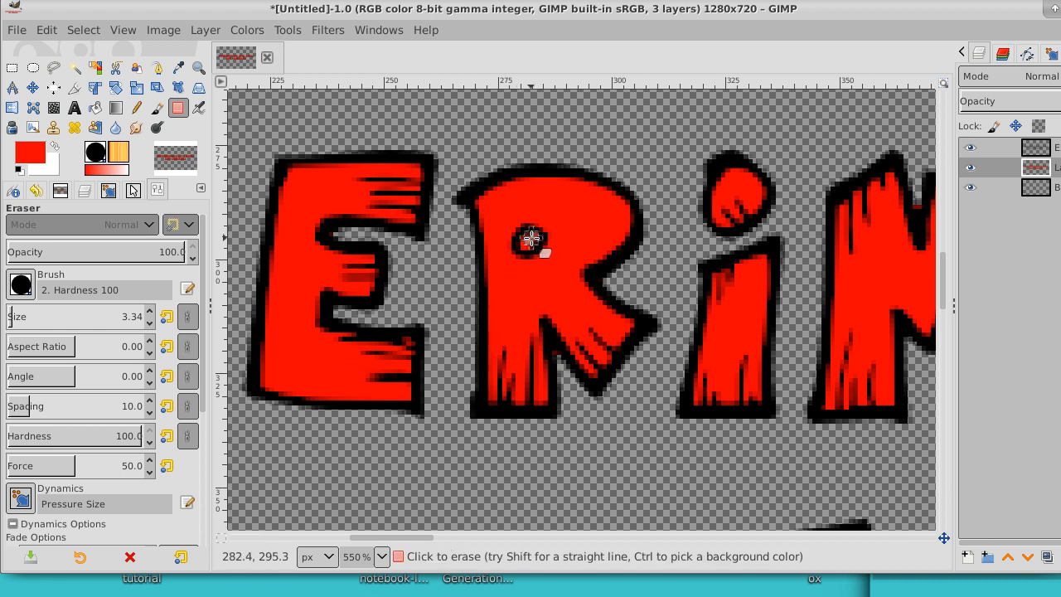
mouse_move(530, 240)
left_mouse_down()
mouse_move(525, 250)
mouse_move(536, 240)
left_mouse_up()
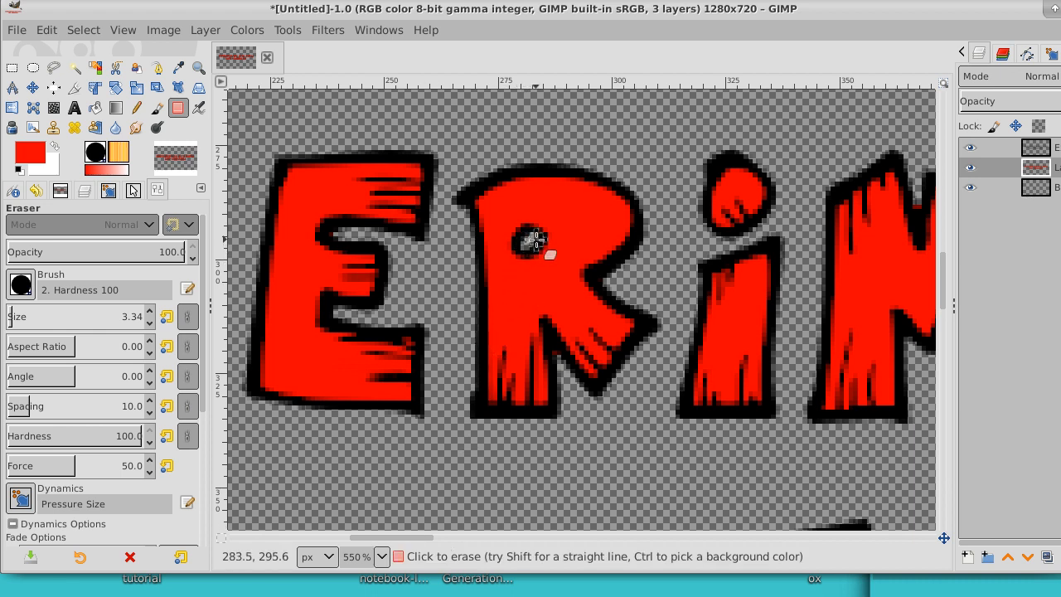
left_click_drag(424, 540, 630, 532)
mouse_move(565, 281)
left_mouse_down()
mouse_move(543, 275)
mouse_move(529, 298)
mouse_move(540, 355)
mouse_move(561, 335)
mouse_move(544, 330)
mouse_move(534, 292)
mouse_move(547, 268)
mouse_move(583, 276)
mouse_move(553, 274)
mouse_move(537, 318)
mouse_move(540, 345)
mouse_move(572, 346)
mouse_move(552, 356)
mouse_move(535, 307)
mouse_move(545, 264)
mouse_move(560, 263)
mouse_move(540, 279)
mouse_move(525, 319)
mouse_move(543, 344)
left_mouse_up()
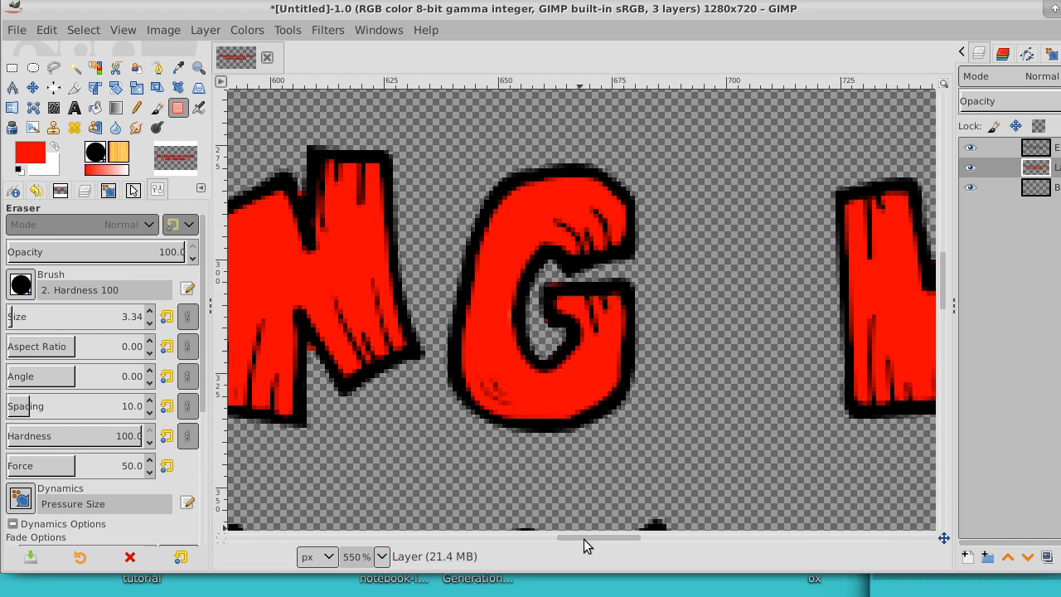
left_click_drag(584, 539, 793, 538)
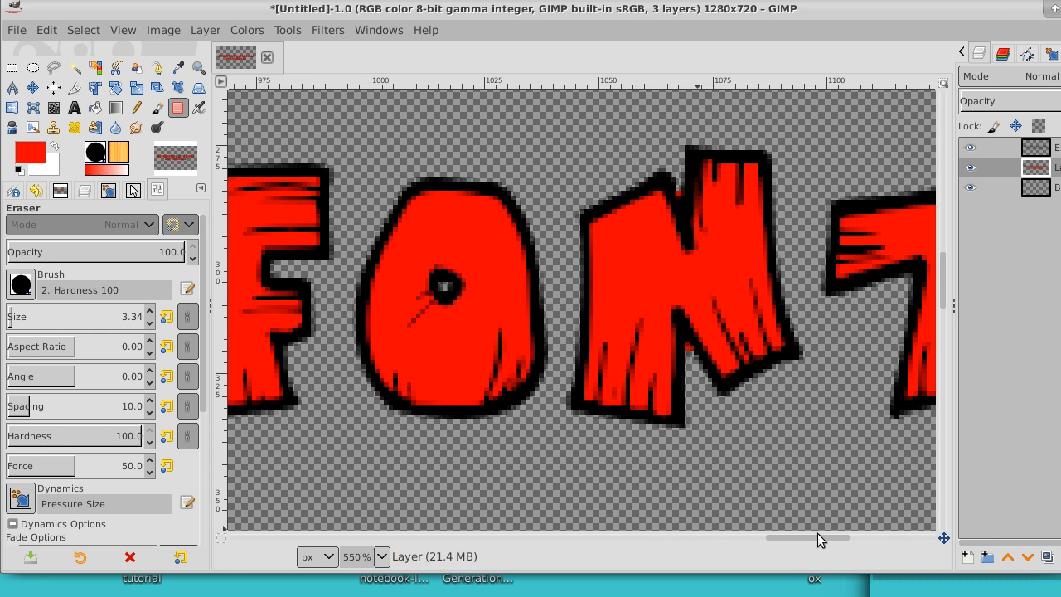
left_click_drag(802, 539, 852, 535)
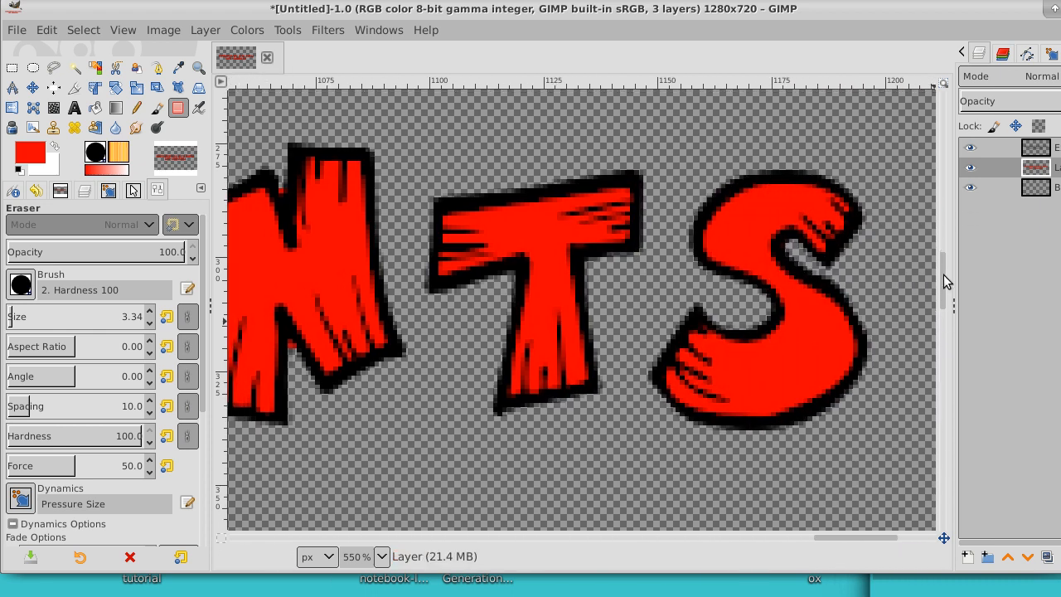
Step: Erase the red fill inside the holes of both A's and the D in the second line of lettering
left_click_drag(944, 274, 941, 338)
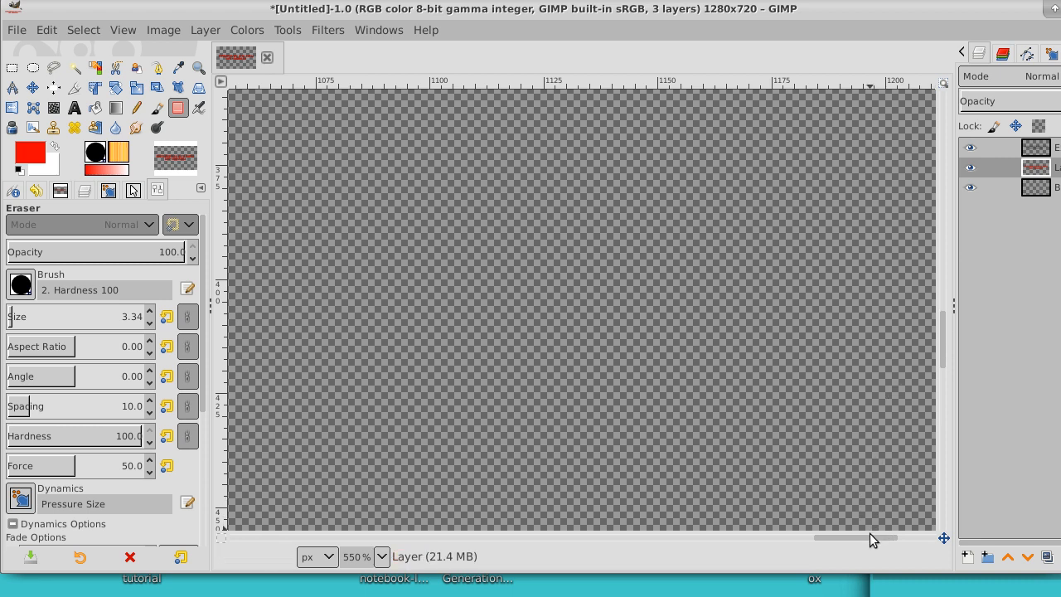
left_click_drag(869, 536, 677, 548)
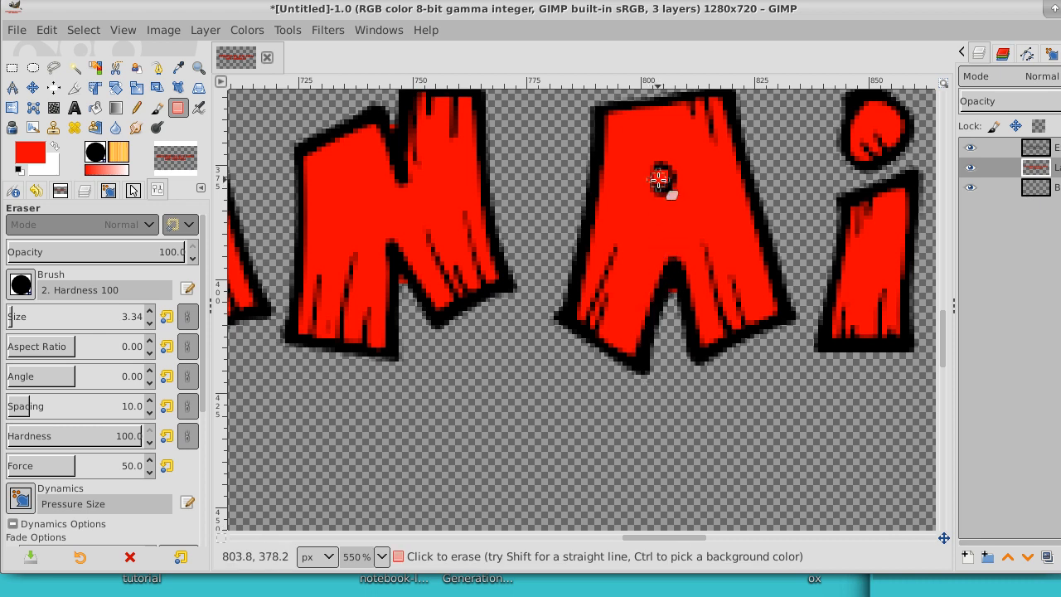
left_click_drag(660, 174, 668, 176)
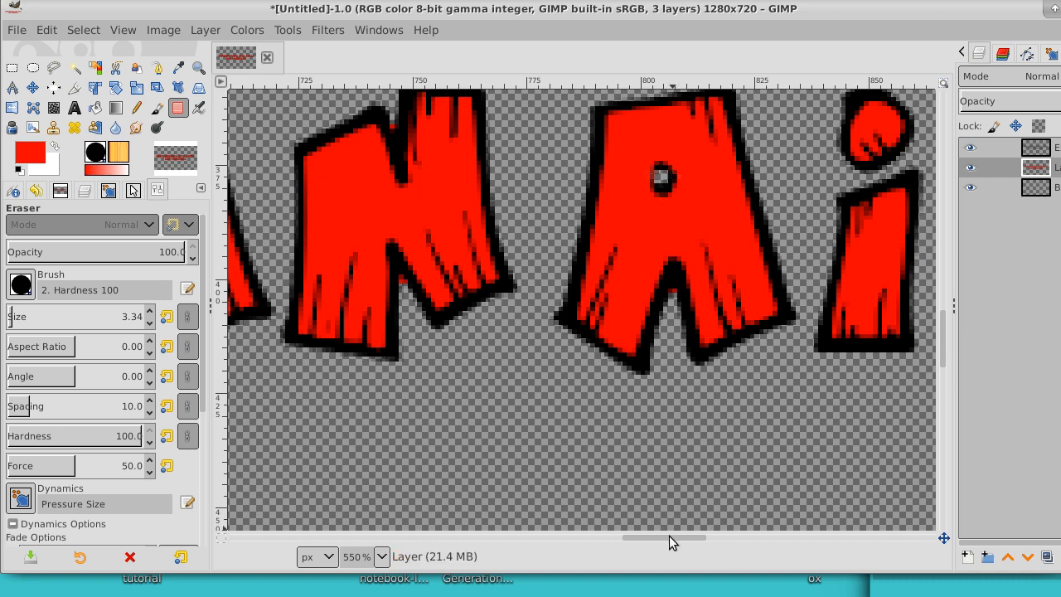
left_click_drag(669, 537, 454, 544)
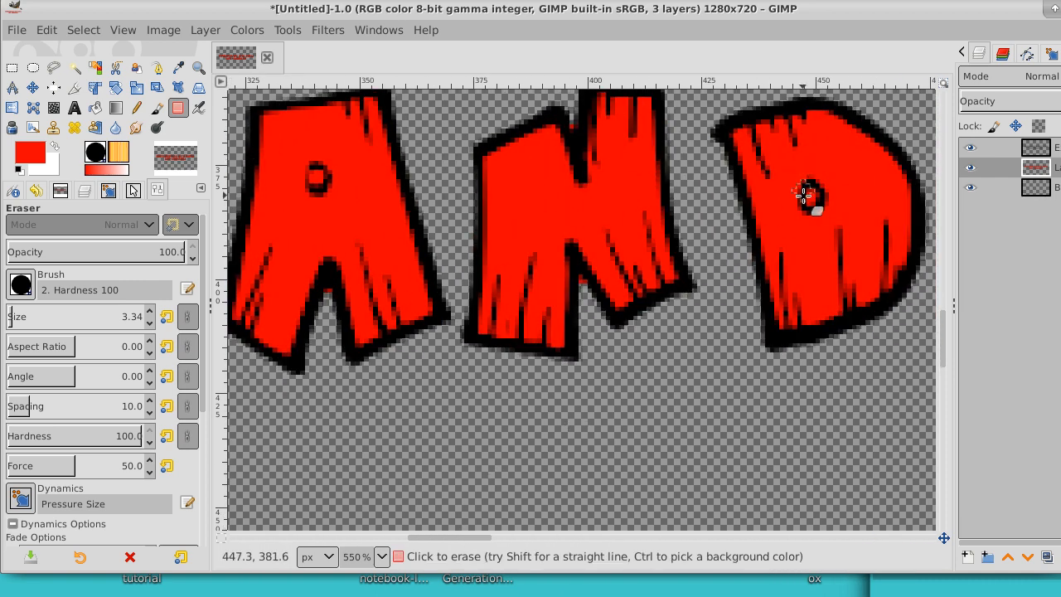
left_click_drag(814, 187, 811, 201)
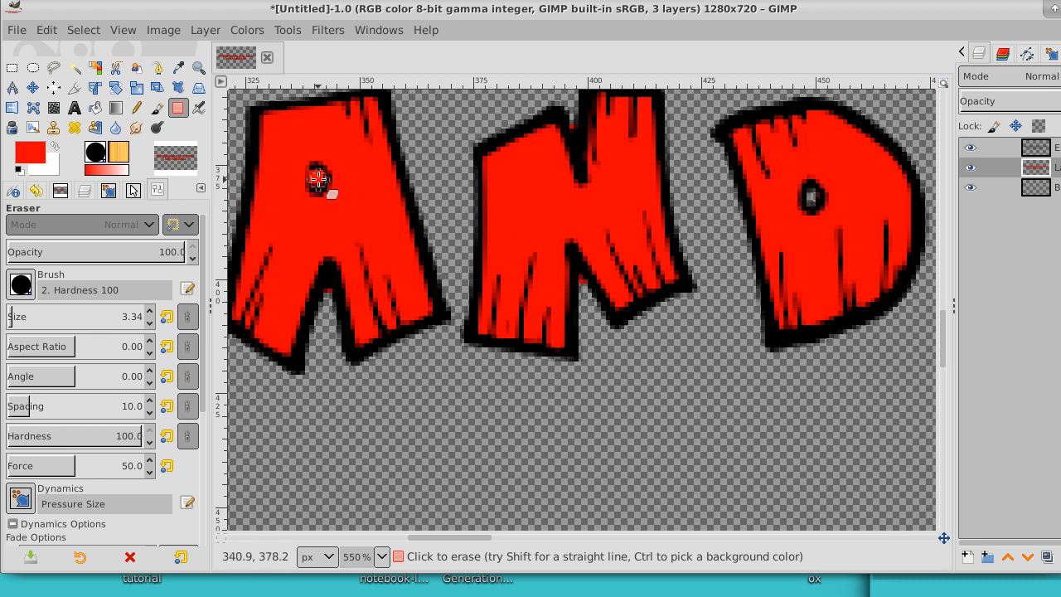
mouse_move(315, 171)
left_mouse_down()
mouse_move(318, 188)
mouse_move(323, 170)
left_mouse_up()
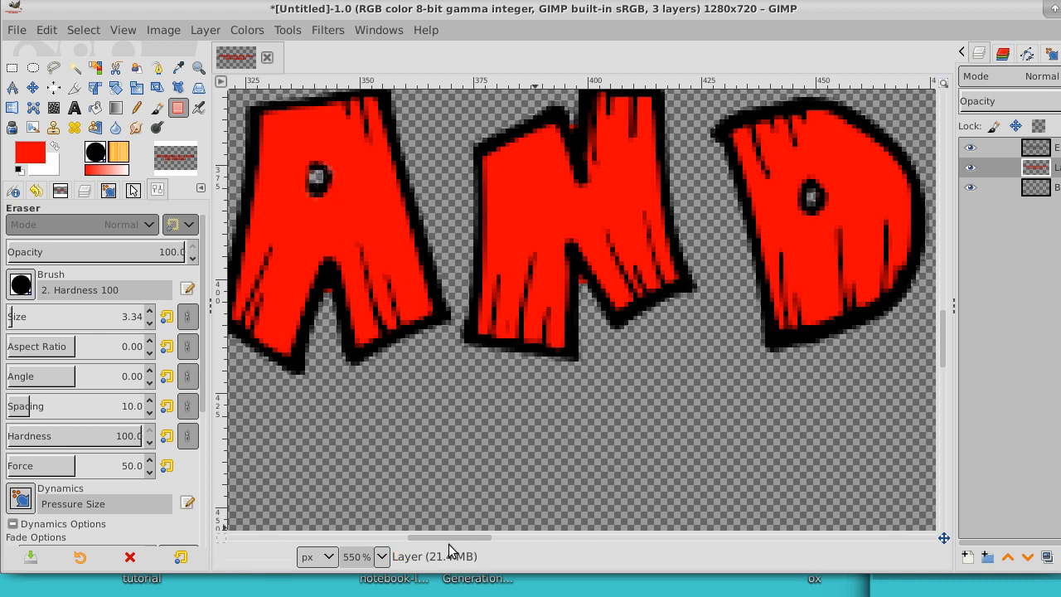
left_click_drag(448, 537, 394, 537)
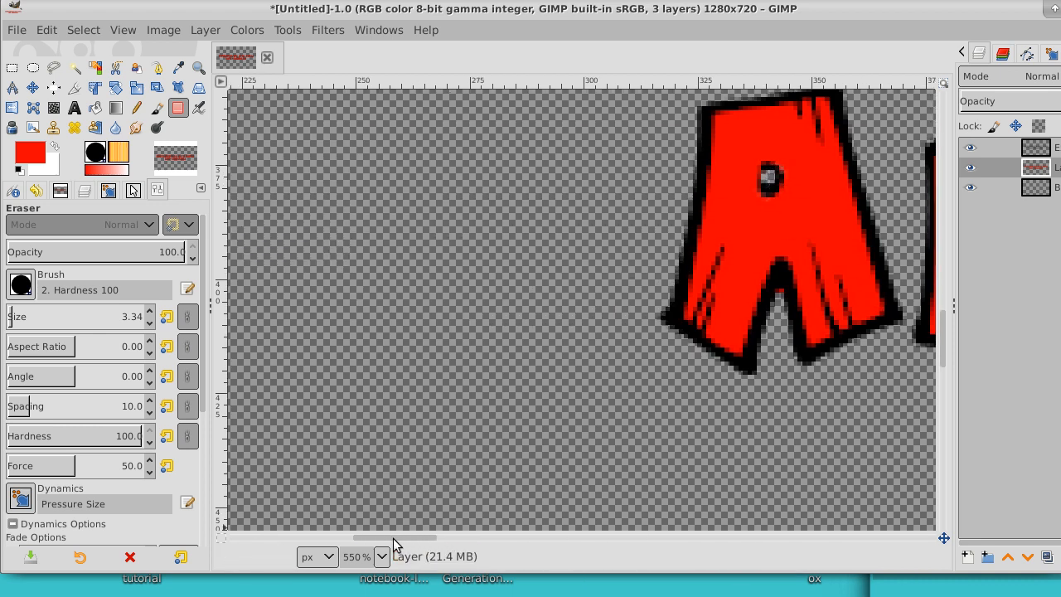
Step: Swap the foreground and background colors and bucket-fill the Background layer with white
left_click(199, 67)
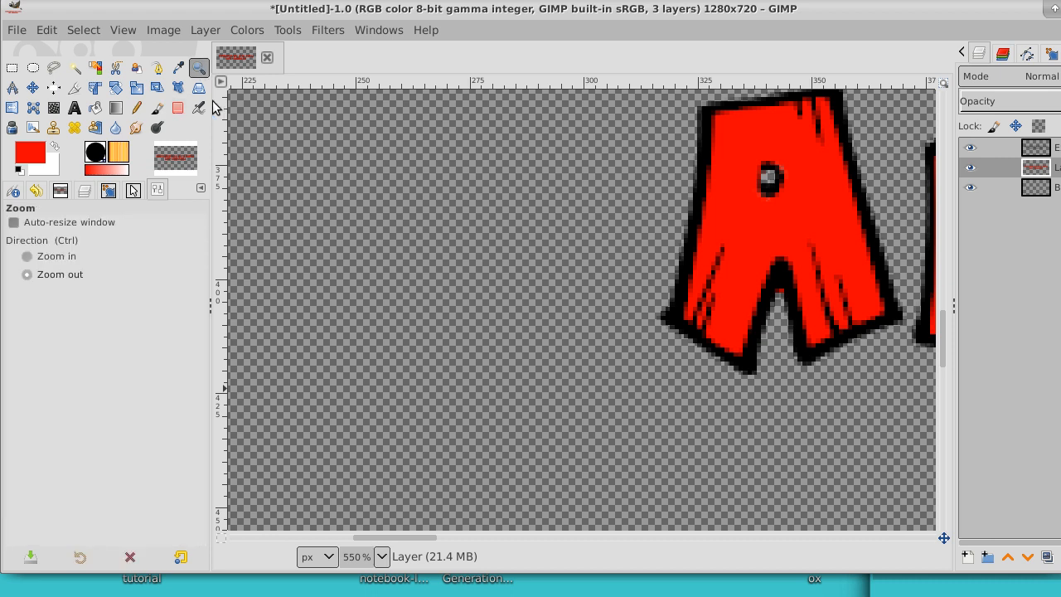
left_click(354, 217)
left_click(355, 217)
left_click(355, 218)
left_click(355, 217)
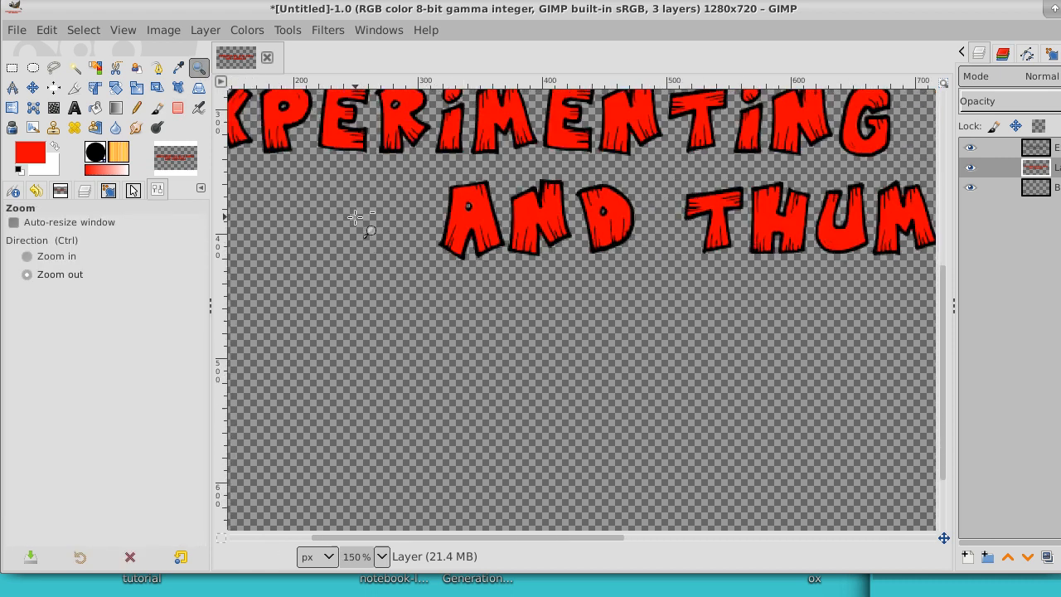
left_click(354, 217)
left_click(354, 217)
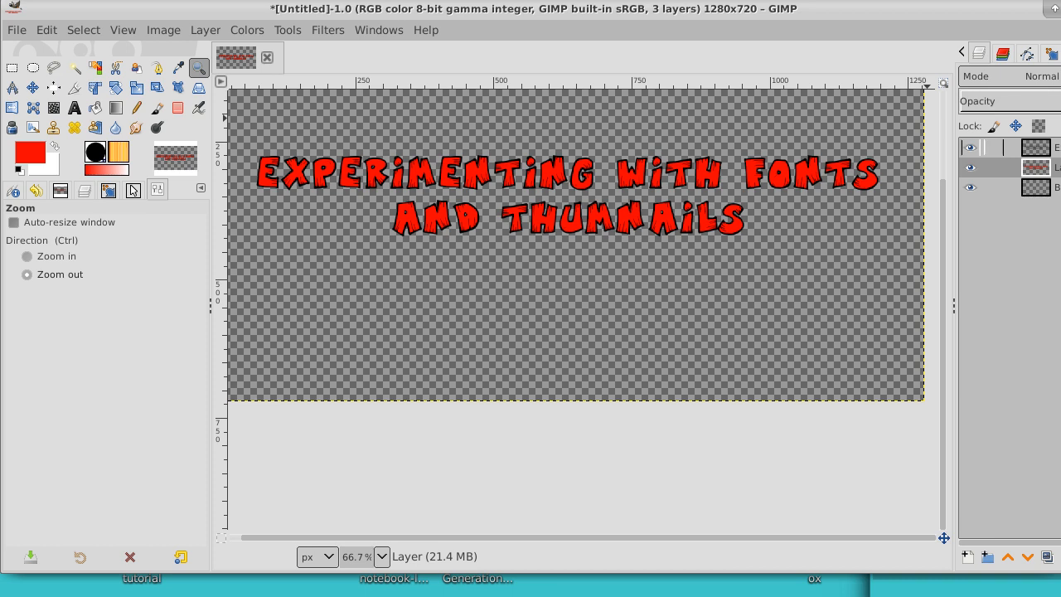
left_click(1056, 187)
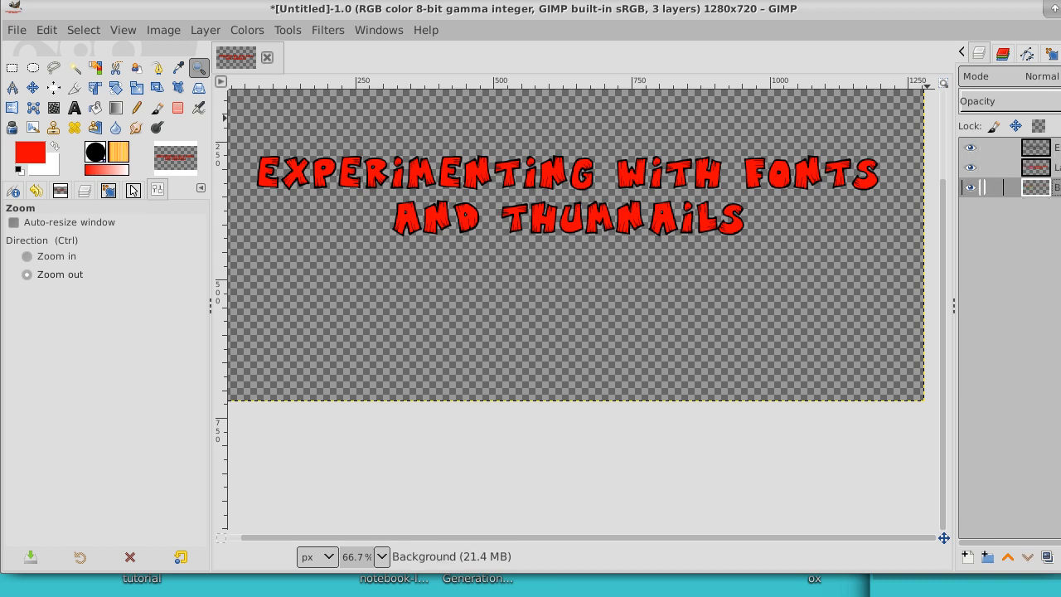
left_click(55, 148)
left_click(100, 111)
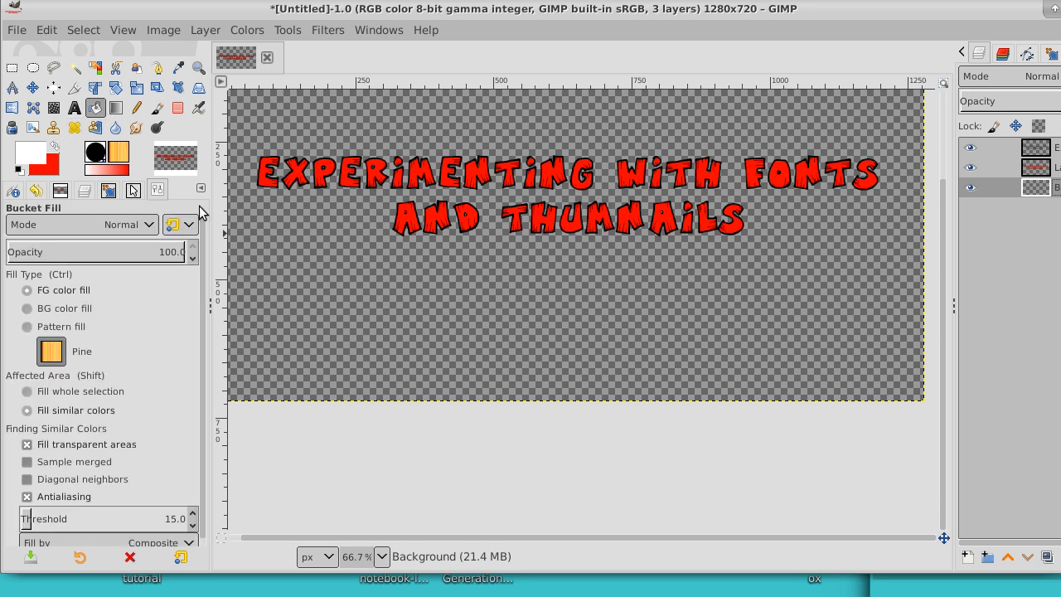
left_click(468, 282)
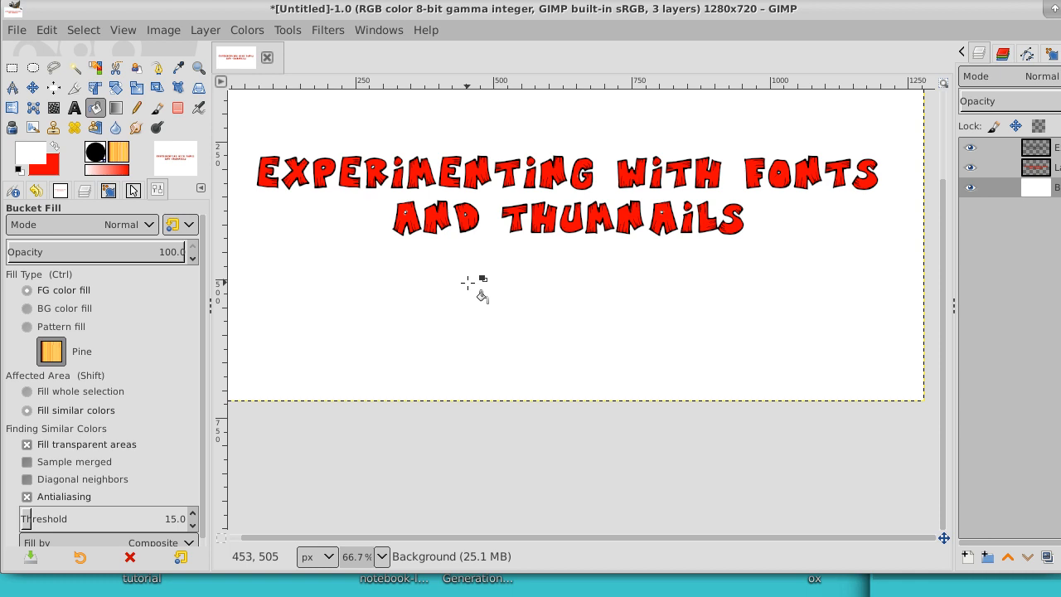
Step: Check the text layer by hiding and showing it, and merge it down onto the red fill layer
left_click(1058, 150)
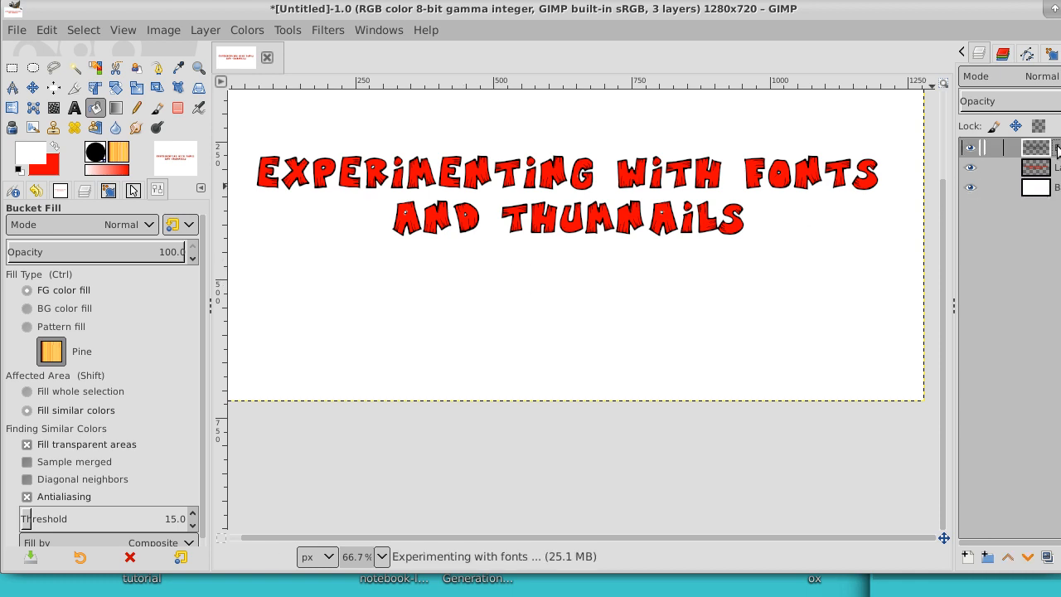
left_click(971, 149)
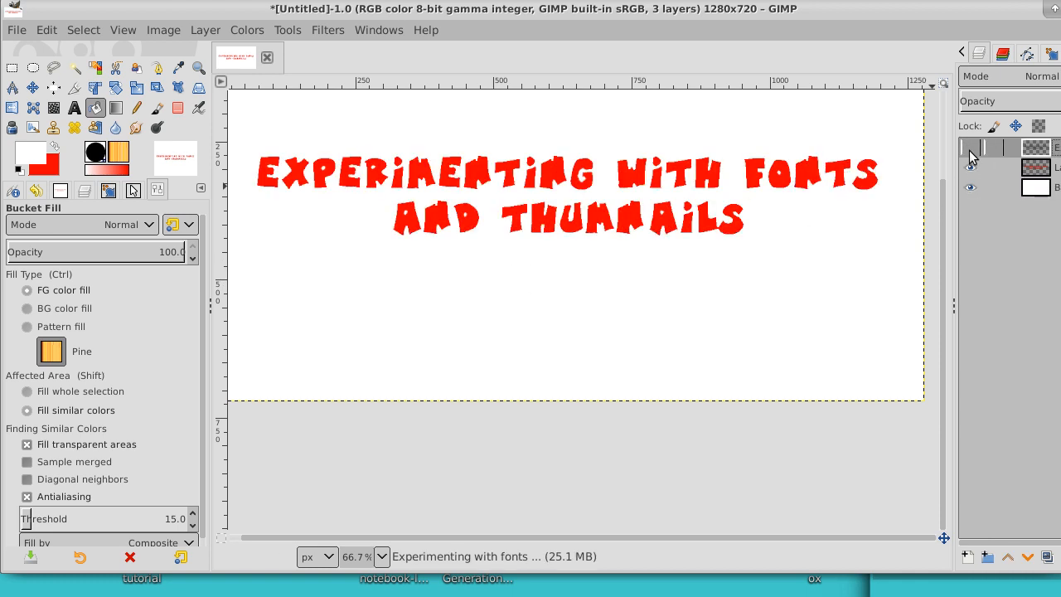
left_click(971, 149)
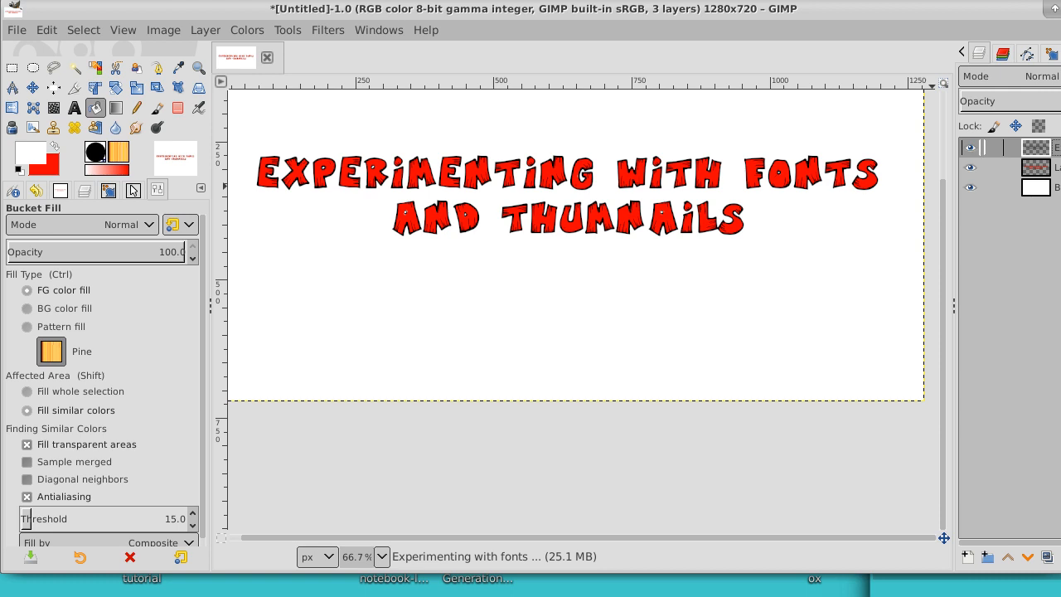
right_click(1058, 149)
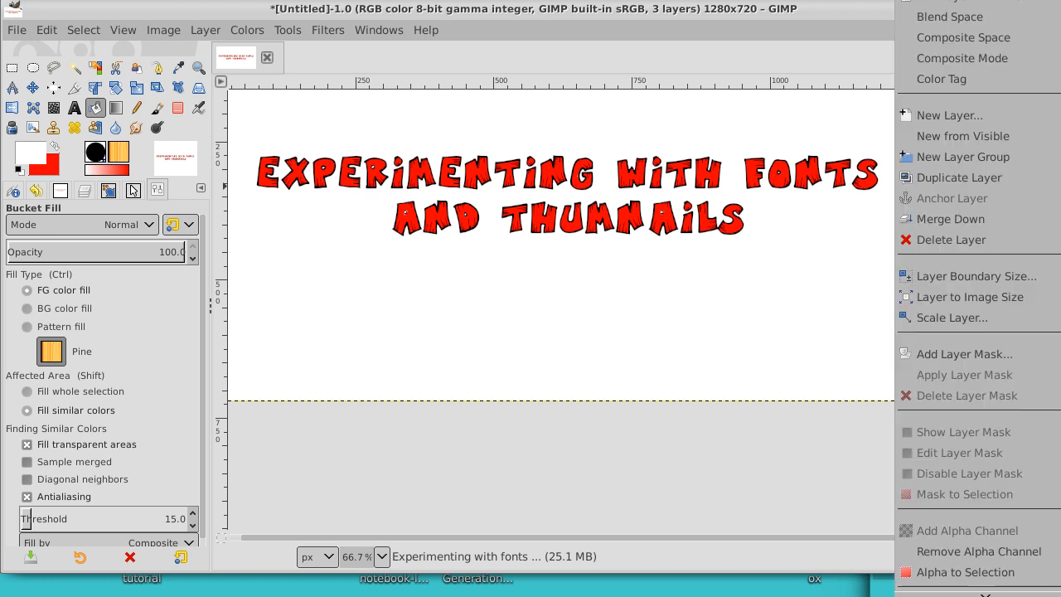
left_click(1002, 218)
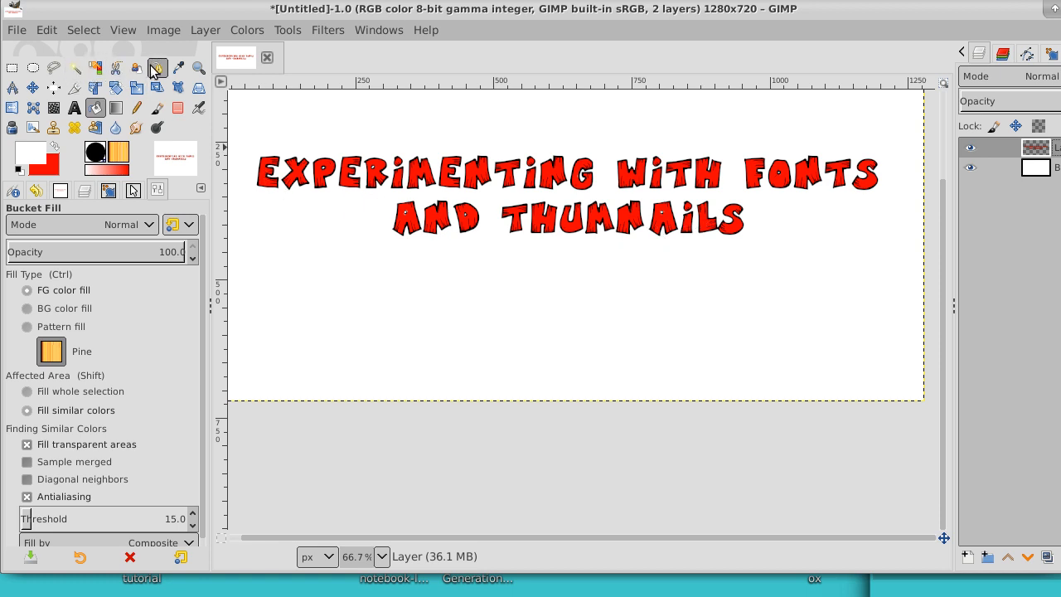
Step: Select the transparent area around and inside the letters by color on the merged layer, and invert the selection to cover the lettering
left_click(199, 69)
left_click(323, 221)
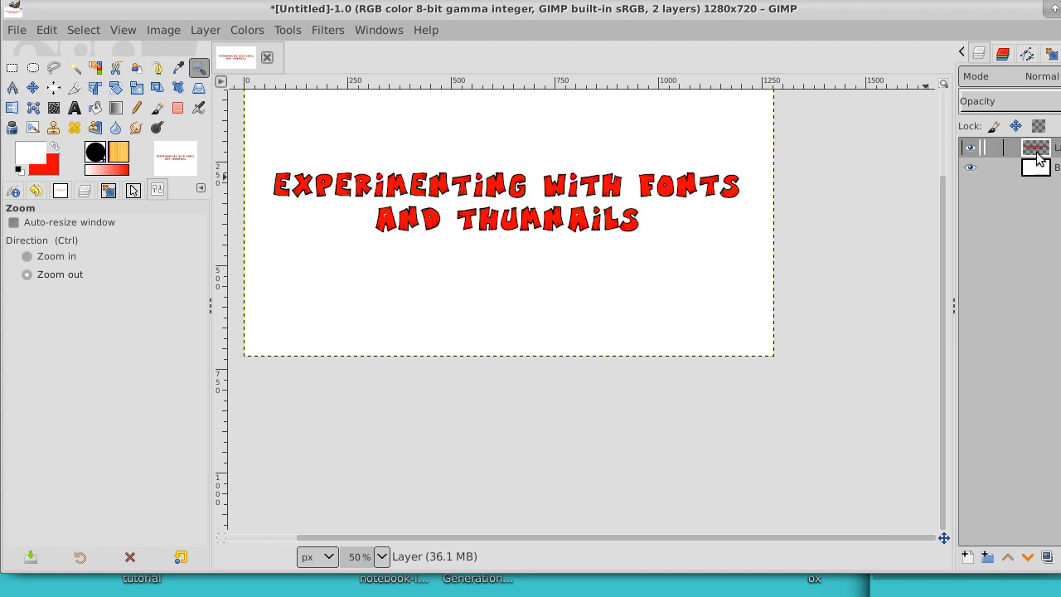
left_click(79, 70)
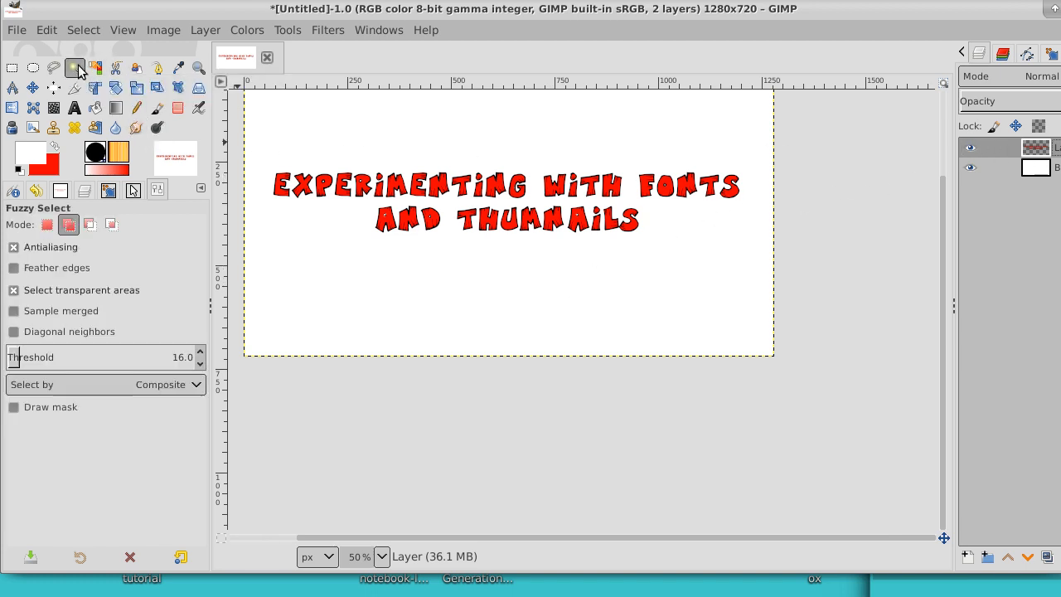
left_click(338, 133)
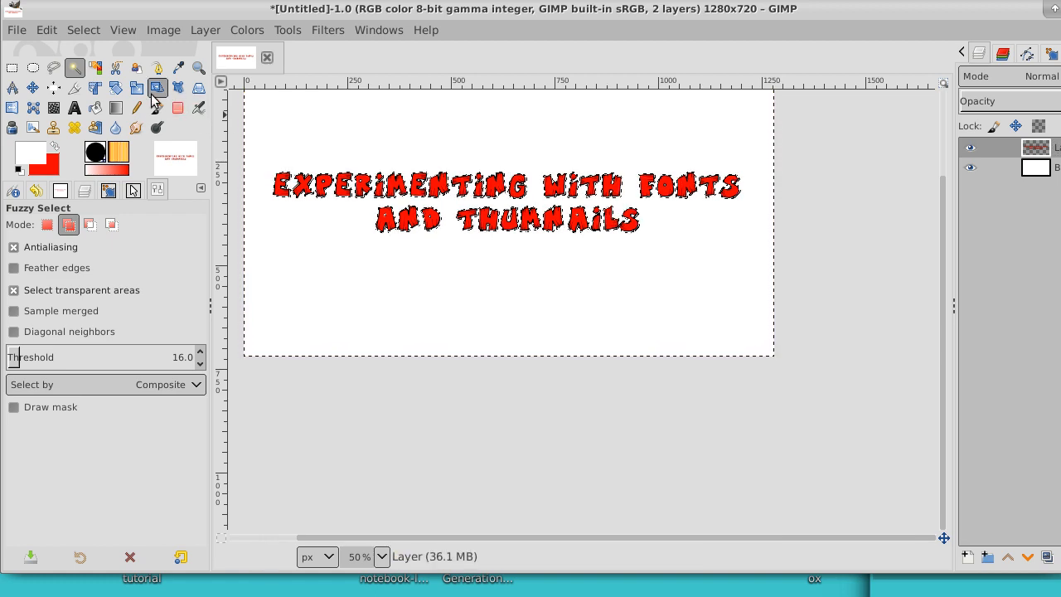
left_click(96, 68)
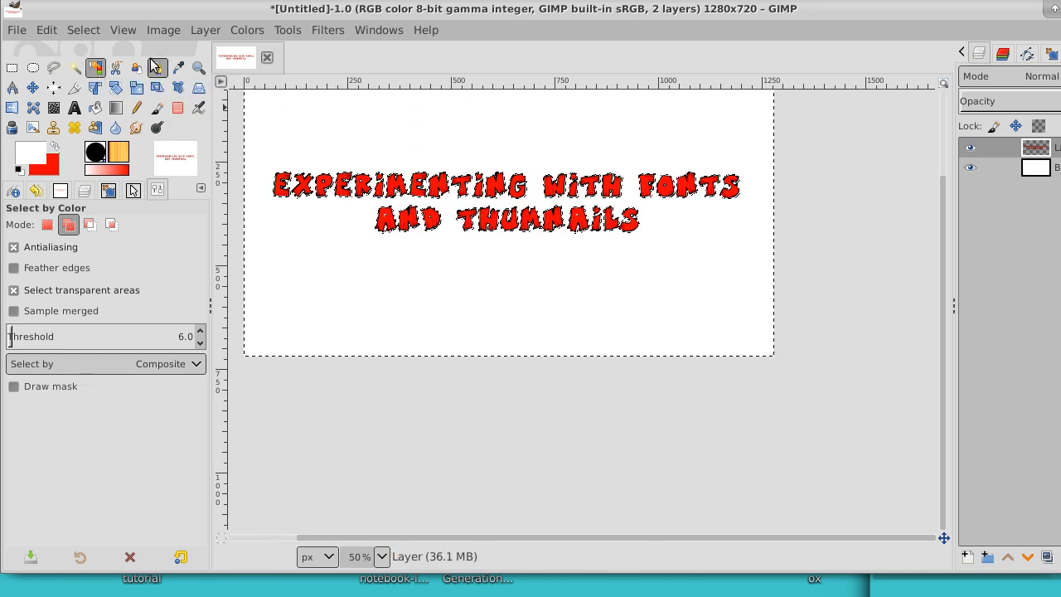
left_click(82, 30)
left_click(79, 74)
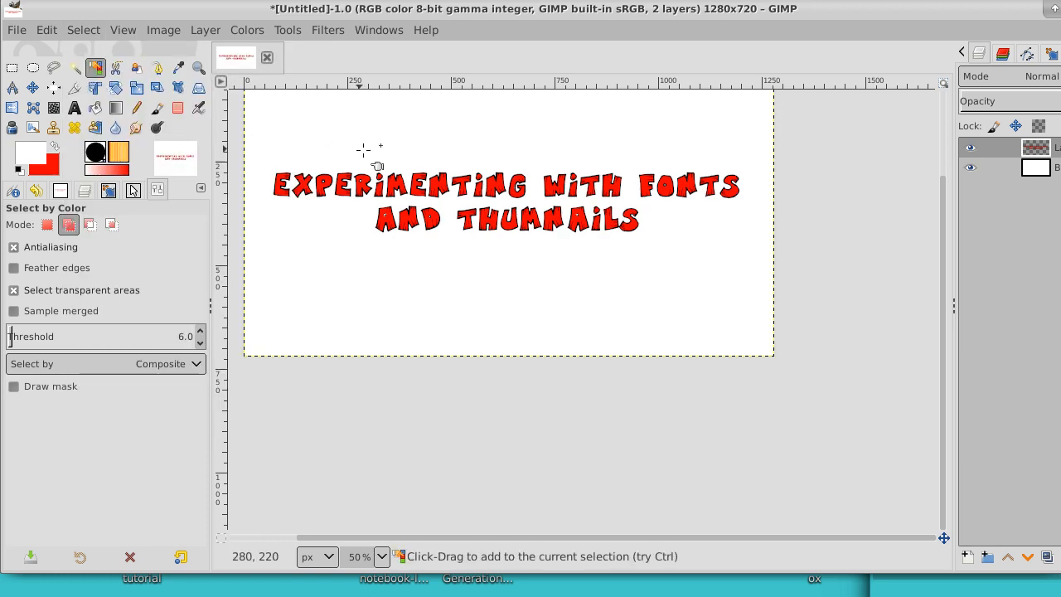
left_click(83, 30)
left_click(95, 95)
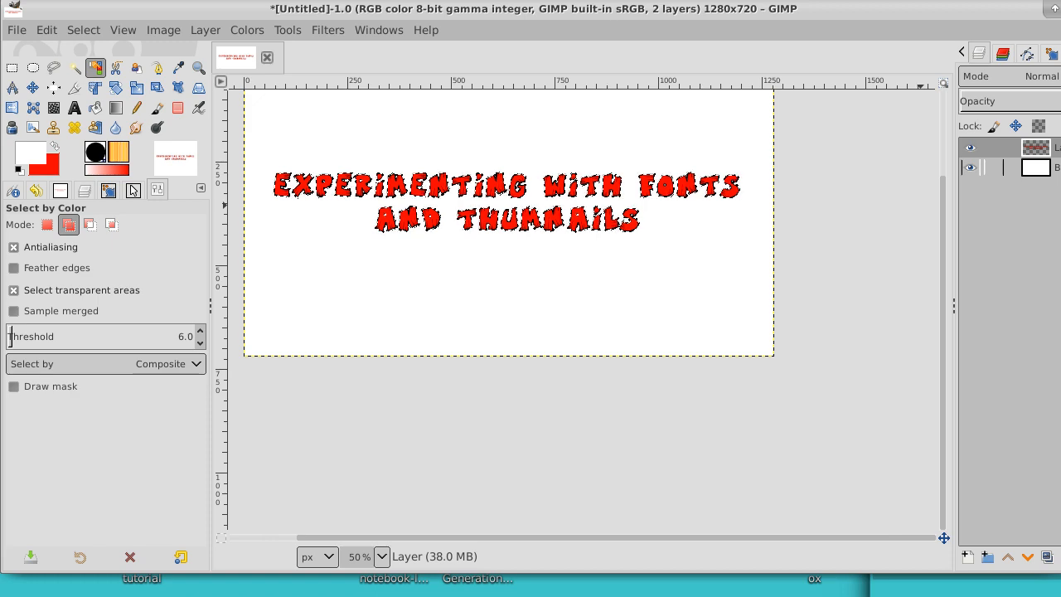
Step: Add a new transparent 1280 × 720 layer beneath the lettering layer and reset the foreground and background colors to black and white
left_click(967, 558)
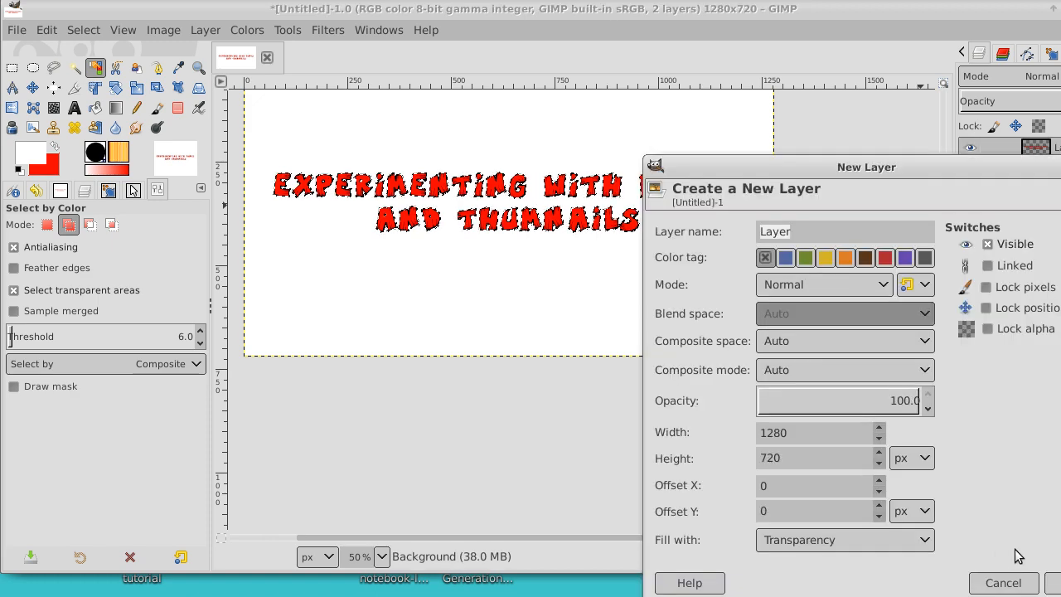
left_click(1053, 583)
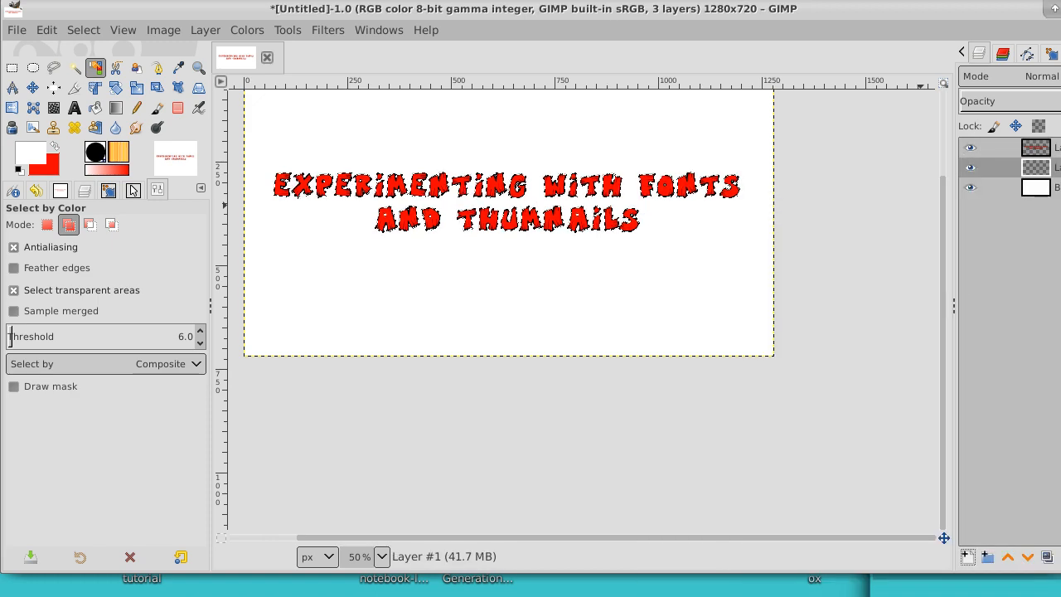
left_click(54, 148)
left_click(18, 170)
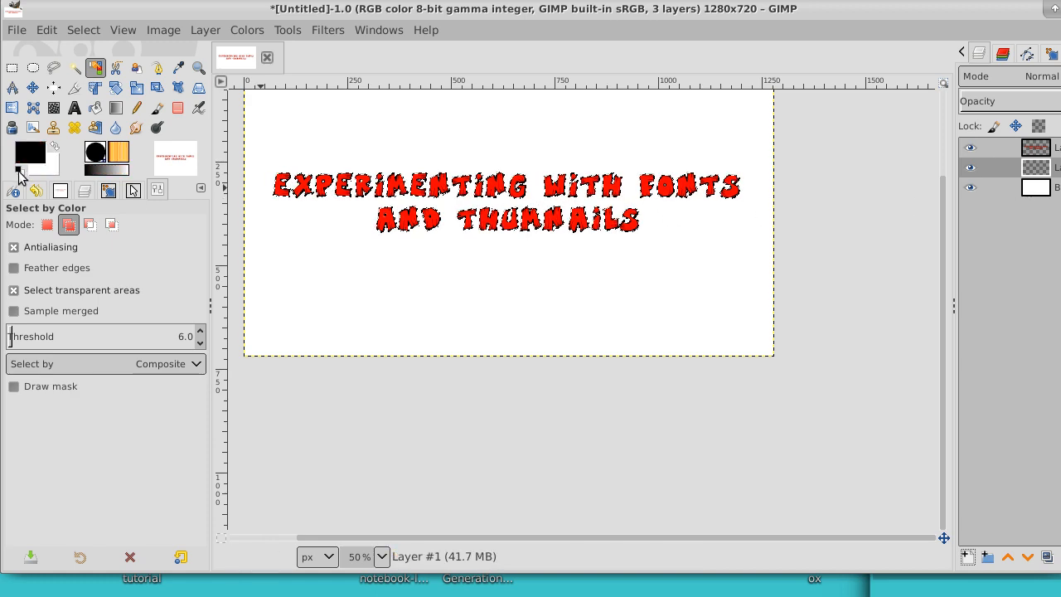
Step: Bucket-fill the lettering-shaped selection with black on the new layer beneath the red text, and clear the selection
left_click(95, 109)
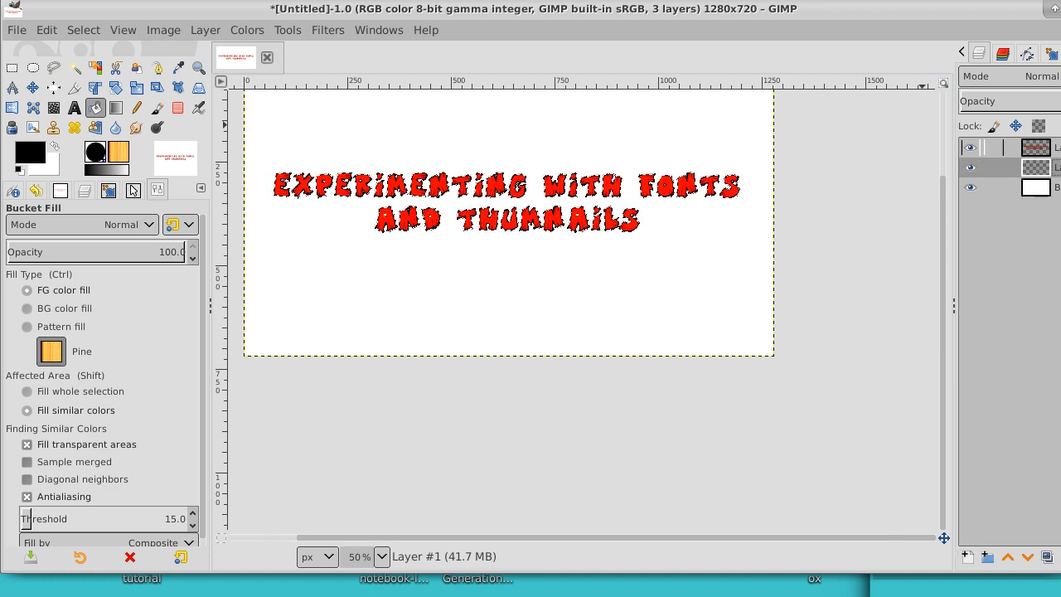
left_click(1047, 148)
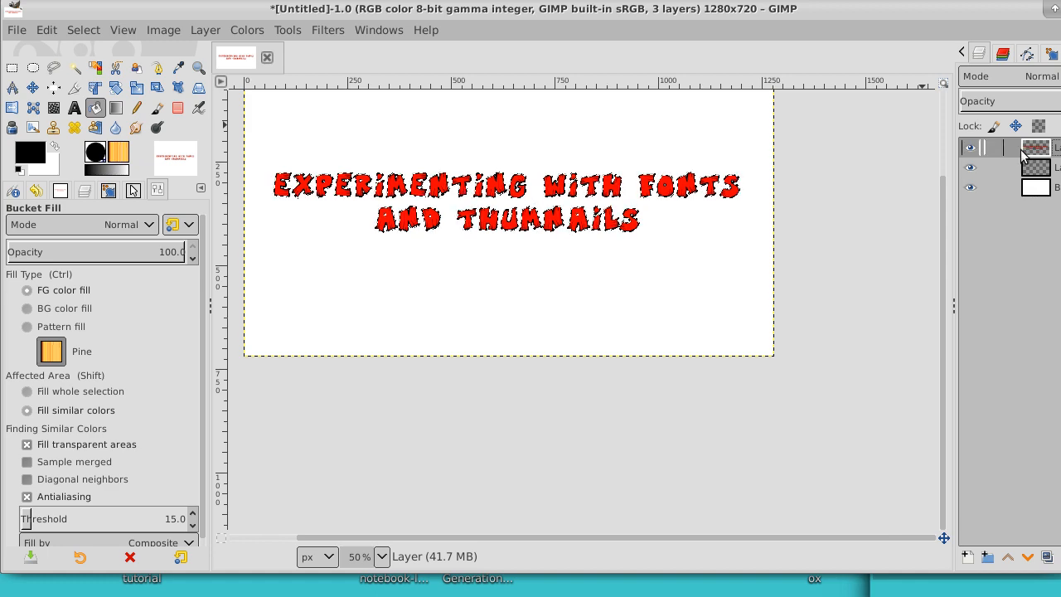
left_click(983, 168)
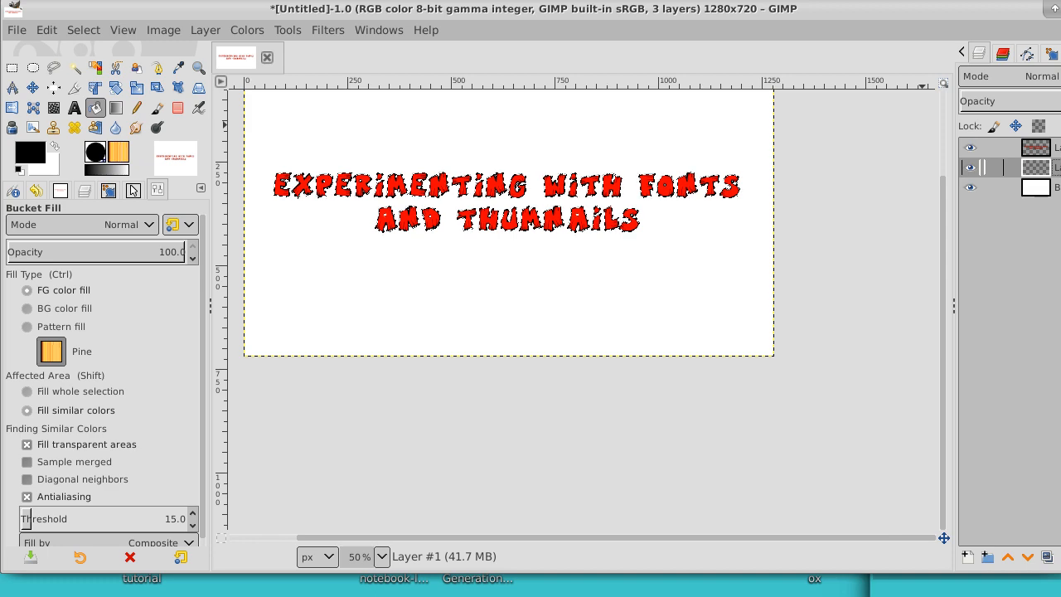
left_click(326, 185)
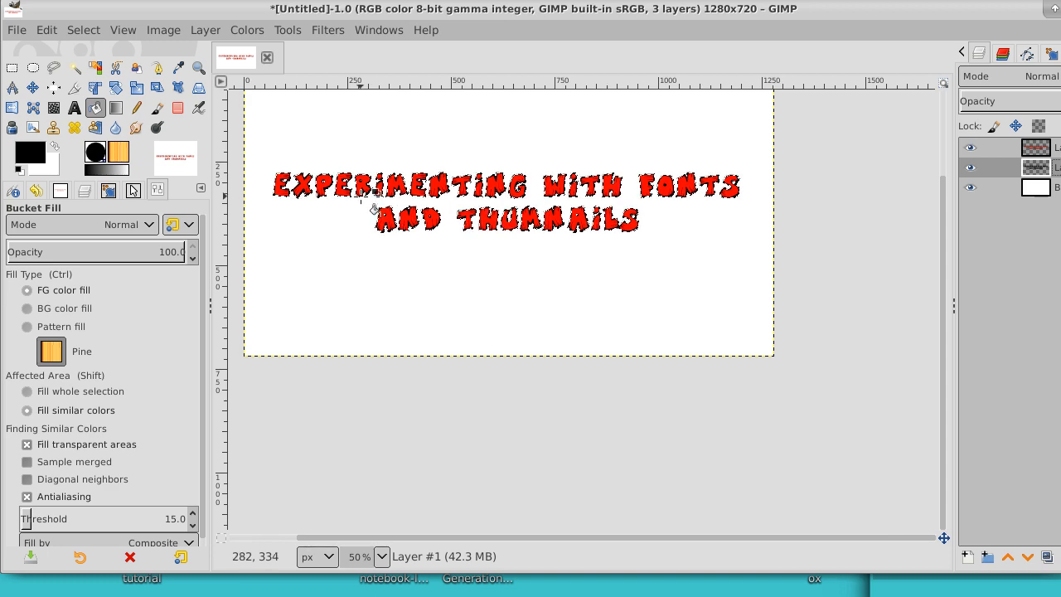
left_click(82, 32)
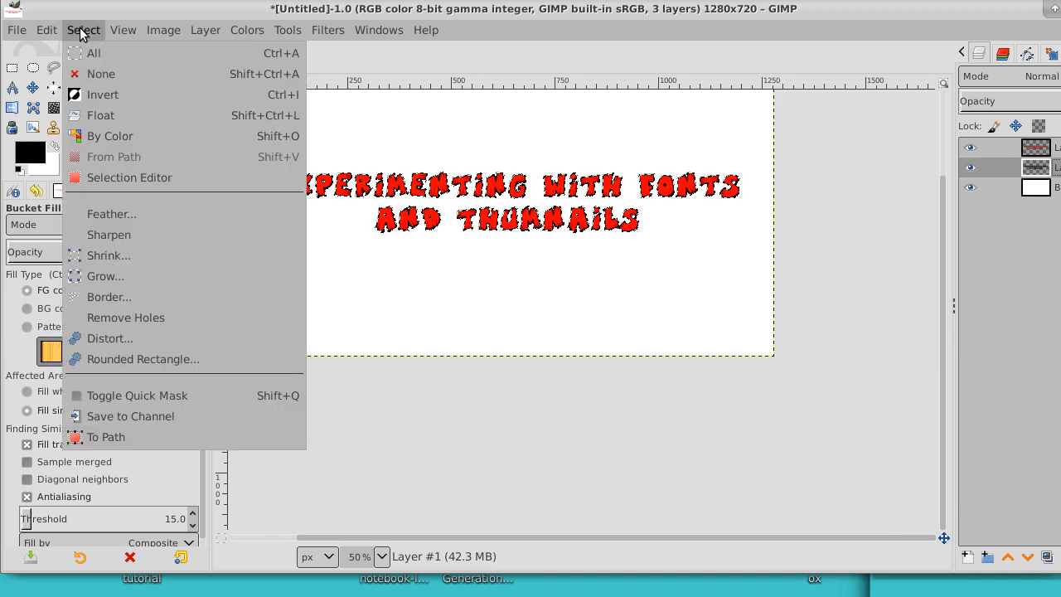
left_click(98, 79)
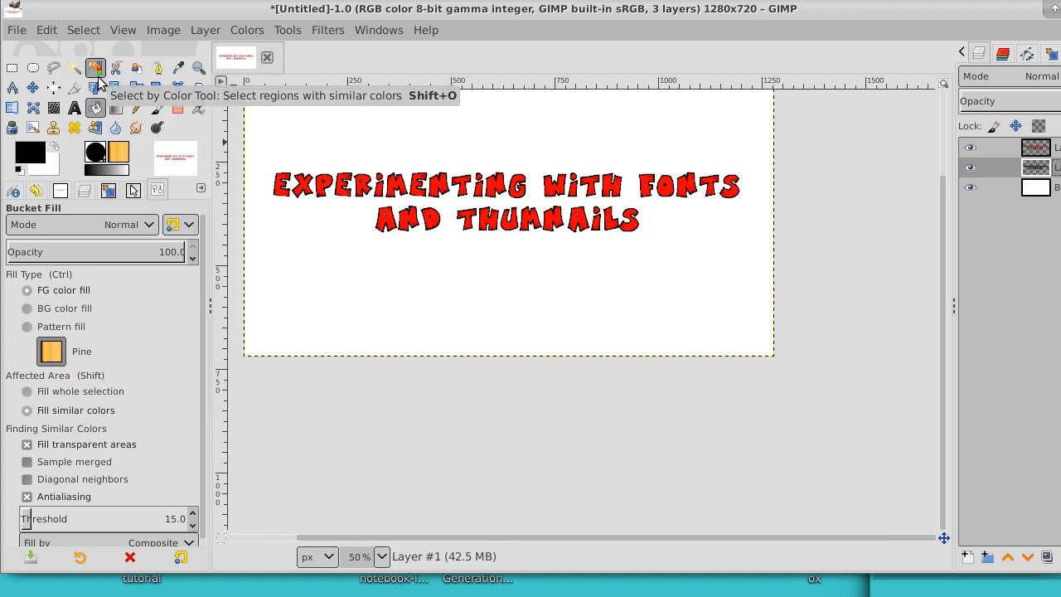
Step: Move the black copy of the lettering down and slightly left as a drop shadow, and fit its layer to the image size
left_click(32, 88)
left_click_drag(572, 218, 554, 243)
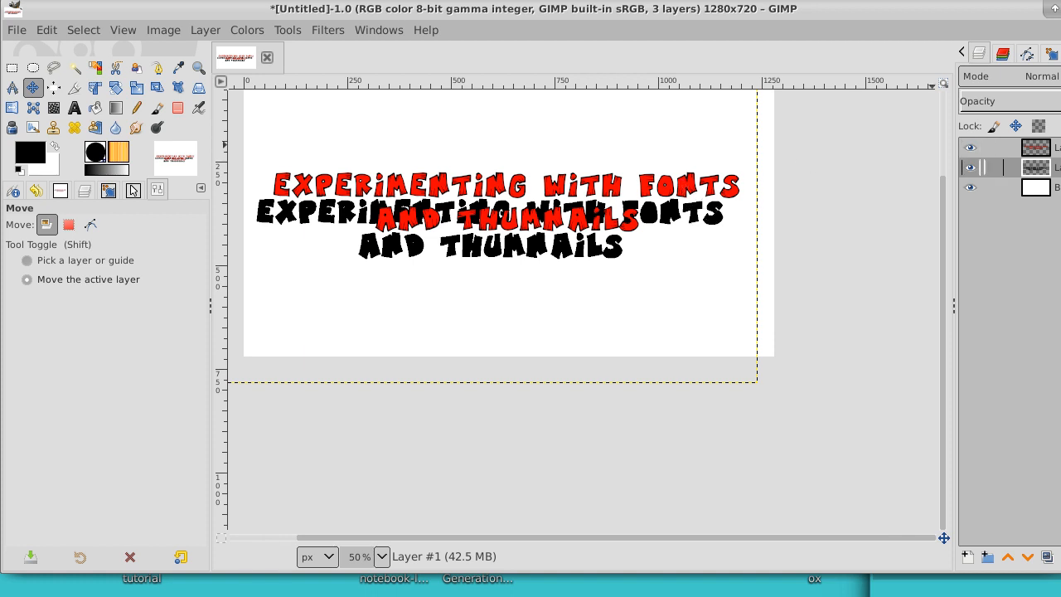
right_click(984, 166)
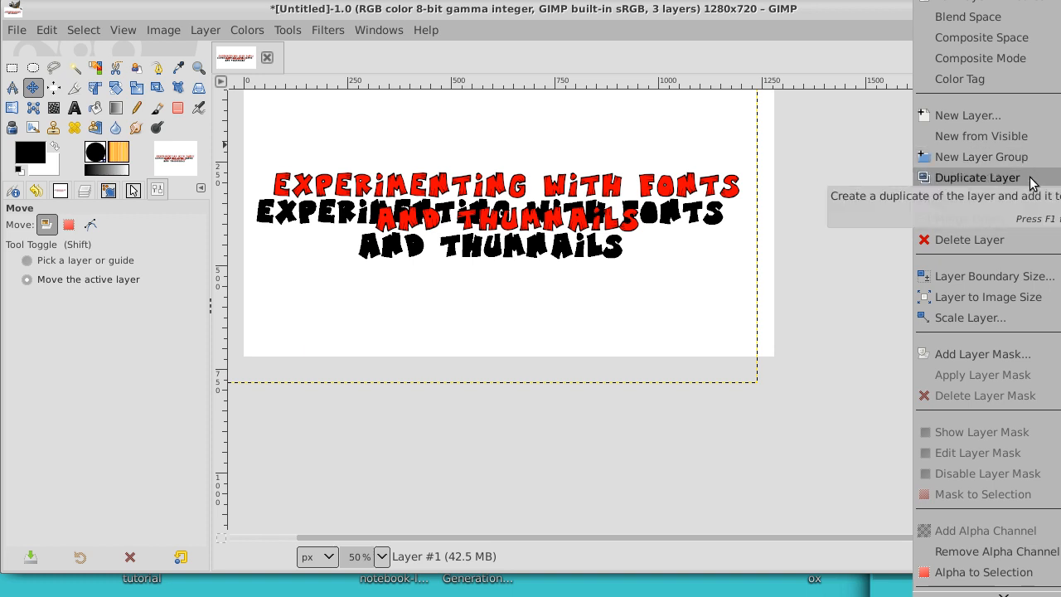
left_click(1032, 298)
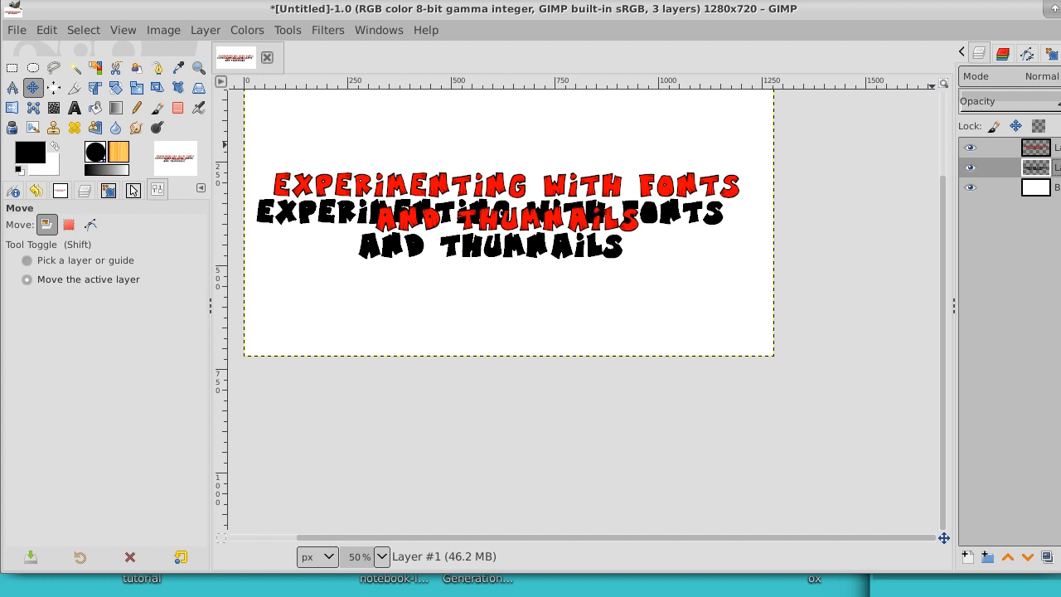
Step: Lower the shadow layer's opacity to a light gray and merge the red lettering layer down onto it
left_click(1007, 97)
left_click_drag(1060, 100, 1024, 113)
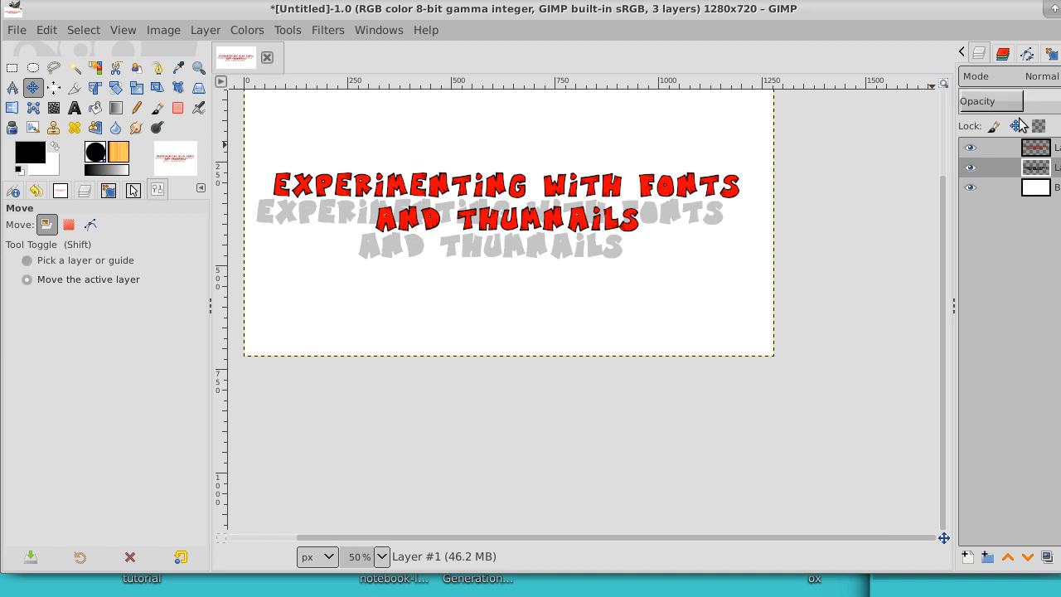
left_click_drag(943, 204, 943, 160)
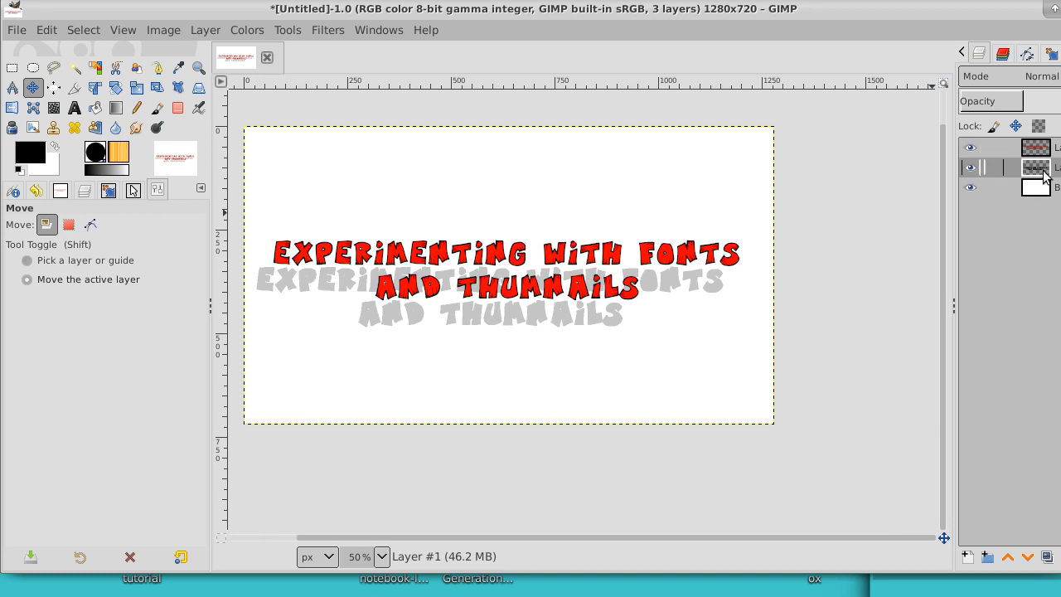
left_click(1055, 148)
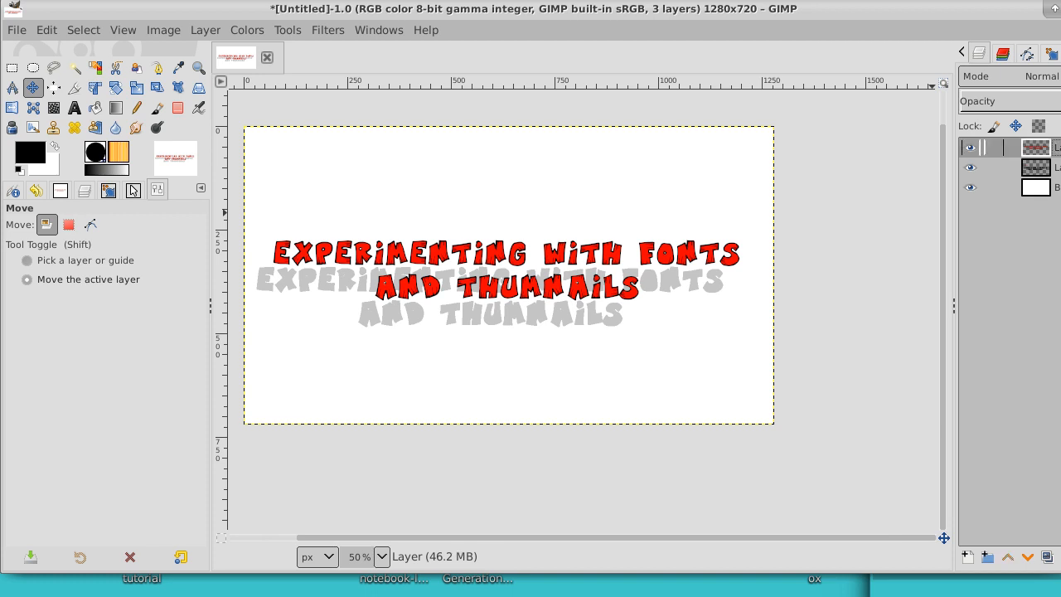
right_click(1046, 148)
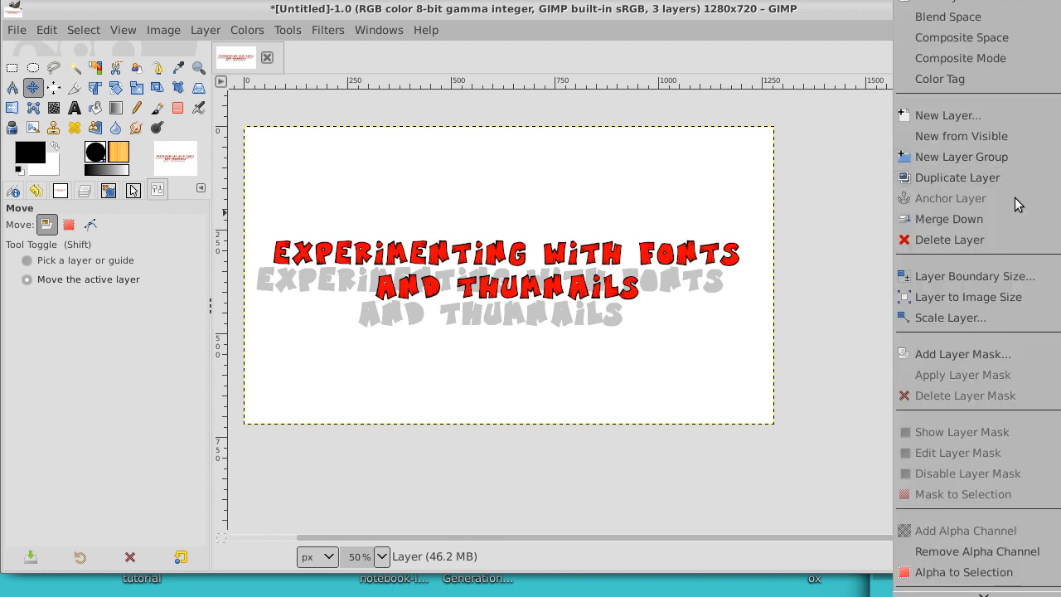
left_click(994, 220)
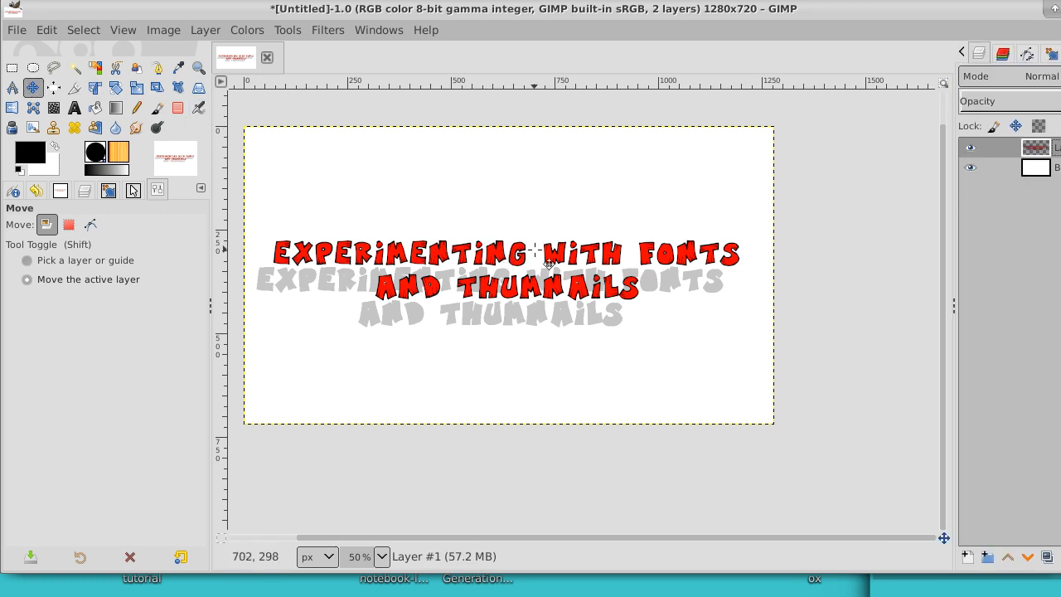
Step: Move the merged lettering and shadow up toward the upper part of the canvas and fit the layer to the image size
left_click_drag(535, 250, 538, 205)
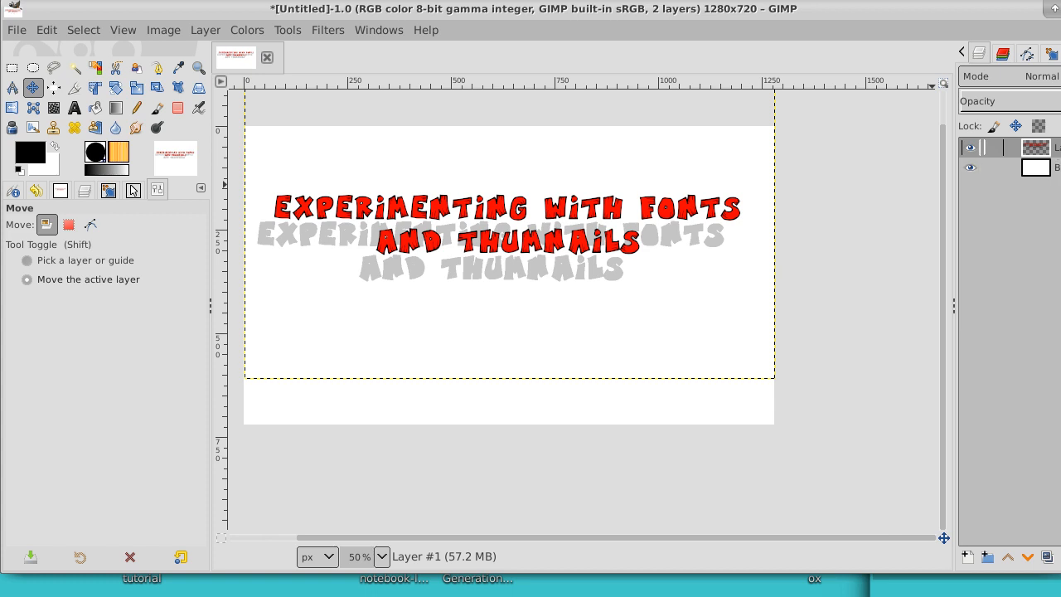
right_click(1055, 148)
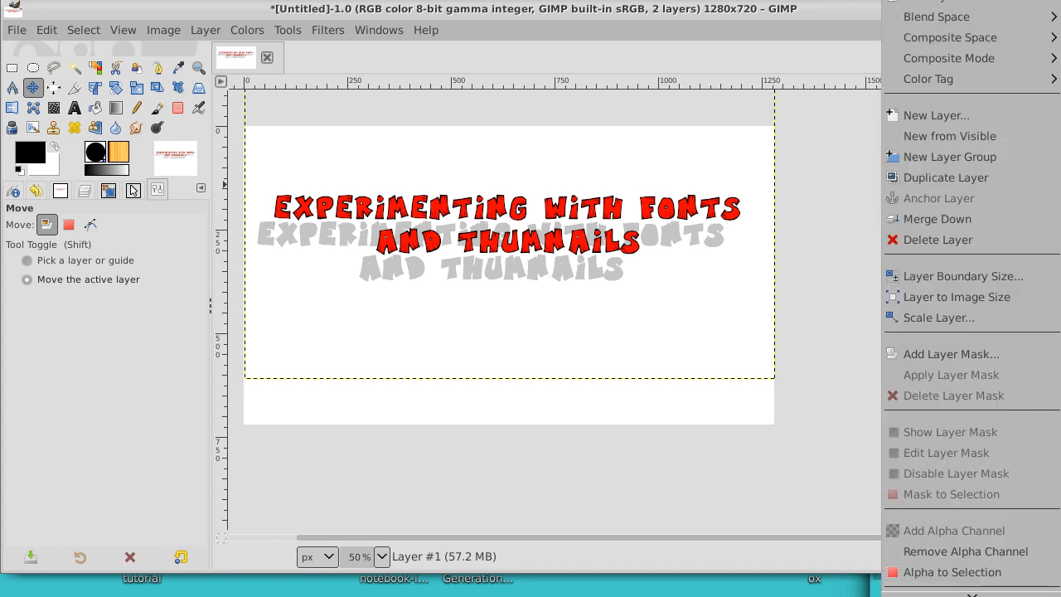
left_click(1001, 298)
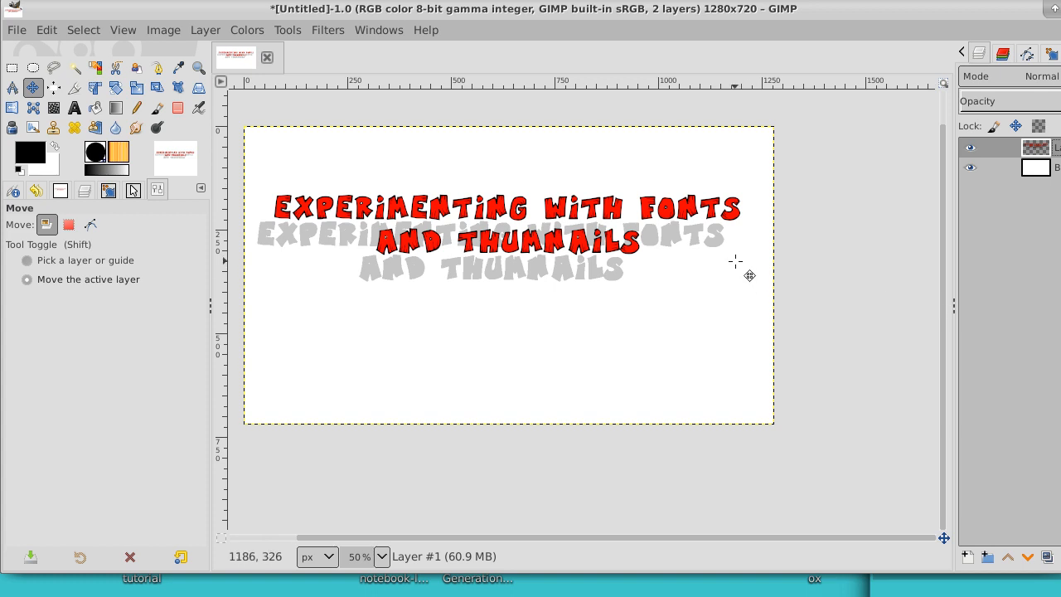
left_click_drag(735, 261, 737, 215)
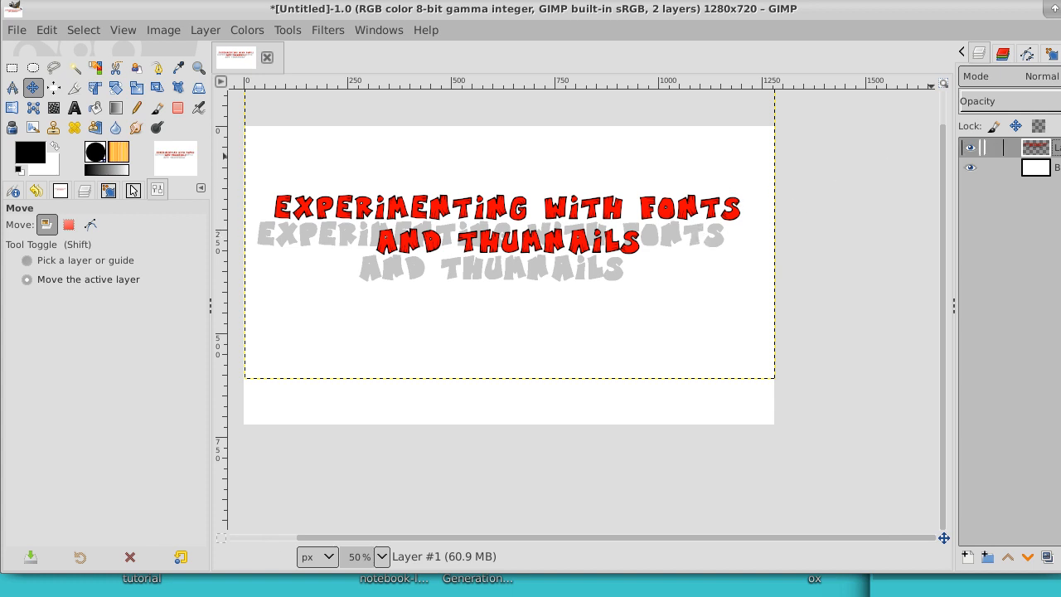
right_click(1012, 148)
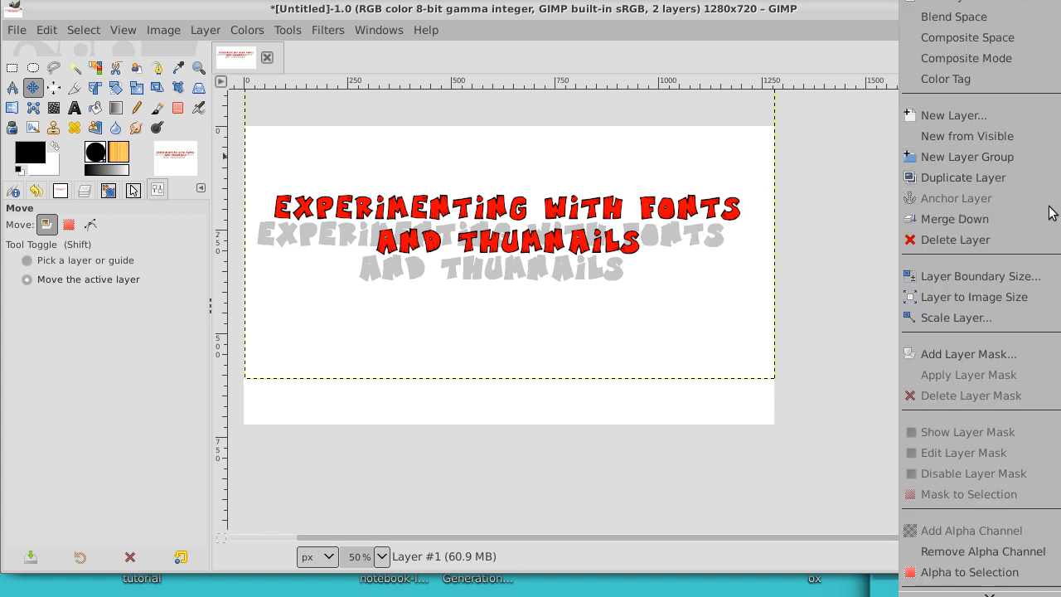
left_click(1015, 297)
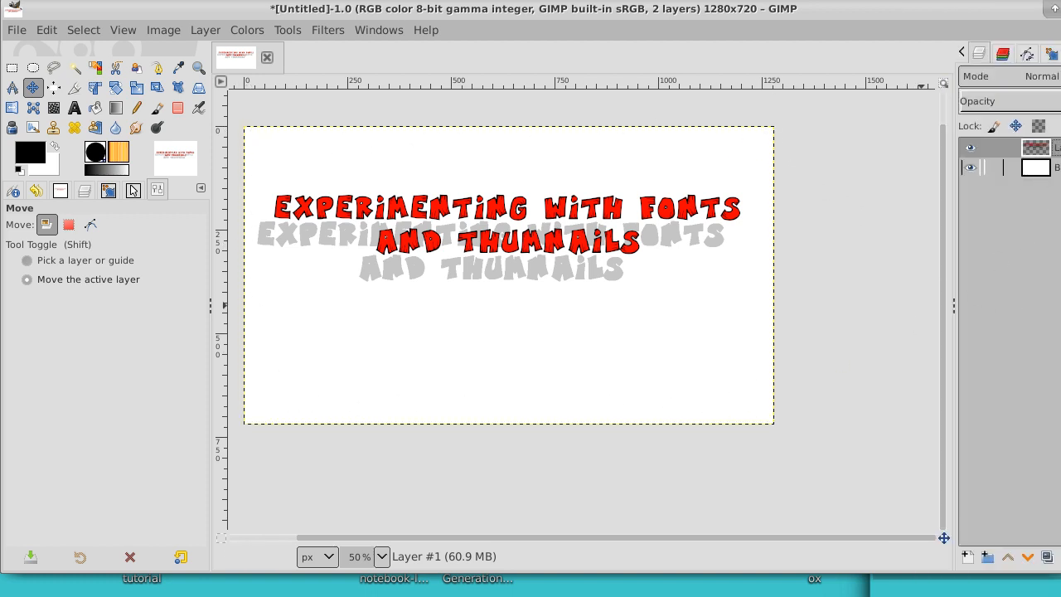
Step: Add a new transparent layer just above the Background and draw a rectangular selection about 1148 × 566 px inside the canvas edges
left_click(962, 167)
left_click(967, 557)
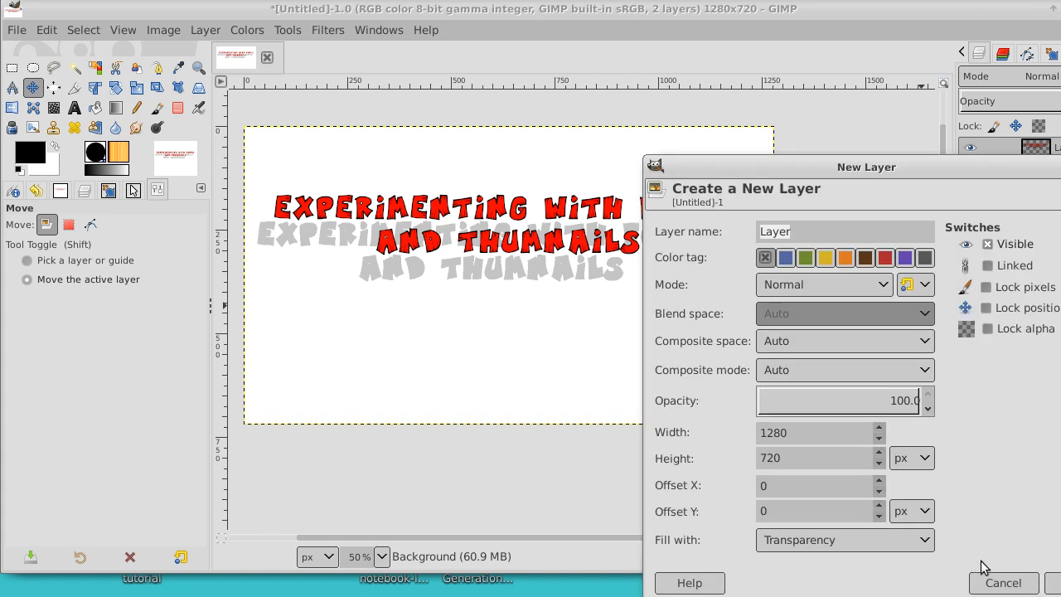
key("Return")
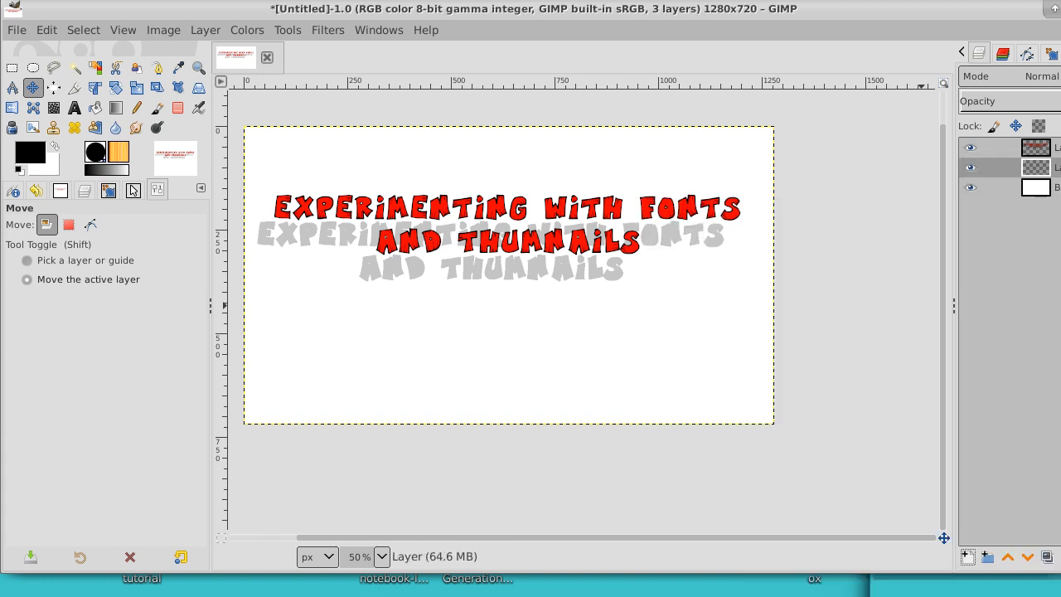
left_click(11, 68)
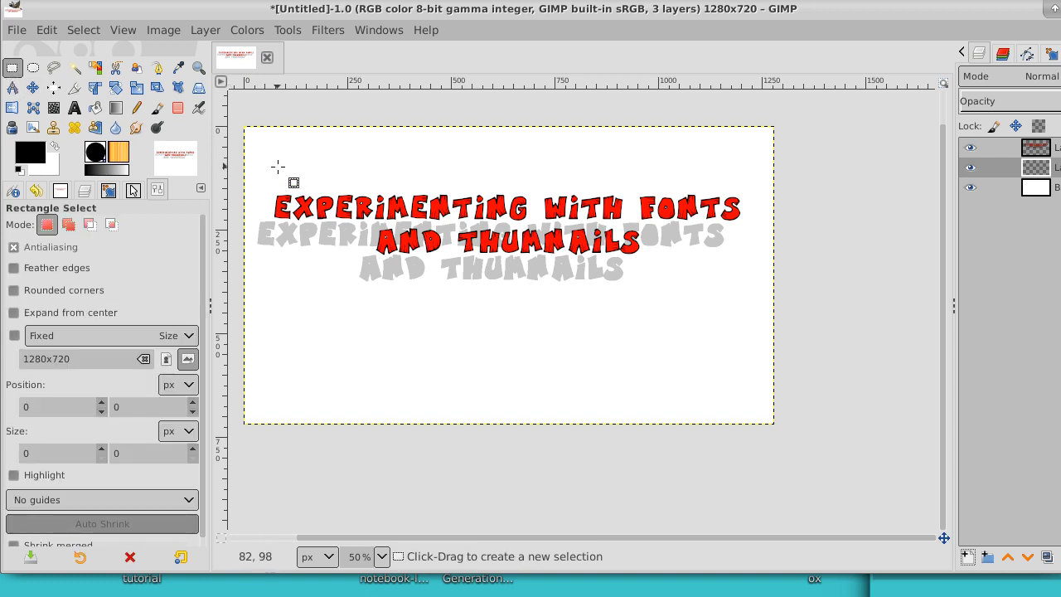
left_click_drag(270, 162, 744, 394)
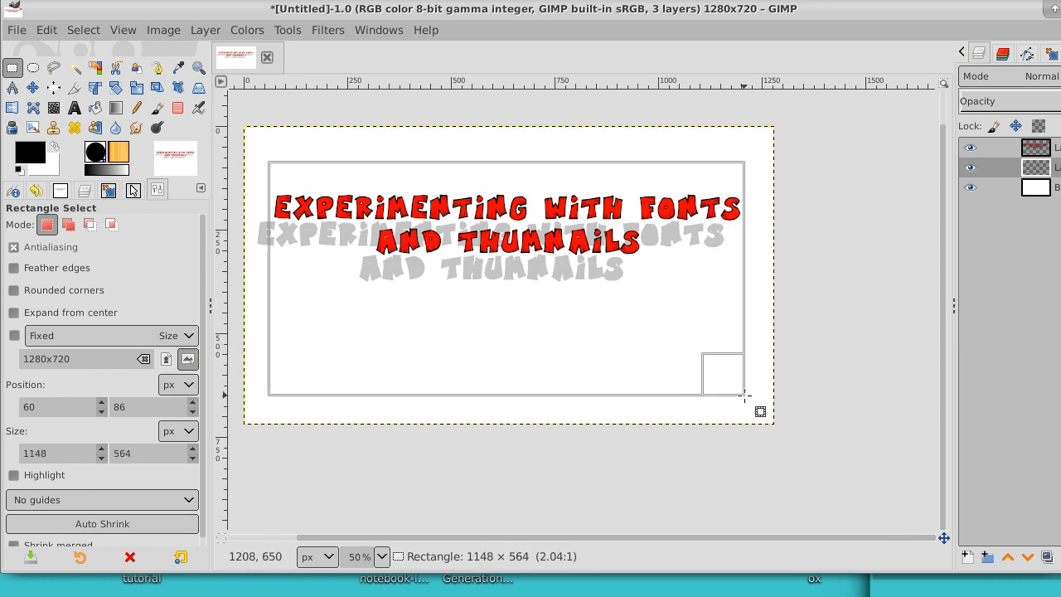
left_click_drag(744, 396, 744, 396)
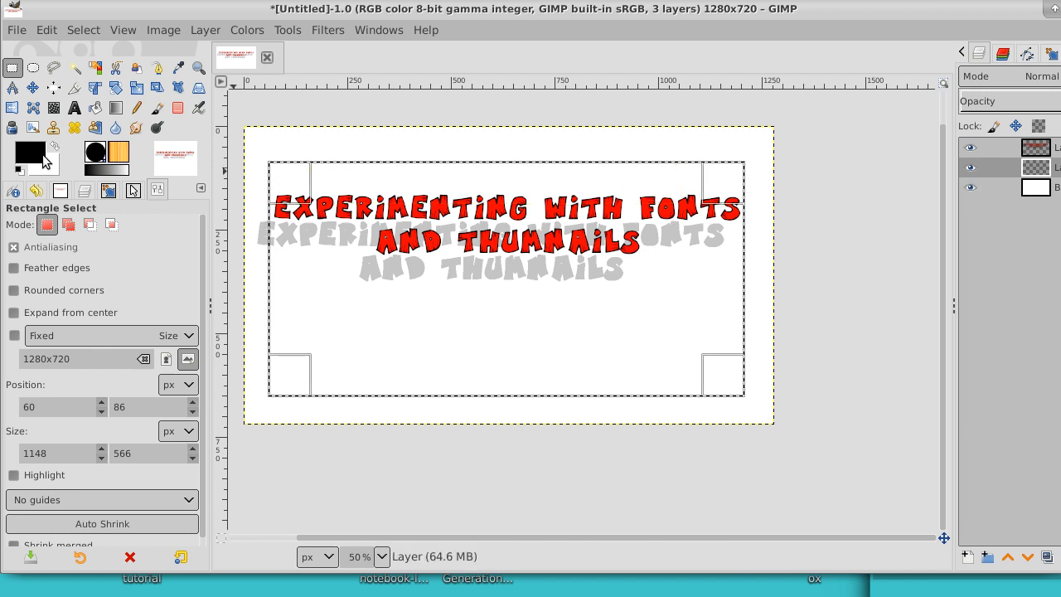
Step: Swap the foreground and background colors and set the foreground color to pale cream fffce0
left_click(52, 147)
left_click(25, 164)
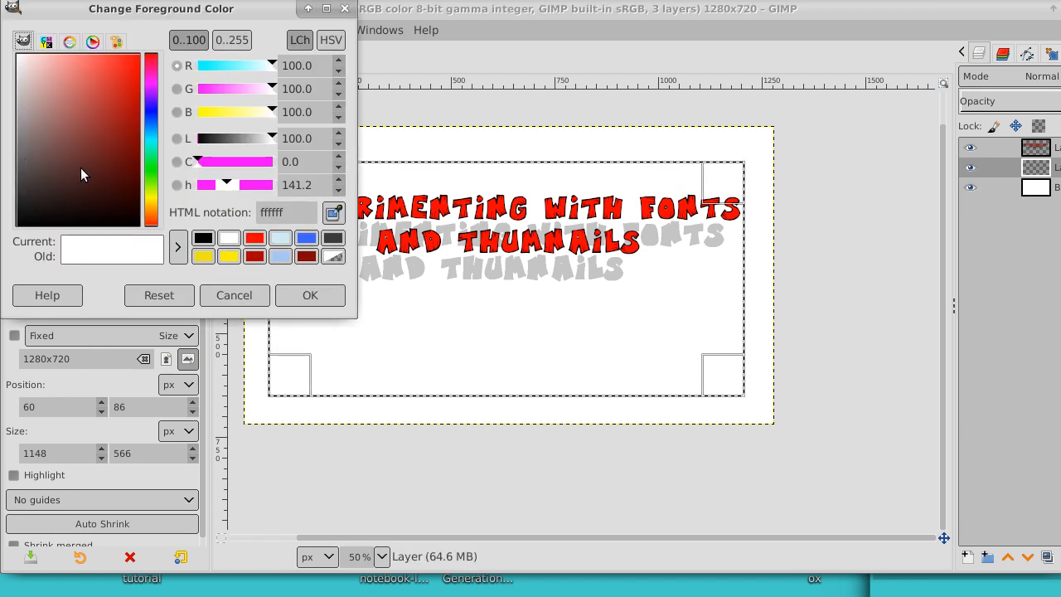
left_click(153, 199)
left_click_drag(67, 123, 44, 65)
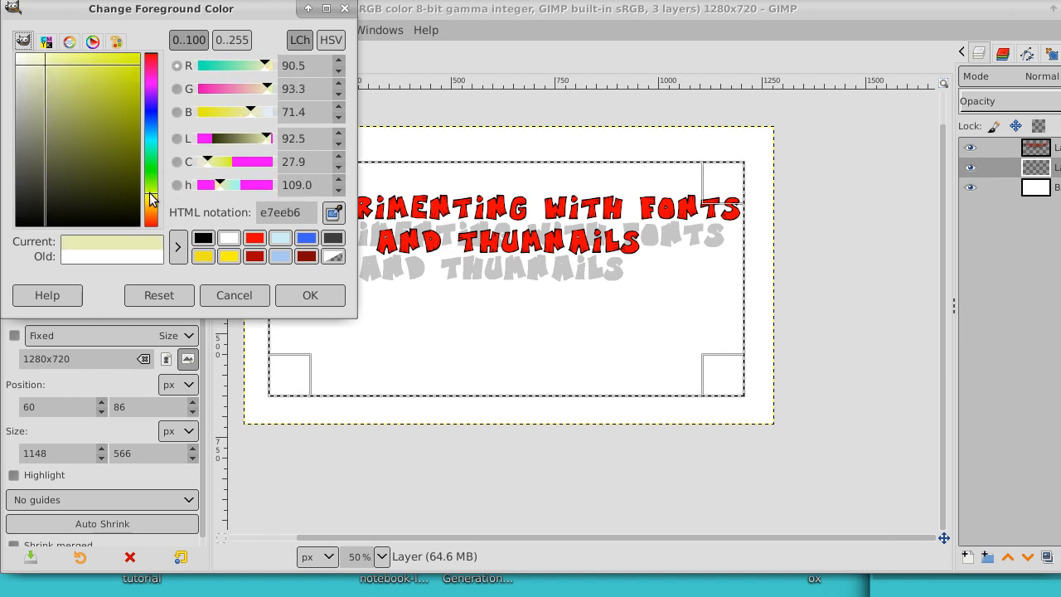
left_click_drag(152, 199, 153, 208)
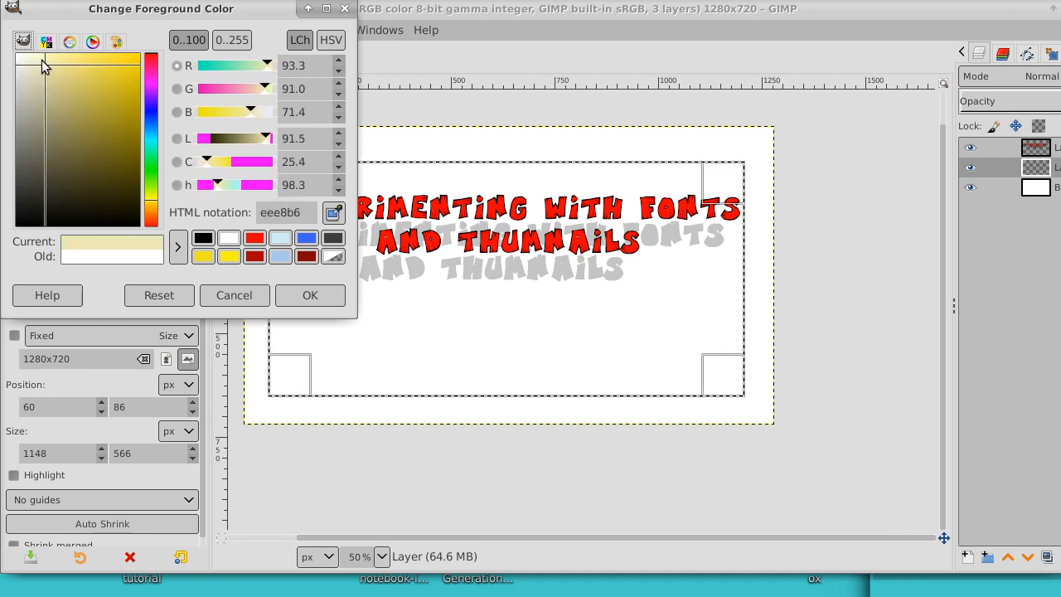
left_click_drag(42, 64, 31, 56)
left_click(313, 295)
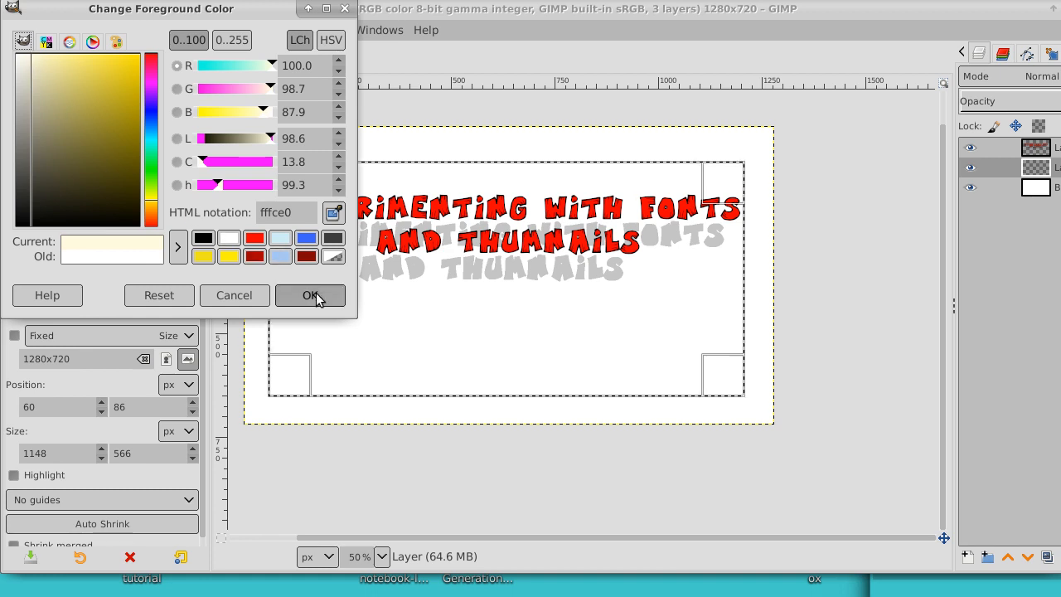
Step: Bucket-fill the rectangular selection with the cream color, clear the selection and return to the lettering layer
left_click(94, 108)
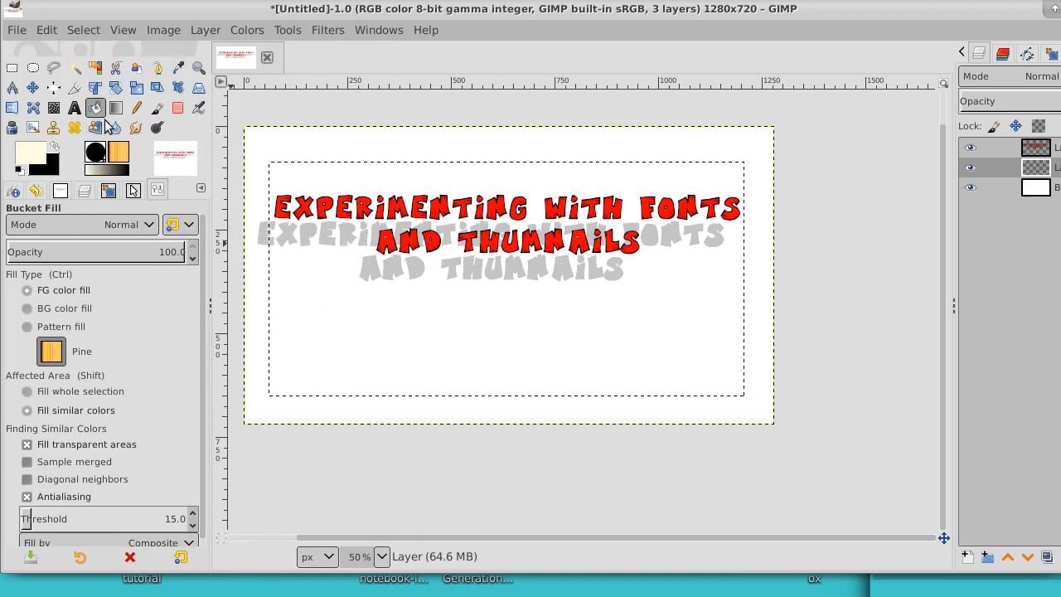
left_click(407, 311)
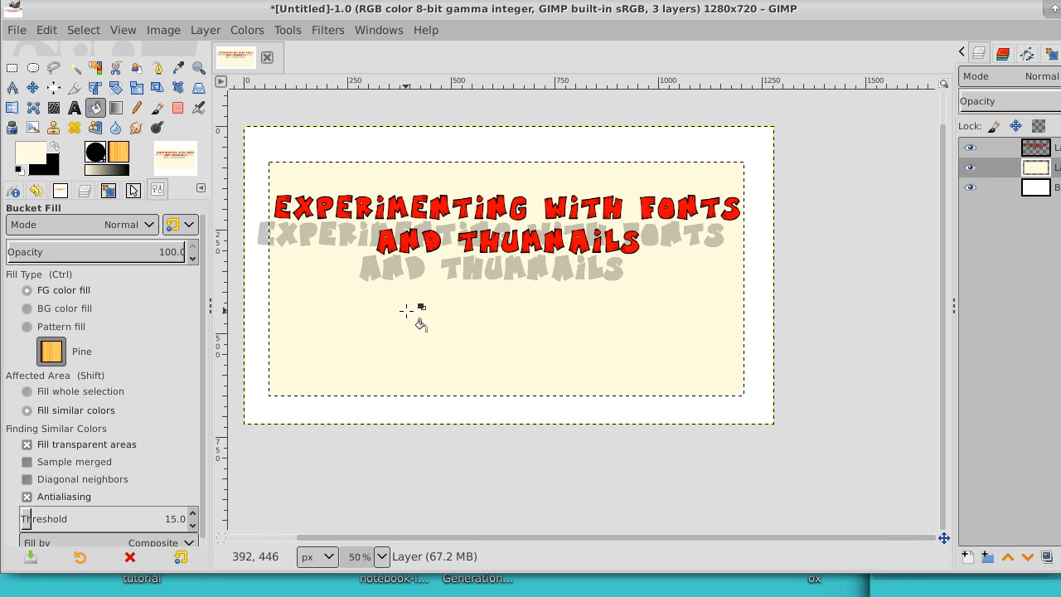
left_click(83, 30)
left_click(95, 73)
left_click(1056, 148)
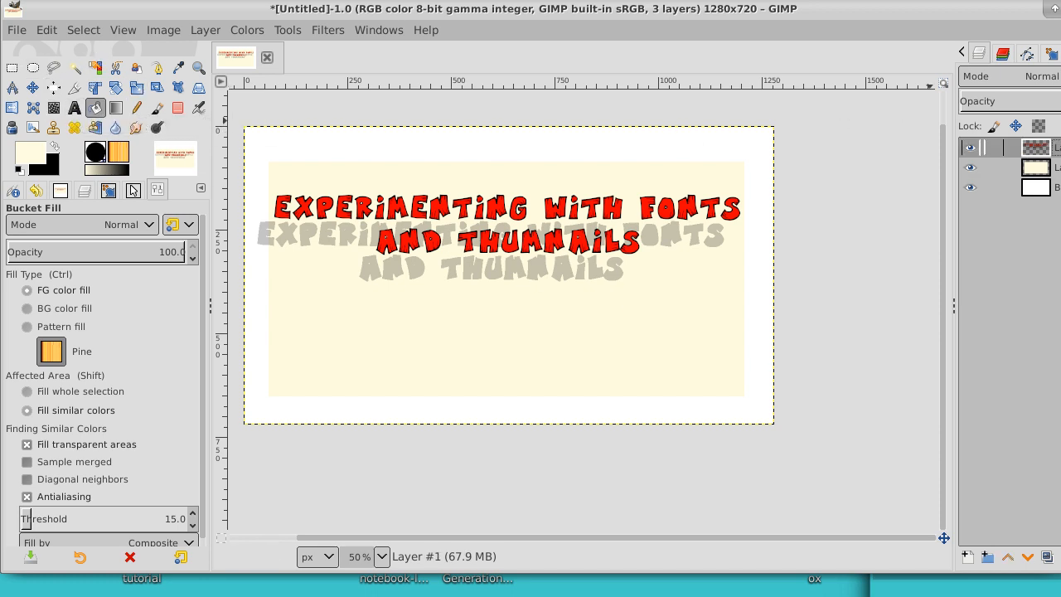
Step: Add a new transparent layer directly above the red lettering layer
right_click(1056, 147)
left_click(1009, 118)
left_click(1055, 424)
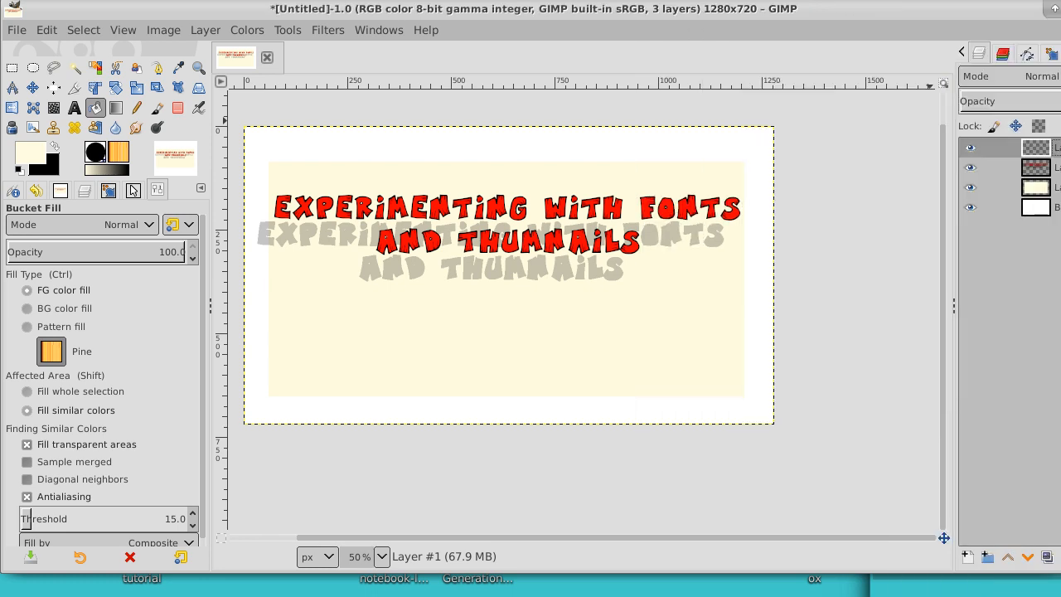
Step: Set the Text tool to the Monospace Bold font with antialiasing turned off
left_click(75, 108)
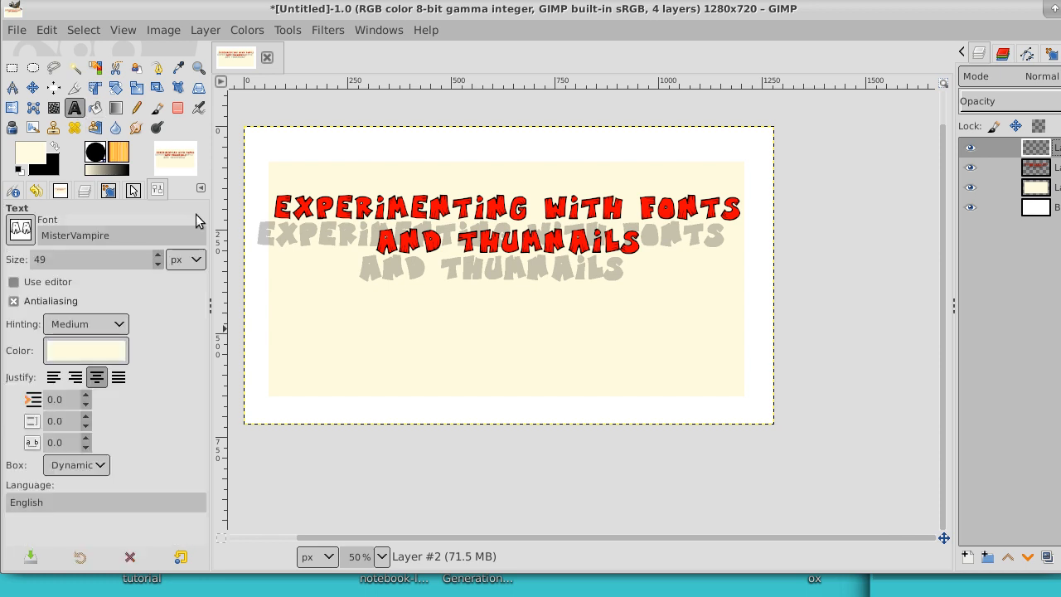
left_click(297, 345)
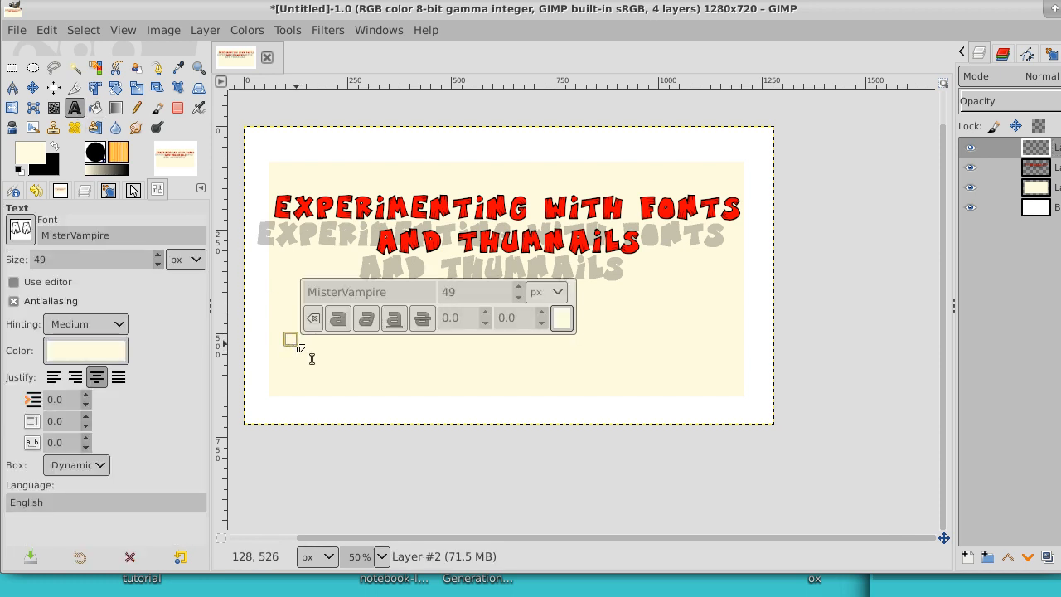
left_click(160, 301)
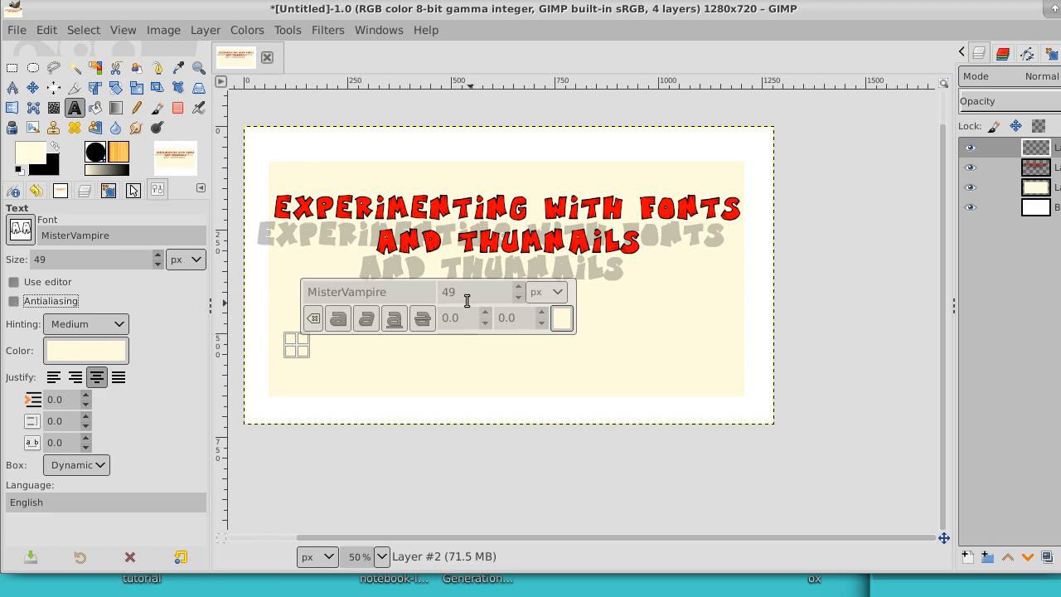
left_click(19, 232)
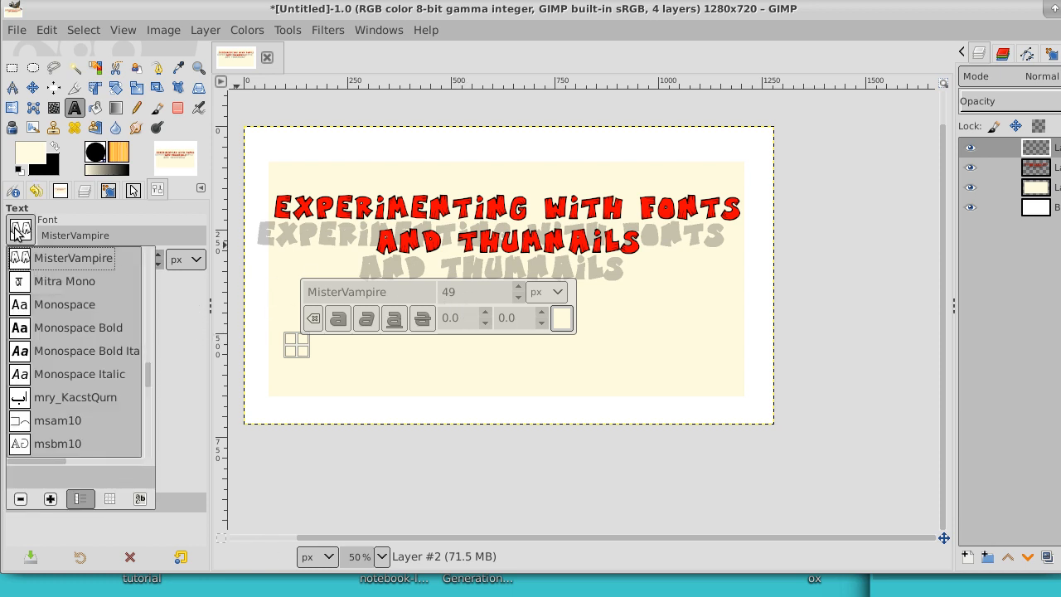
left_click(49, 329)
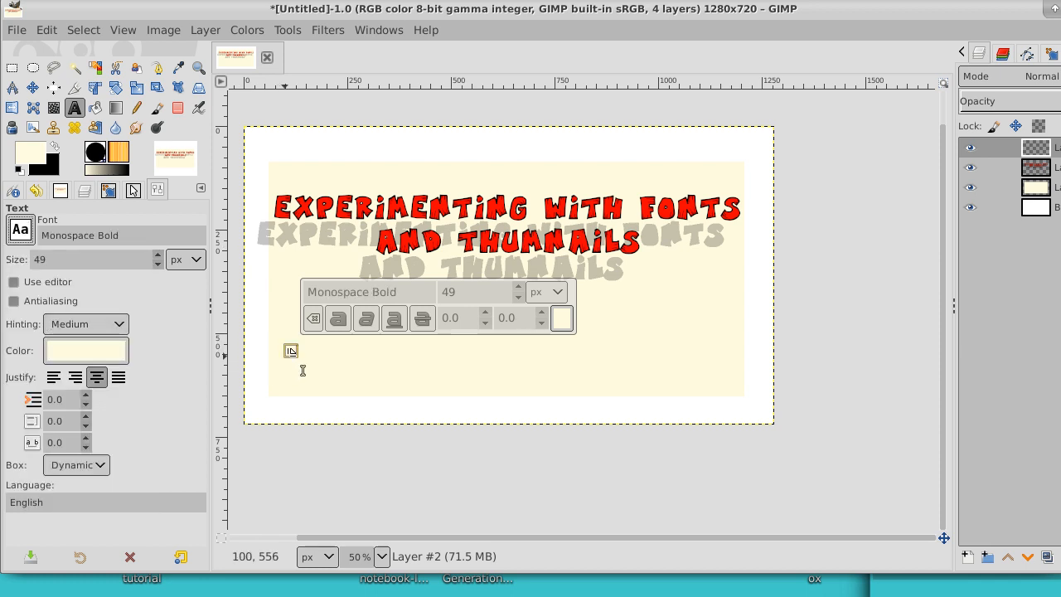
key("shift+f")
key("u")
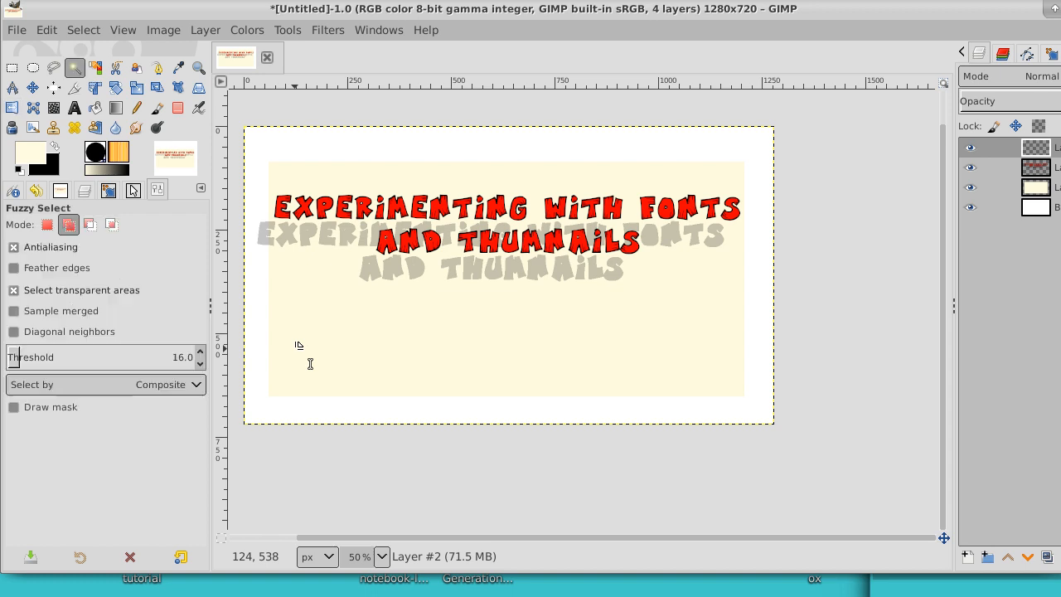
key("n")
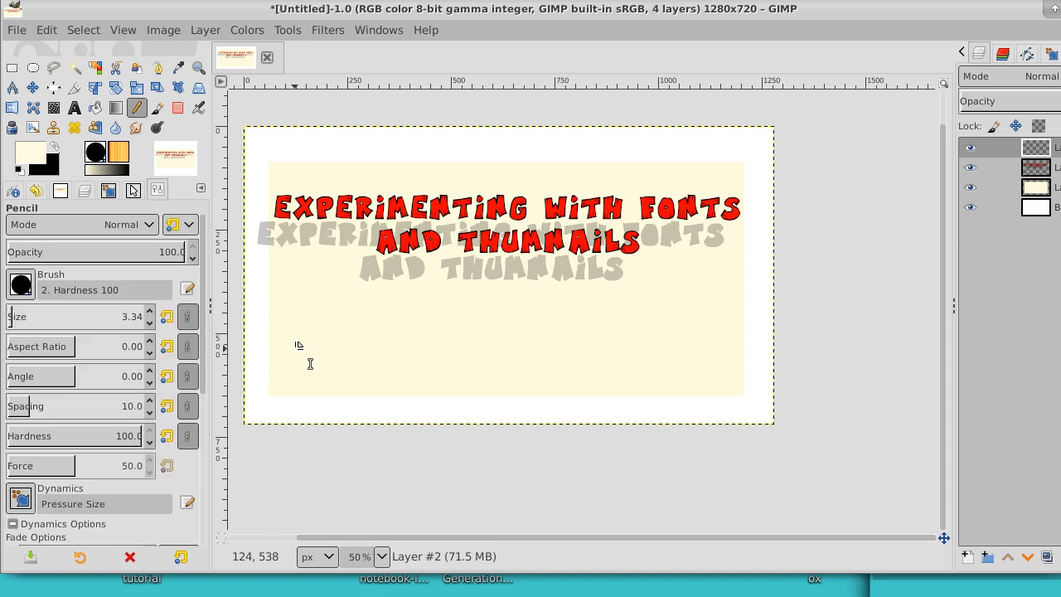
left_click(95, 107)
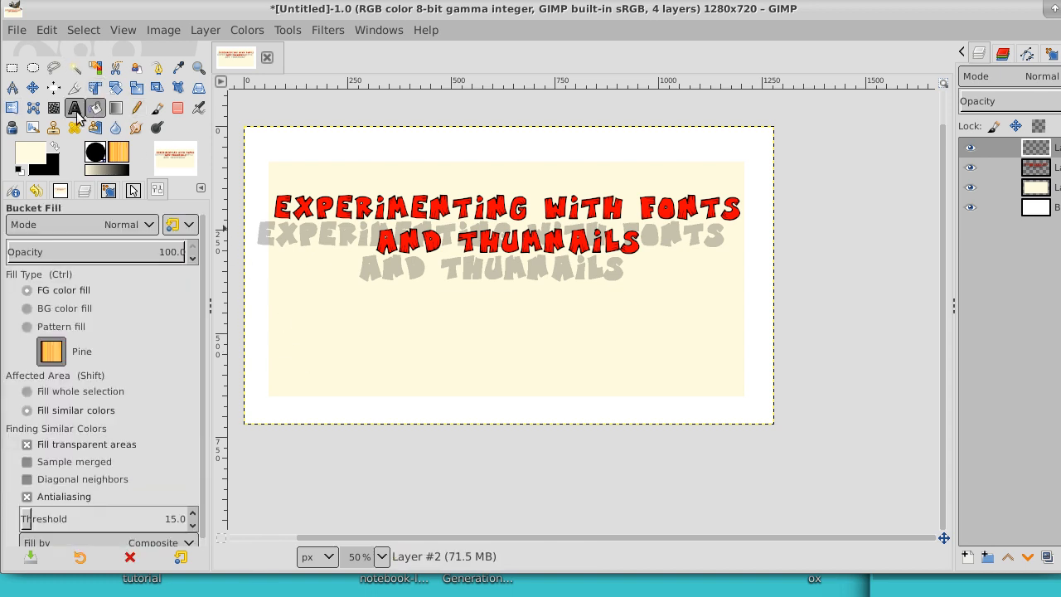
Step: Start a text box in the lower left of the cream panel and set the text color to black 000000
left_click(73, 112)
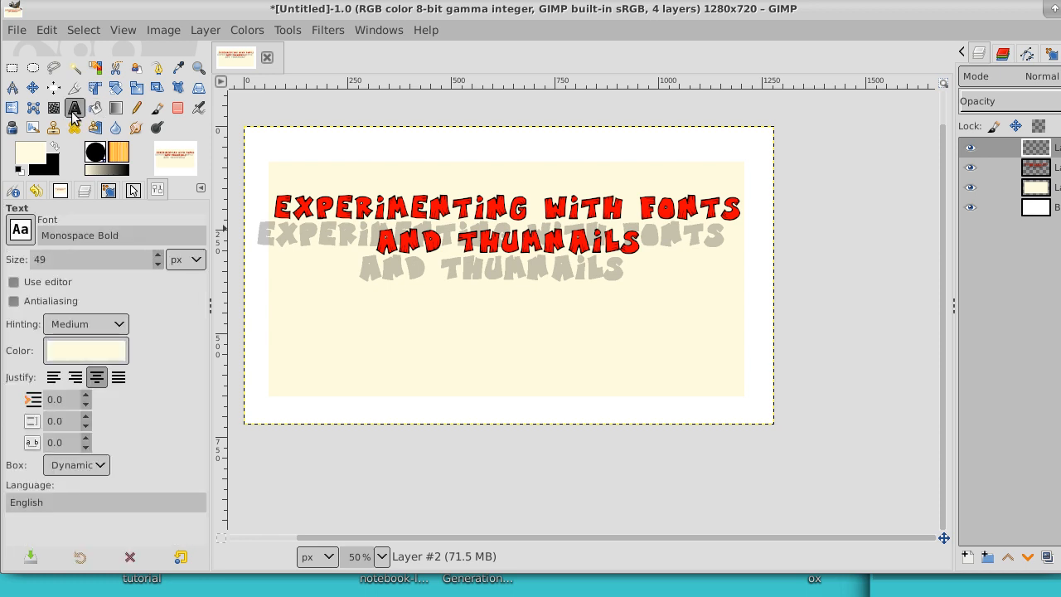
left_click(315, 321)
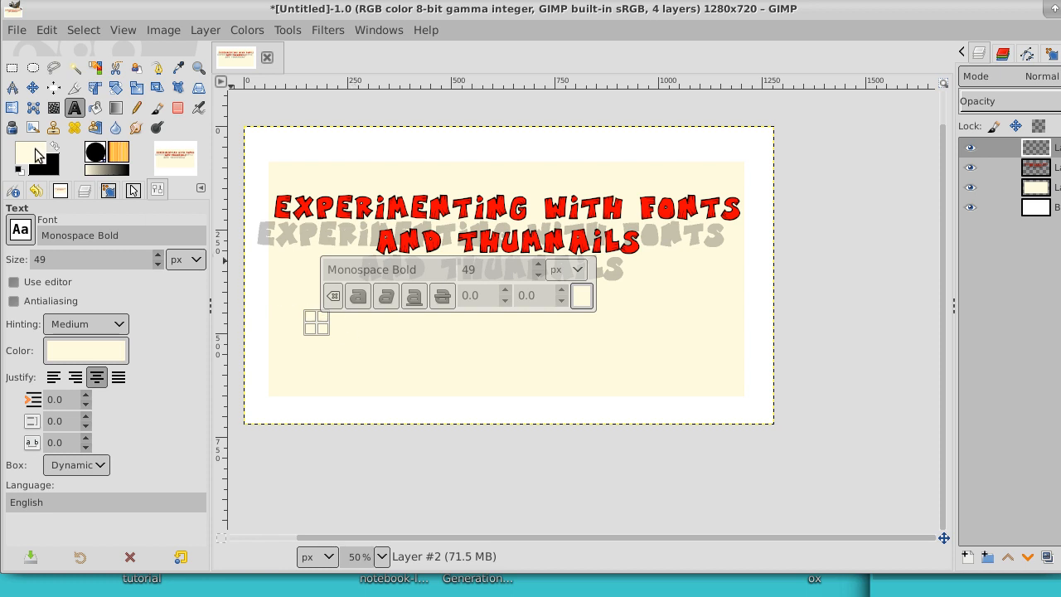
left_click(35, 154)
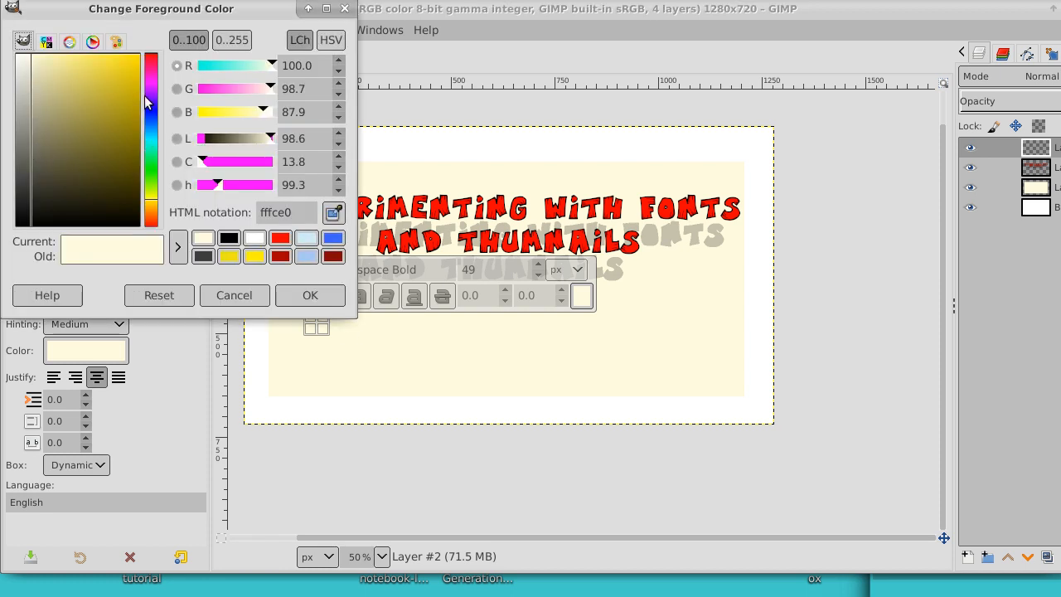
left_click_drag(116, 161, 146, 237)
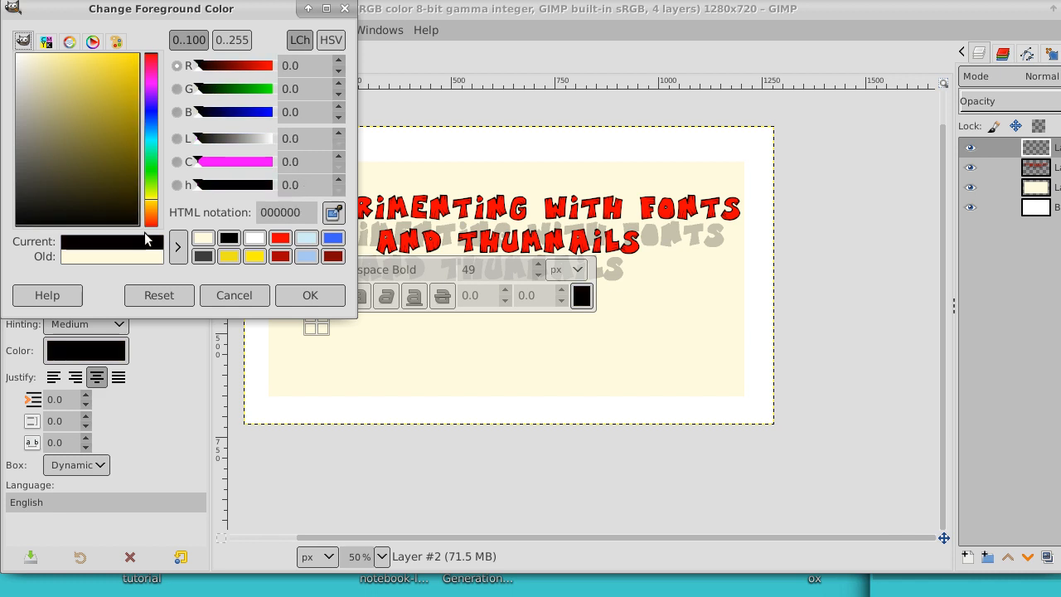
left_click(309, 297)
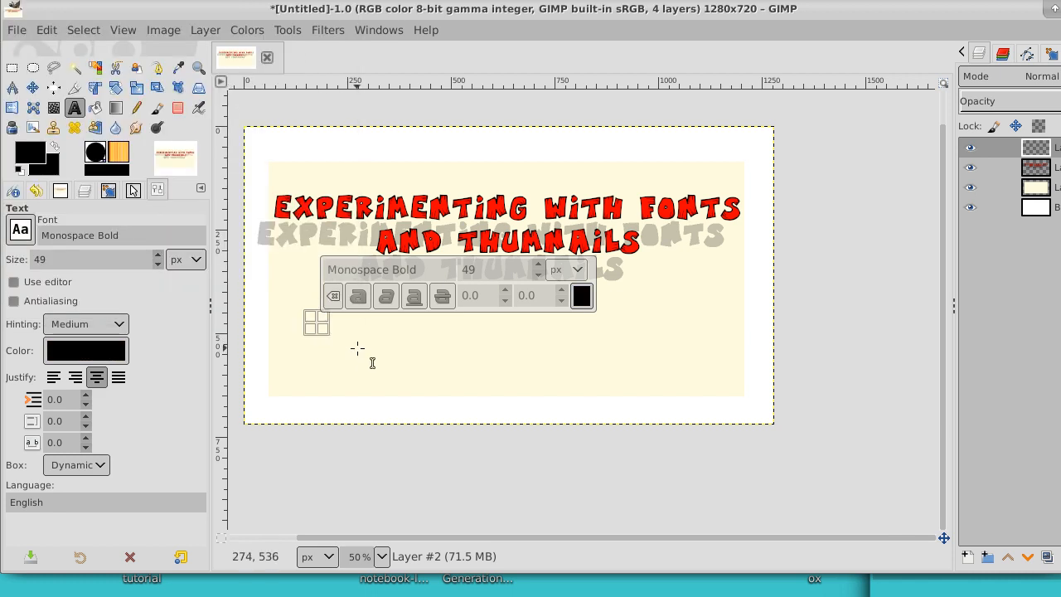
Step: Enter the caption "Fun With Gimp Graphics" in the text box
type("Fu")
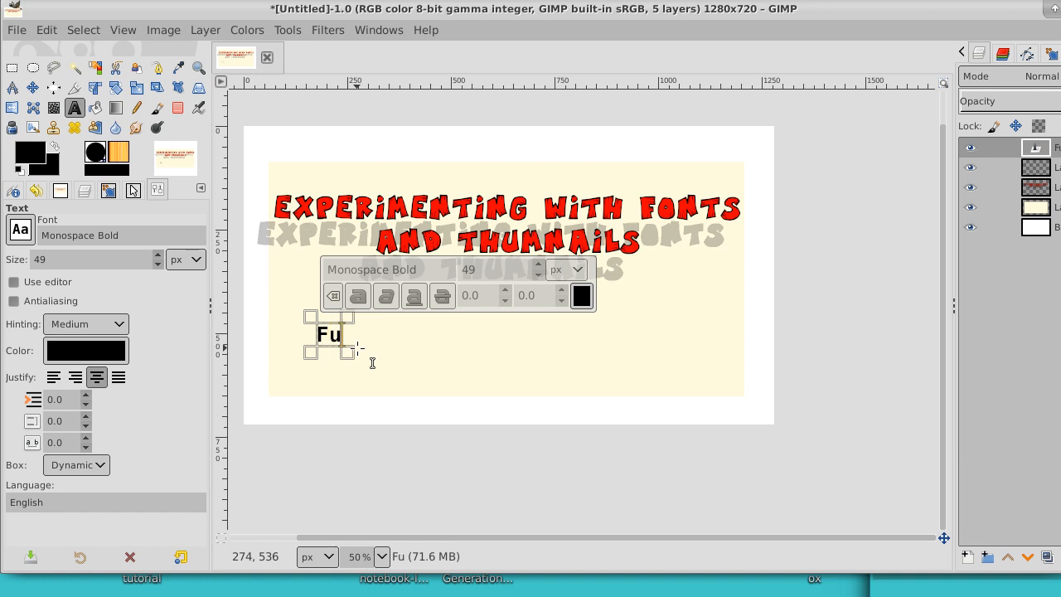
type("n With ")
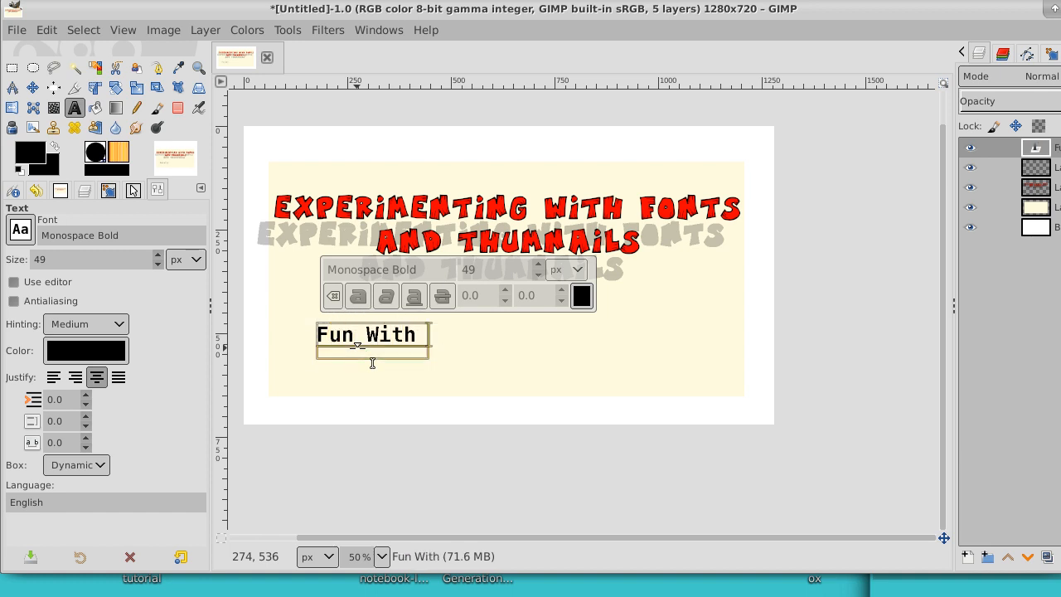
type("Gimp")
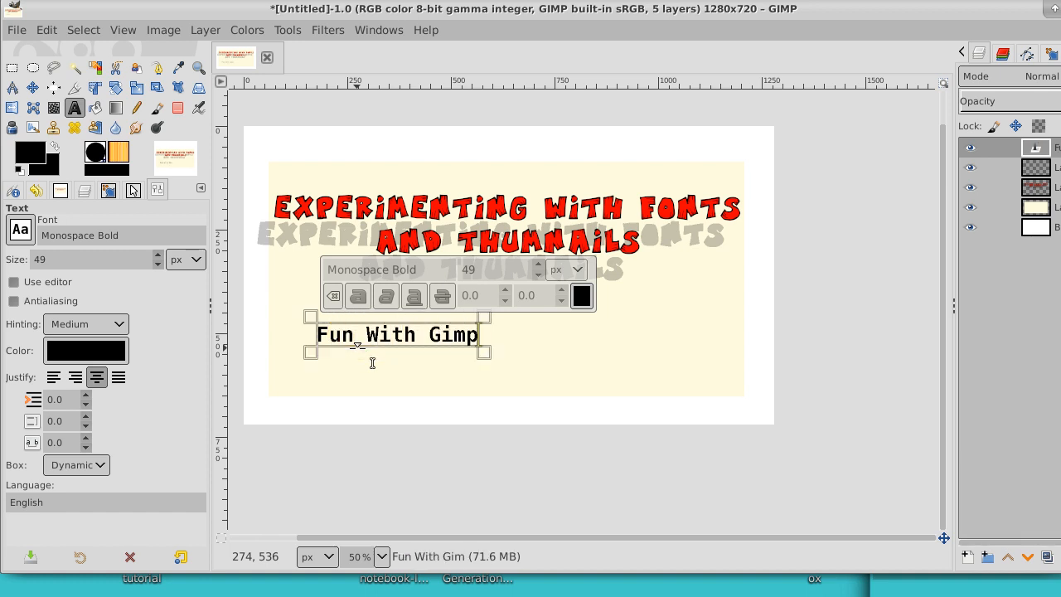
type(" Gr")
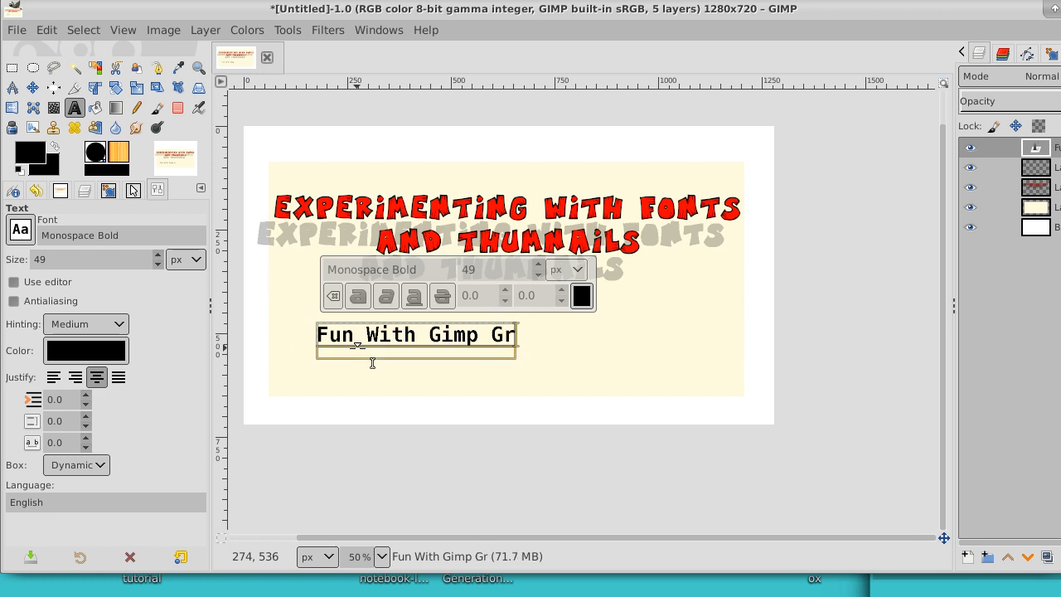
type("aphics")
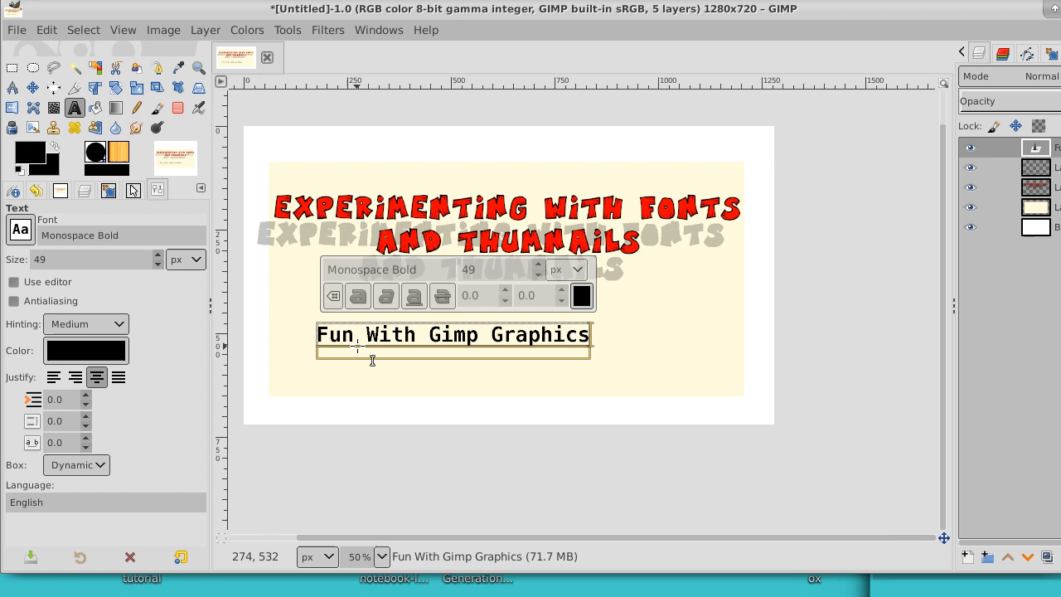
key("BackSpace")
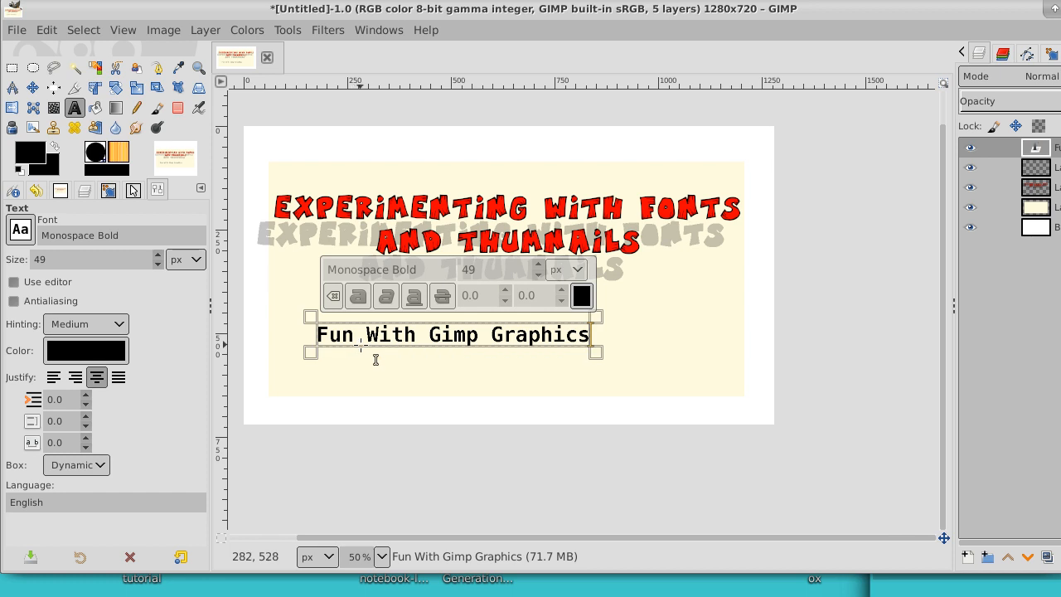
Step: Set the font size of the whole "Fun With Gimp Graphics" caption to 64 px
left_click(417, 343)
key("ctrl+a")
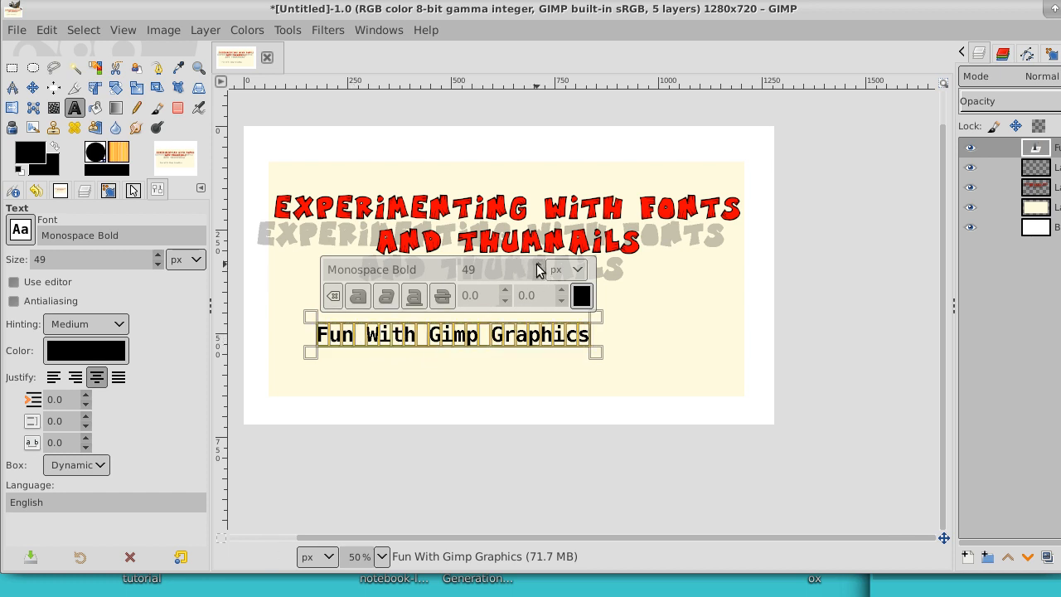
left_click(537, 265)
left_click(537, 265)
left_click(537, 265)
left_click(538, 266)
left_click(538, 265)
left_click(538, 265)
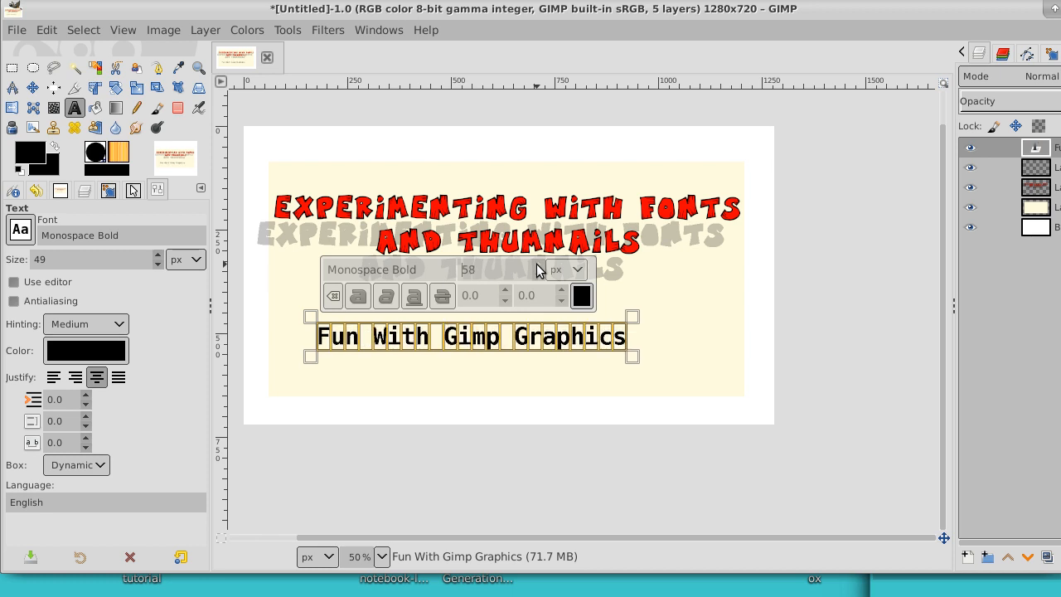
left_click(537, 265)
left_click(538, 265)
left_click(537, 265)
left_click(538, 265)
left_click(537, 266)
left_click(537, 266)
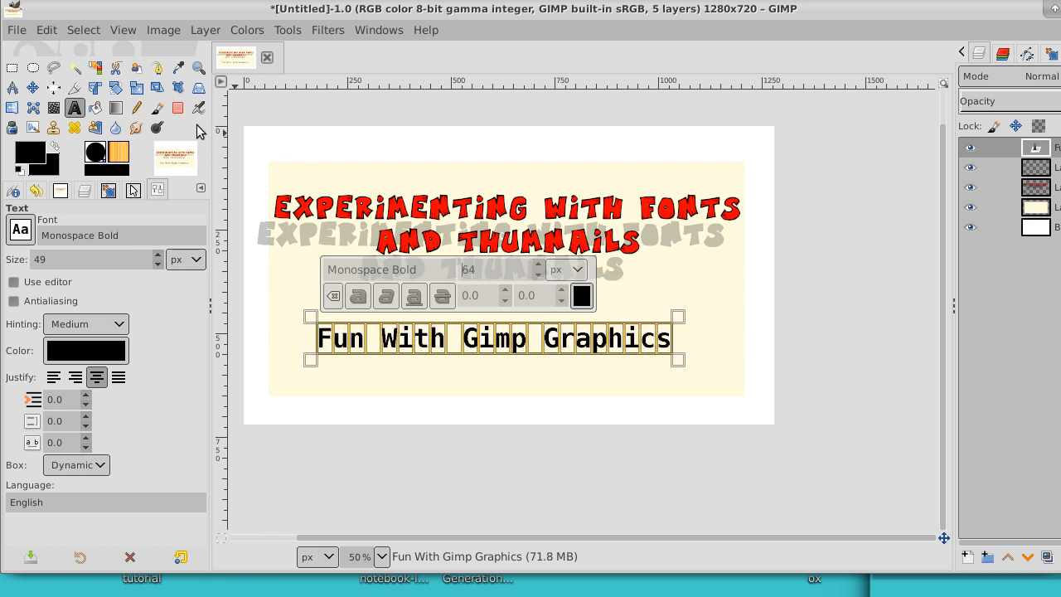
Step: Move the caption slightly down and right within the cream panel and fit its layer to the image size
left_click(33, 88)
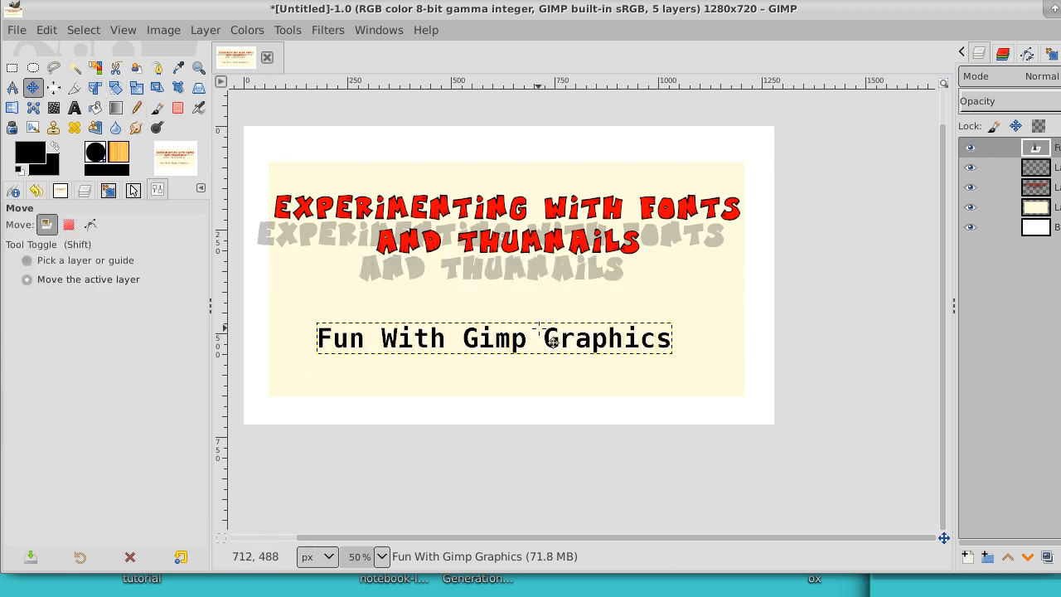
left_click(560, 350)
left_click_drag(560, 349, 570, 366)
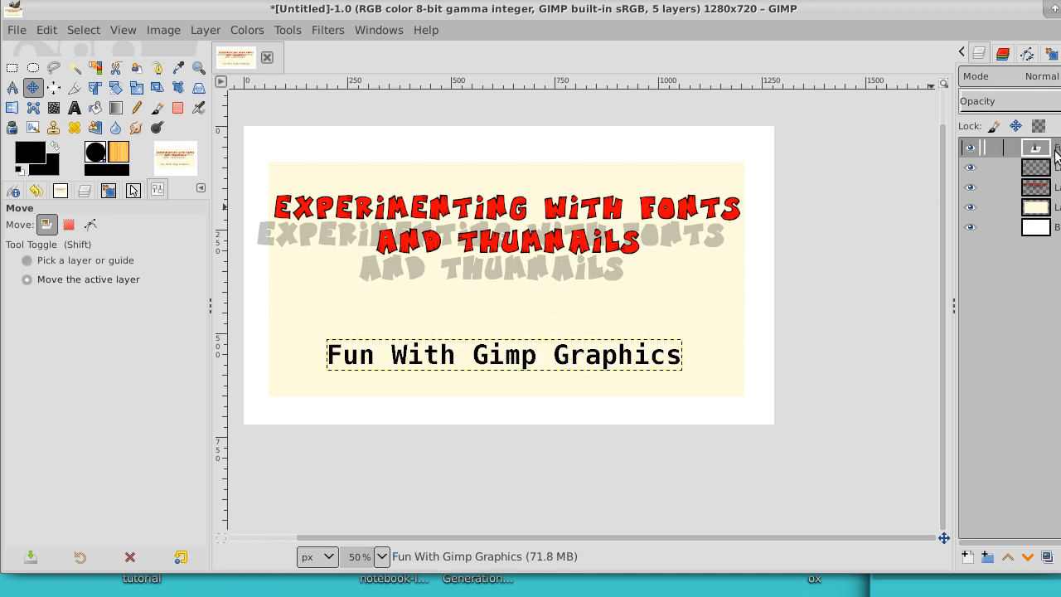
right_click(1004, 147)
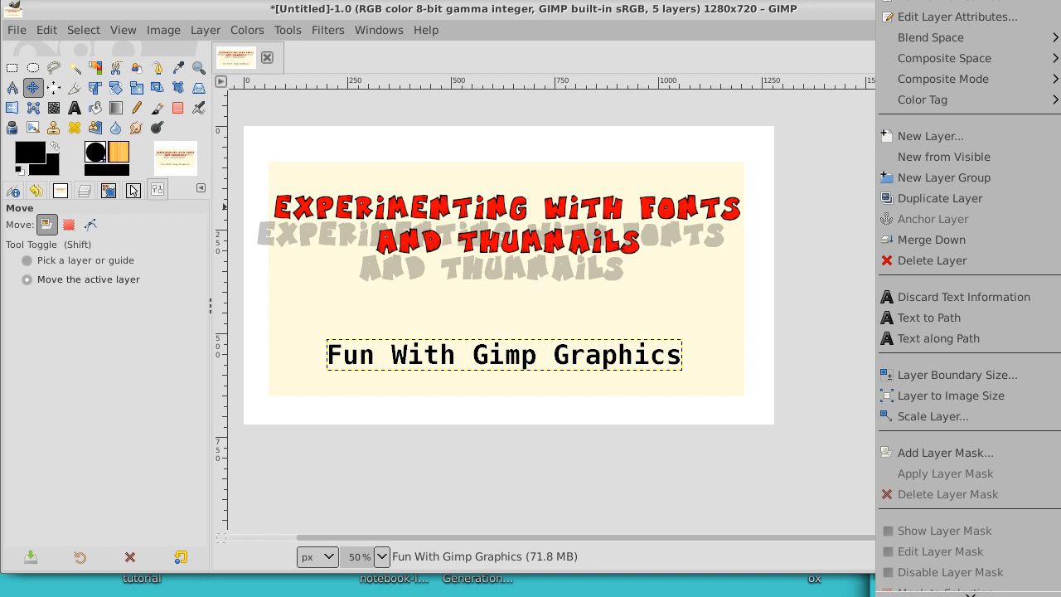
left_click(1004, 389)
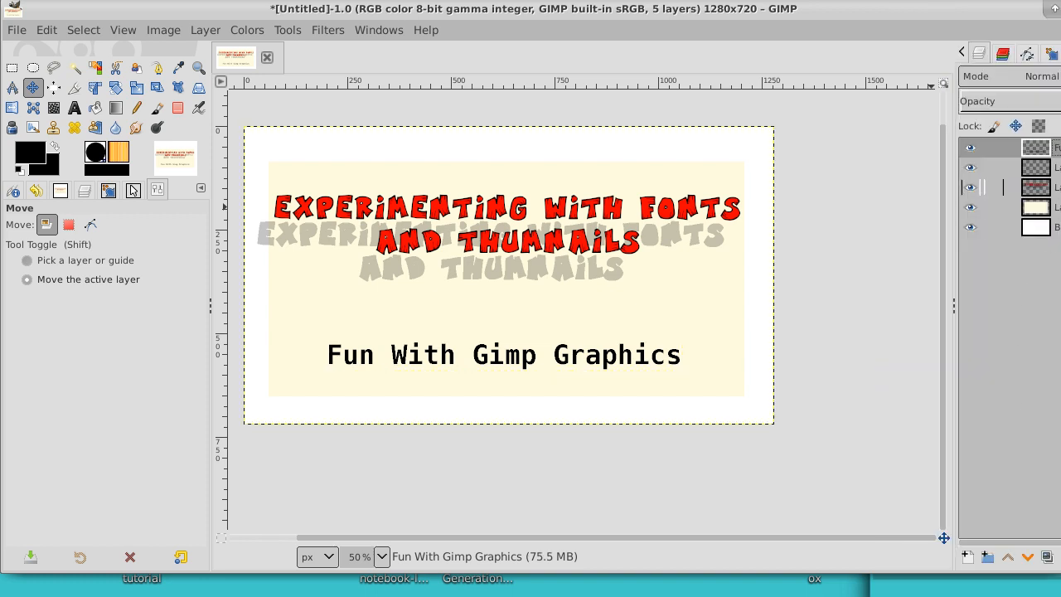
Step: Add a new transparent 1280 × 720 px layer directly beneath the caption's text layer
left_click(999, 168)
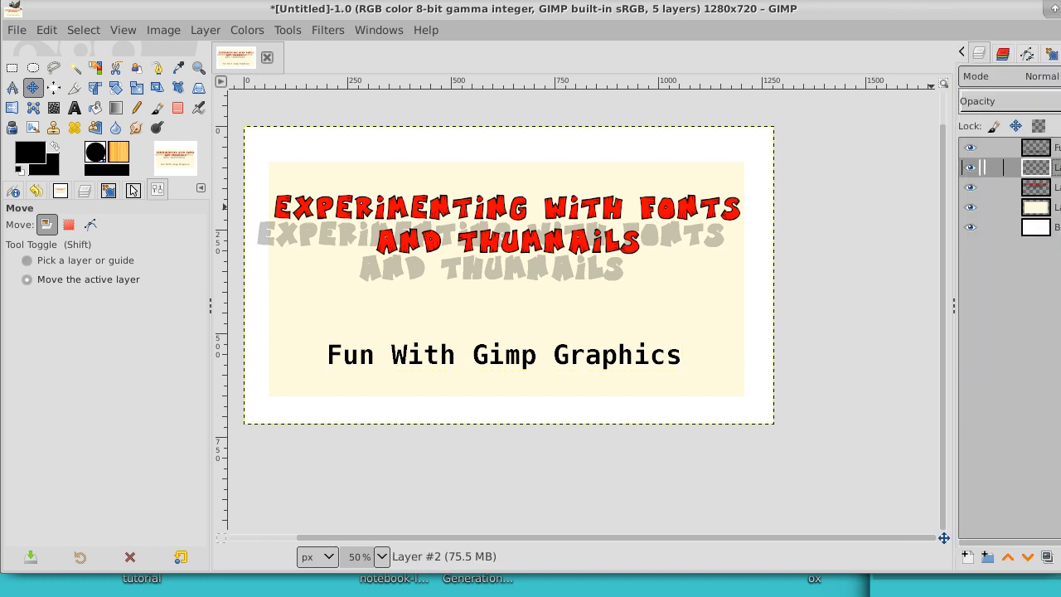
left_click(967, 558)
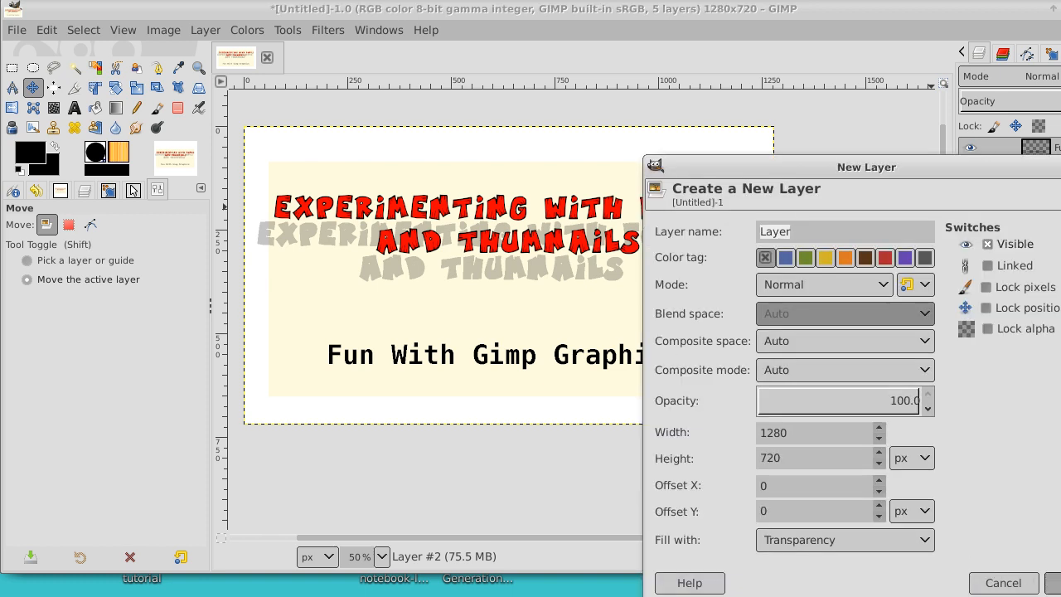
key("Return")
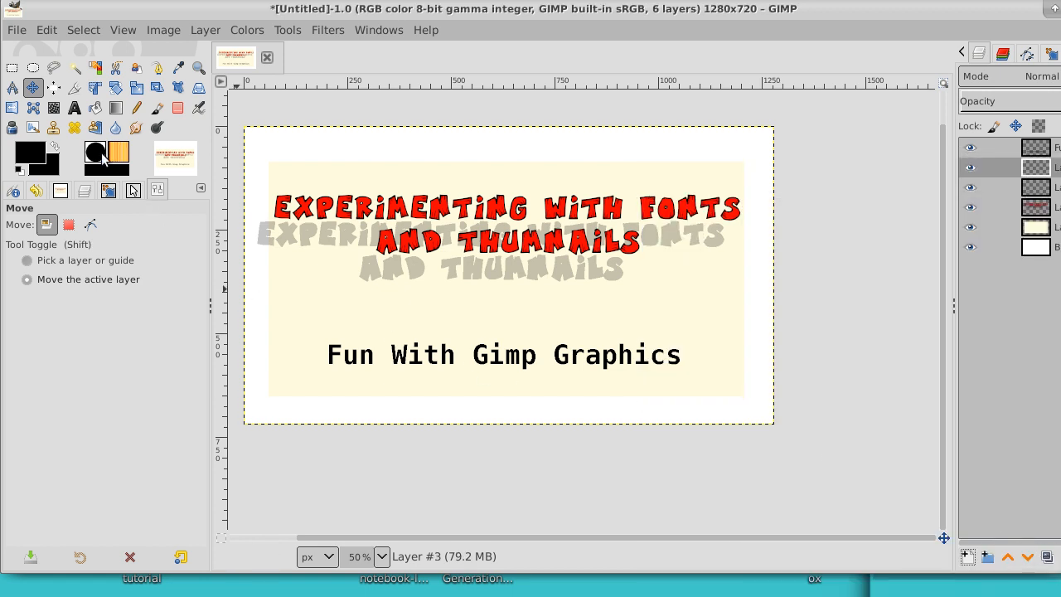
Step: Set the foreground color to the golden yellow ffc700 for a Paths tool shape
left_click(158, 70)
left_click(36, 160)
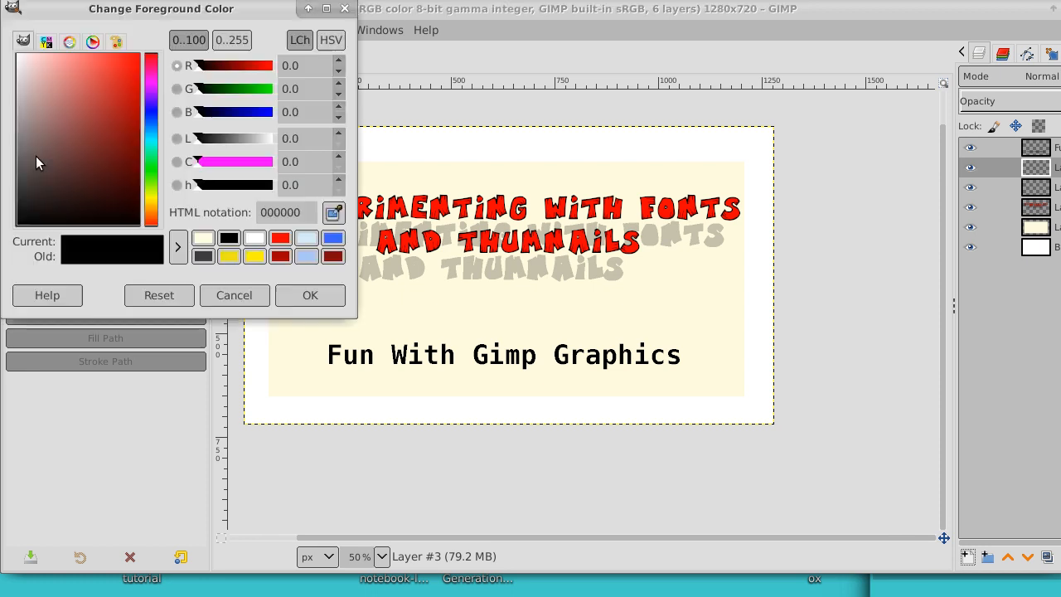
left_click(150, 205)
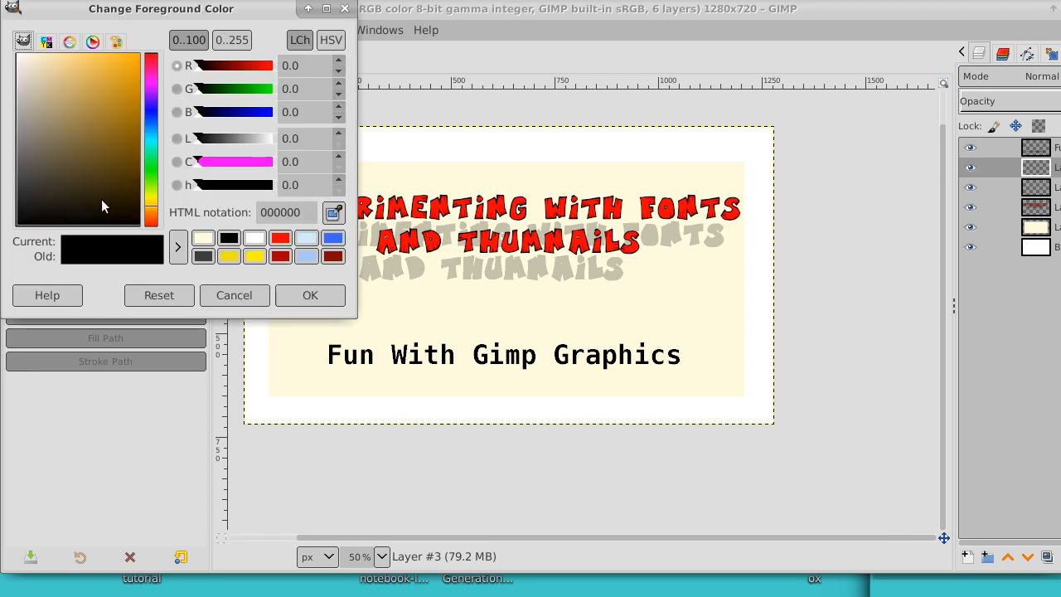
left_click_drag(101, 200, 142, 43)
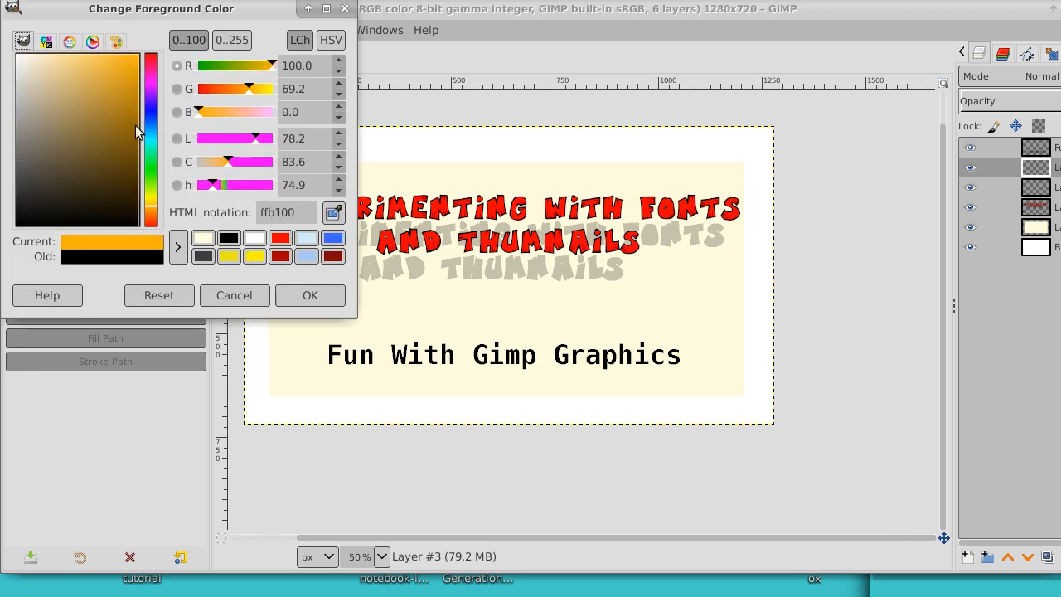
left_click(151, 211)
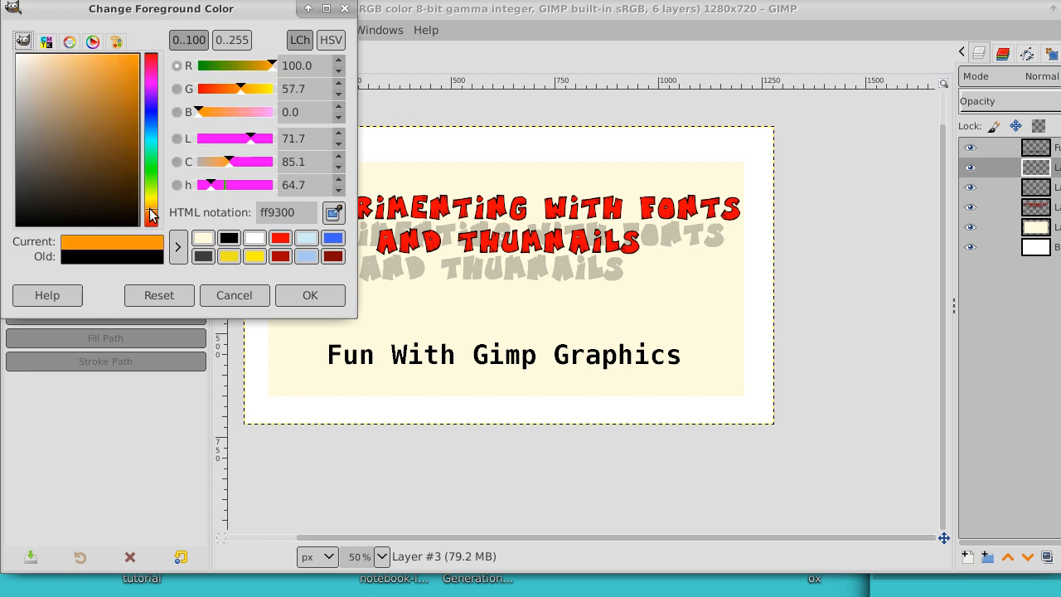
left_click(150, 204)
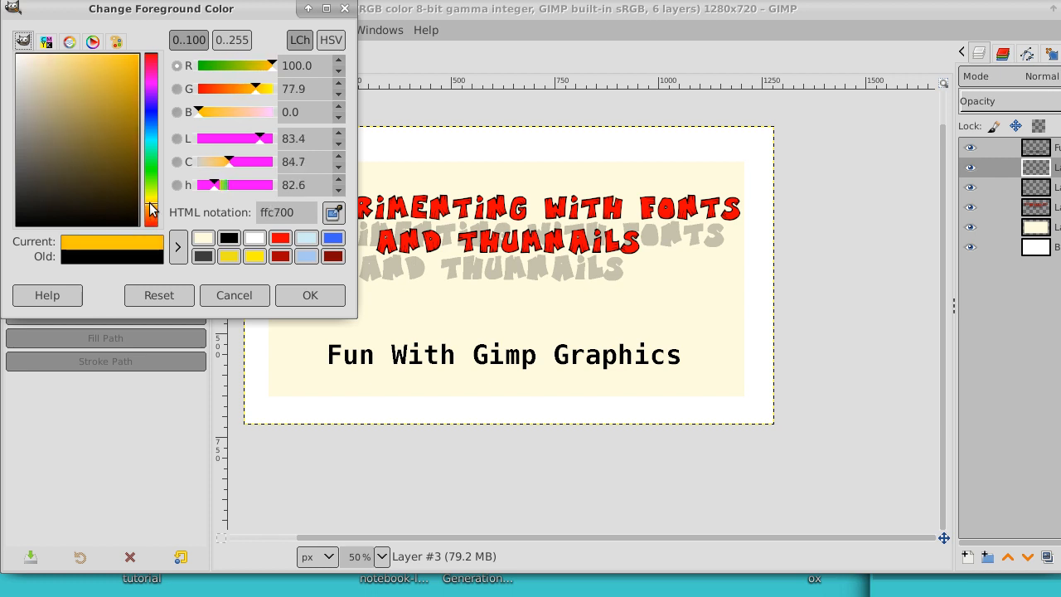
left_click(309, 296)
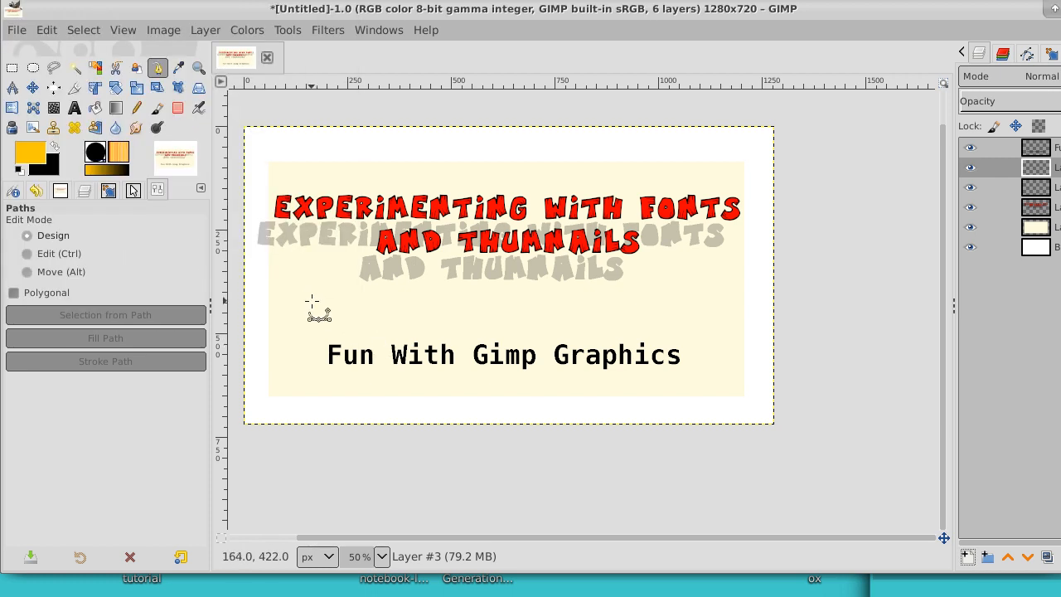
Step: Draw a jagged, spiky starburst path around the "Fun With Gimp Graphics" caption, spanning most of the cream panel's width
left_click(311, 301)
left_click(337, 348)
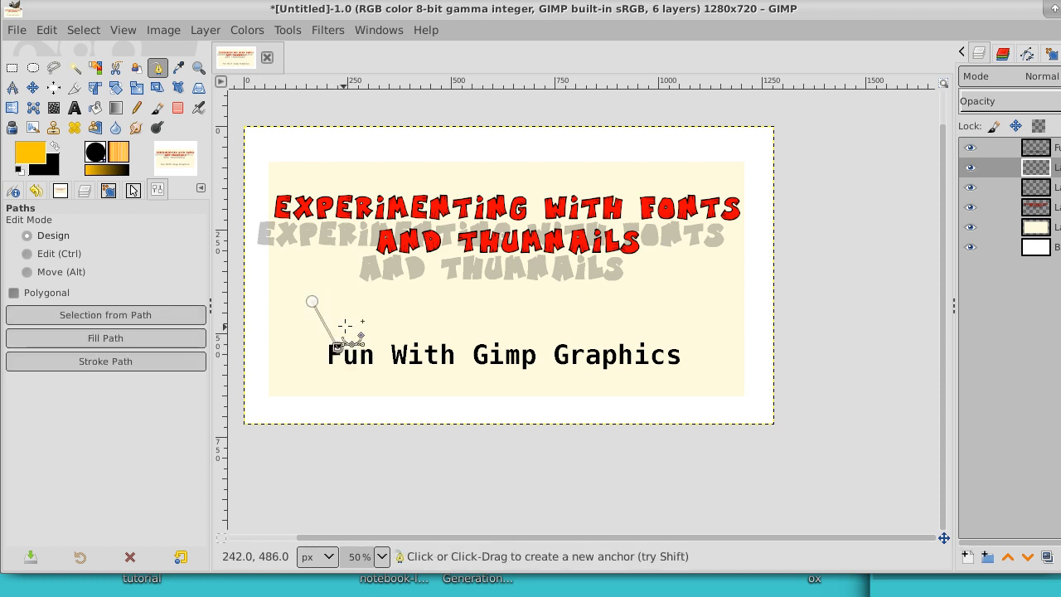
left_click(356, 306)
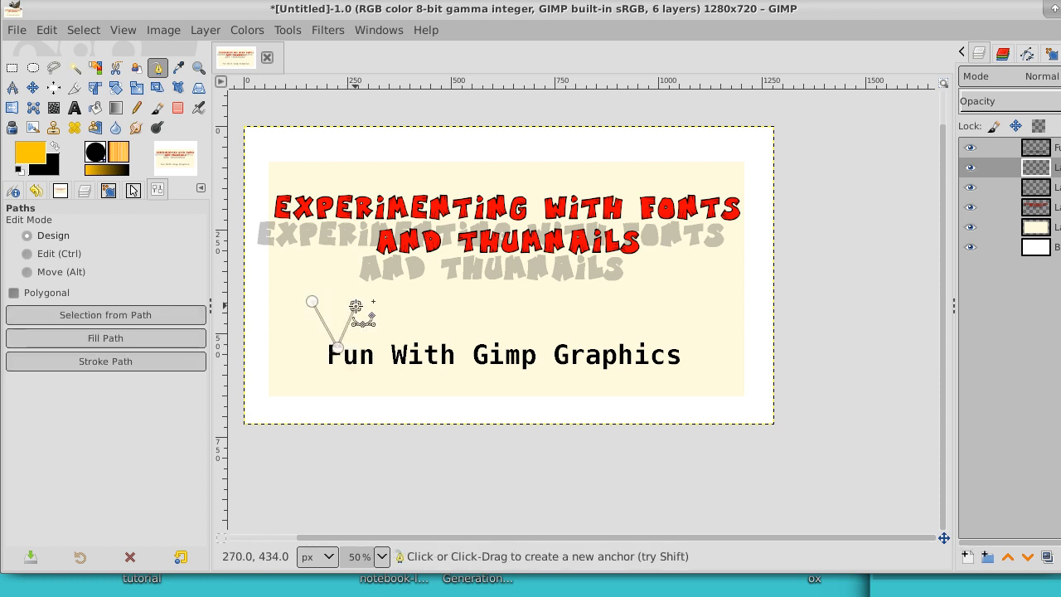
left_click(365, 351)
left_click(419, 310)
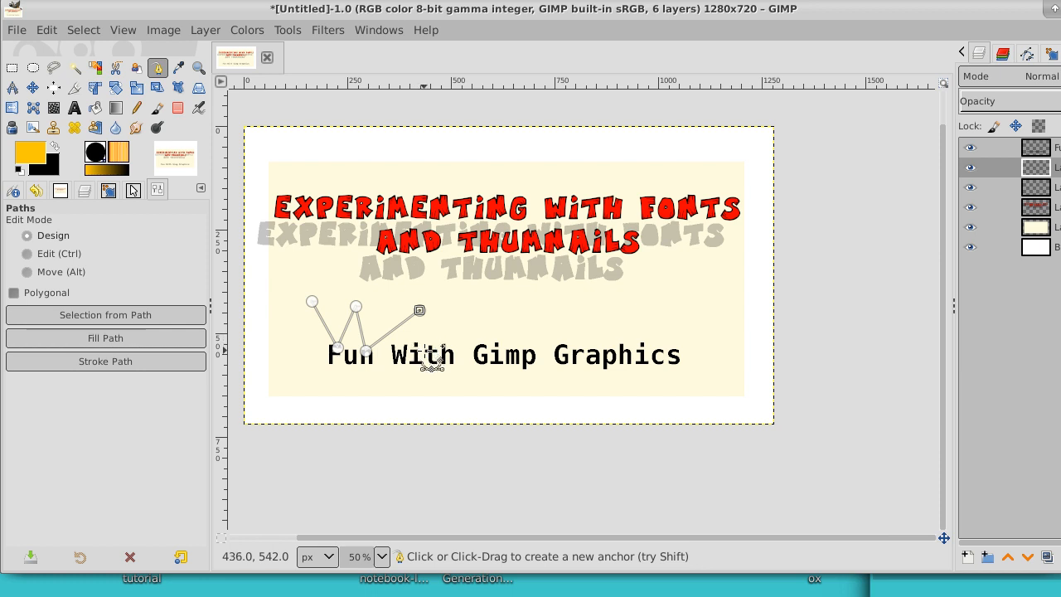
left_click(424, 352)
left_click(469, 288)
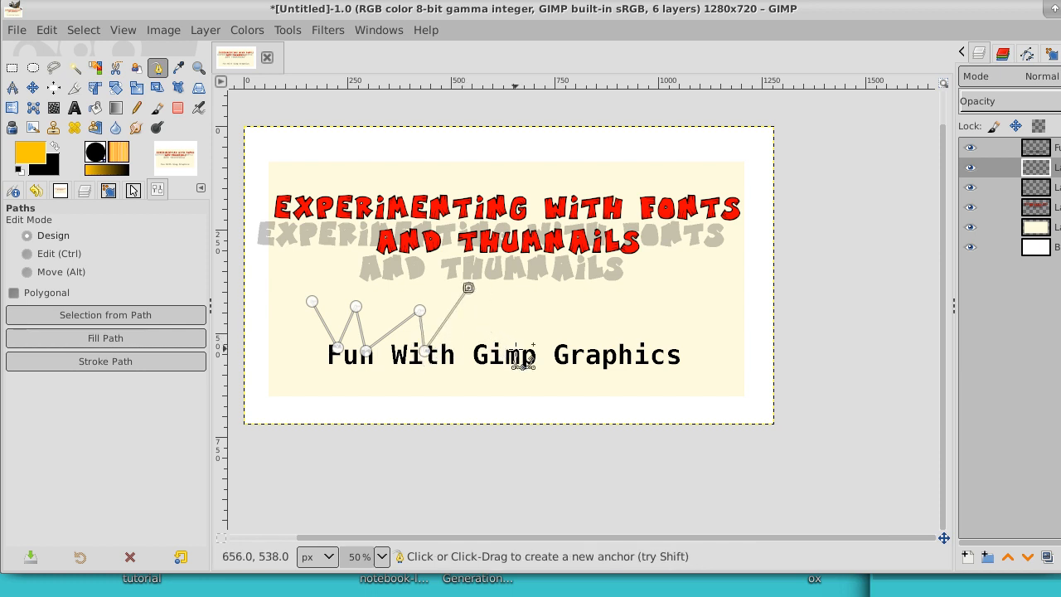
left_click(517, 349)
left_click(545, 292)
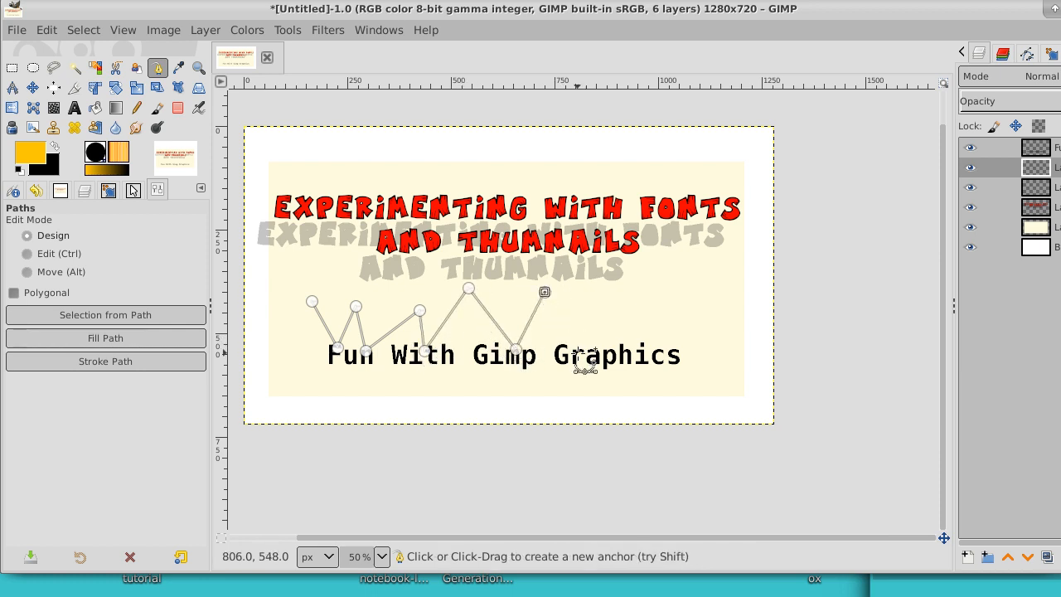
left_click(582, 352)
left_click(631, 310)
left_click(622, 351)
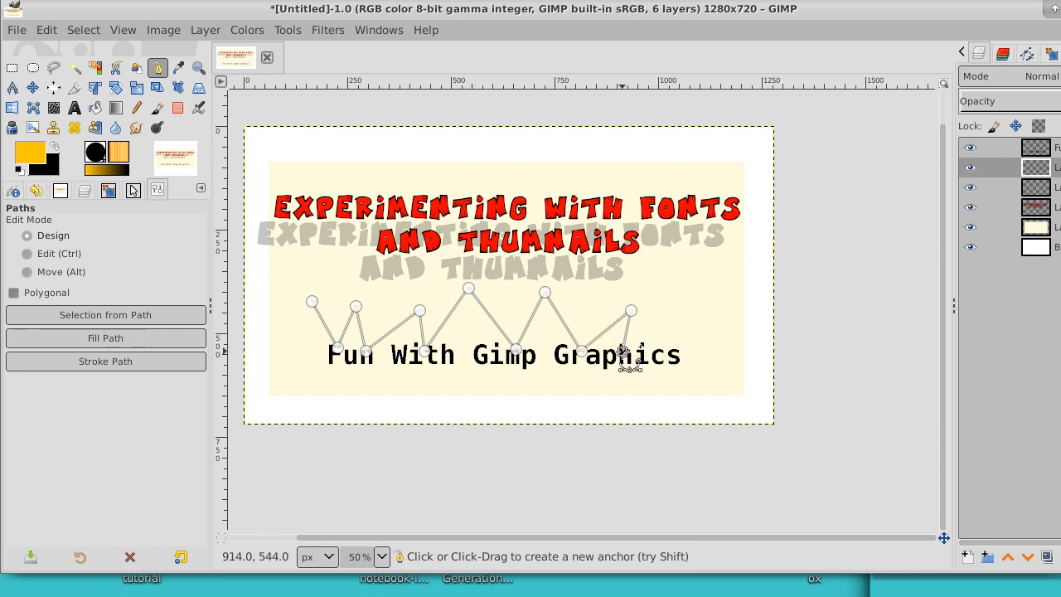
left_click(706, 298)
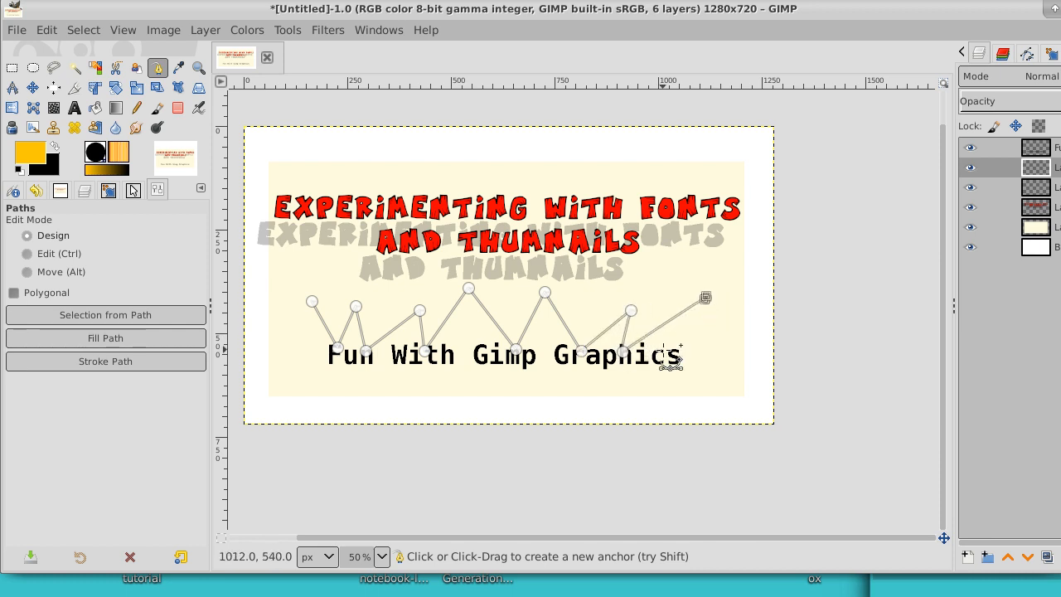
left_click(727, 357)
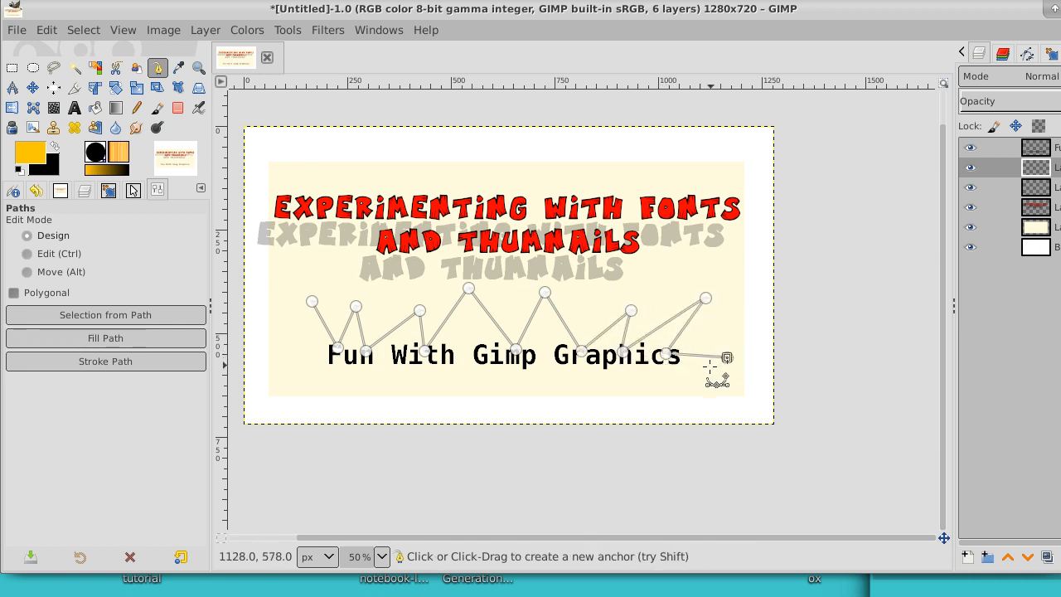
left_click(668, 379)
left_click(649, 394)
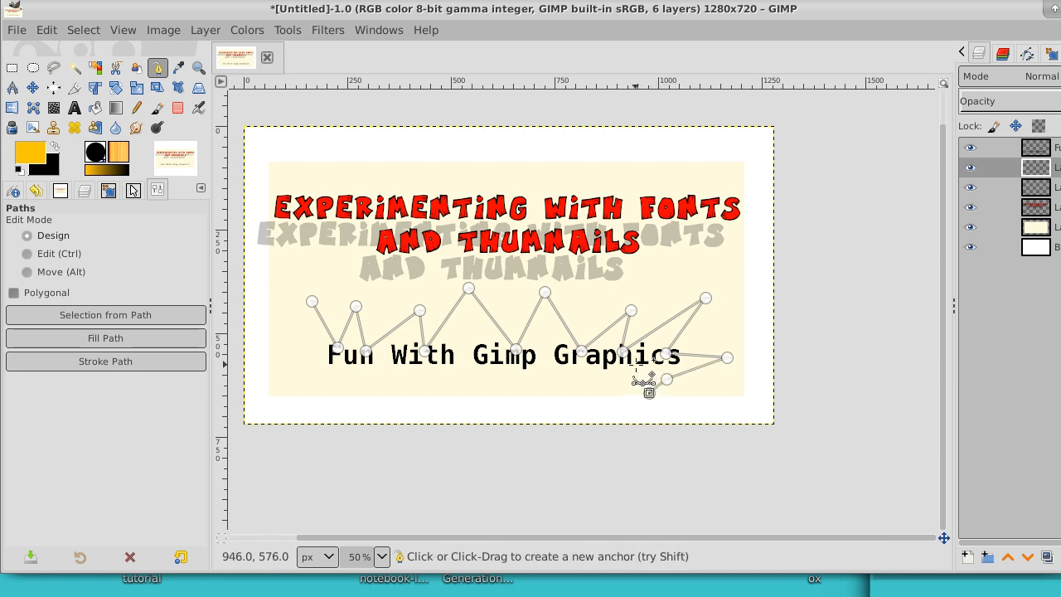
left_click(637, 366)
left_click(572, 394)
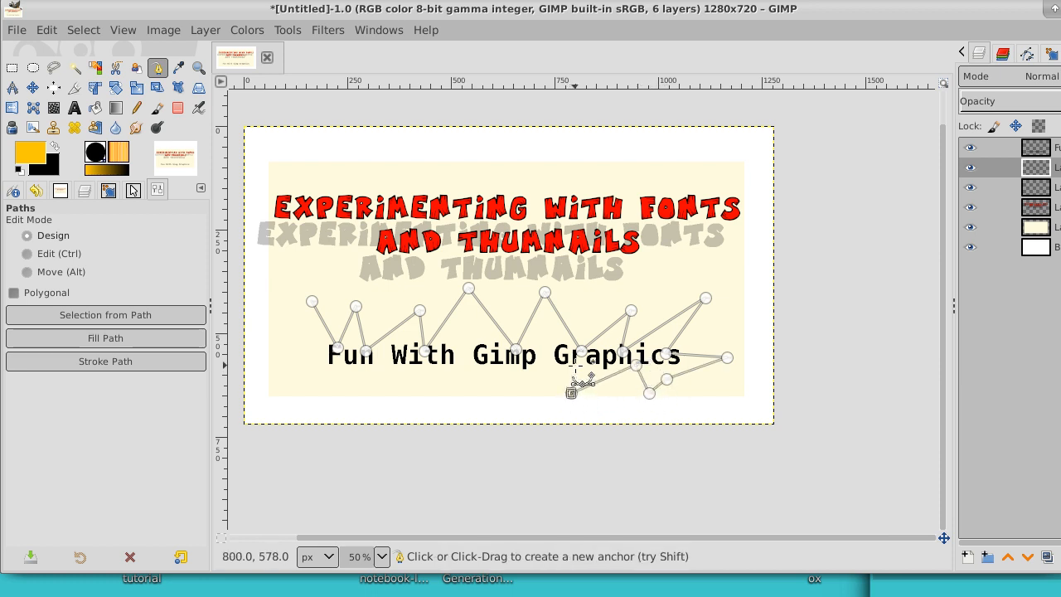
left_click(576, 365)
left_click(501, 386)
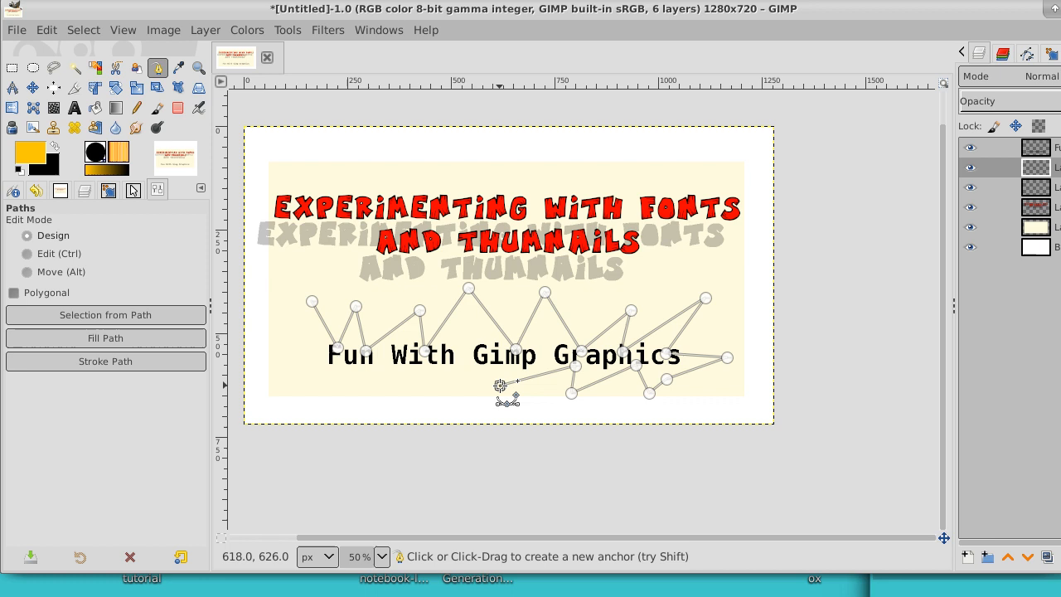
left_click(483, 353)
left_click(413, 375)
left_click(396, 351)
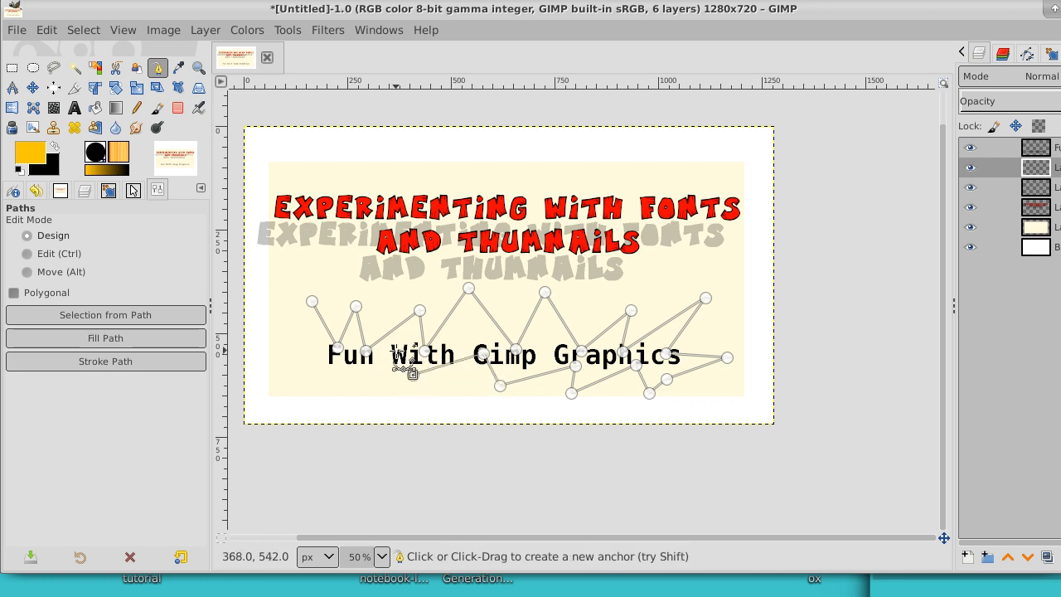
left_click(350, 389)
left_click(349, 359)
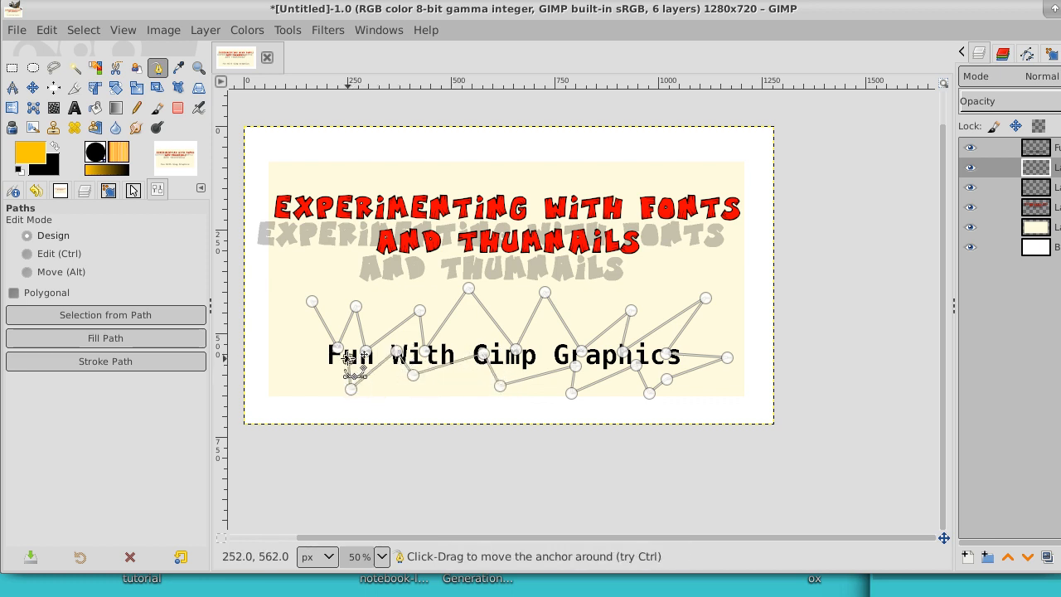
left_click(297, 378)
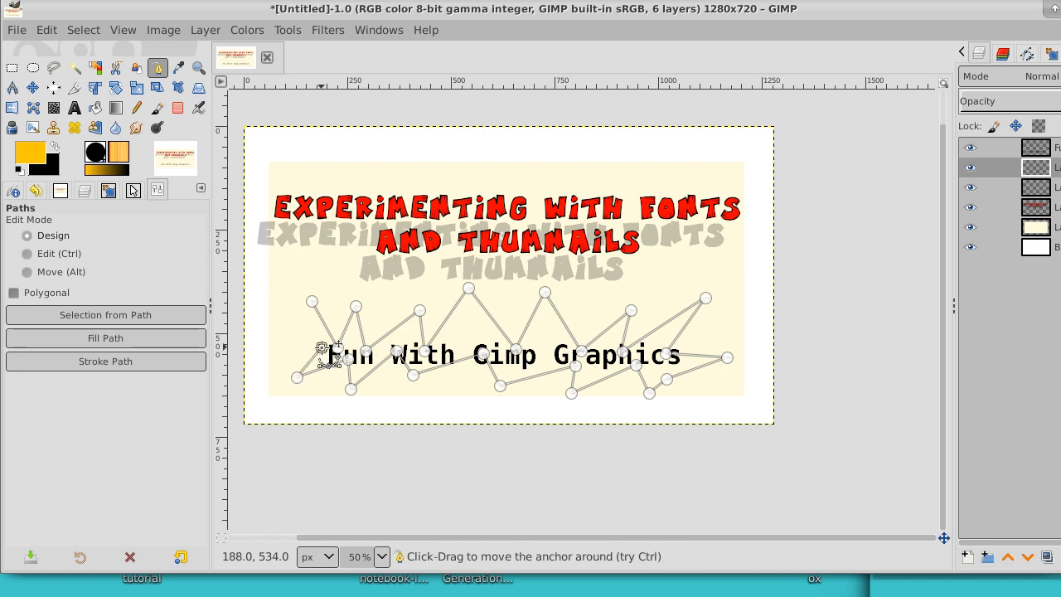
Step: Convert the jagged starburst path into a selection
left_click(45, 31)
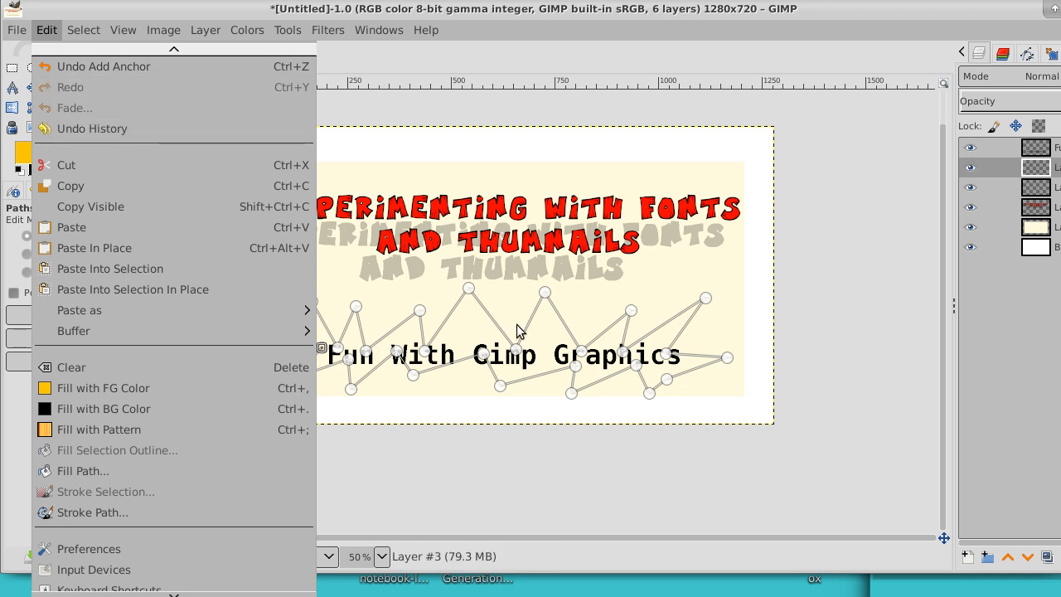
left_click(703, 67)
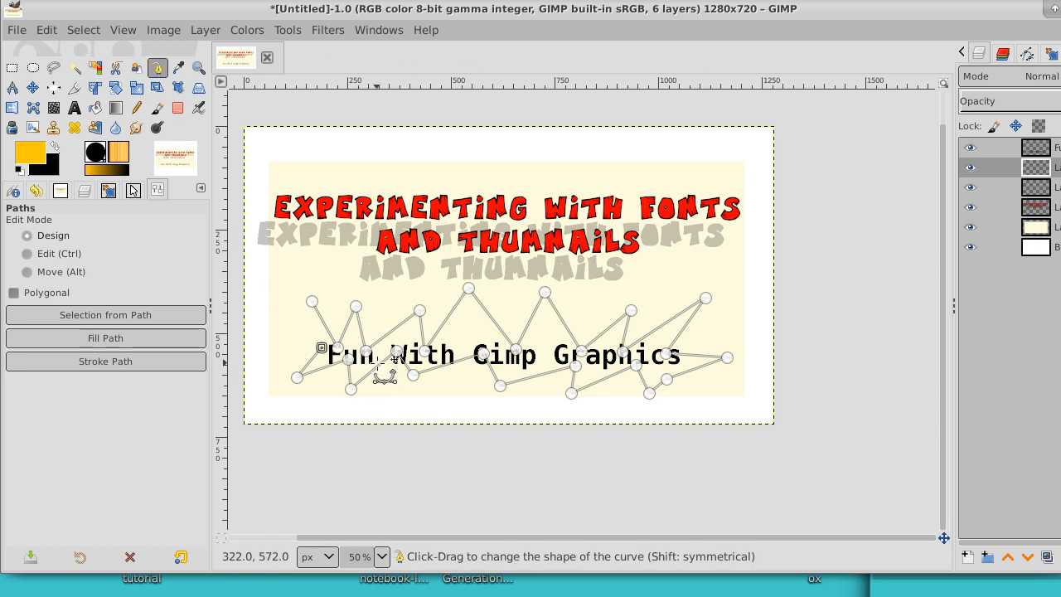
left_click(83, 31)
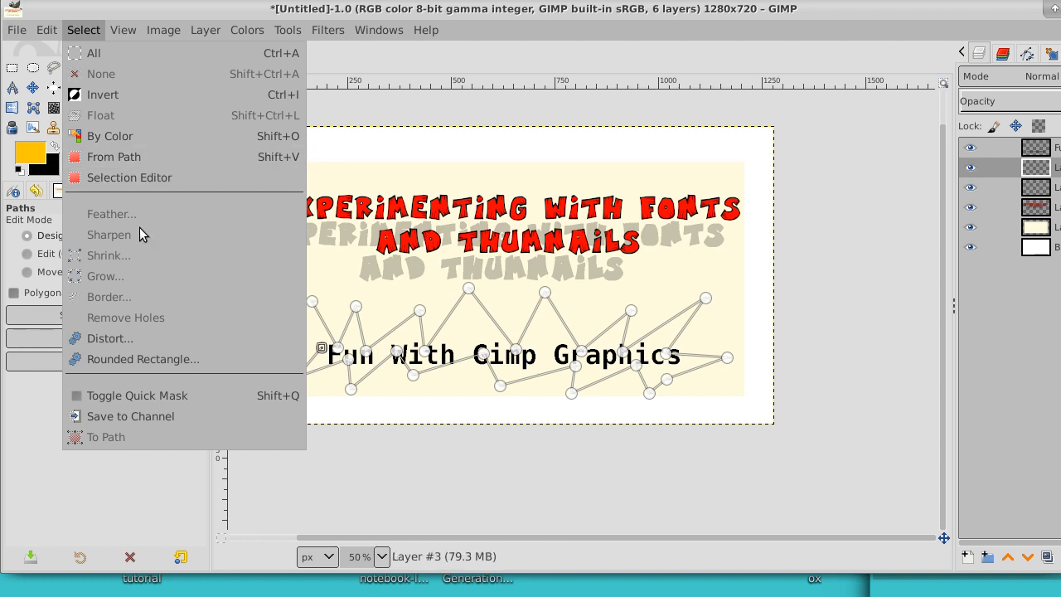
left_click(135, 157)
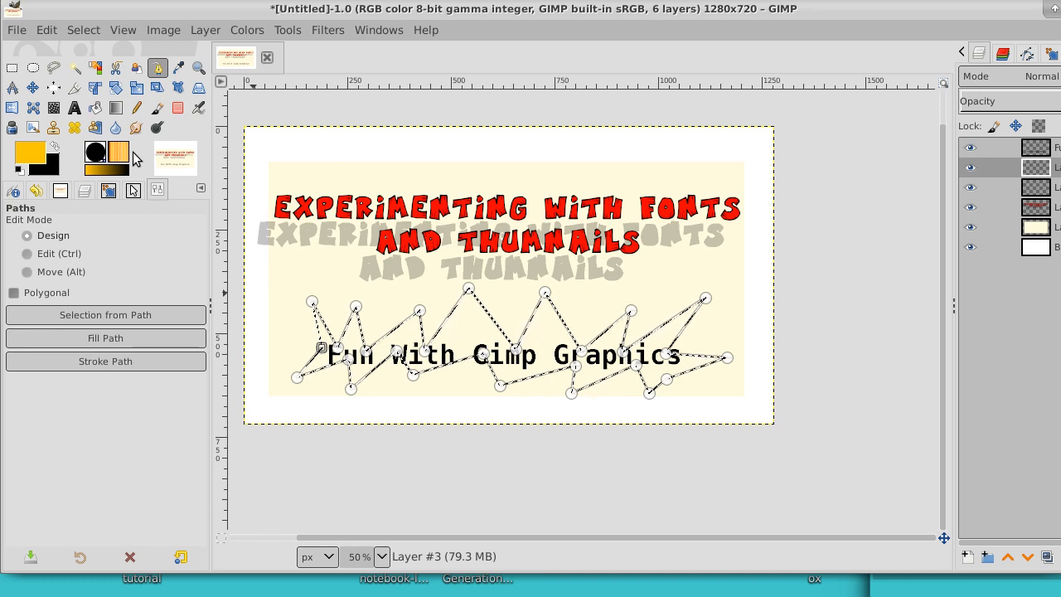
Step: Fill the starburst selection with the golden-yellow foreground color and clear the selection
left_click(96, 108)
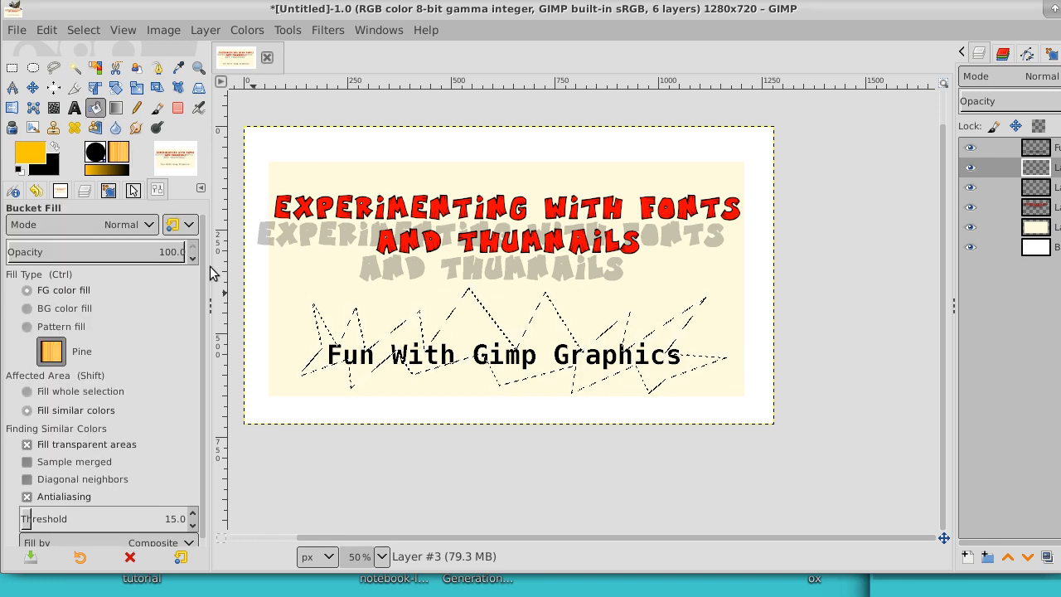
left_click(349, 354)
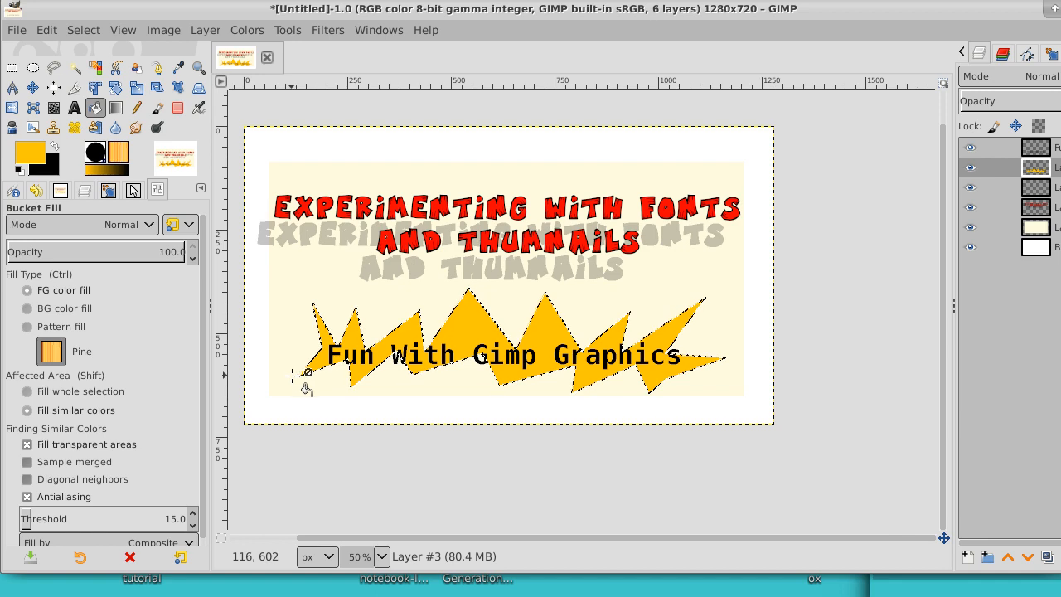
left_click(84, 29)
left_click(92, 74)
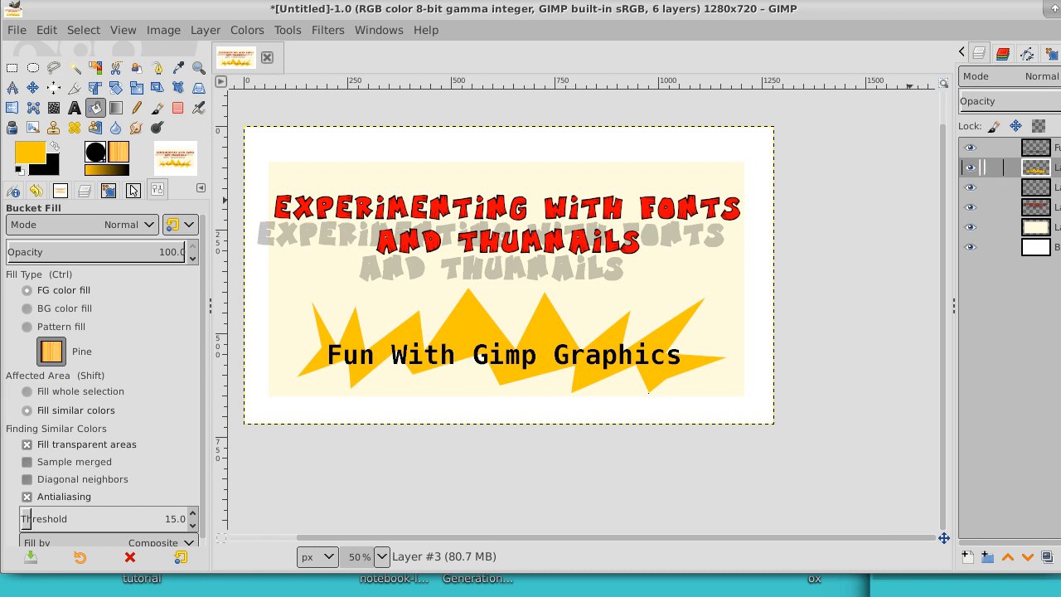
Step: Add a transparent 1280 × 720 px layer above the starburst and select a rectangle about 864 × 84 px around the caption
left_click(12, 70)
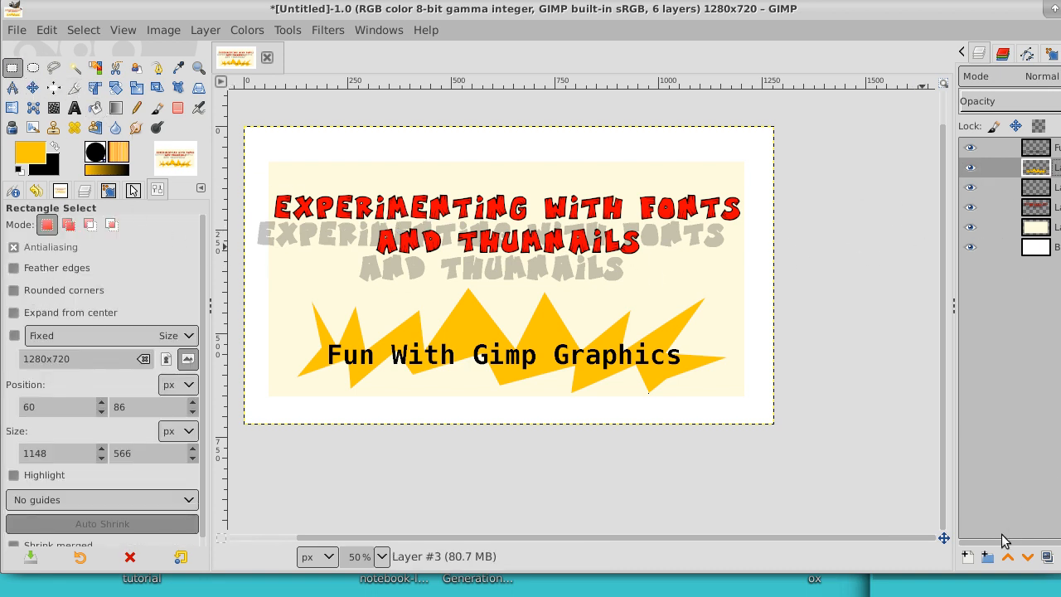
left_click(968, 557)
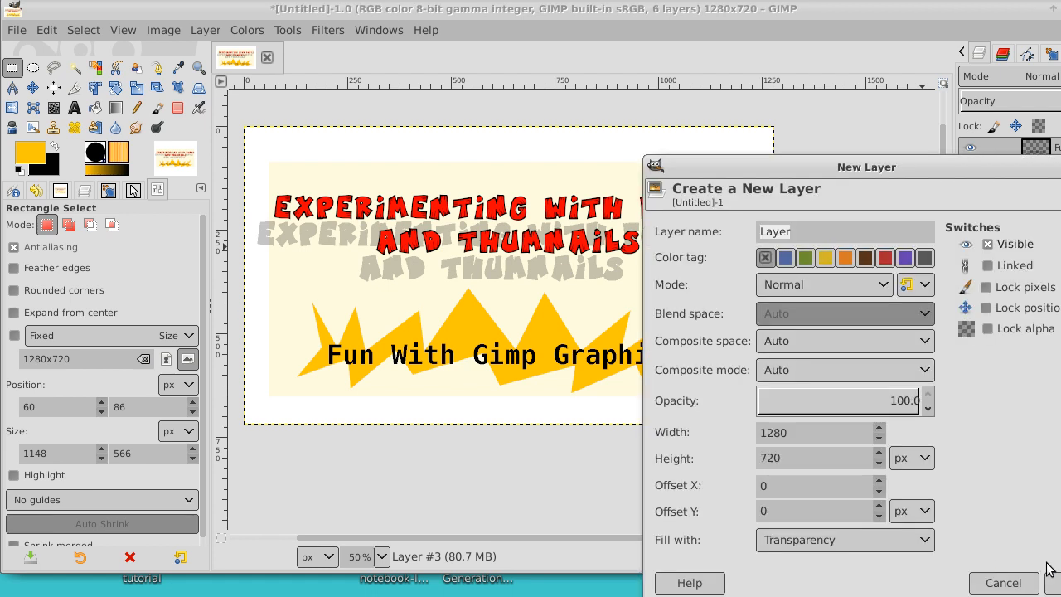
left_click(1055, 583)
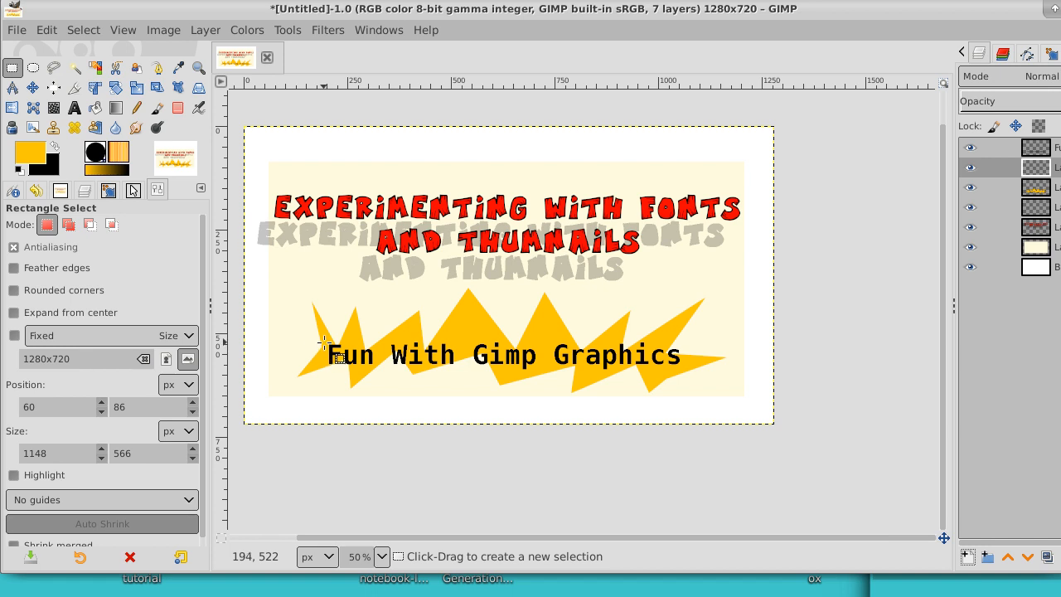
left_click_drag(325, 343, 684, 375)
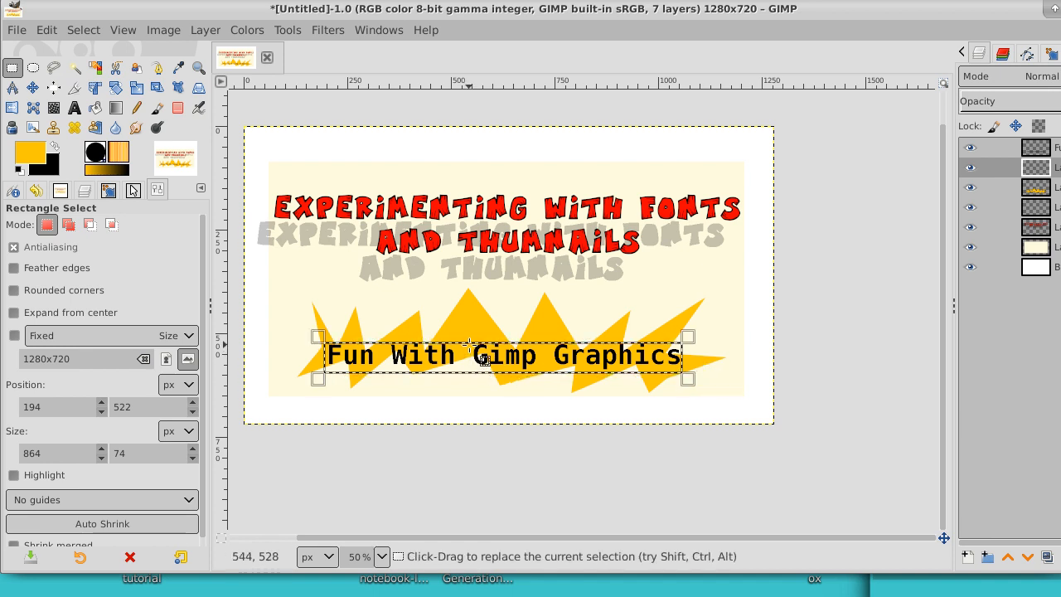
left_click_drag(478, 347, 470, 340)
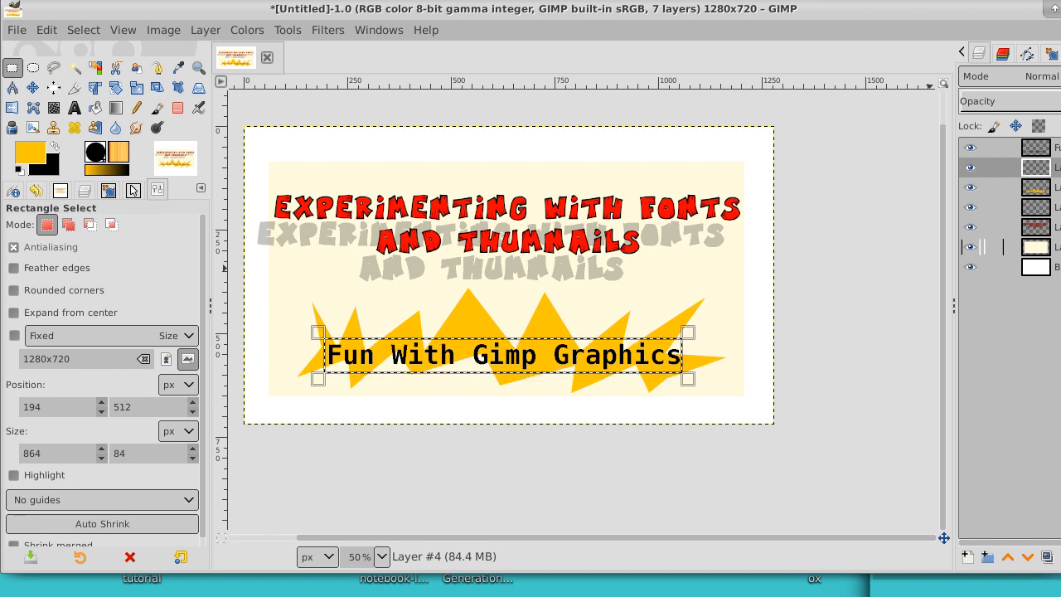
Step: Sample the cream color from the panel's layer as the foreground color
left_click(1003, 246)
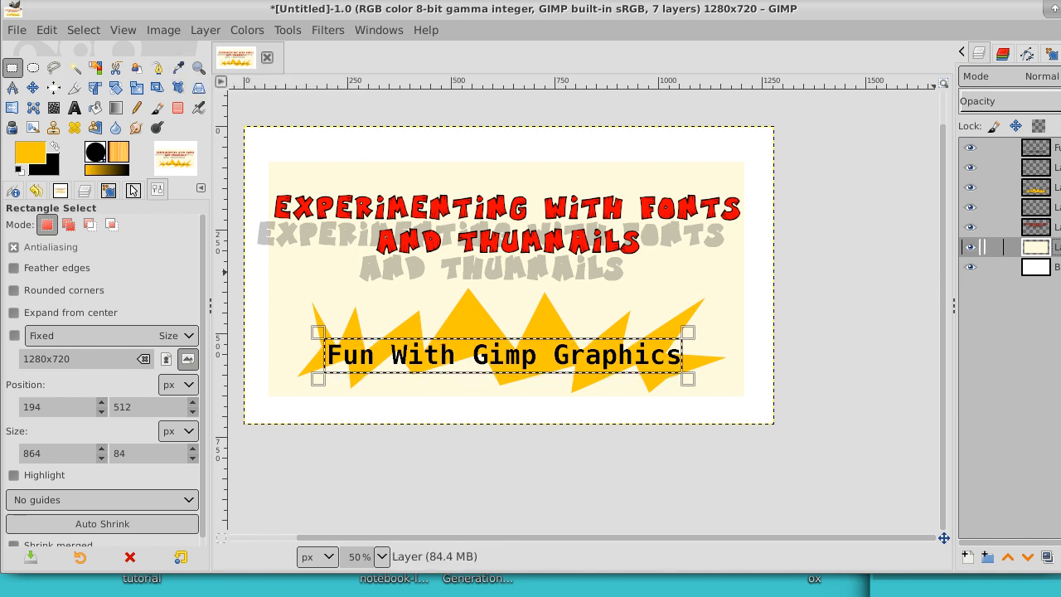
left_click(179, 71)
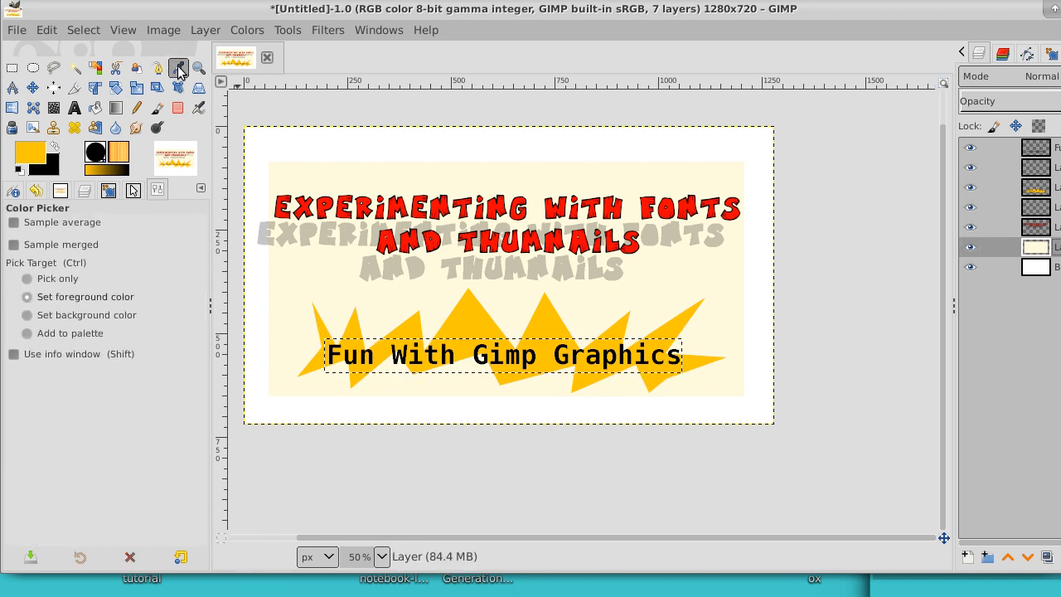
left_click(280, 270)
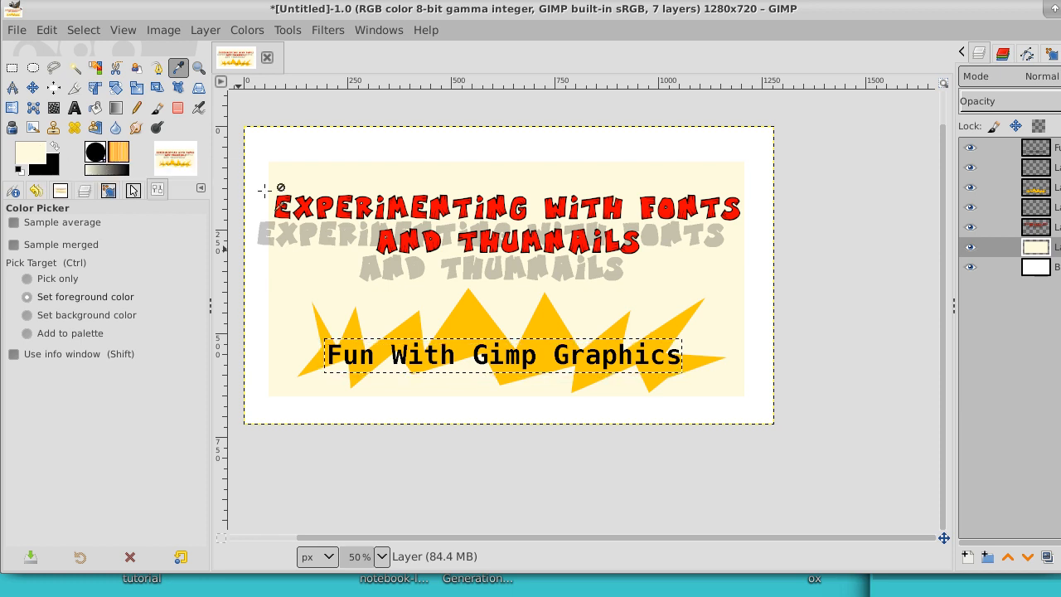
Step: Fill the rectangle around the caption with the cream foreground color on the new transparent layer and clear the selection
left_click(983, 168)
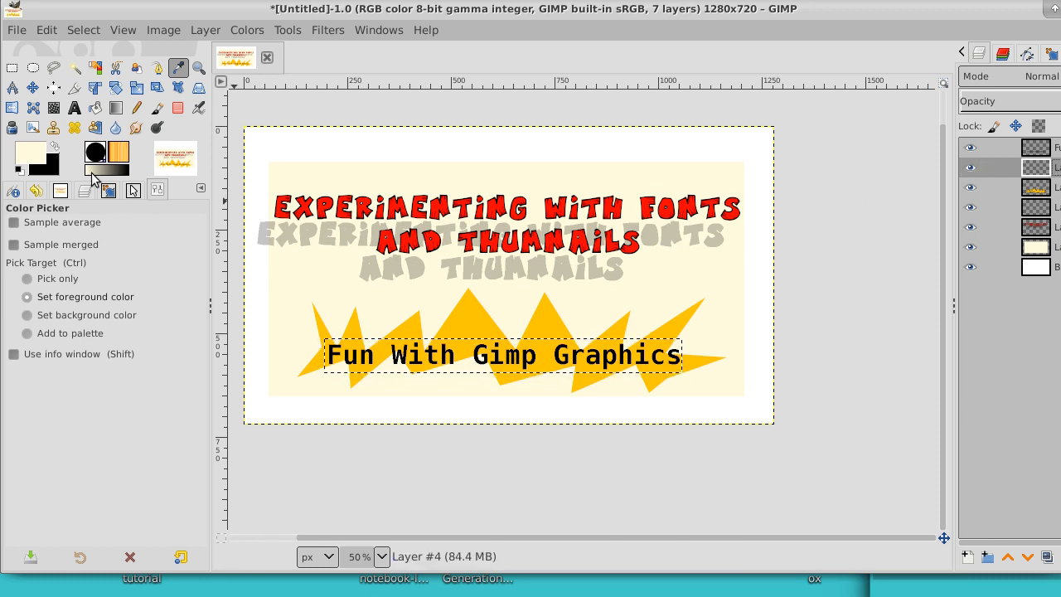
left_click(95, 109)
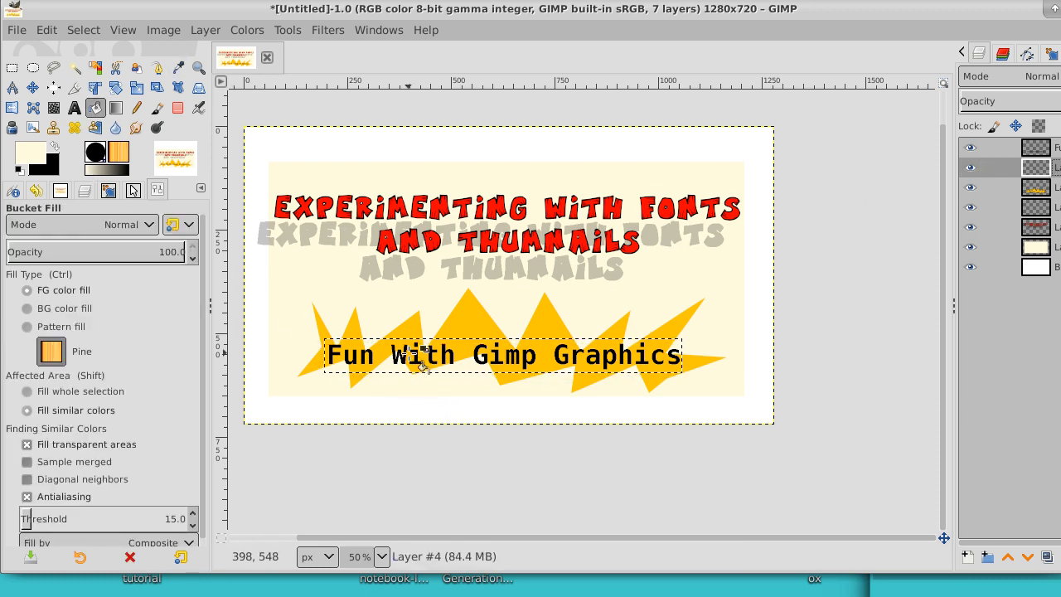
left_click(405, 352)
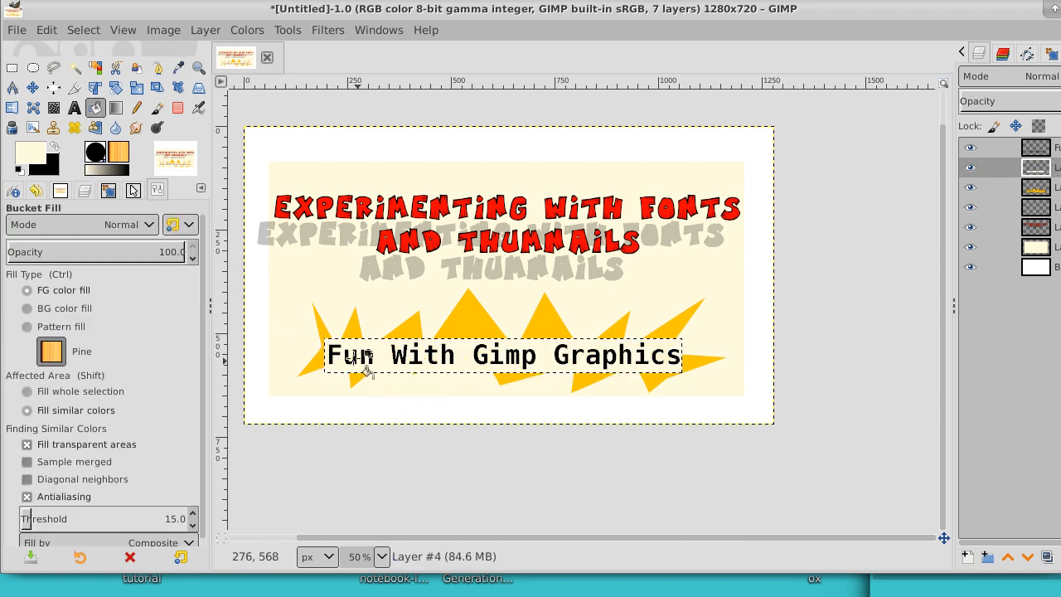
left_click(96, 30)
left_click(94, 74)
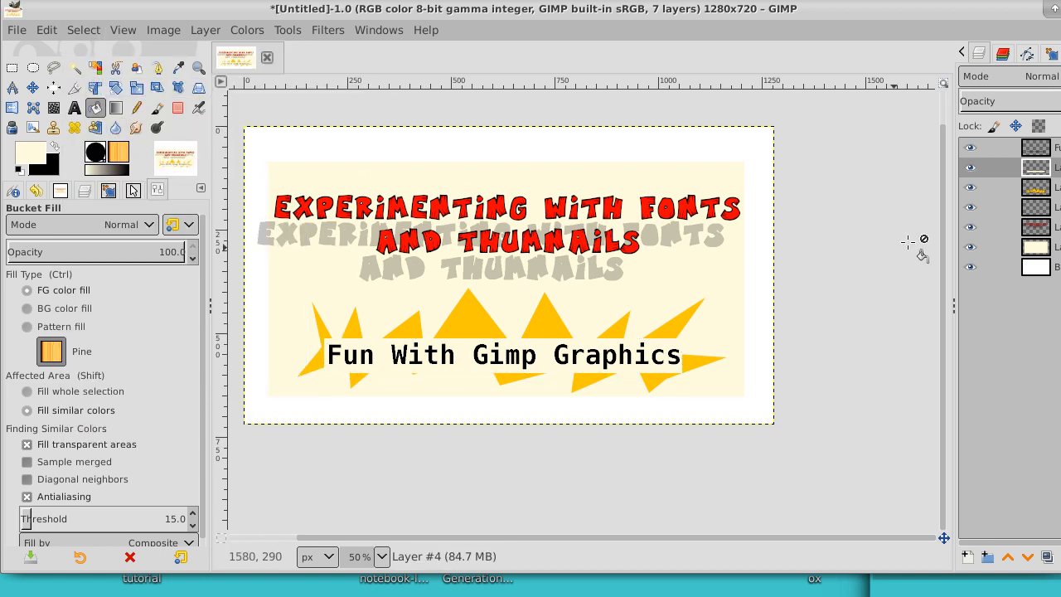
Step: Select the starburst layer and toggle the visibility of the caption, cream backing and starburst layers to check it, leaving all shown
left_click(983, 187)
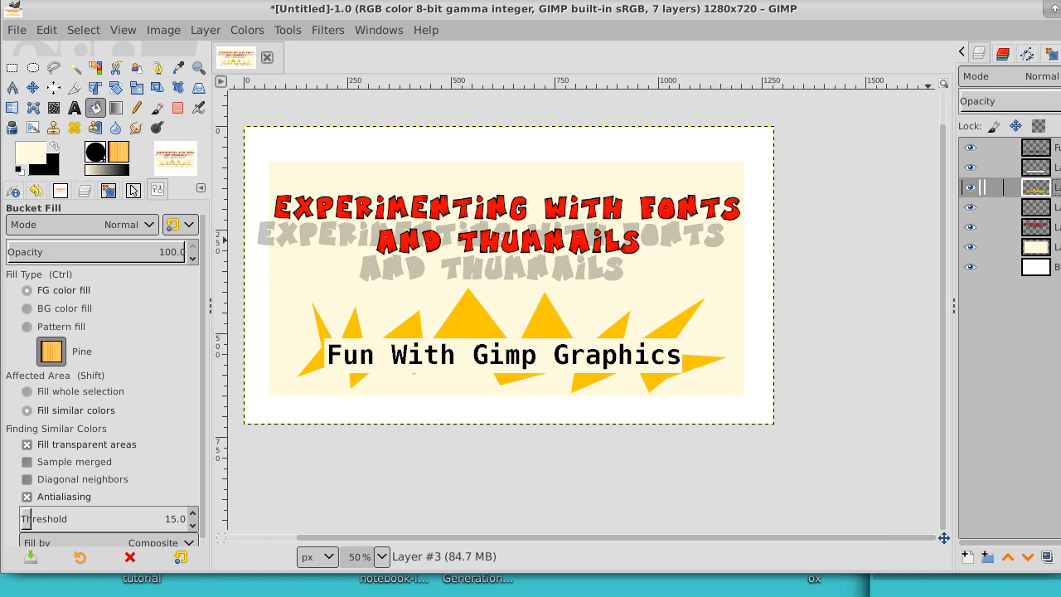
left_click(970, 167)
left_click(968, 151)
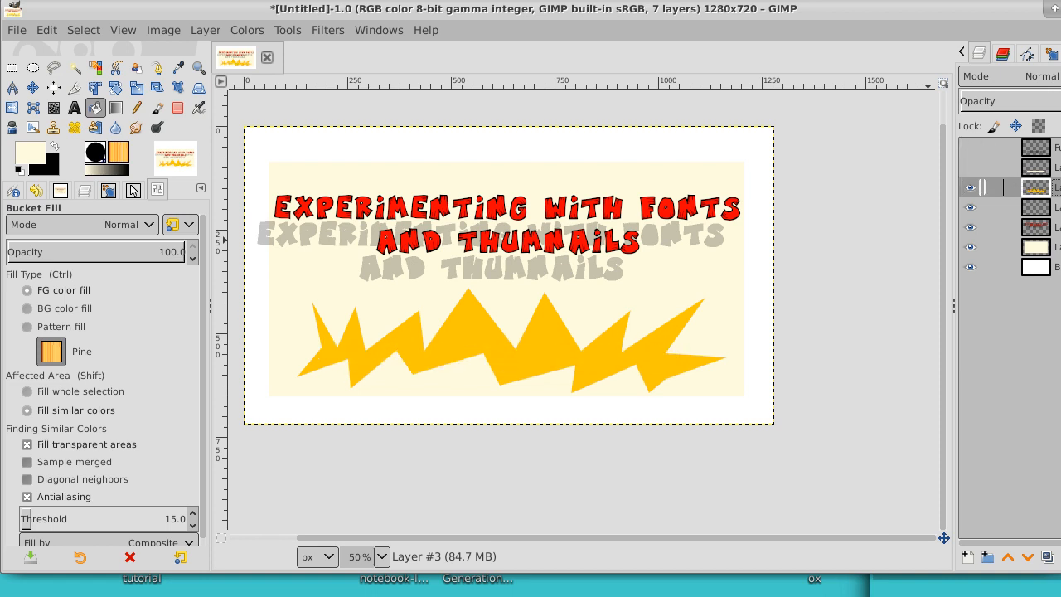
left_click(968, 189)
left_click(968, 189)
left_click(970, 168)
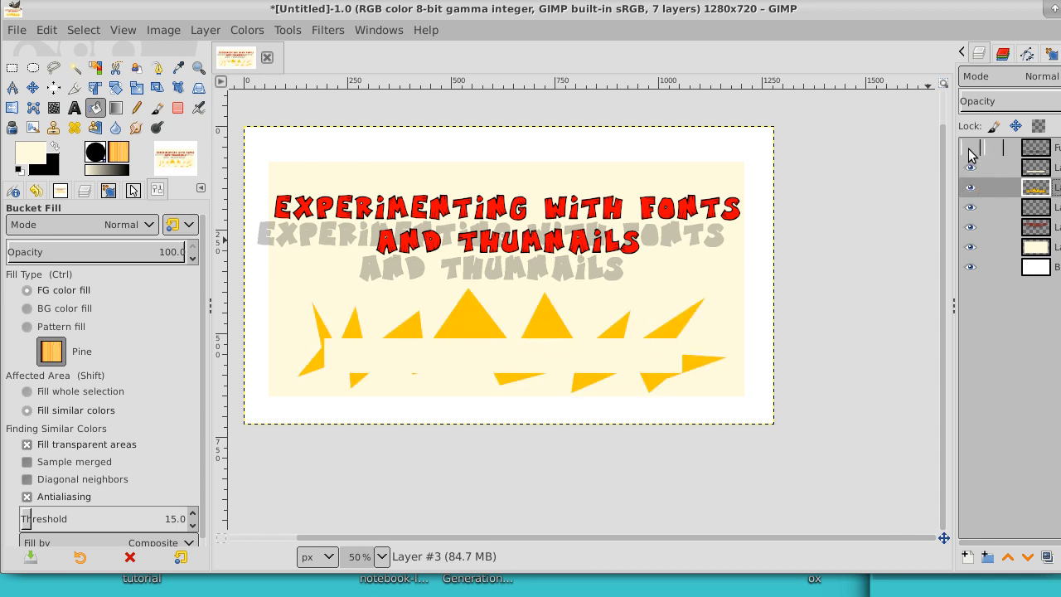
left_click(970, 147)
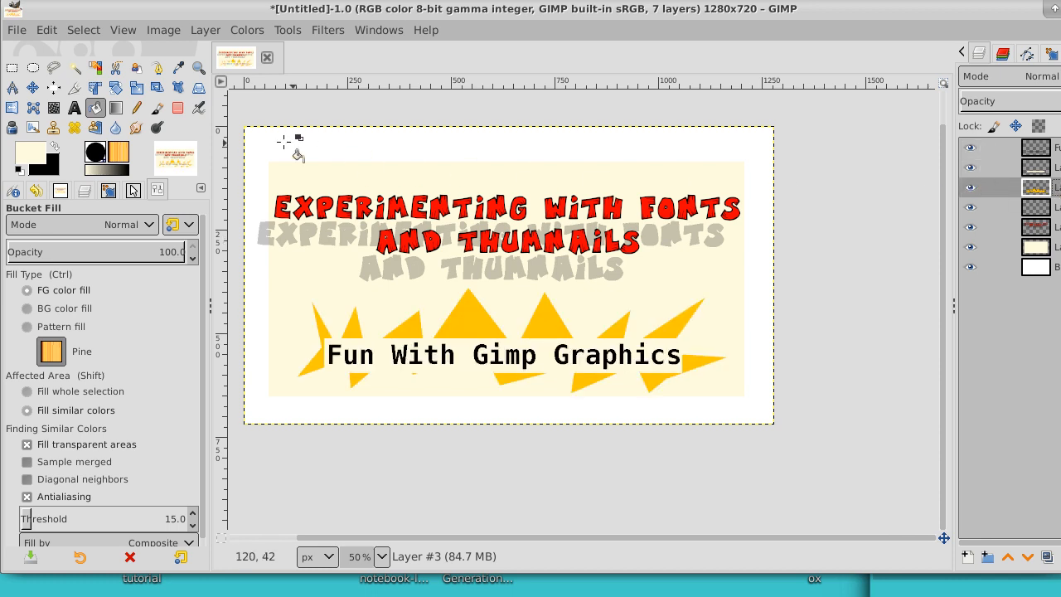
Step: Stretch the starburst layer vertically with the Scale tool to about 1280 × 906 px and lock its aspect ratio
left_click(135, 89)
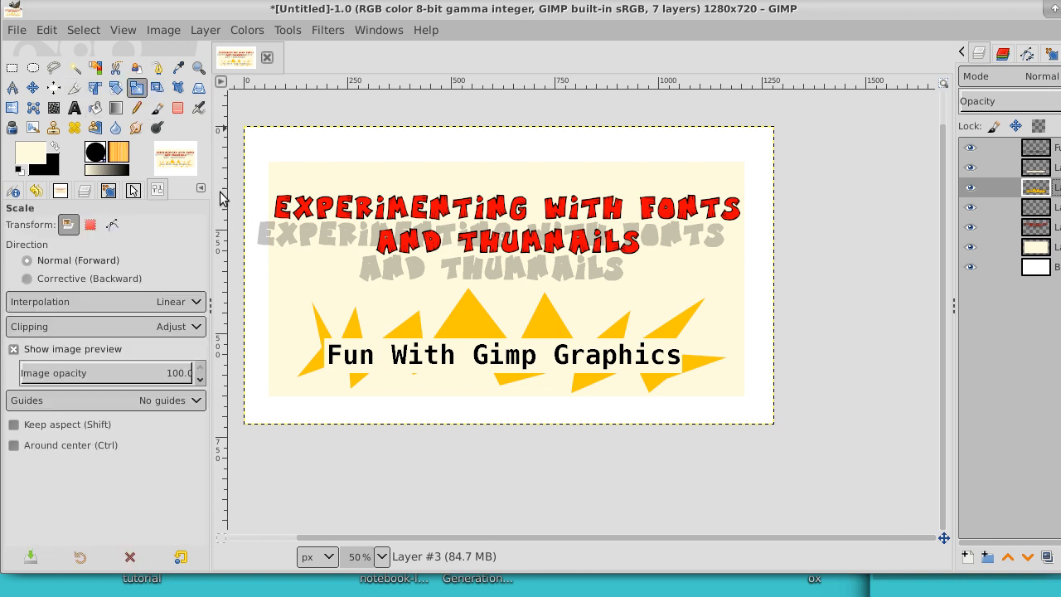
left_click(472, 327)
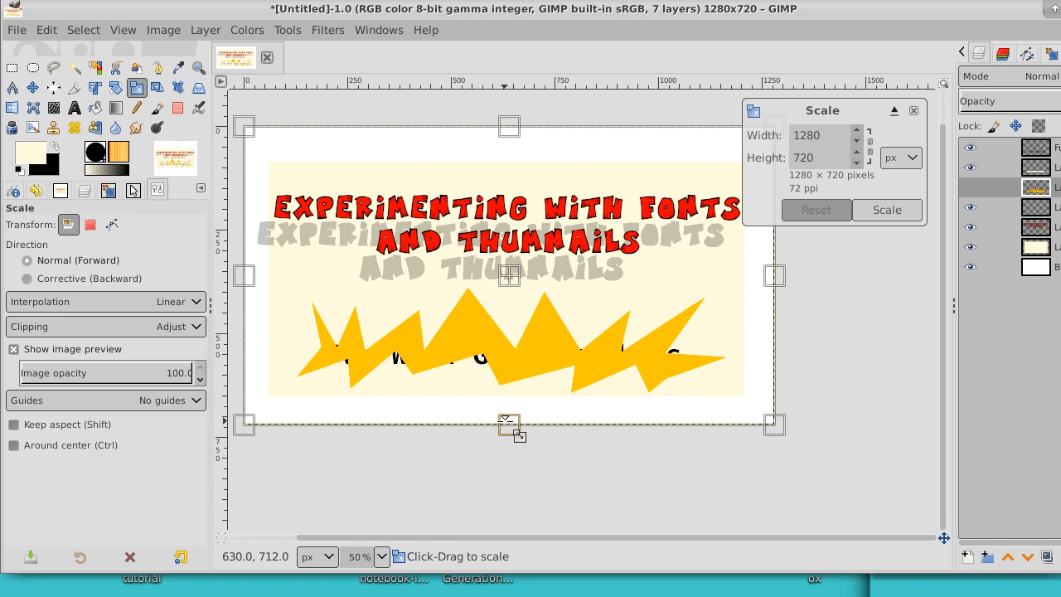
mouse_move(519, 437)
left_mouse_down()
mouse_move(514, 458)
mouse_move(502, 437)
left_mouse_up()
left_click_drag(506, 125, 514, 90)
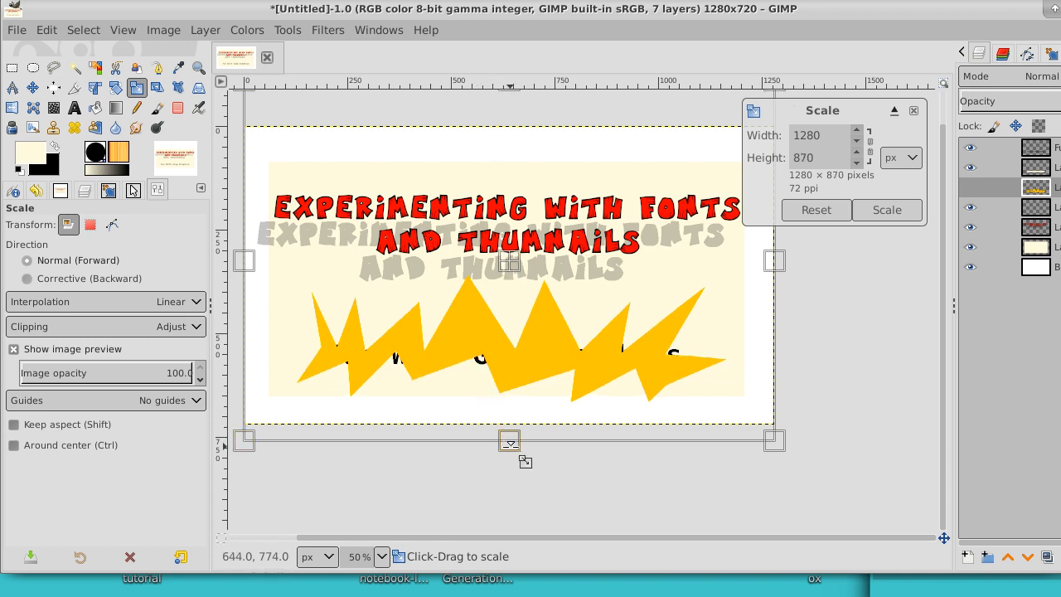
left_click_drag(525, 462, 520, 476)
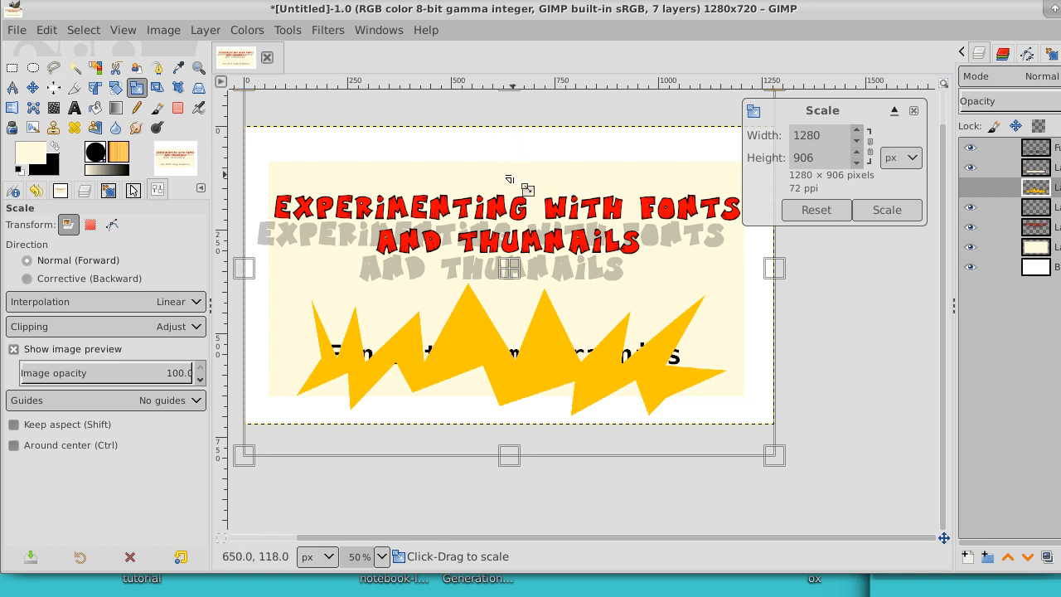
left_click(871, 149)
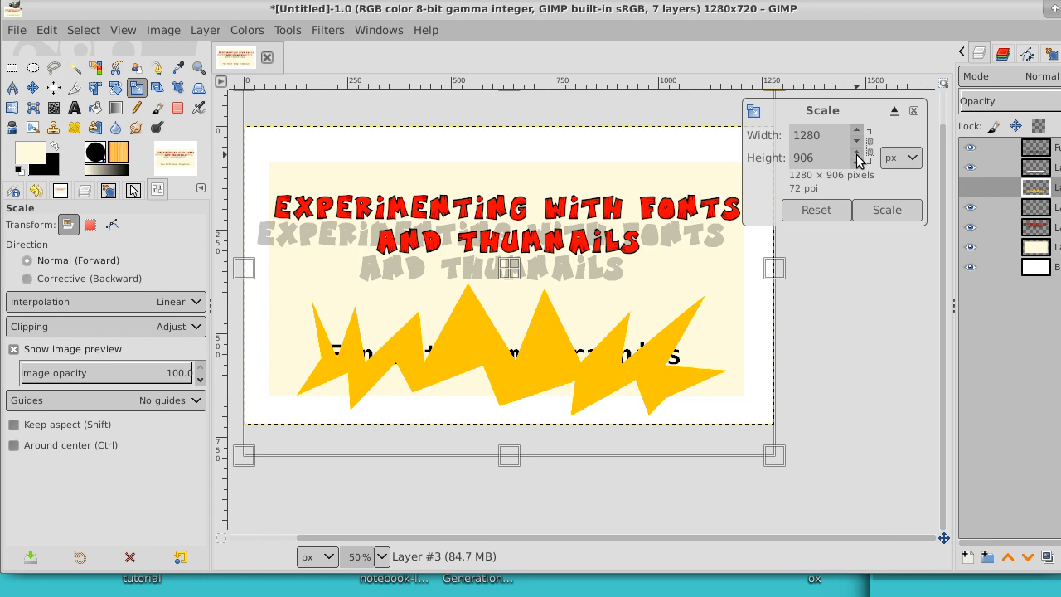
Step: Increase the starburst layer's height to 931 px at 1280 px width and apply the scaling
scroll(858, 155, "up", 9)
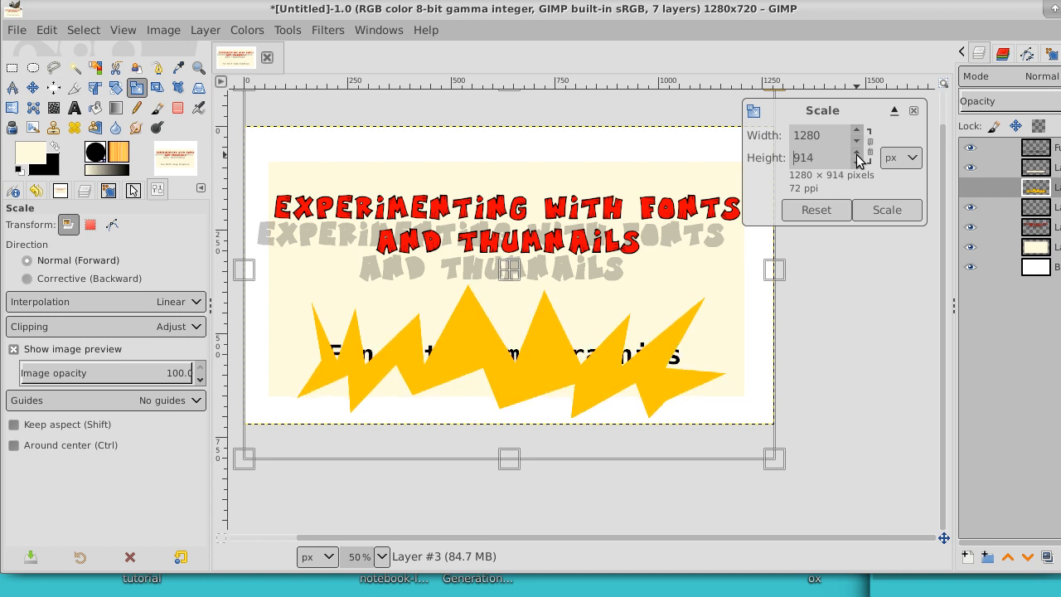
scroll(858, 157, "up", 18)
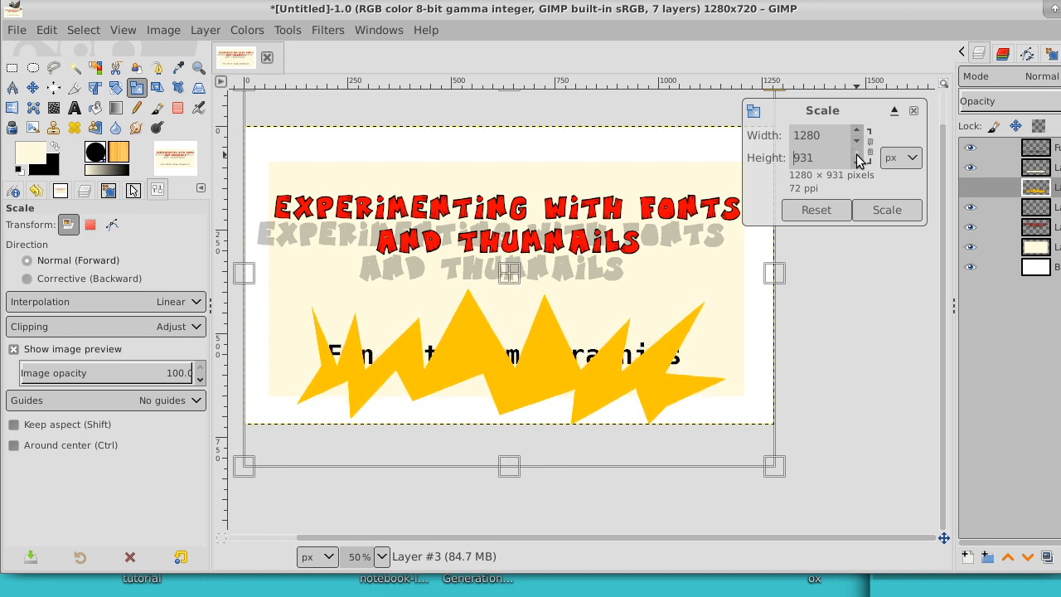
left_click(33, 88)
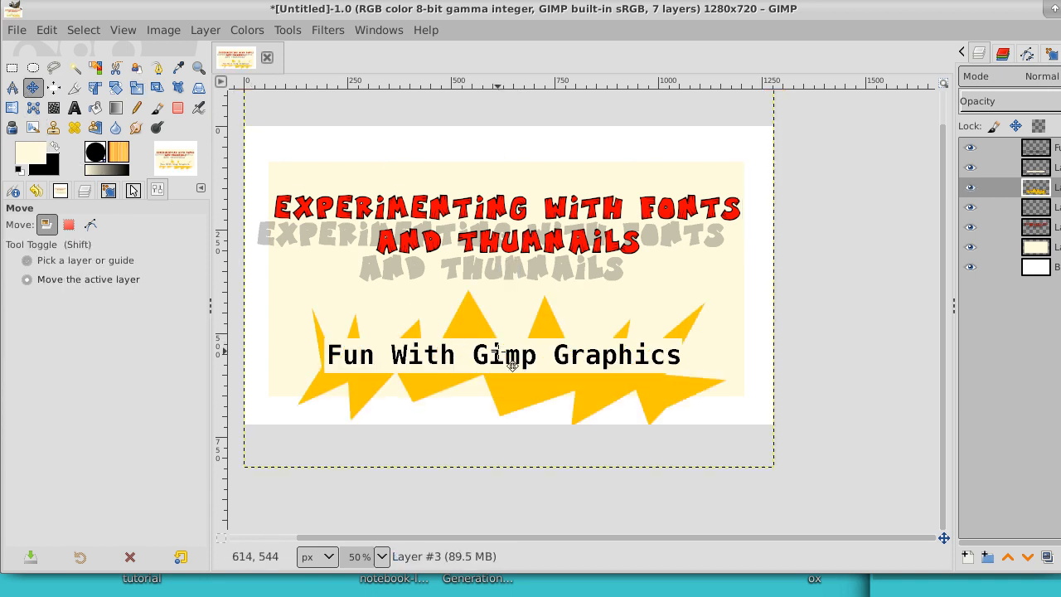
Step: Move the starburst slightly up and left behind the caption and fit its layer to the image size
left_click_drag(512, 366, 503, 359)
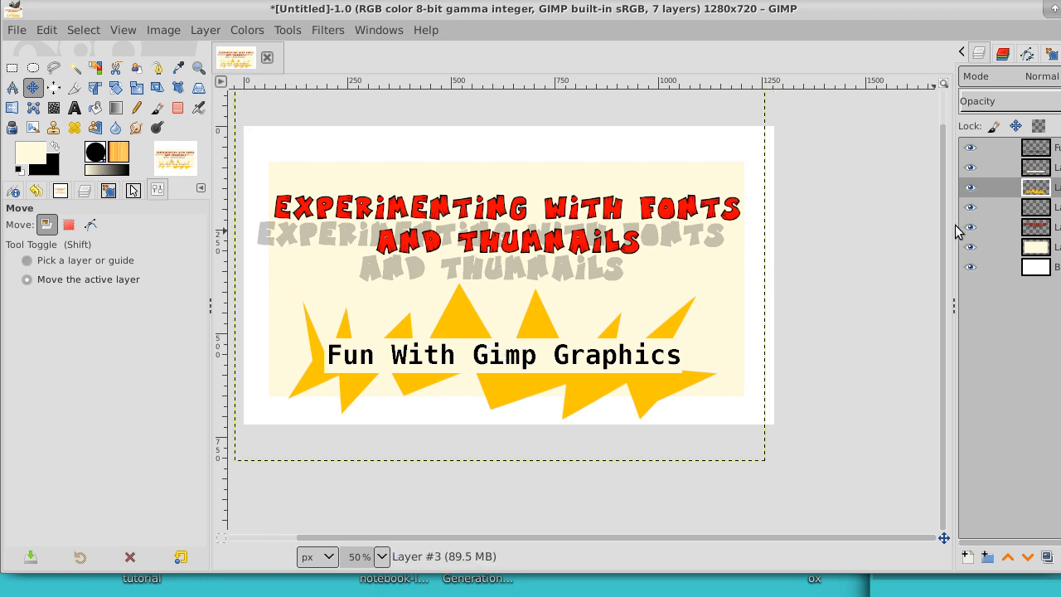
right_click(981, 187)
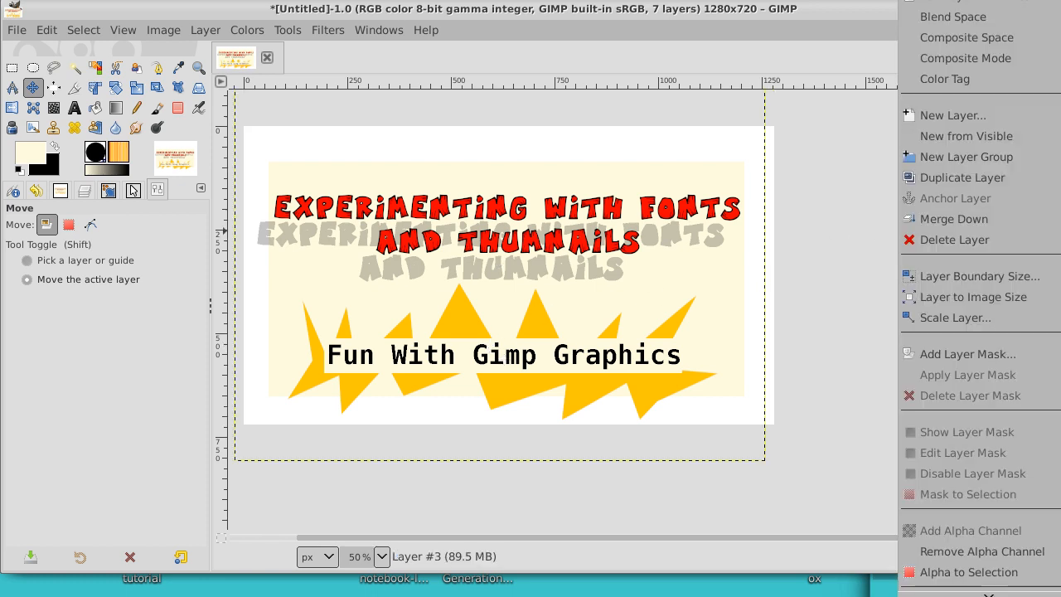
left_click(988, 300)
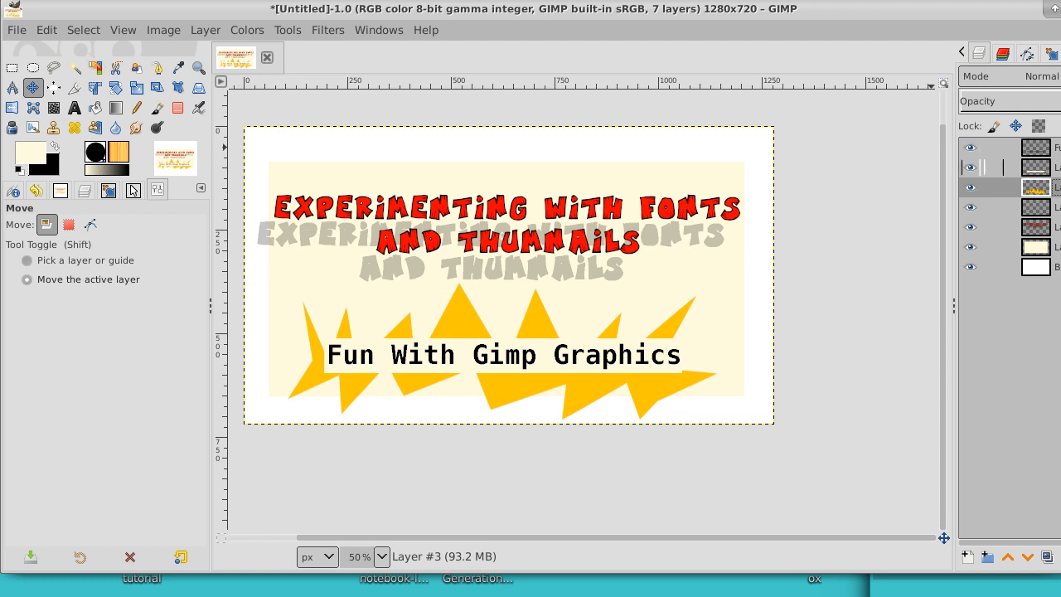
Step: Hide every layer except the starburst, including the caption, its backing, the lettering, the cream panel and the white background
left_click(972, 168)
left_click(971, 148)
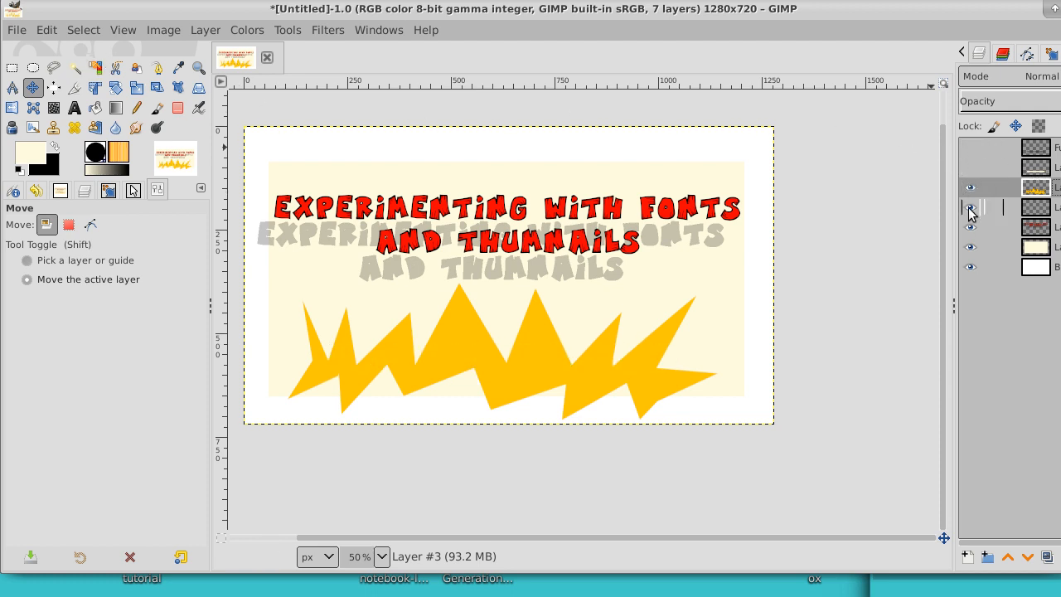
left_click(971, 207)
left_click(970, 227)
left_click(970, 247)
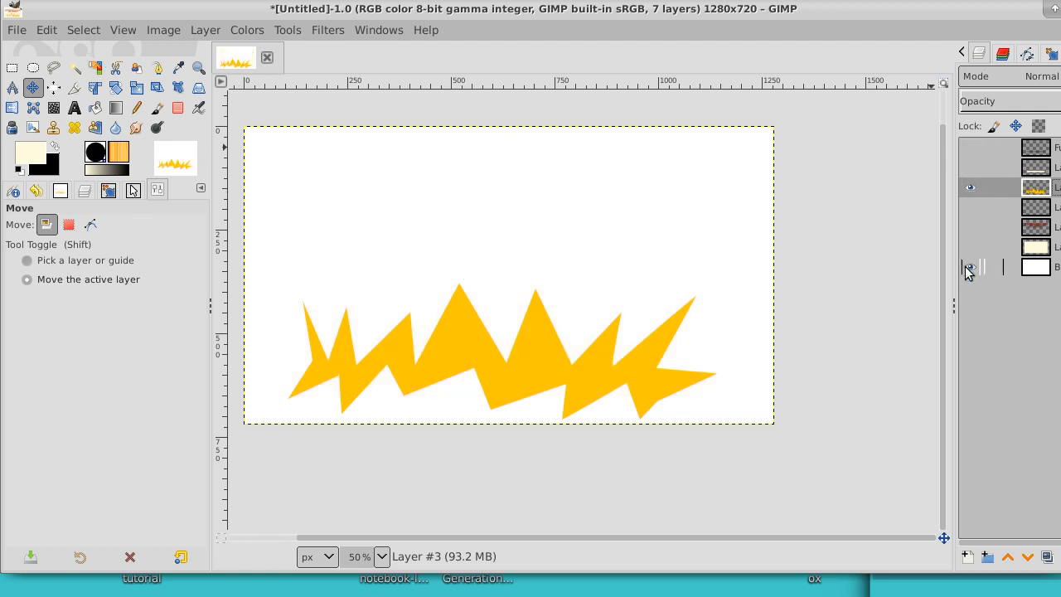
left_click(970, 267)
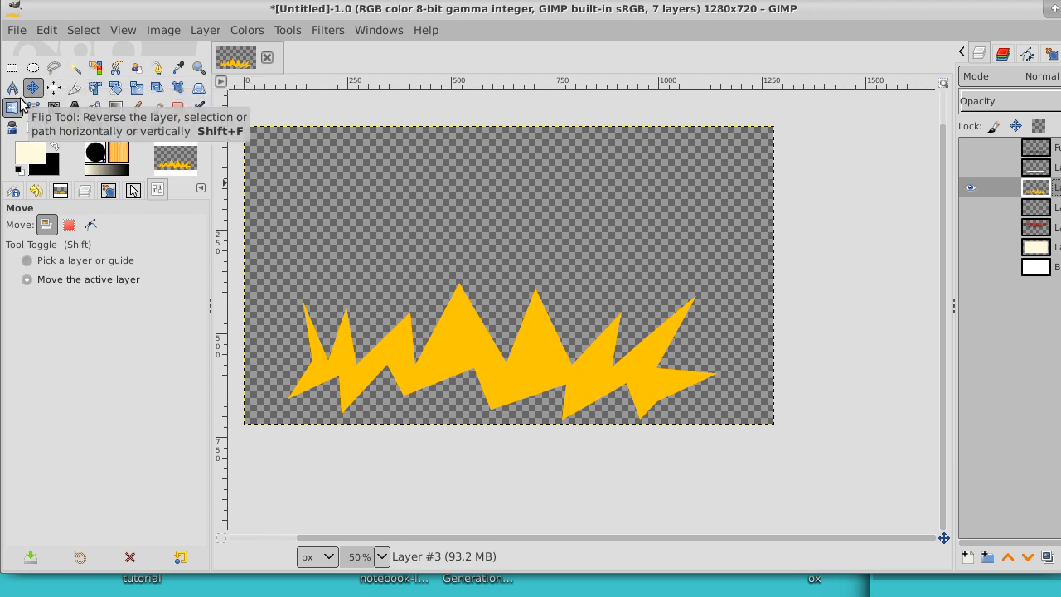
Step: Move the starburst slightly higher on the canvas and fit its layer to the image size again
left_click_drag(545, 330, 545, 320)
right_click(1040, 214)
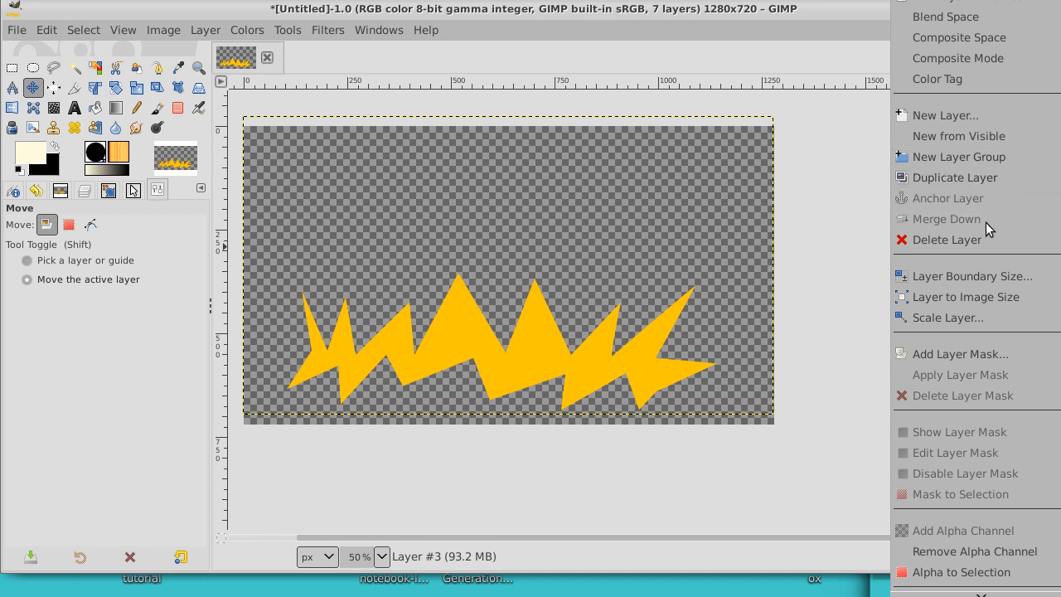
left_click(935, 297)
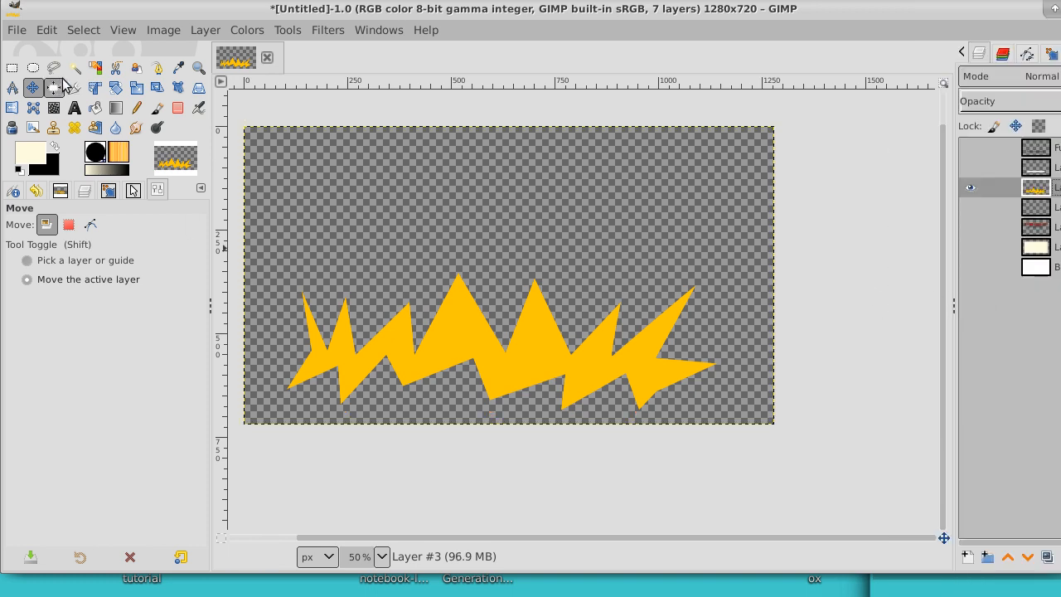
Step: Select the starburst's shape by selecting the transparent area by color and inverting the selection
left_click(95, 68)
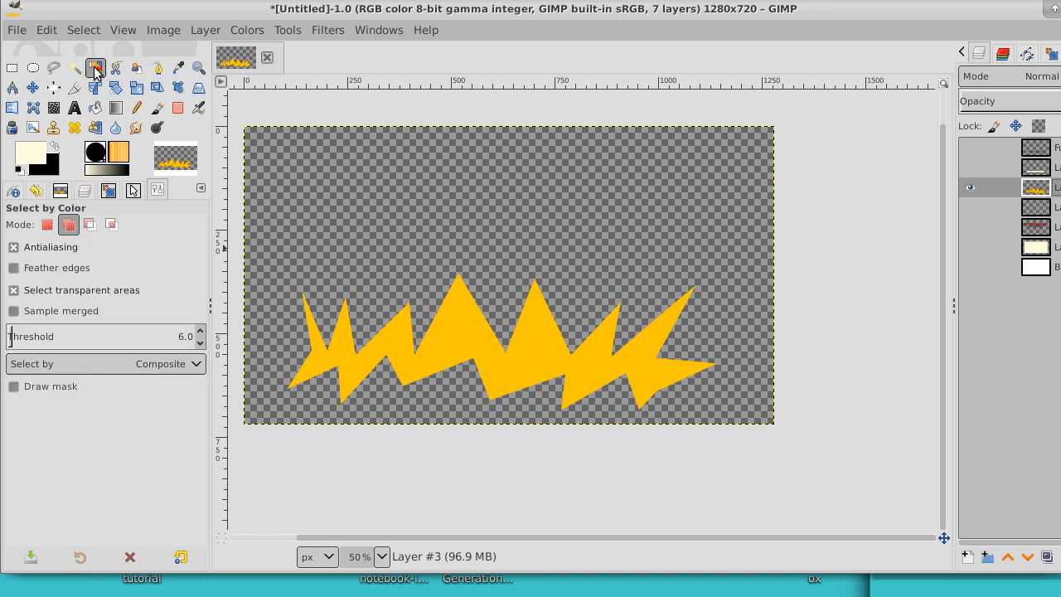
left_click(391, 183)
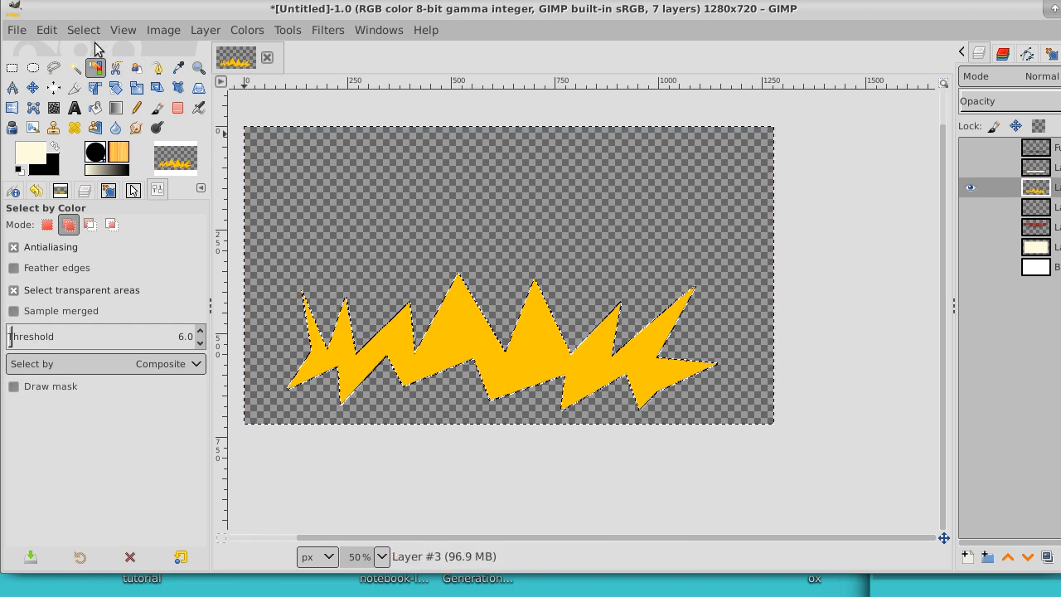
left_click(83, 30)
left_click(93, 100)
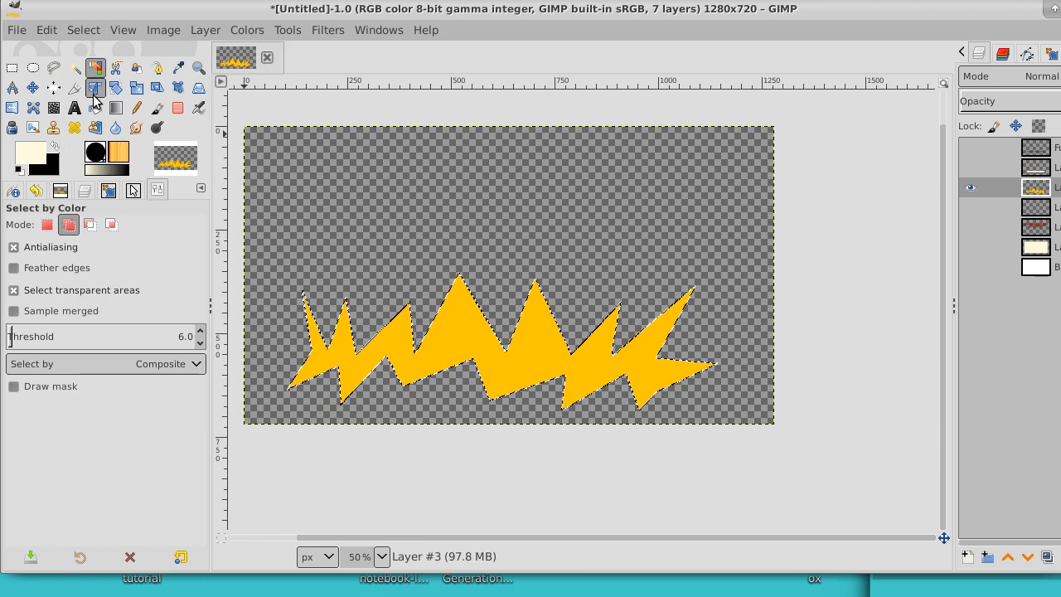
Step: Add a new transparent layer directly beneath the starburst layer
left_click(980, 207)
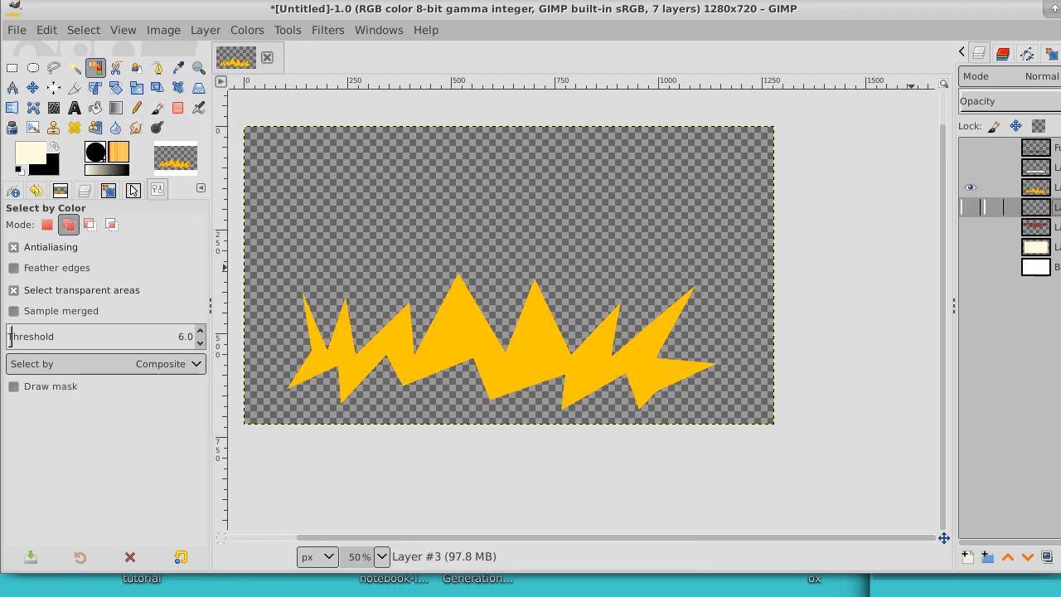
left_click(968, 557)
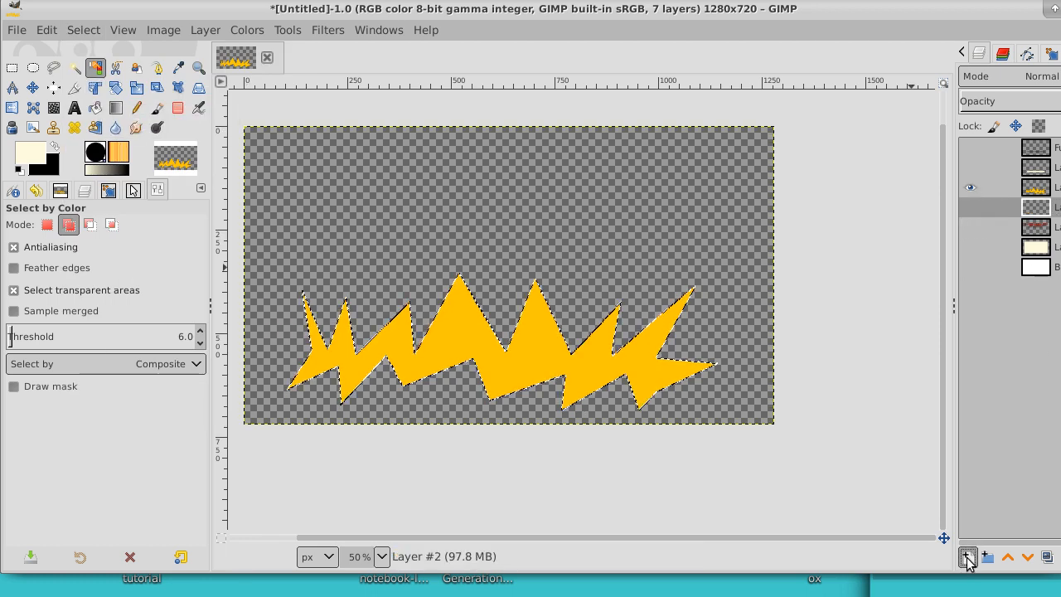
left_click(1051, 583)
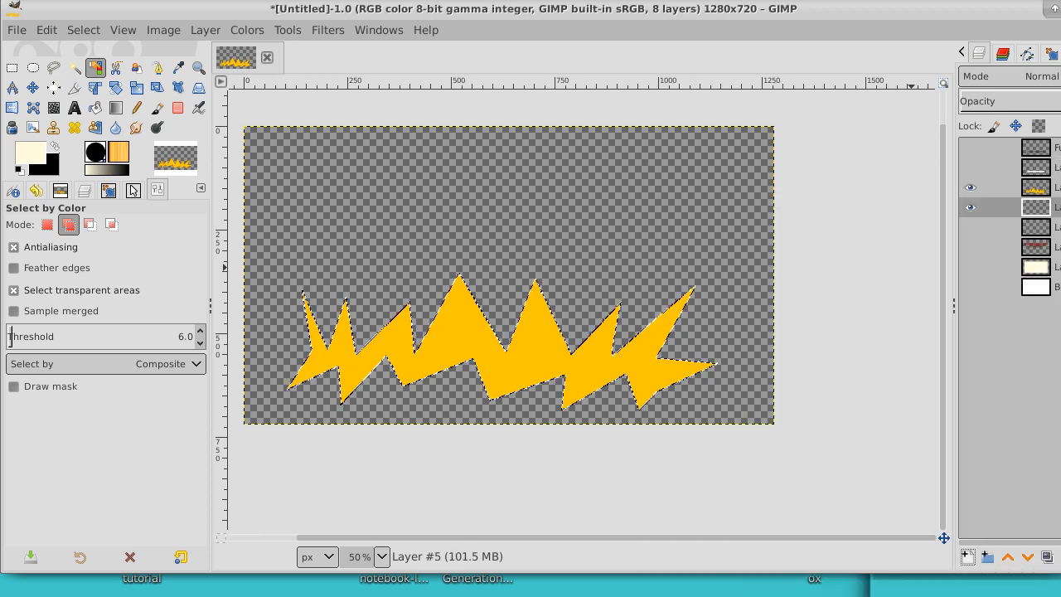
Step: Set the foreground color to a bright, fully saturated red
left_click(38, 153)
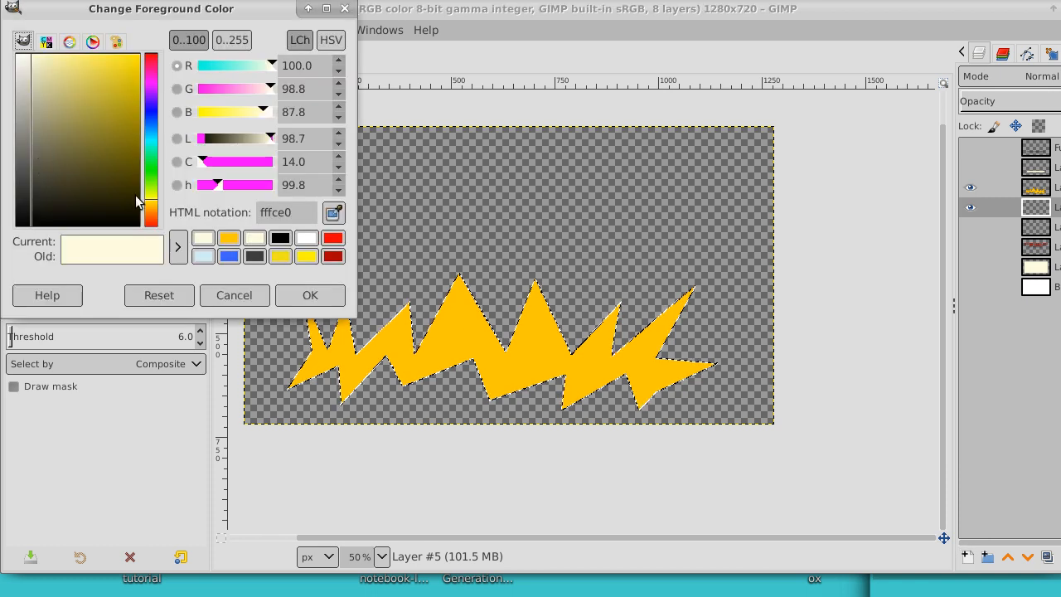
left_click_drag(148, 207, 149, 238)
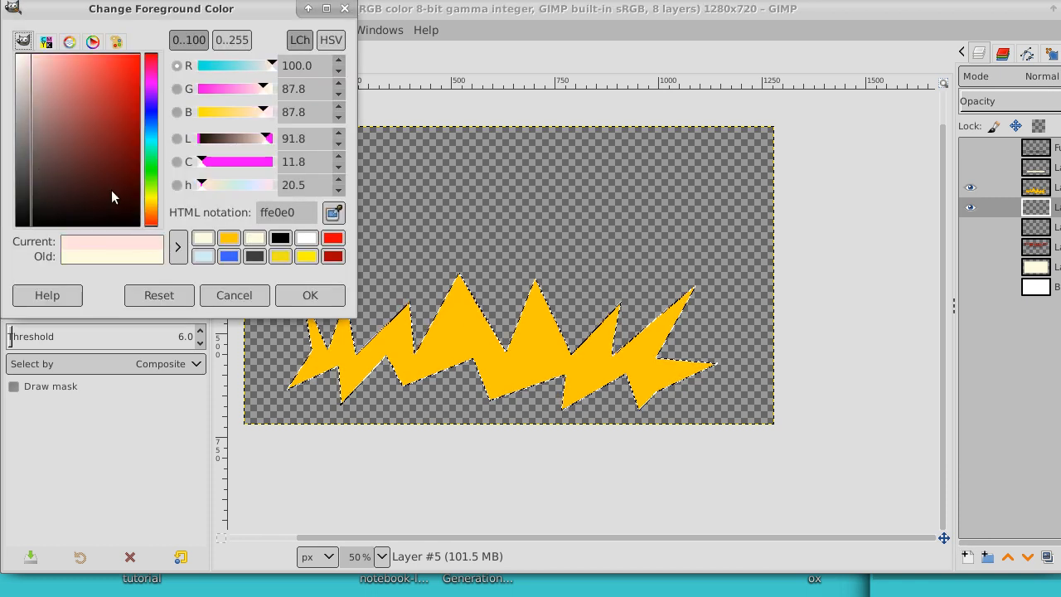
left_click_drag(115, 198, 153, 44)
left_click(310, 296)
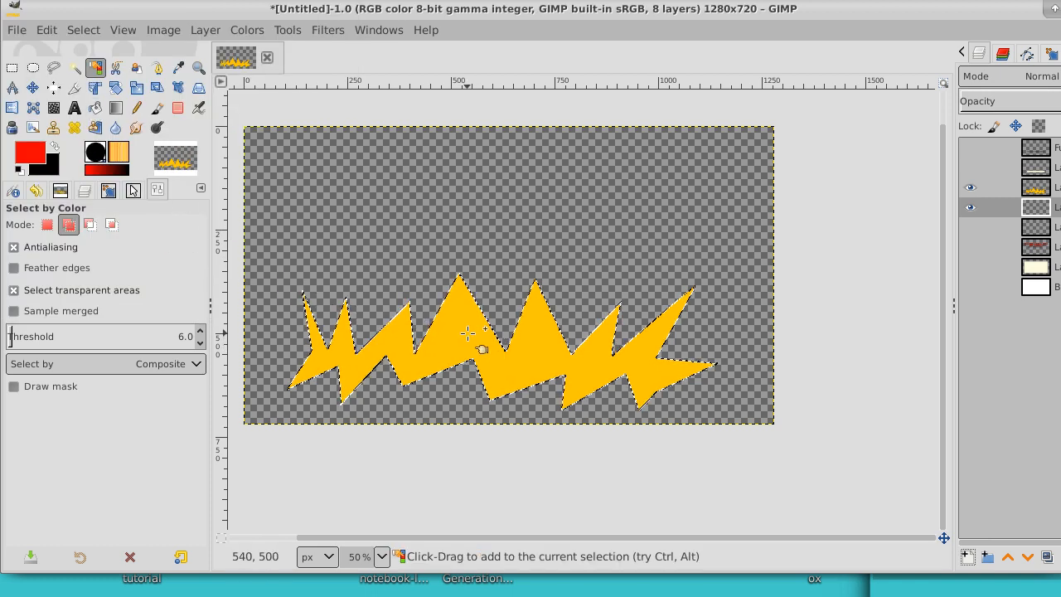
Step: Grow the starburst selection by 3 px
left_click(85, 30)
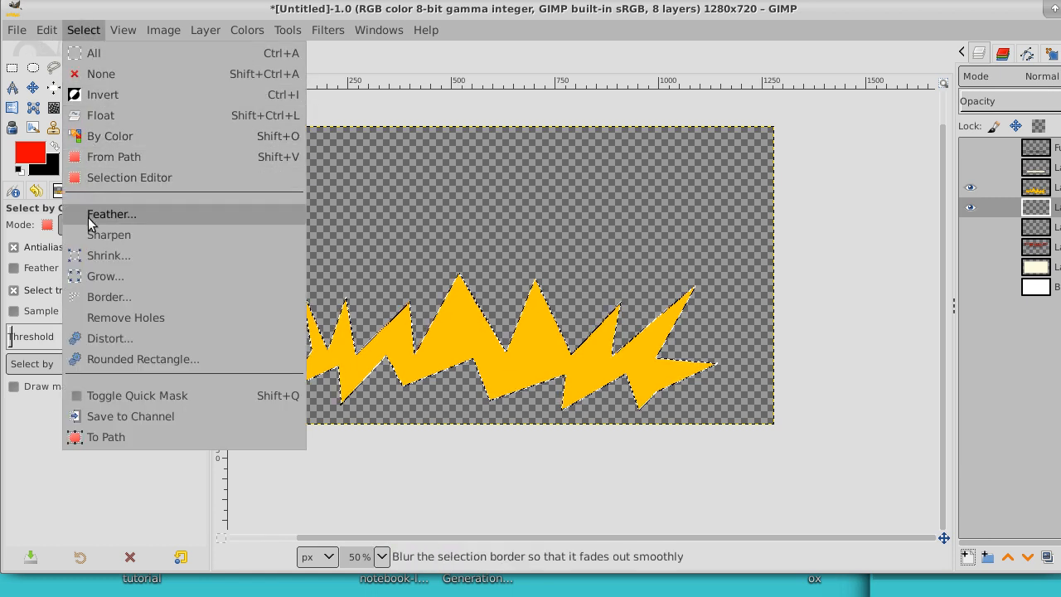
left_click(100, 276)
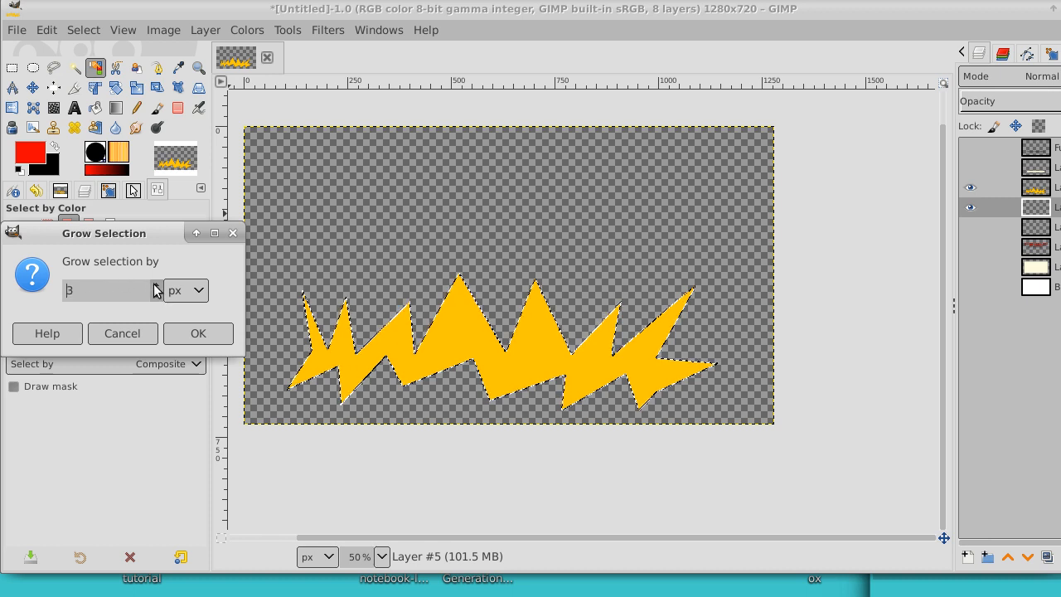
left_click(182, 331)
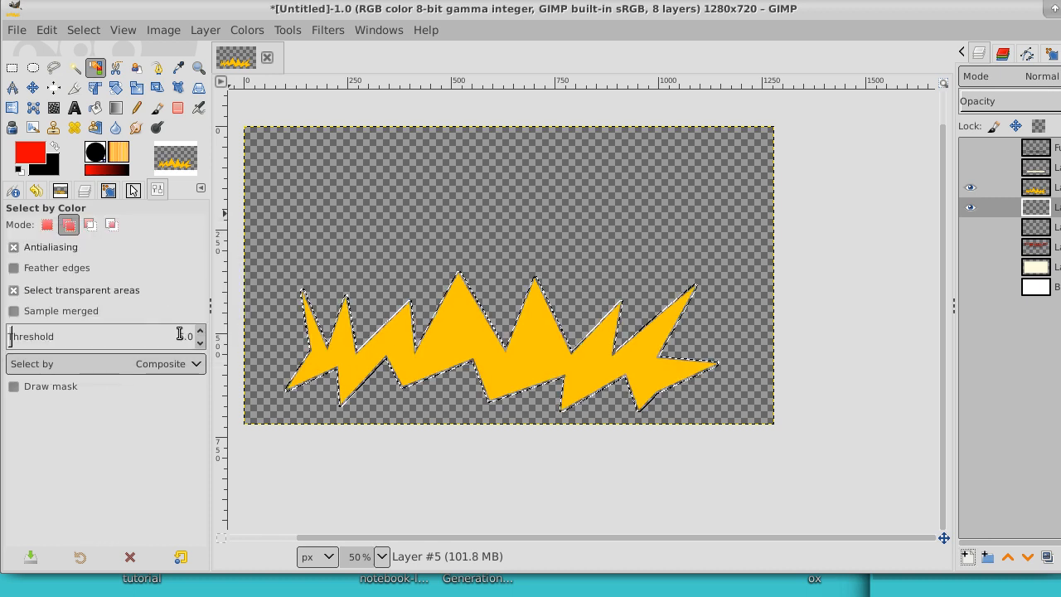
Step: Fill the grown selection with red on the new layer to outline the starburst, and clear the selection
left_click(94, 108)
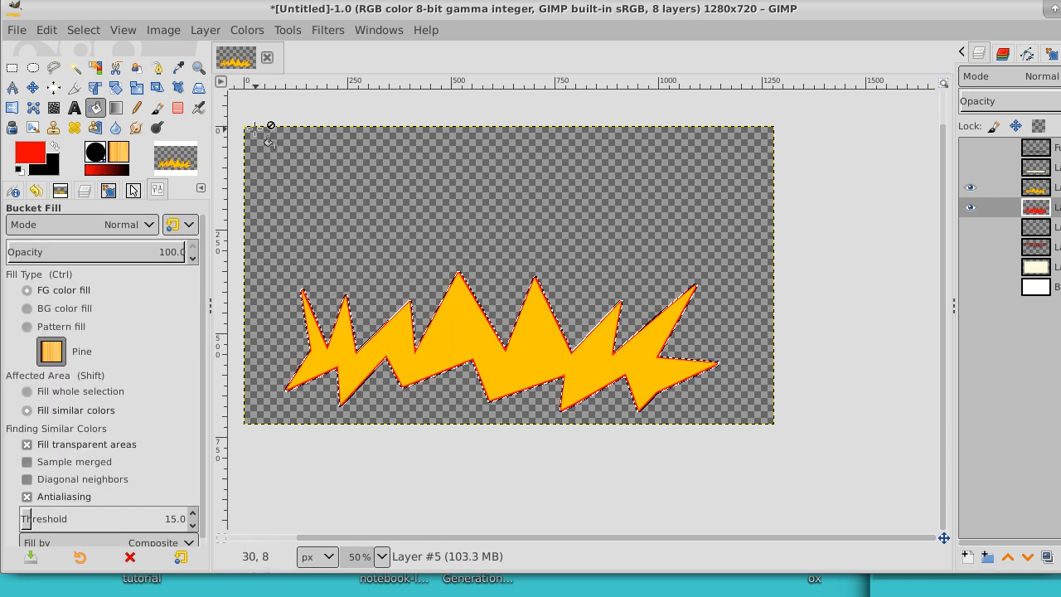
left_click(85, 30)
left_click(93, 76)
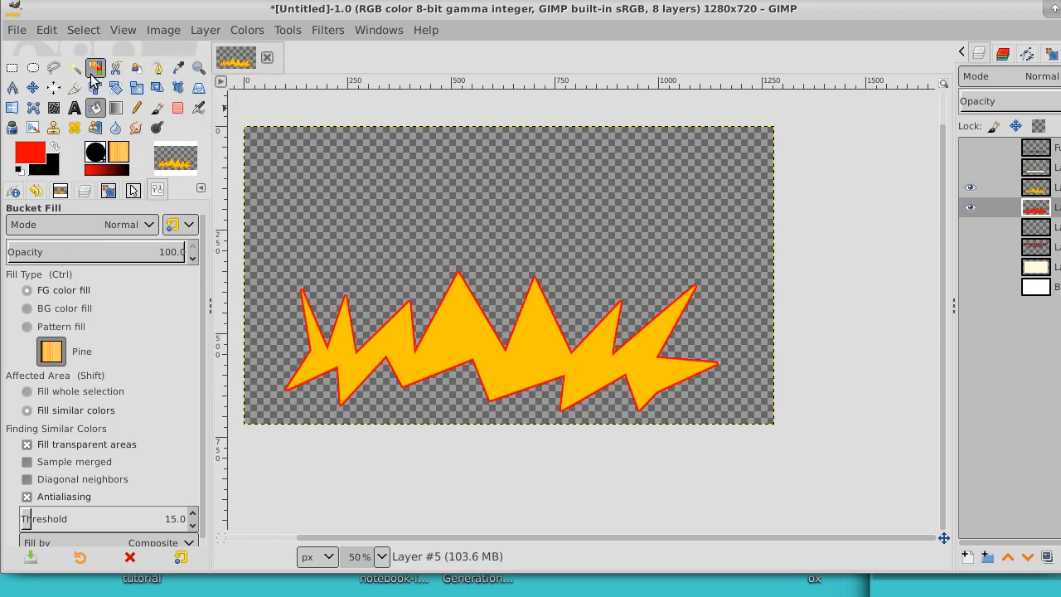
Step: Make the lettering, its shadow, the cream panel, white background, caption and caption backing layers visible again
left_click(965, 230)
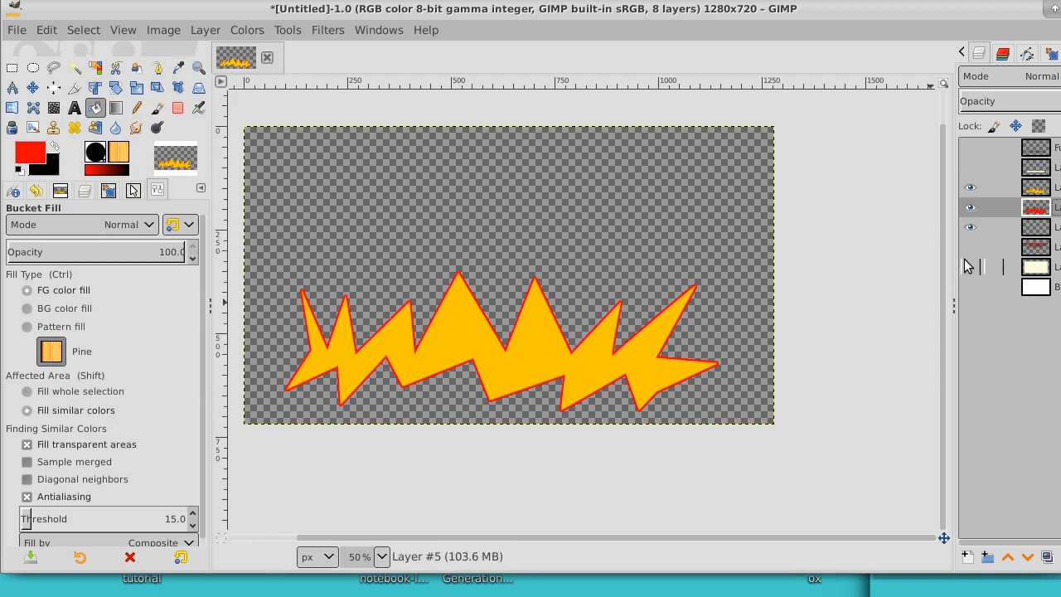
left_click(966, 261)
left_click(970, 248)
left_click(970, 287)
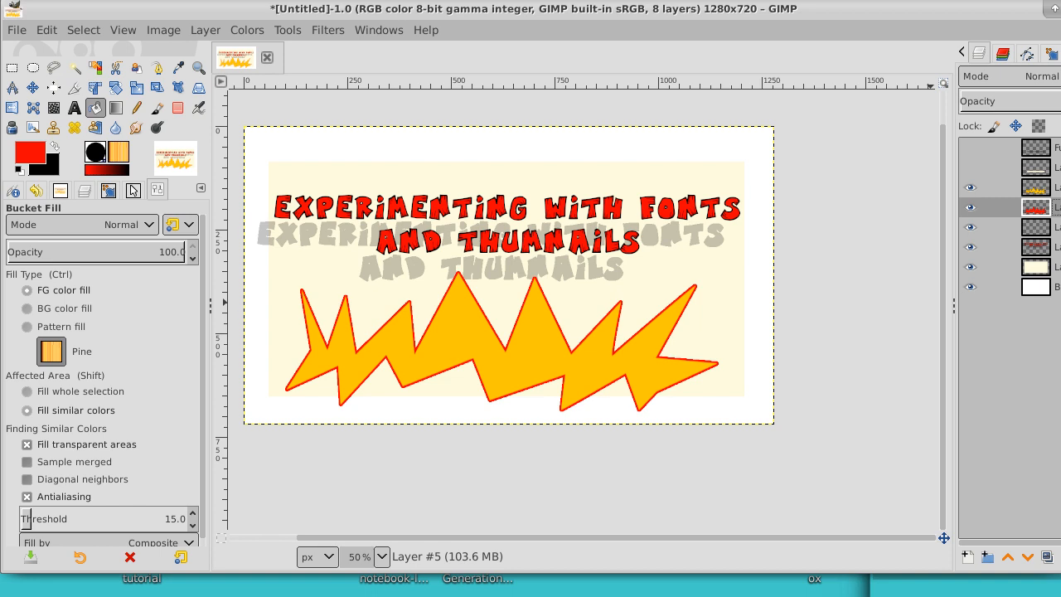
left_click(971, 149)
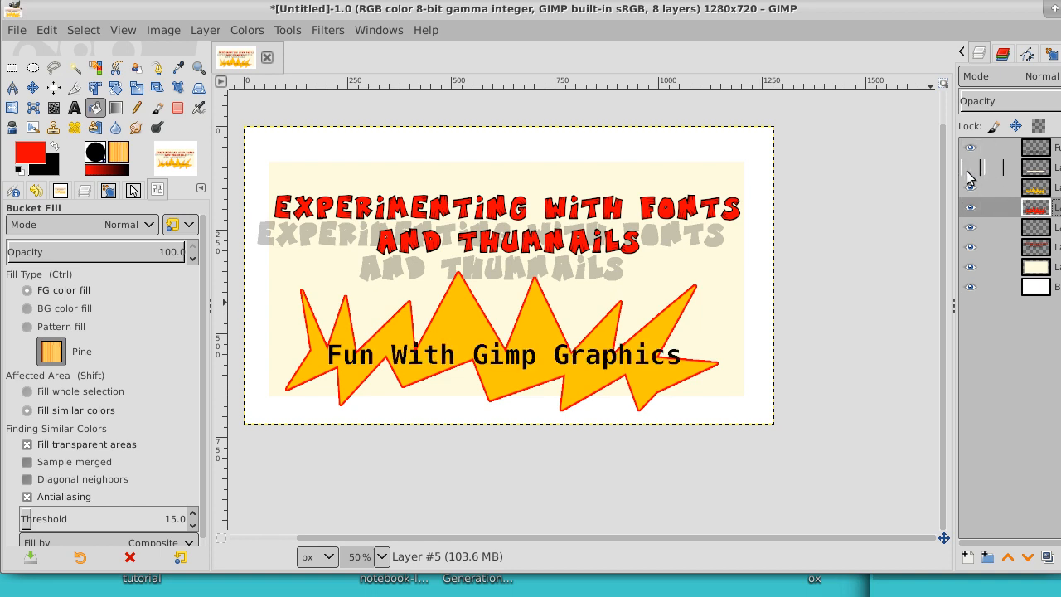
left_click(968, 169)
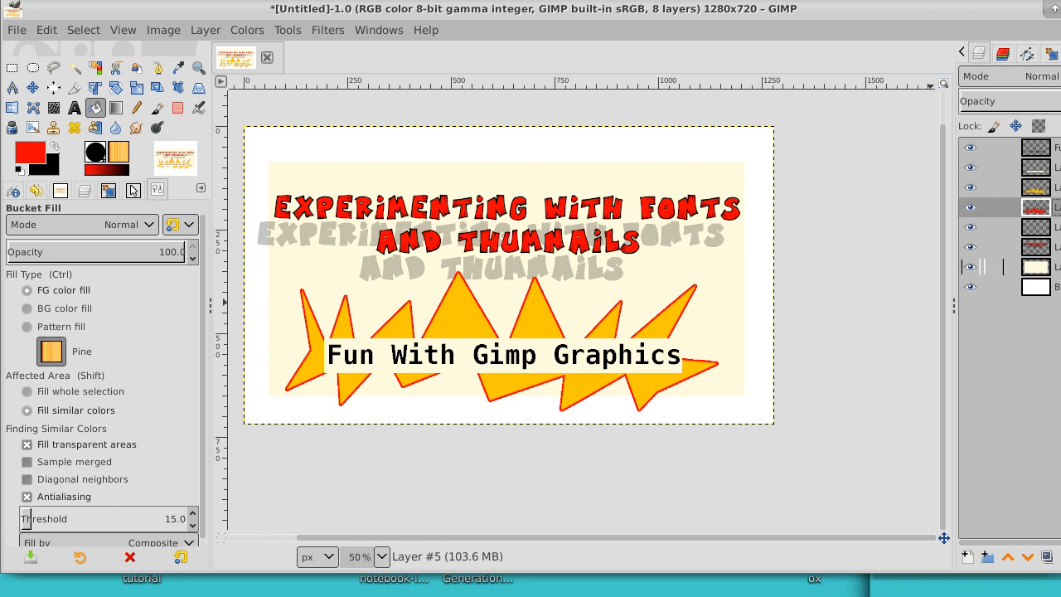
Step: Hide the cream panel and white background layers and create a new layer from the visible artwork above the caption layer
left_click(983, 266)
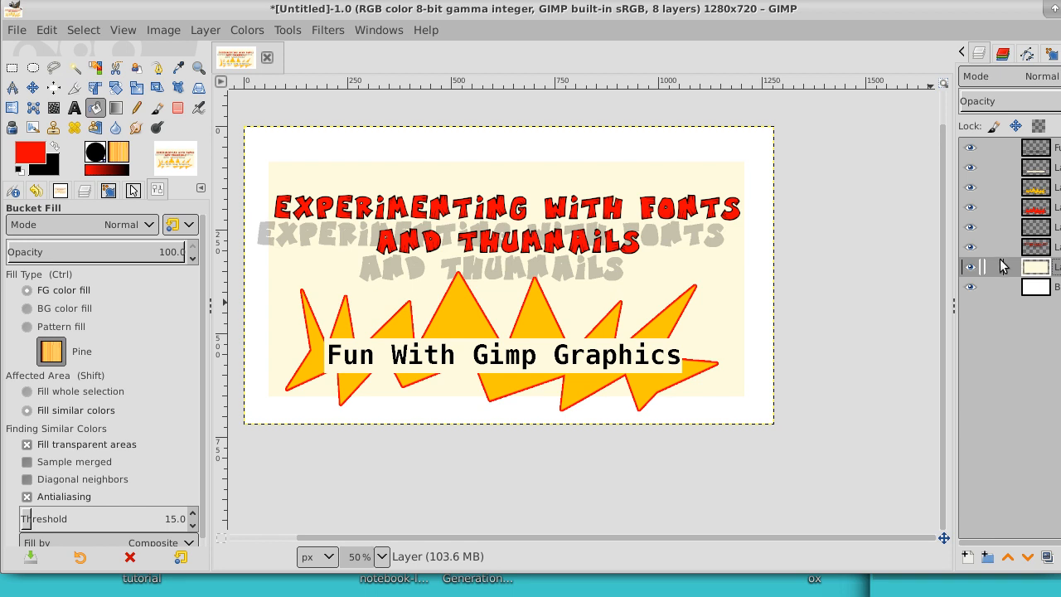
left_click(1055, 148)
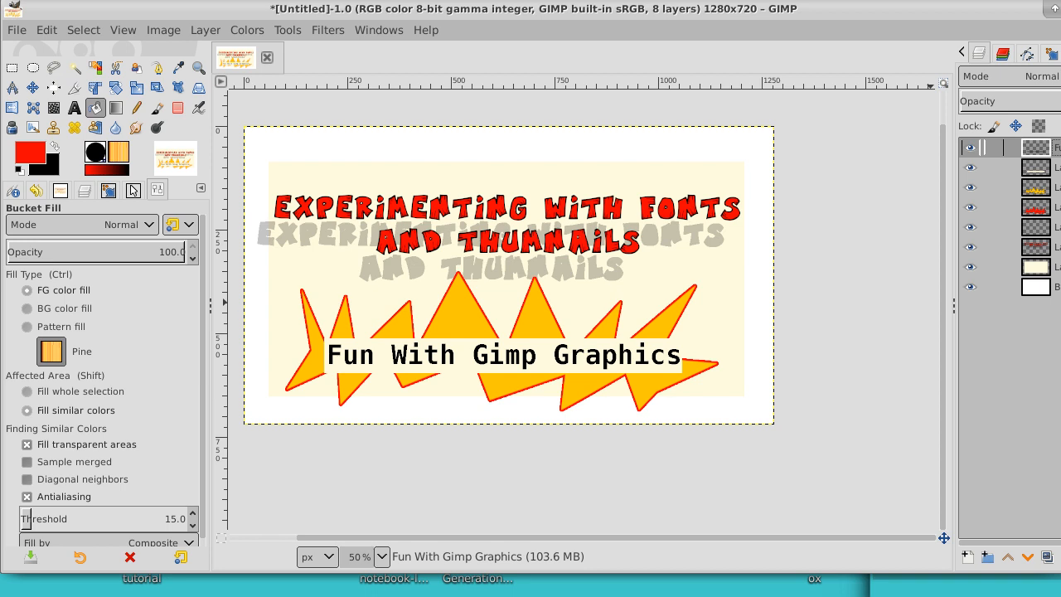
left_click(970, 267)
left_click(970, 287)
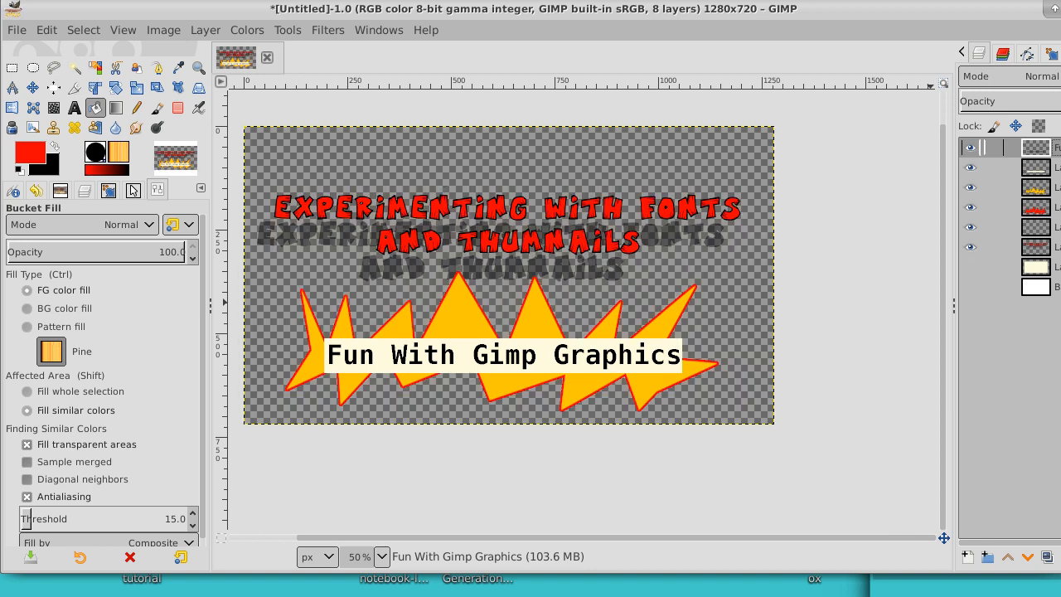
right_click(982, 148)
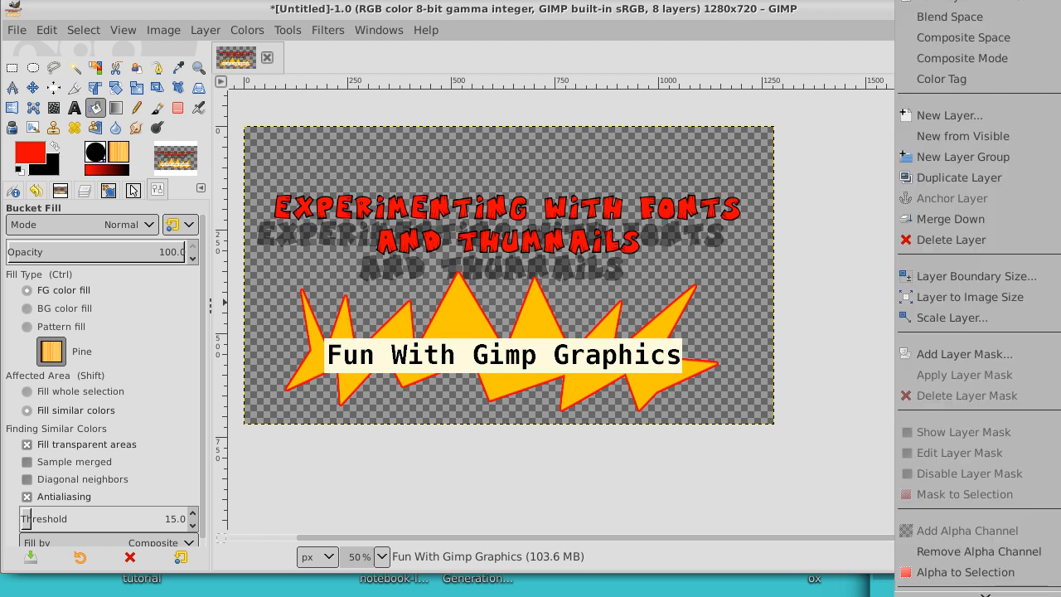
left_click(1006, 137)
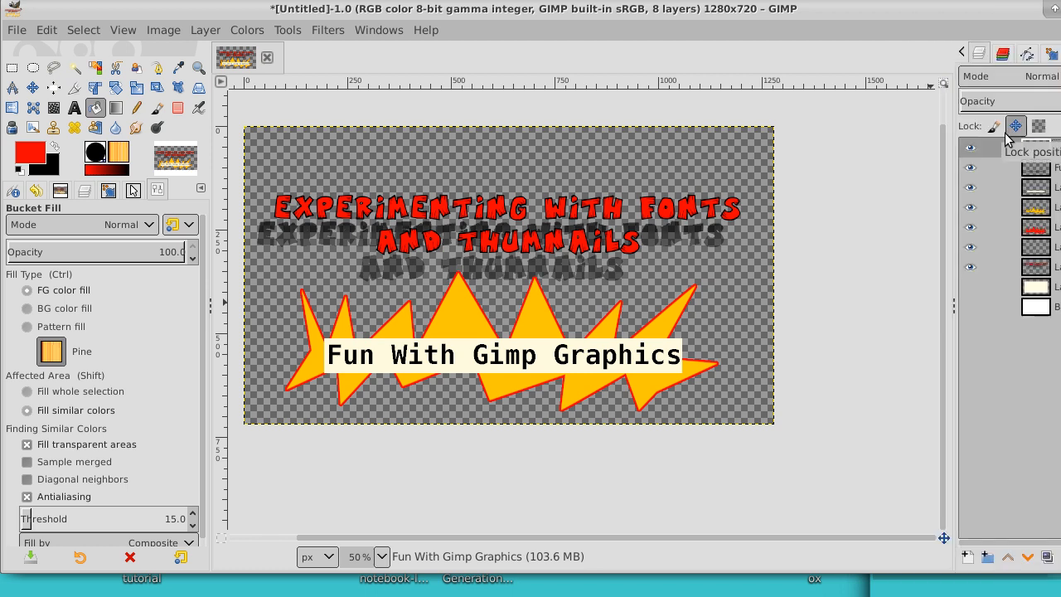
Step: Hide the separate caption, caption backing, starburst, lettering and shadow layers, keeping only the combined artwork layer visible
left_click(970, 168)
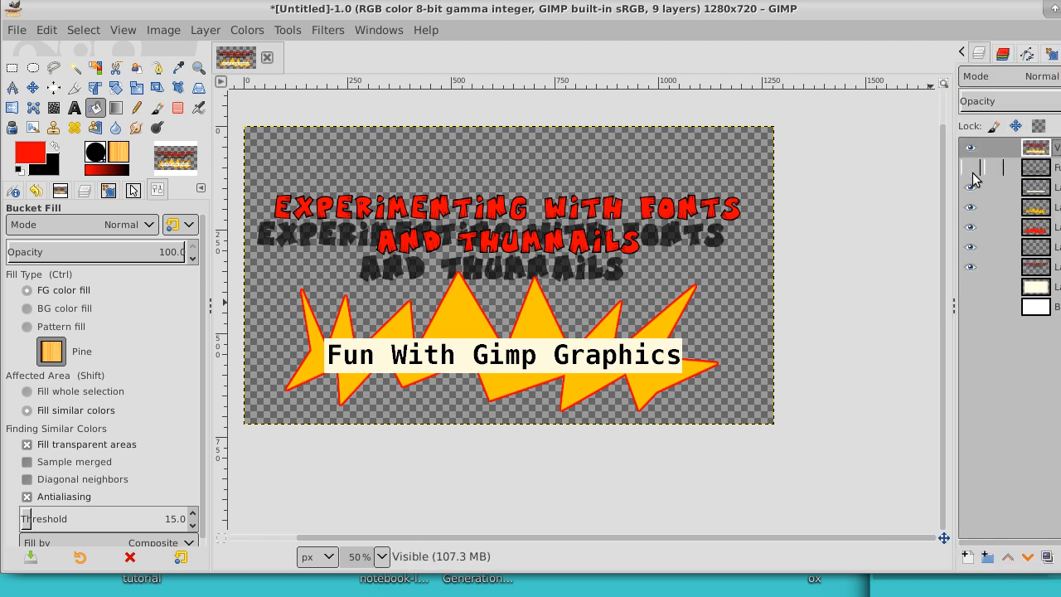
left_click_drag(970, 188, 971, 267)
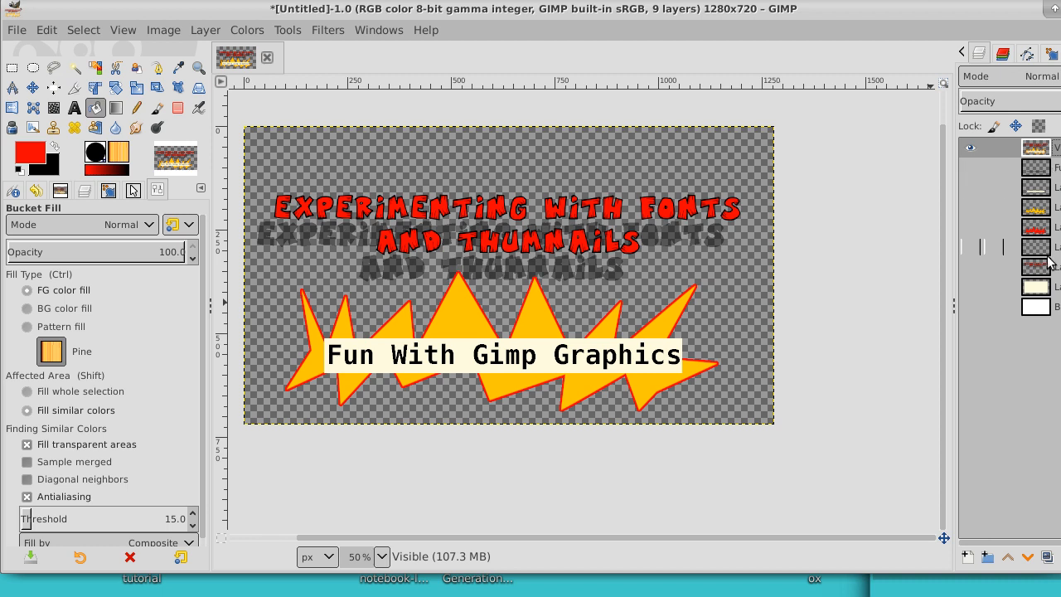
left_click(974, 147)
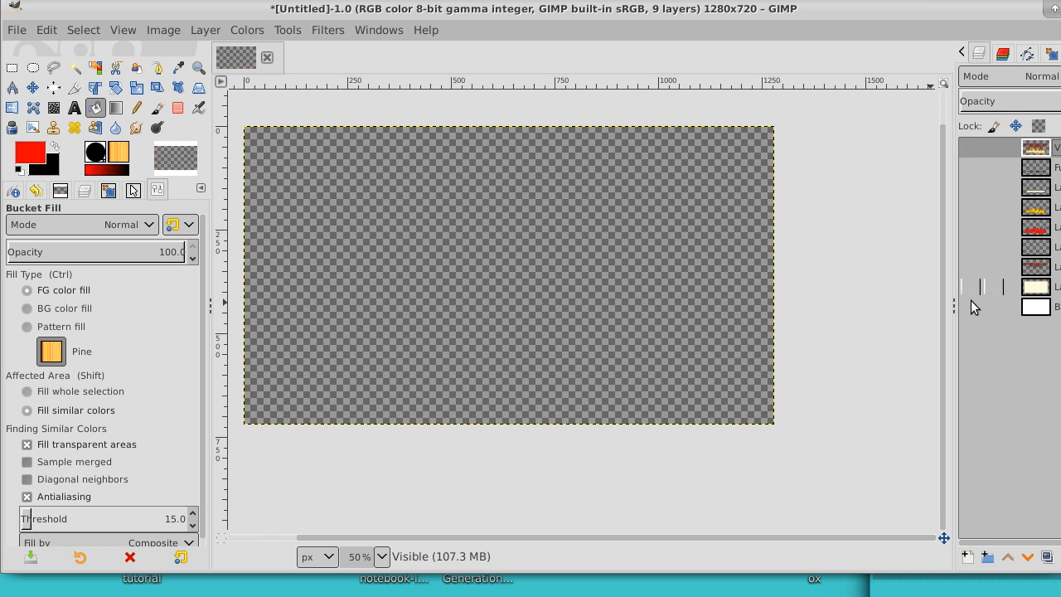
left_click(975, 148)
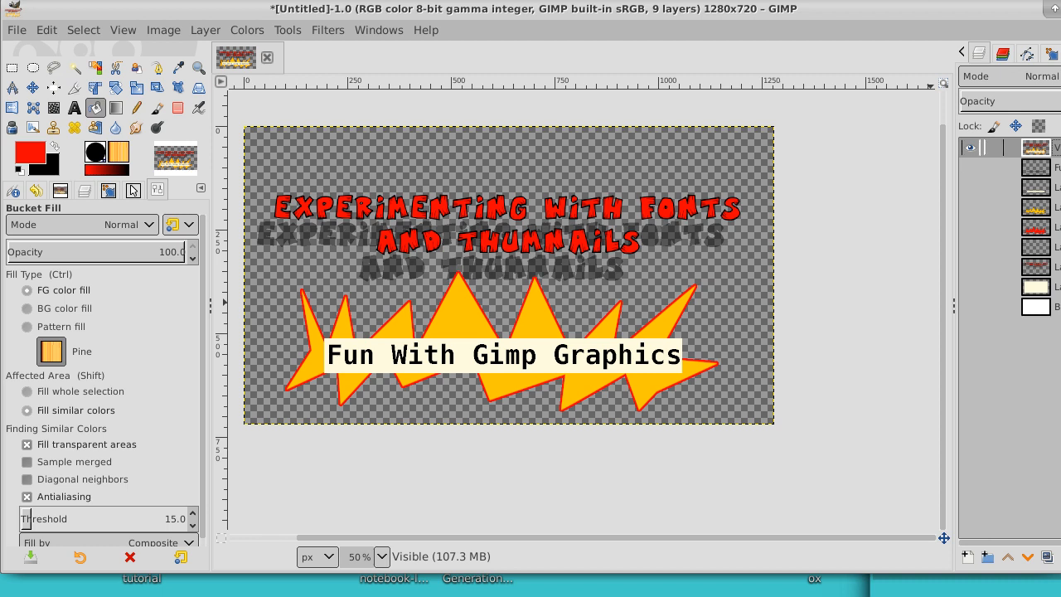
Step: Make the cream panel and white background layers visible, activate the panel layer, and compare the image with and without the combined artwork
left_click(970, 288)
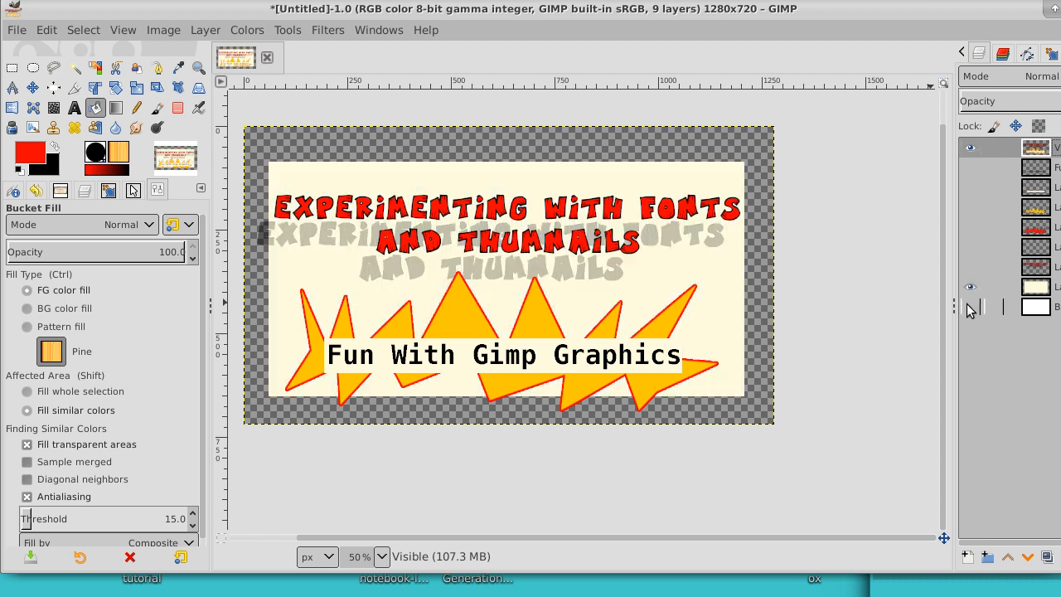
left_click(970, 307)
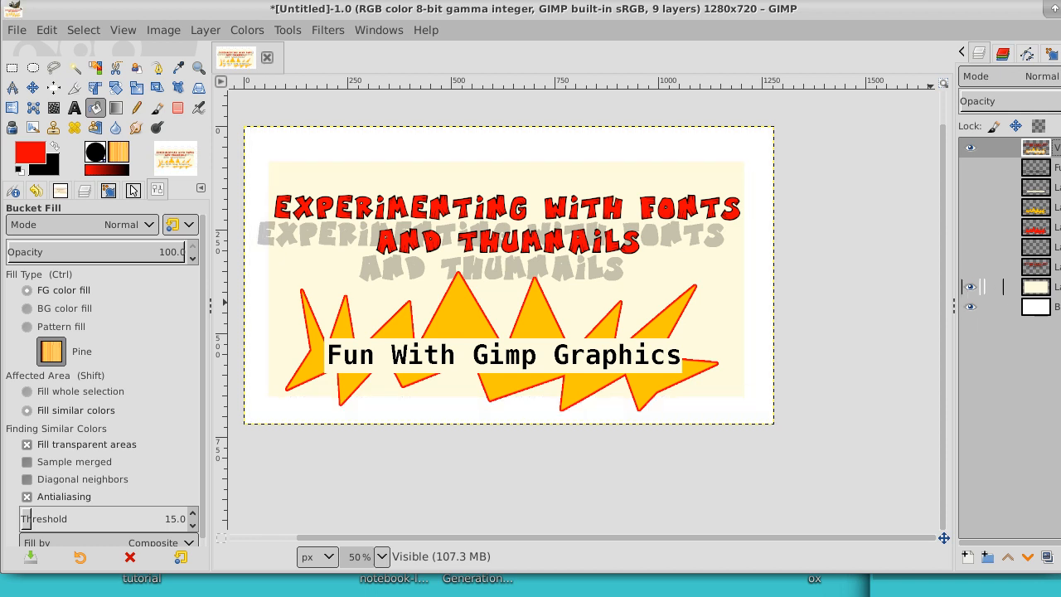
left_click(1012, 287)
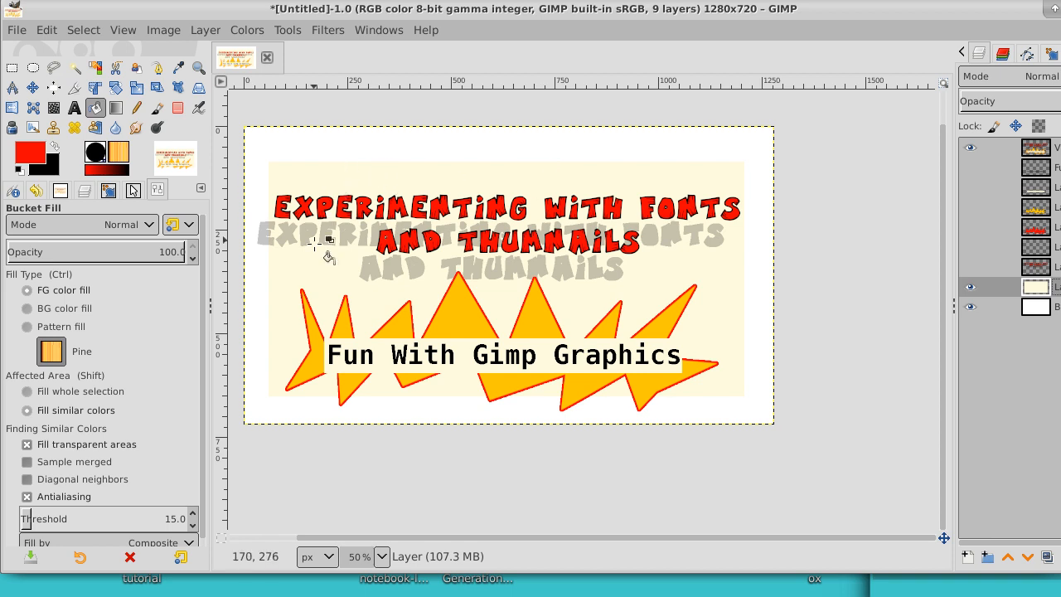
left_click(974, 147)
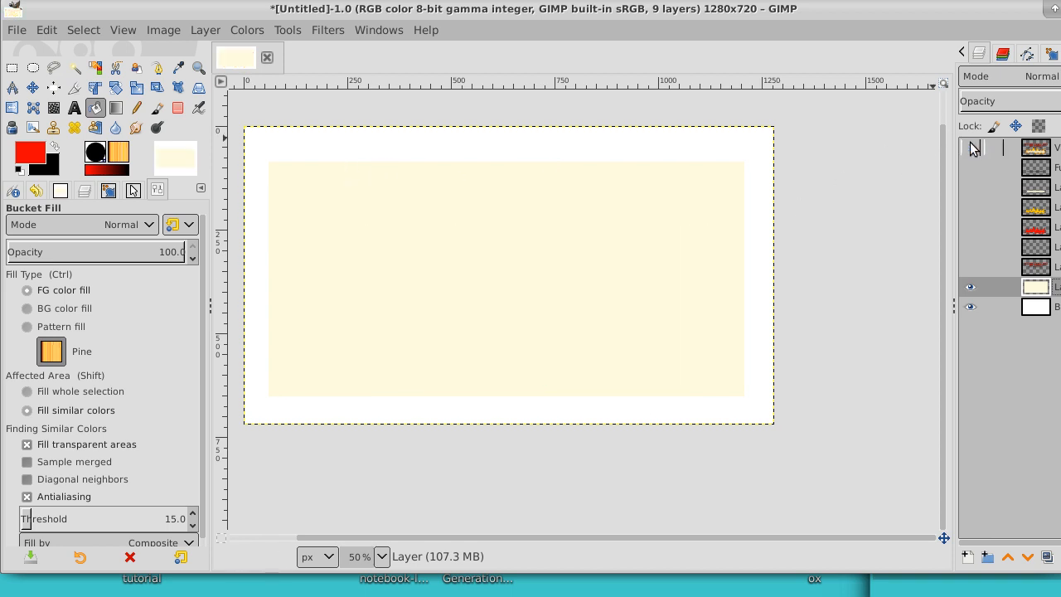
left_click(975, 147)
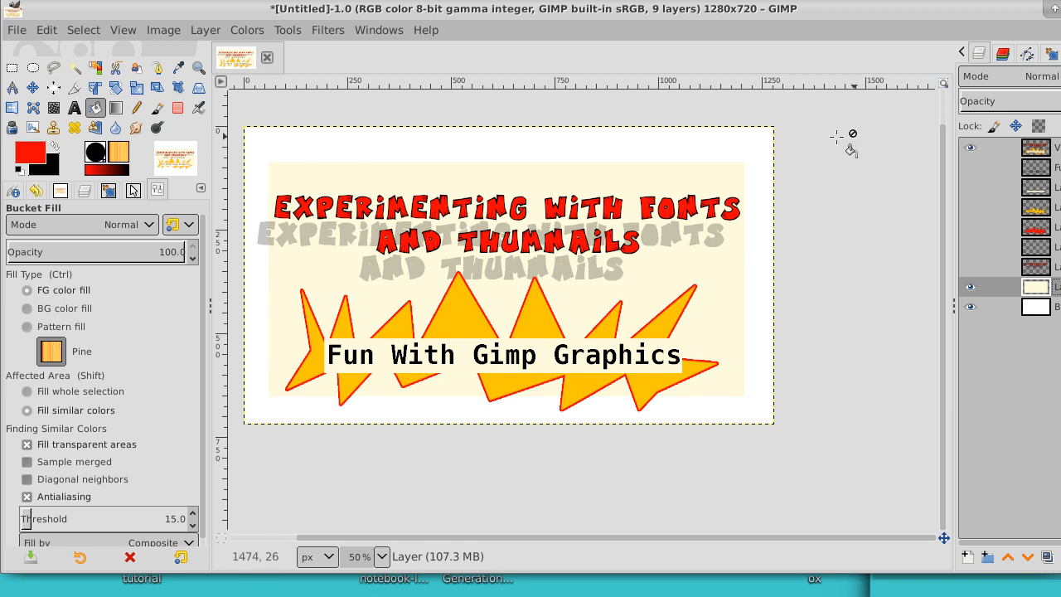
Step: Select the transparent border of the cream panel layer by color and invert the selection to select the cream rectangle
left_click(95, 67)
left_click(392, 149)
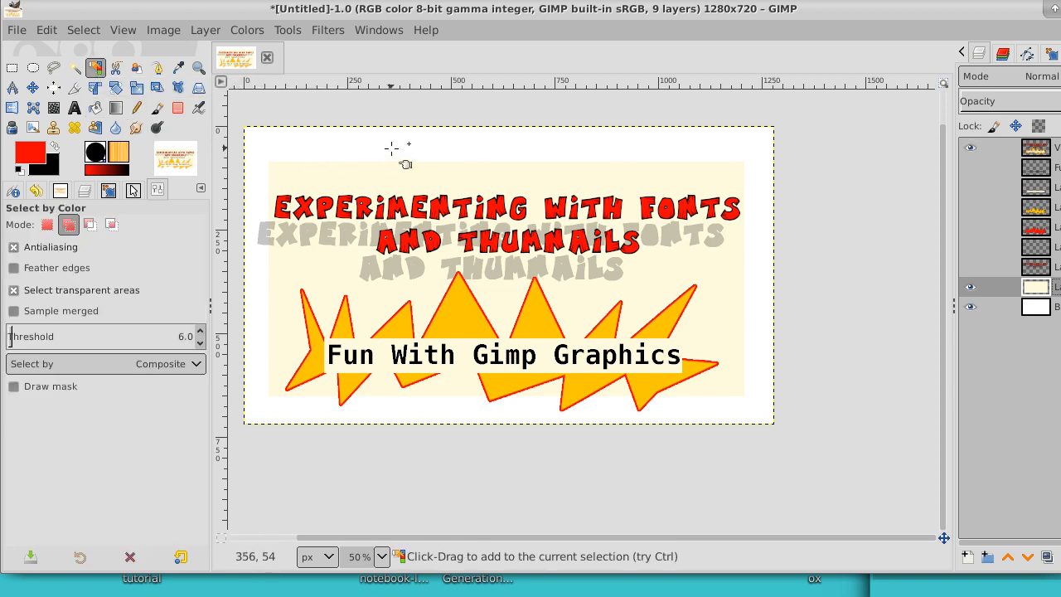
left_click(88, 30)
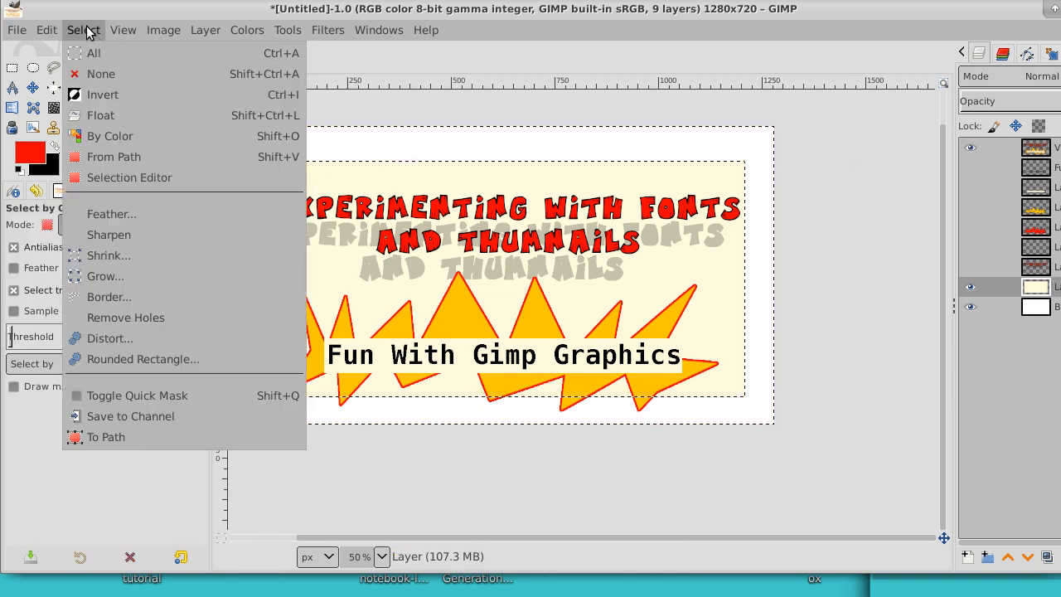
left_click(93, 98)
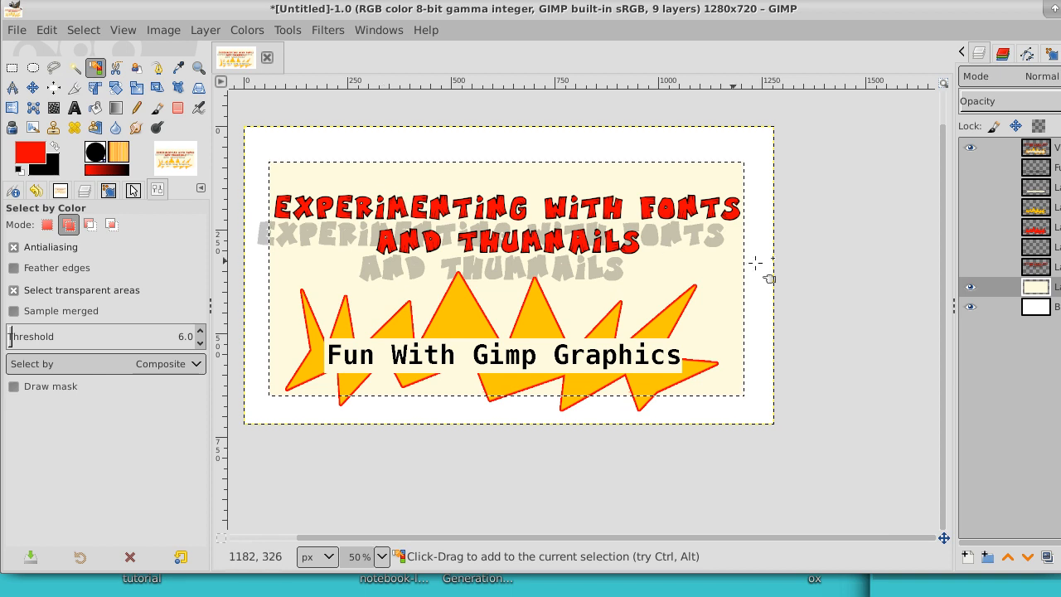
Step: Create a new transparent layer directly above the white background and below the cream panel
left_click(1037, 306)
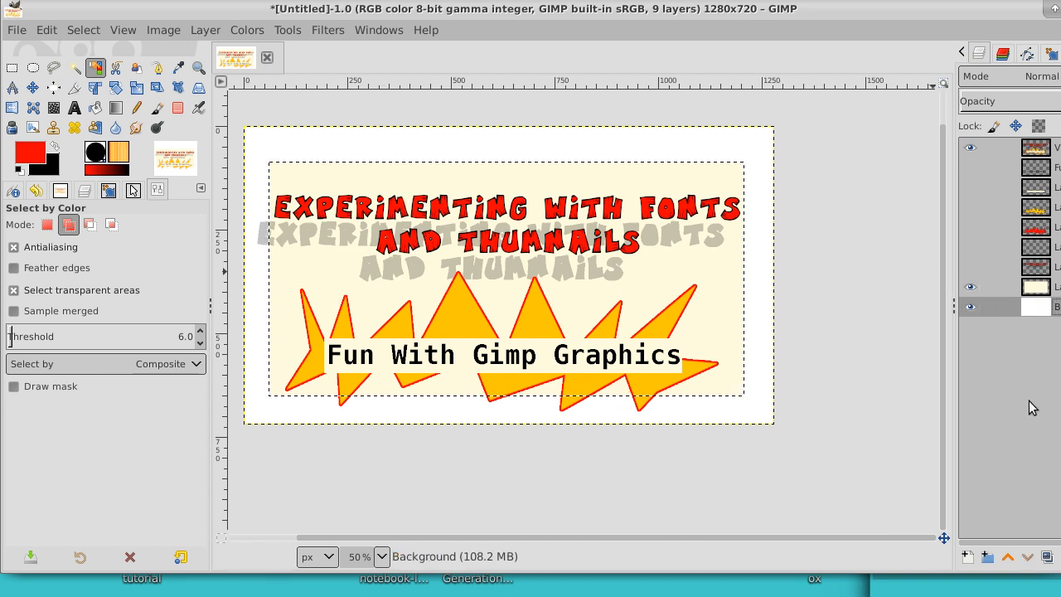
left_click(969, 558)
key("Return")
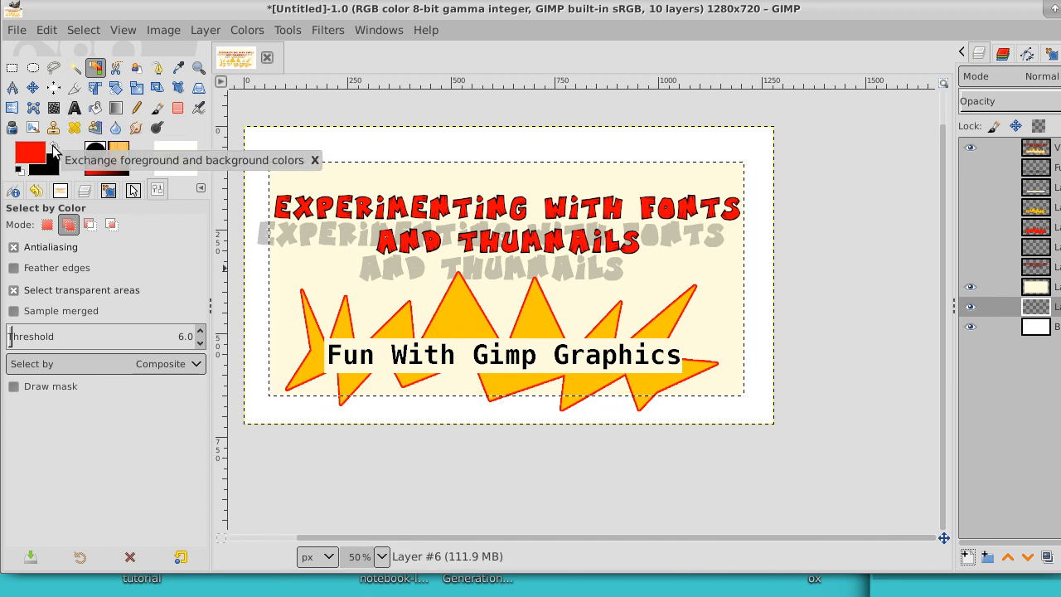
Step: Swap the foreground color to black, bucket-fill the rectangular selection on the new layer, and clear the selection
left_click(55, 146)
left_click(95, 108)
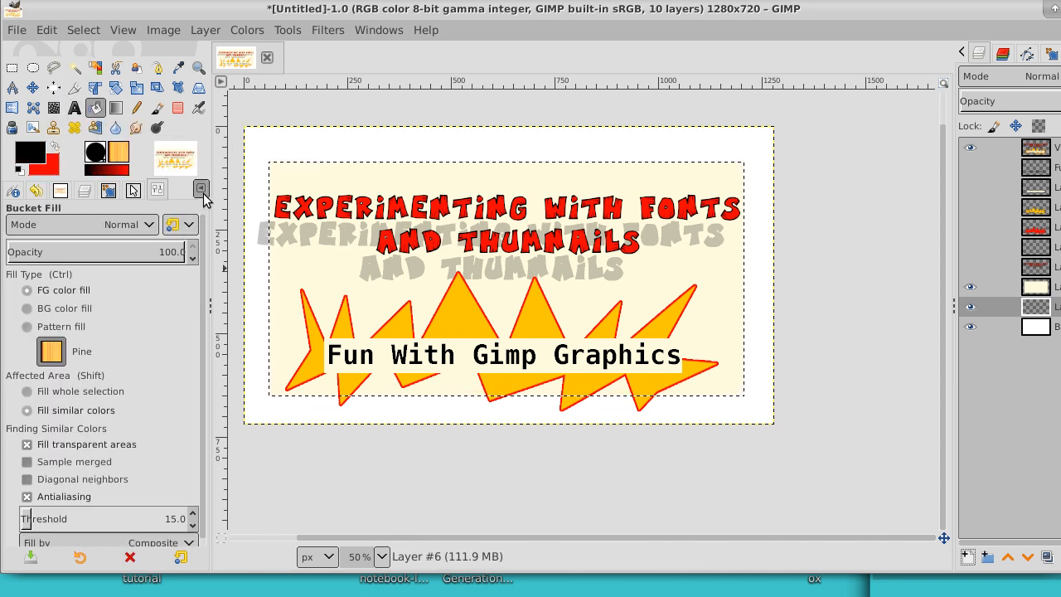
left_click(301, 232)
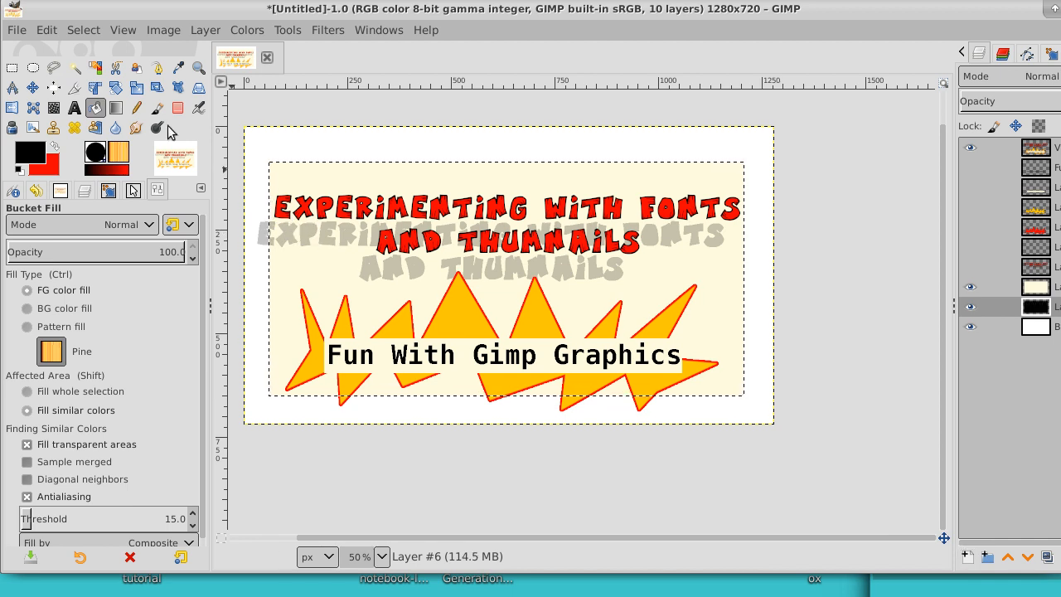
left_click(81, 30)
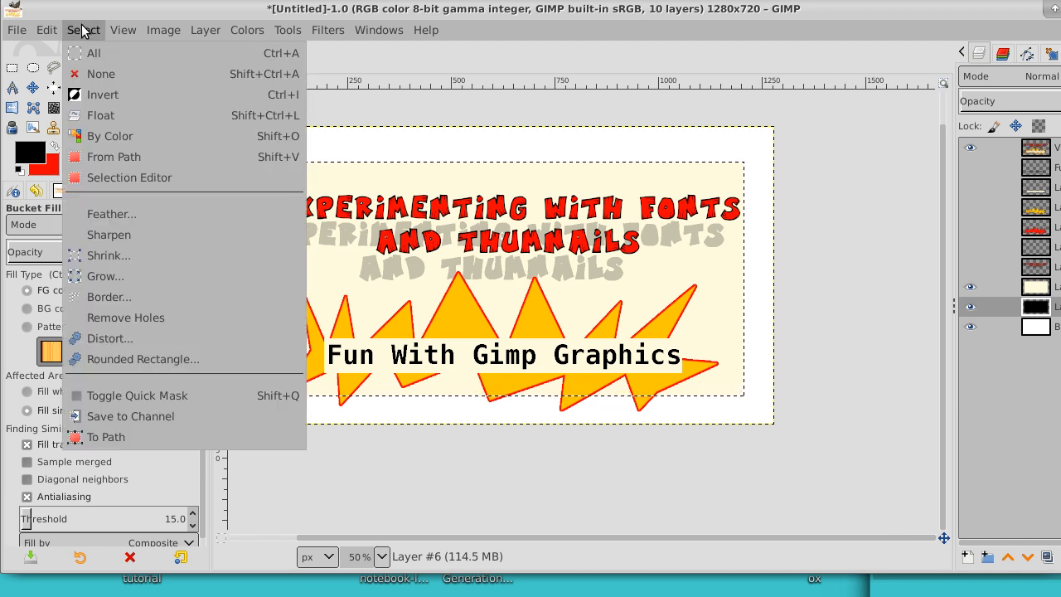
left_click(91, 74)
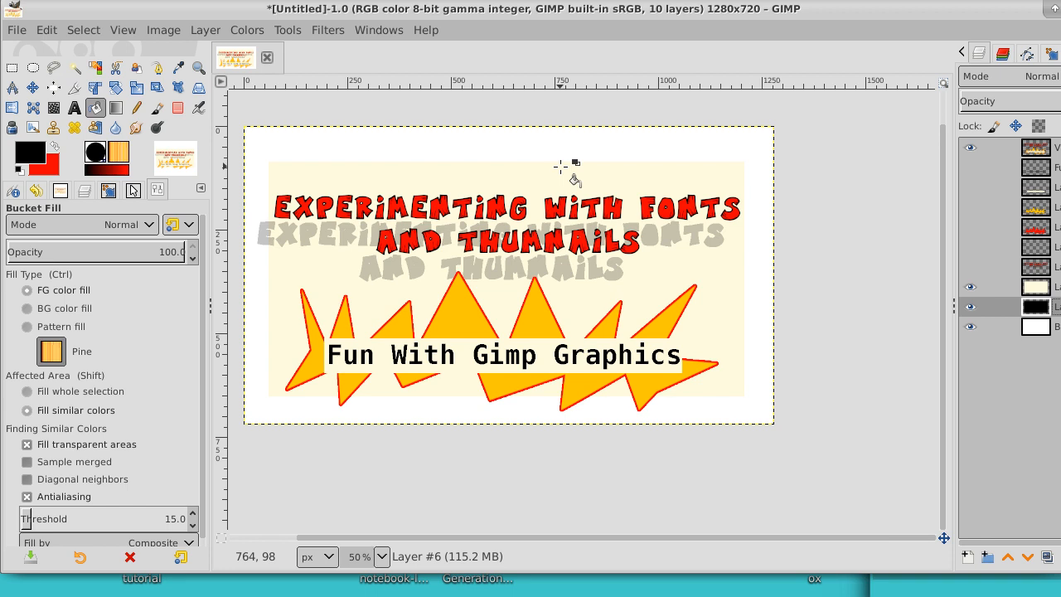
Step: Apply a Gaussian Blur of 13.50 in X and Y to the black rectangle layer to make a soft panel shadow
left_click(321, 31)
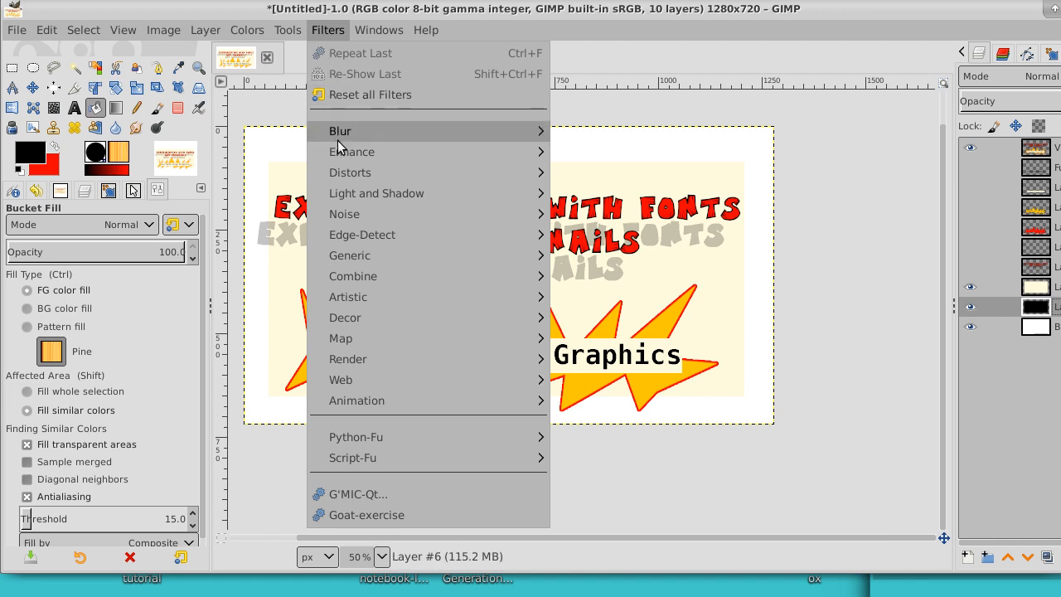
mouse_move(347, 130)
left_click(635, 131)
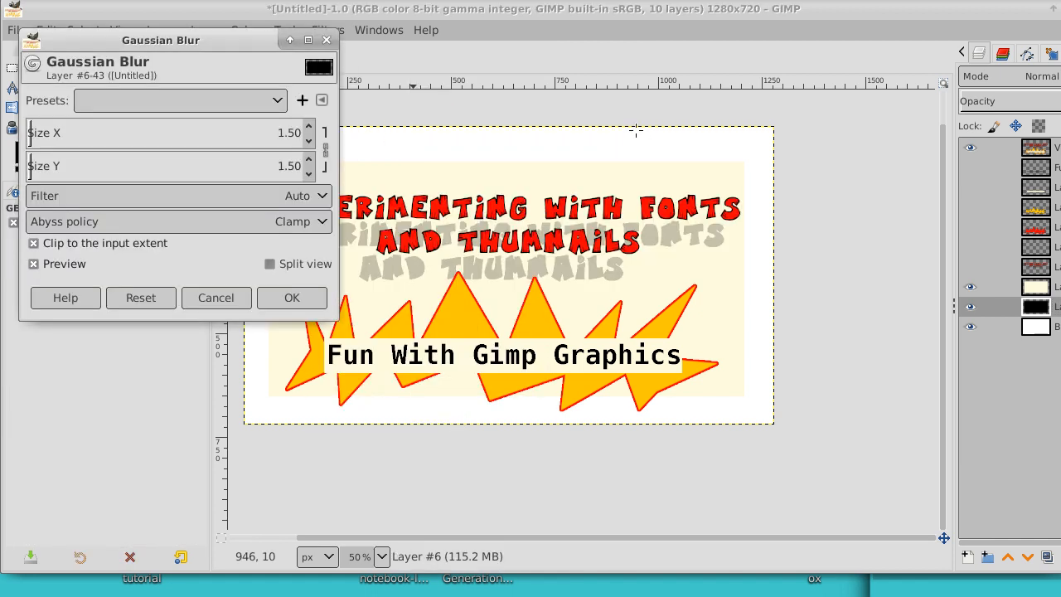
scroll(311, 133, "up", 5)
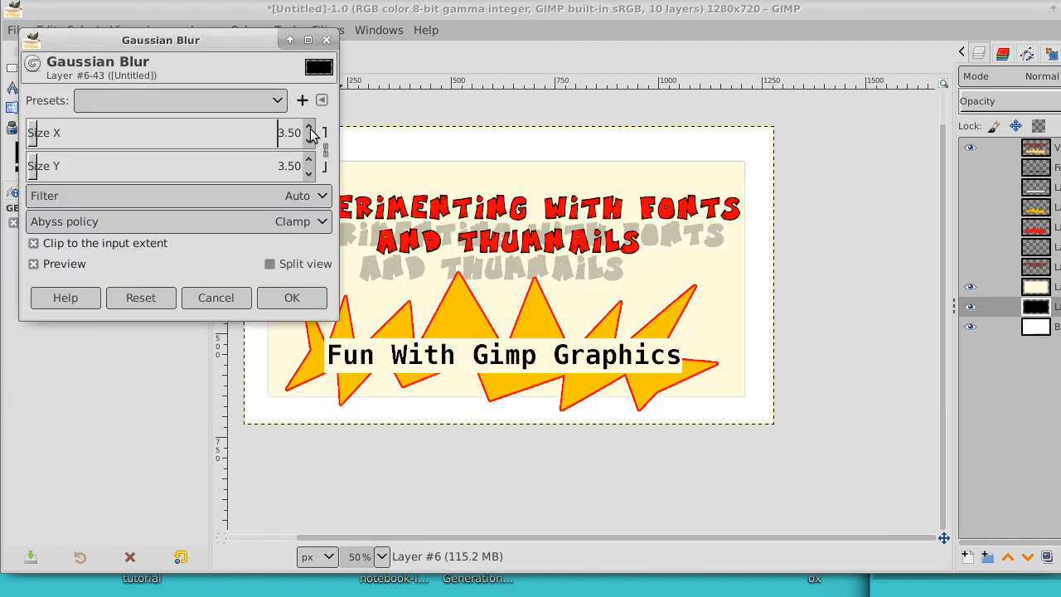
scroll(311, 133, "up", 7)
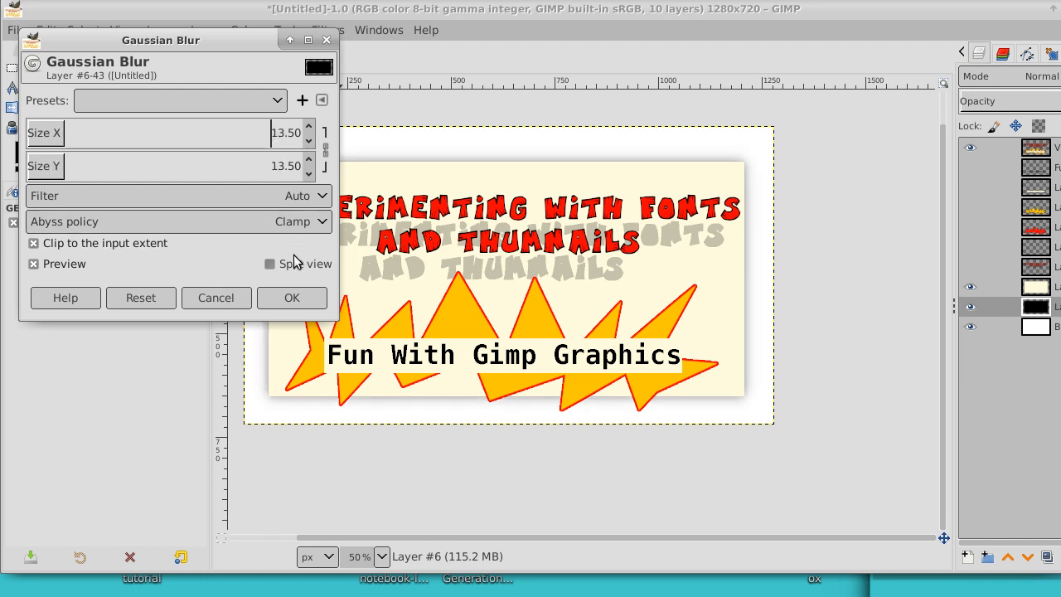
left_click(292, 298)
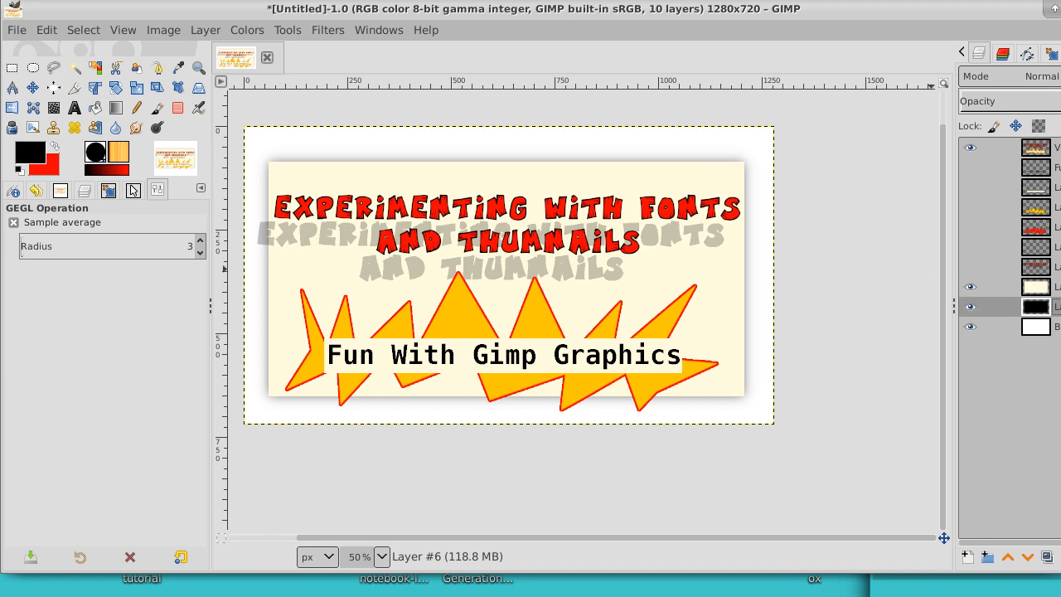
Step: Duplicate the blurred shadow layer, move the copy slightly down and left behind the cream panel, and fit it to the image size
left_click(1047, 557)
left_click(1046, 557)
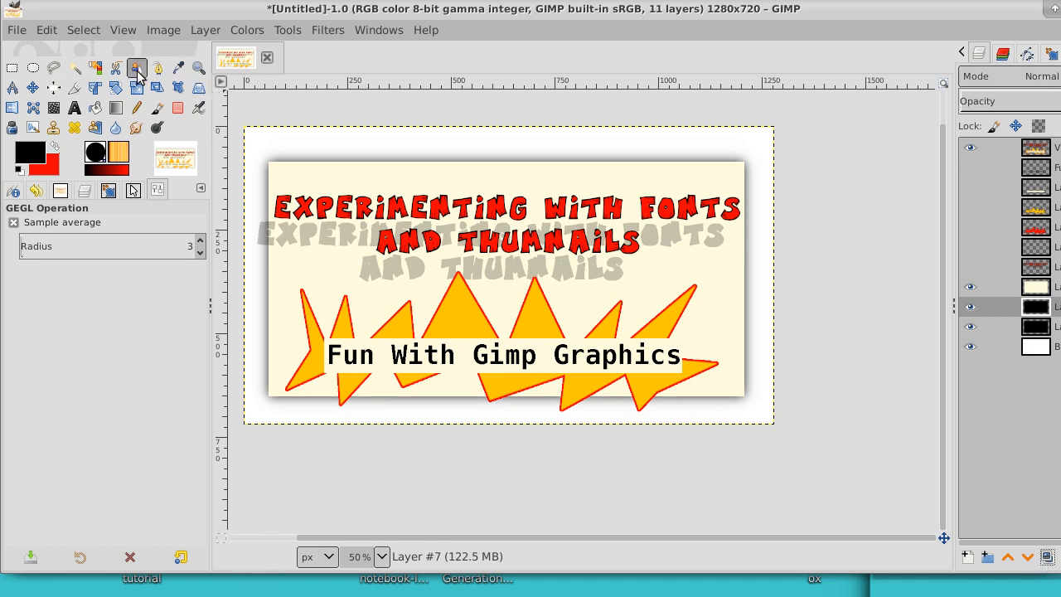
left_click(34, 88)
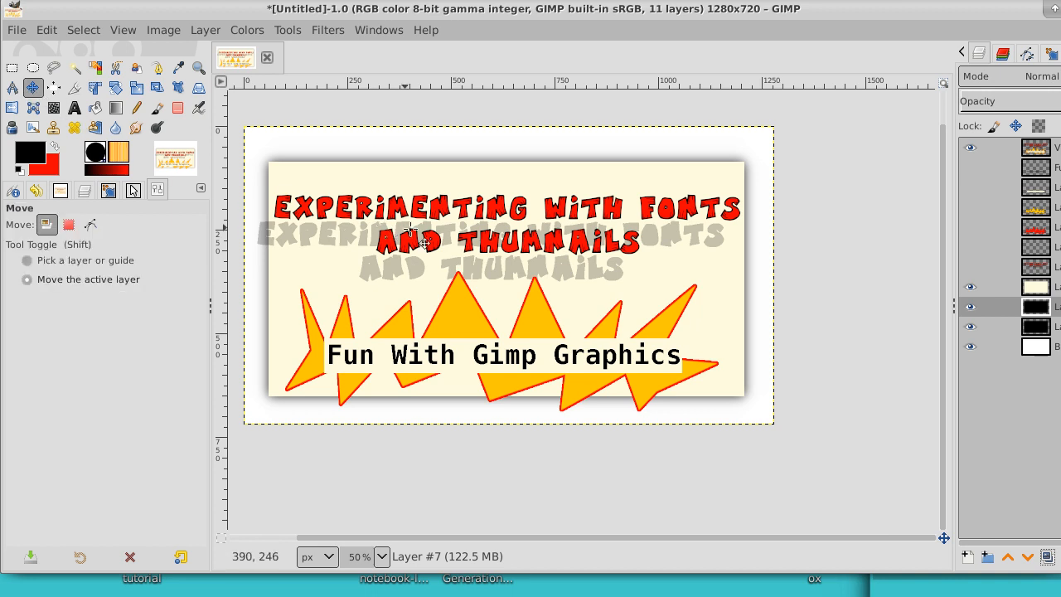
left_click_drag(455, 235, 459, 255)
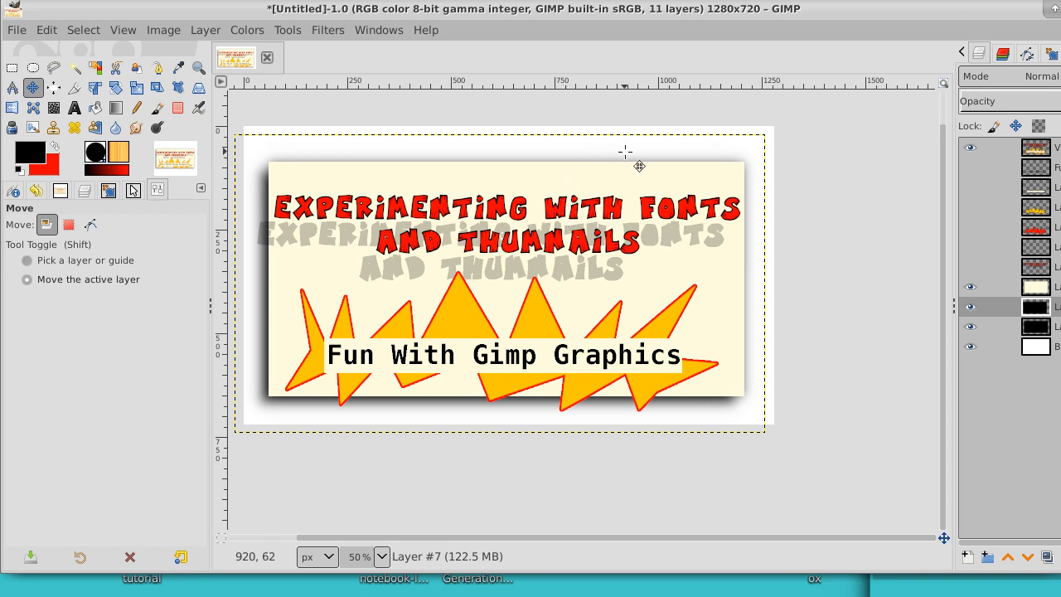
right_click(1041, 308)
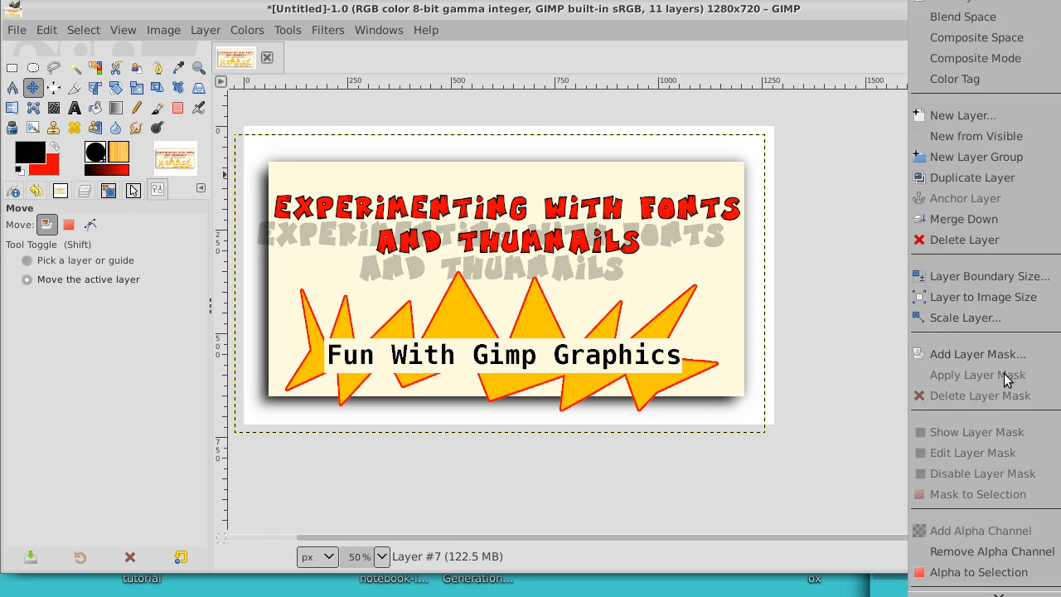
left_click(1013, 296)
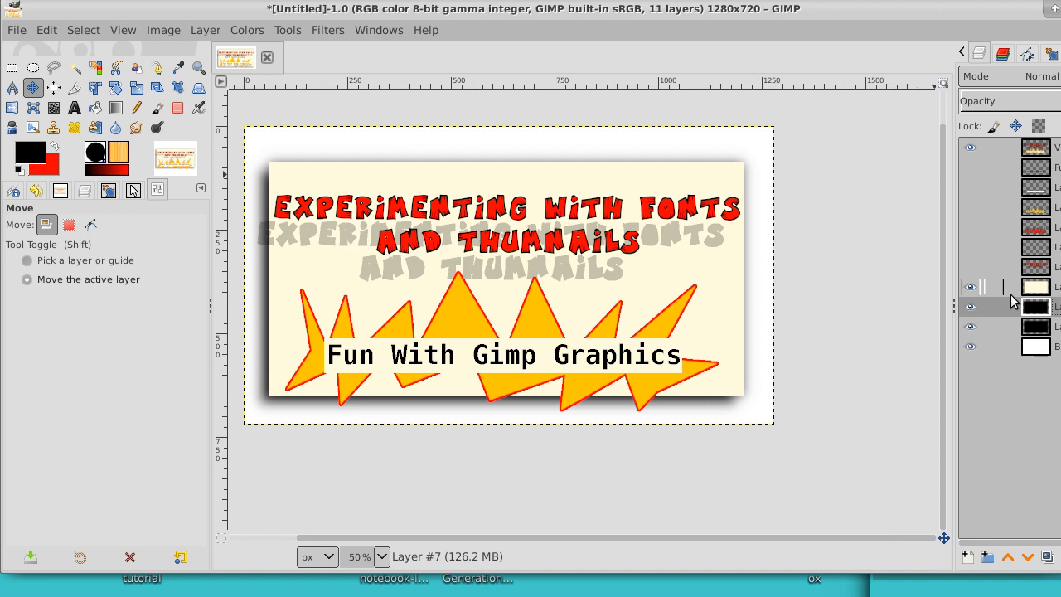
Step: Start exporting the image and choose the recently used Images folder as the destination
left_click(15, 36)
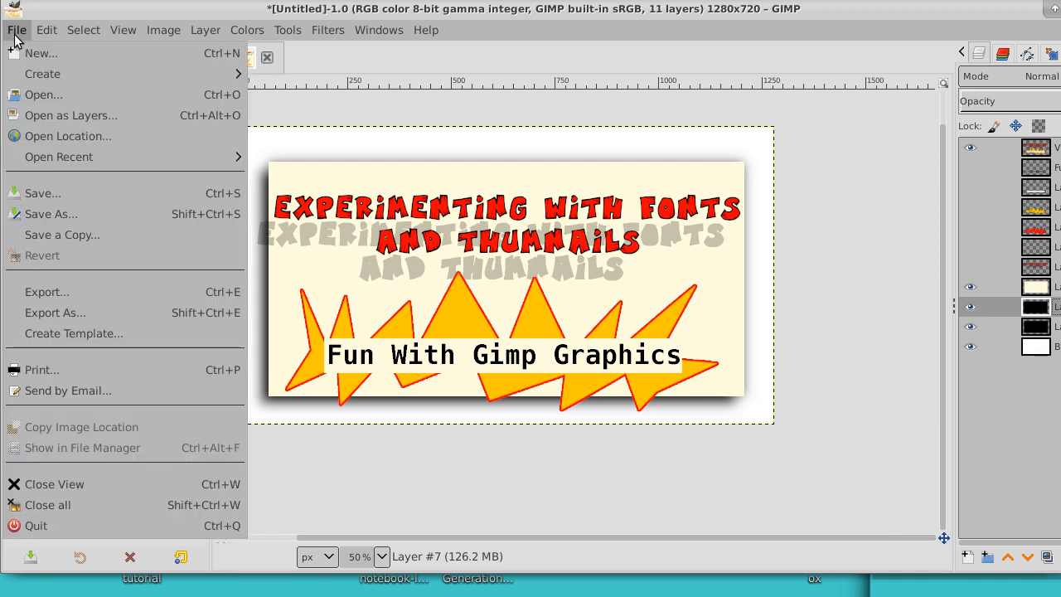
left_click(29, 312)
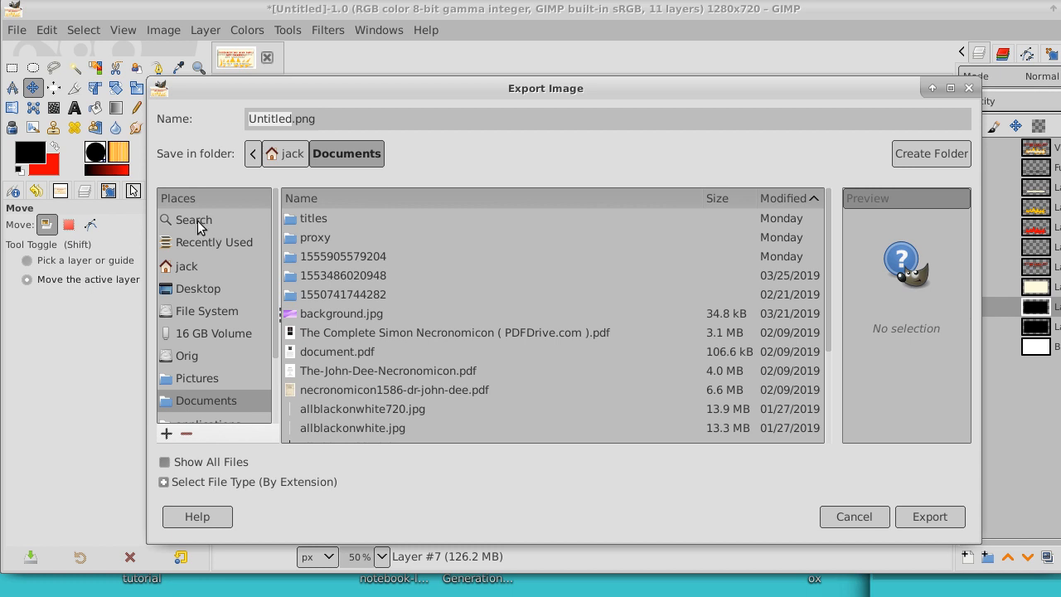
left_click(199, 246)
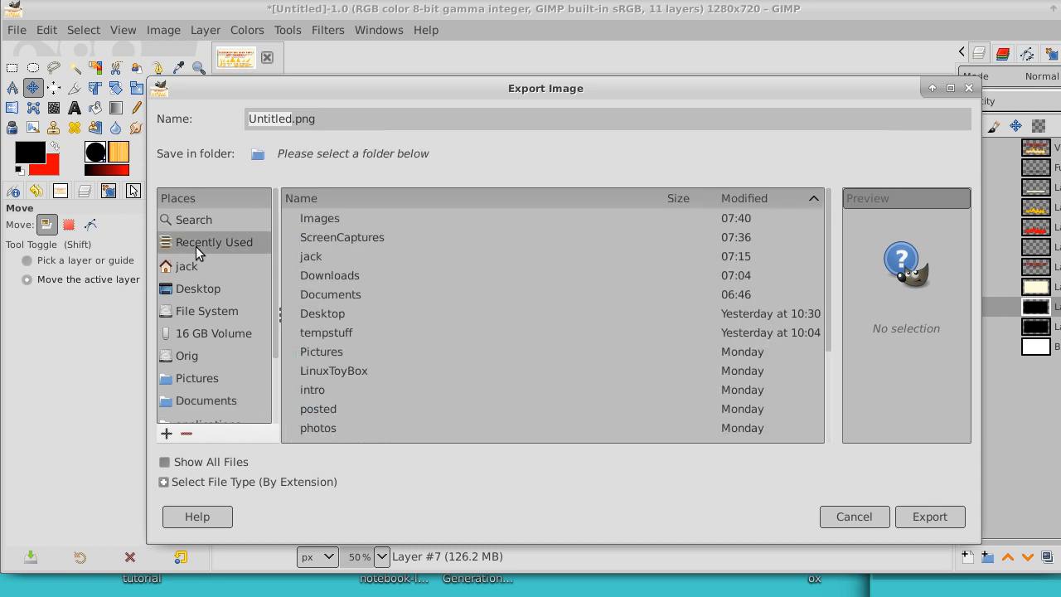
double_click(290, 223)
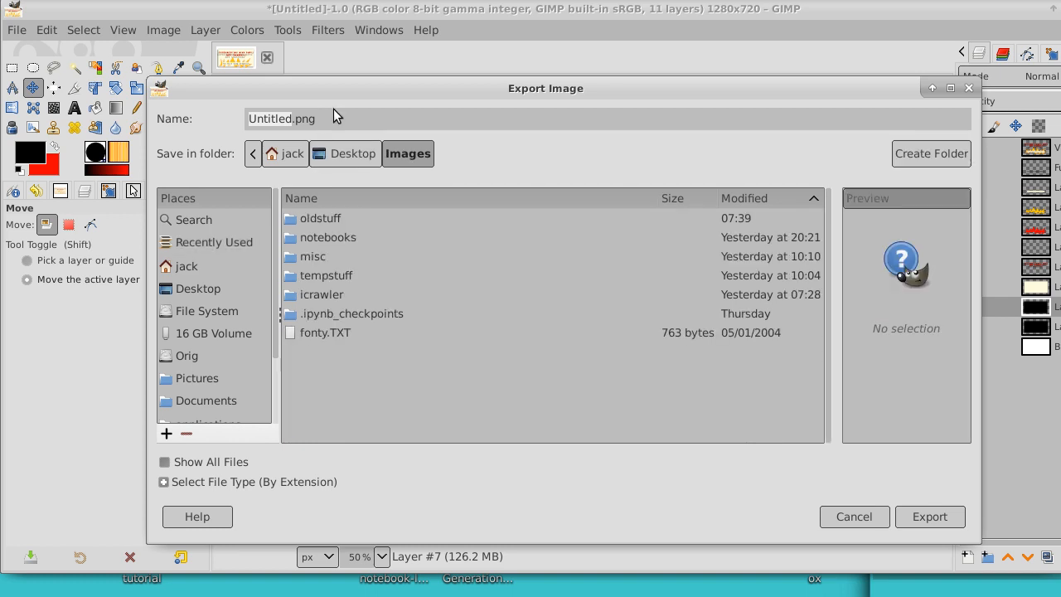
Step: Name the export file "Experimenting with fonts and thumbnails.jpg"
left_click_drag(369, 81, 354, 341)
left_click_drag(302, 377, 124, 378)
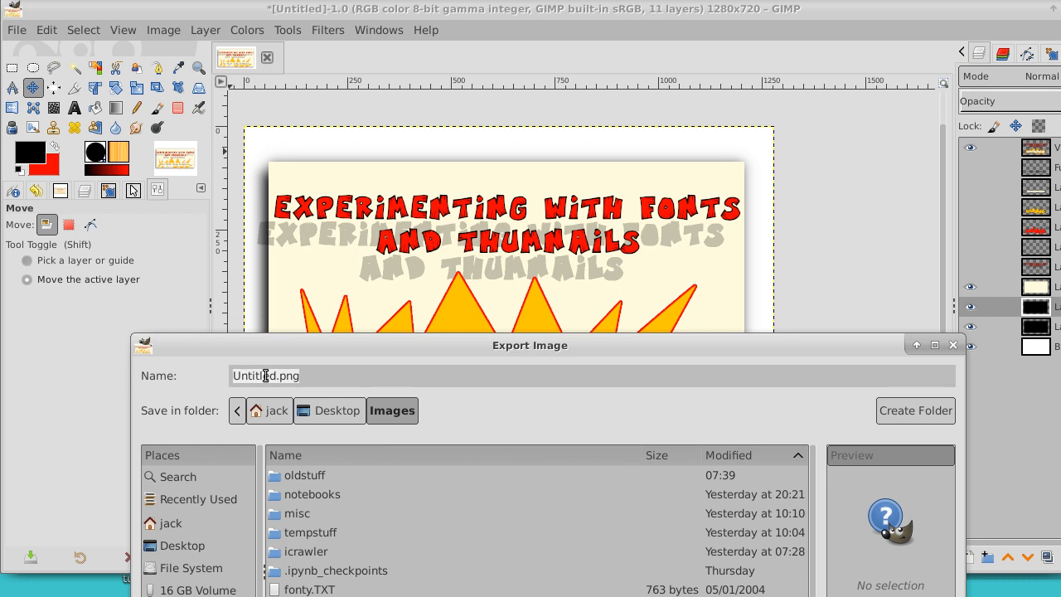
left_click(304, 376)
left_click_drag(298, 376, 221, 376)
type("Ex")
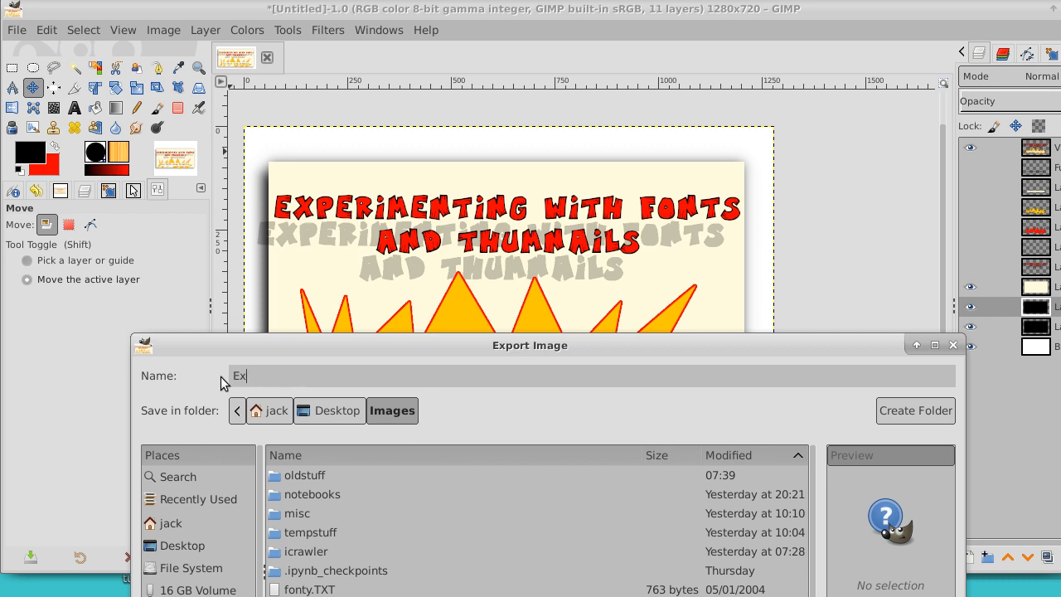
type("perimenting with fonts and")
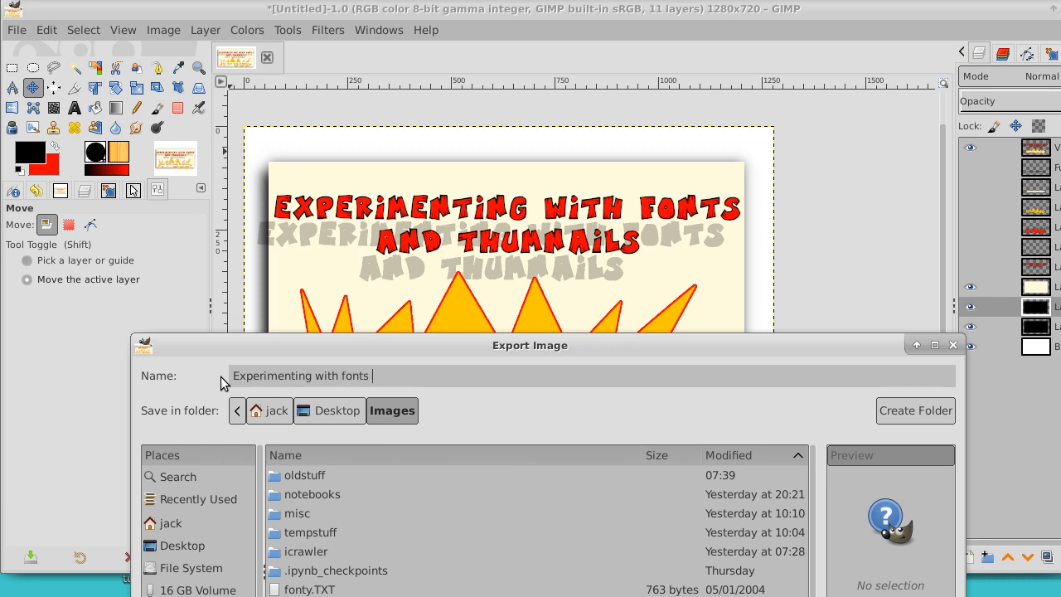
type("humbnails.jpg")
Step: Replace the spaces in the file name with hyphens, making it "Experimenting-with-fonts-and-thumbnails.jpg"
key("Delete")
type("-")
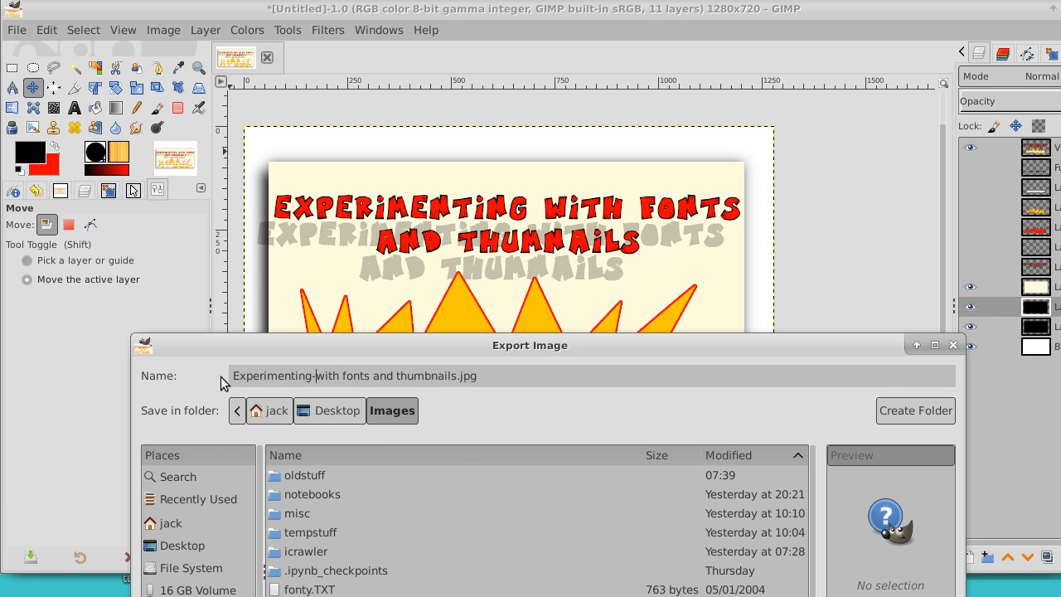
key("BackSpace")
type("-")
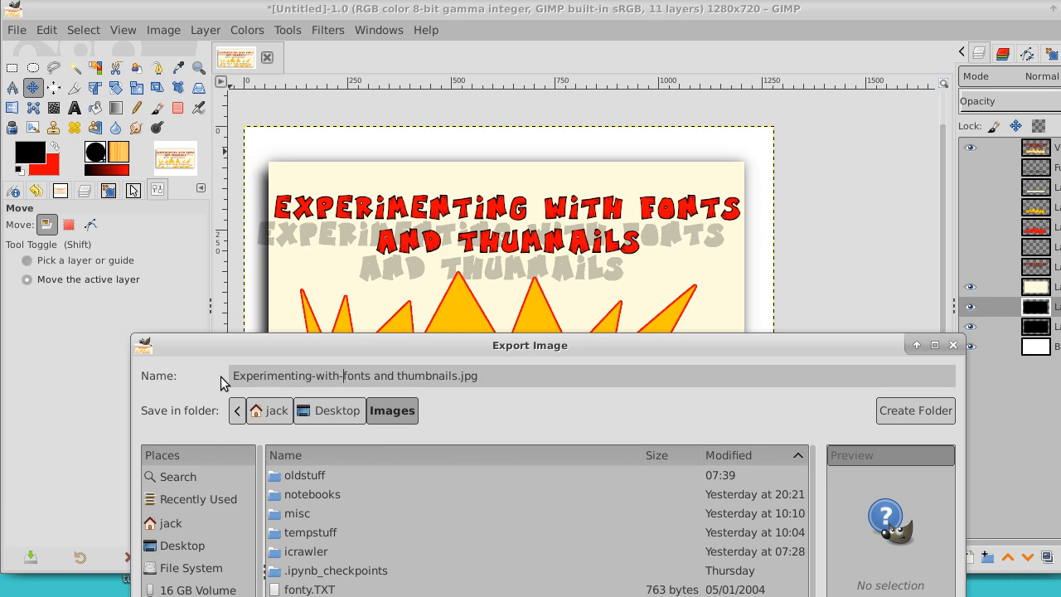
key("Right")
key("Right")
key("Right")
key("Delete")
type("-")
key("Delete")
type("-")
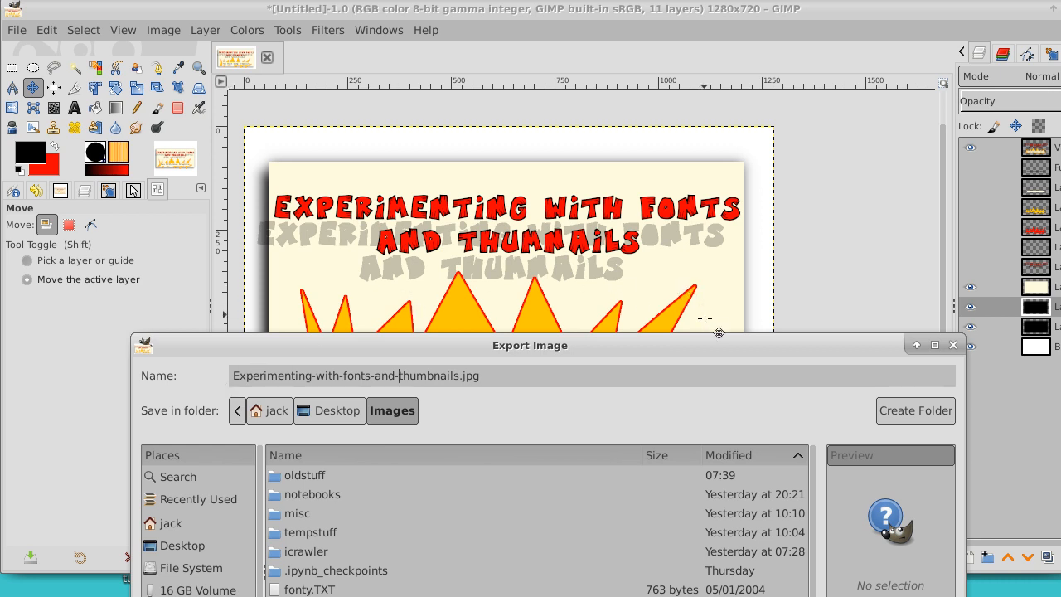
Step: Export the image as a JPEG into the Images folder
left_click_drag(710, 347, 700, 108)
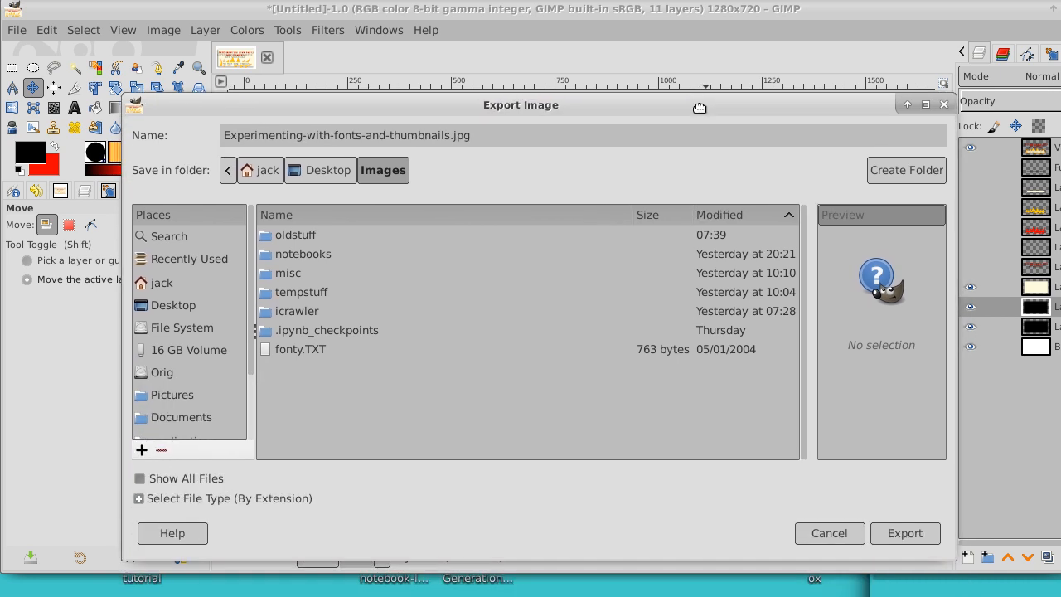
left_click(913, 532)
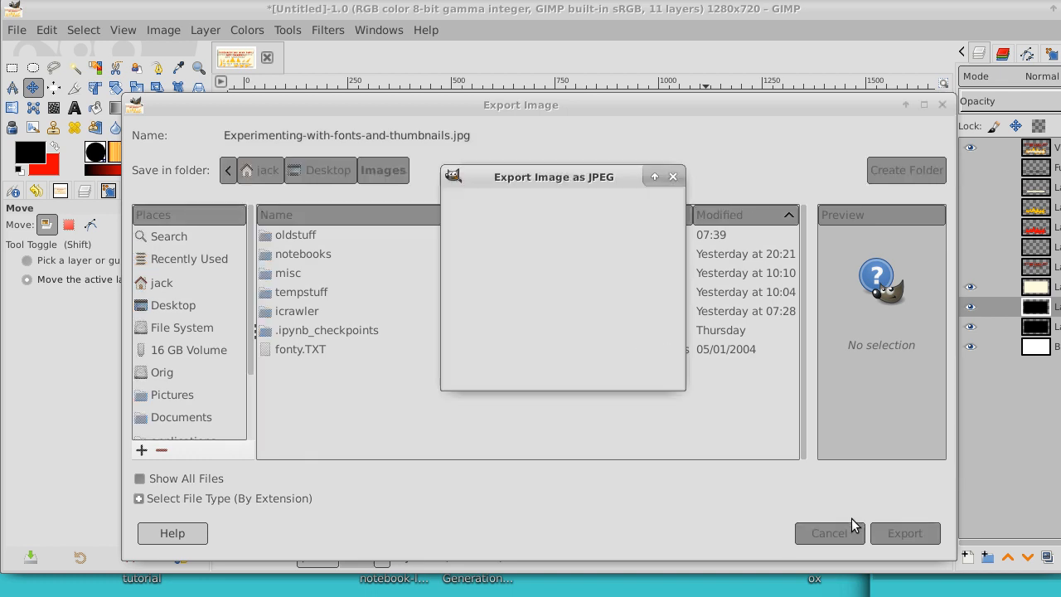
left_click(634, 370)
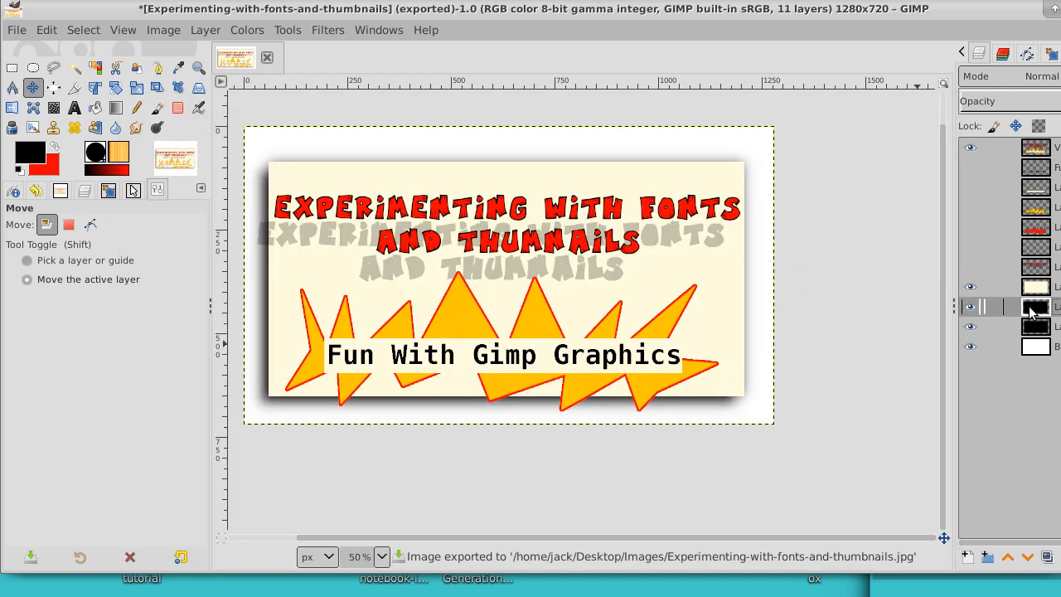
Step: Add a new layer above the top lettering layer and insert a "^" in Monospace Bold below the word THUMNAILS
left_click(1003, 147)
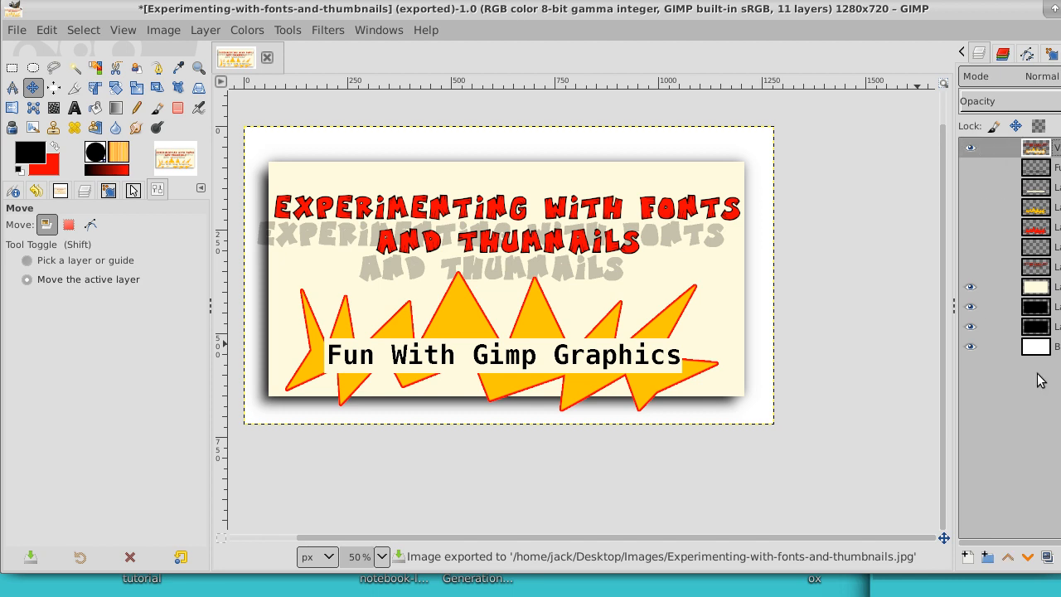
left_click(969, 558)
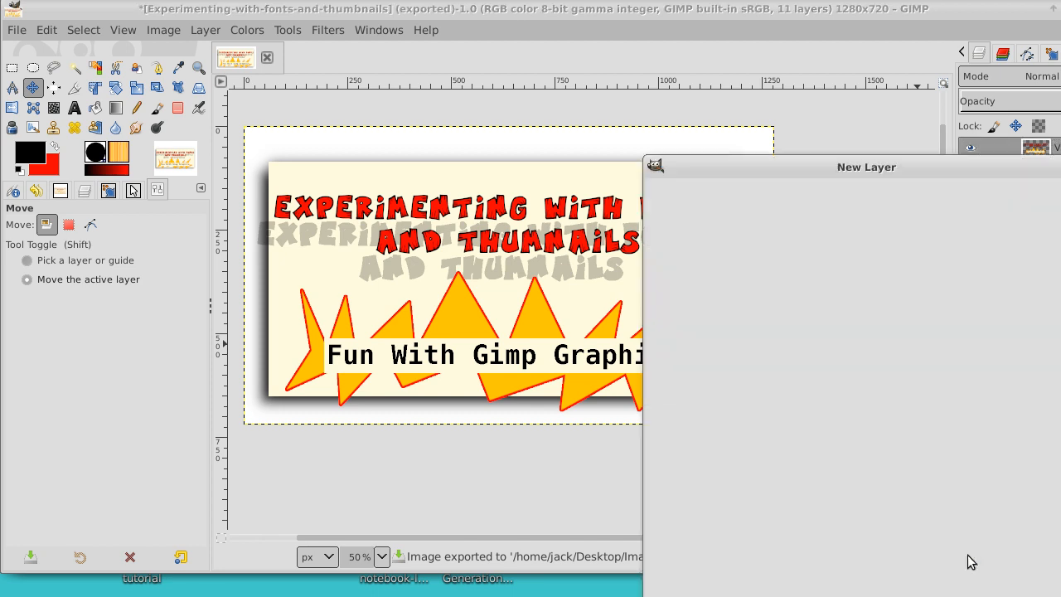
key("Return")
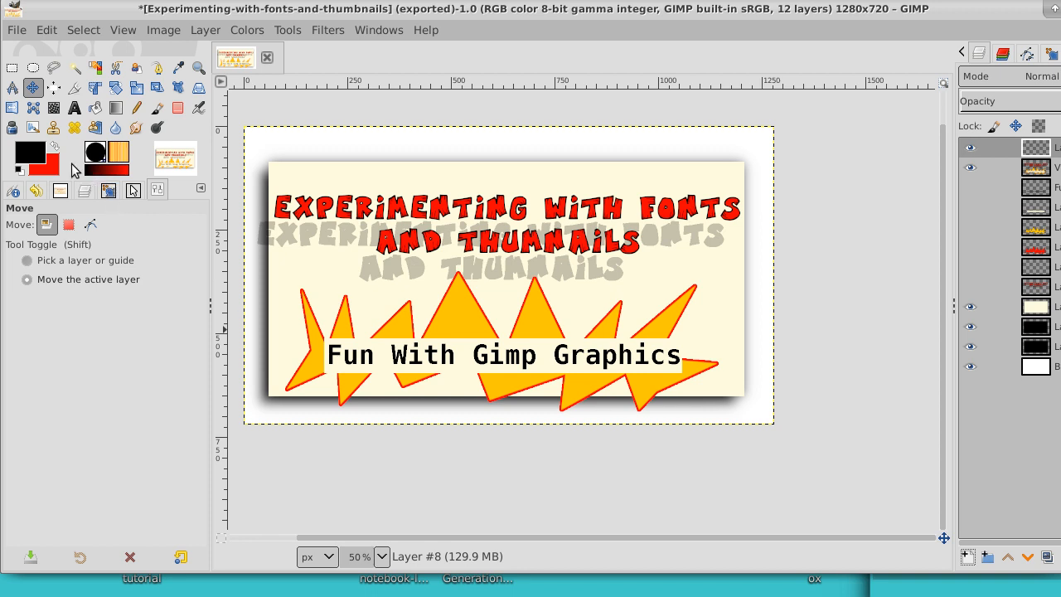
left_click(72, 108)
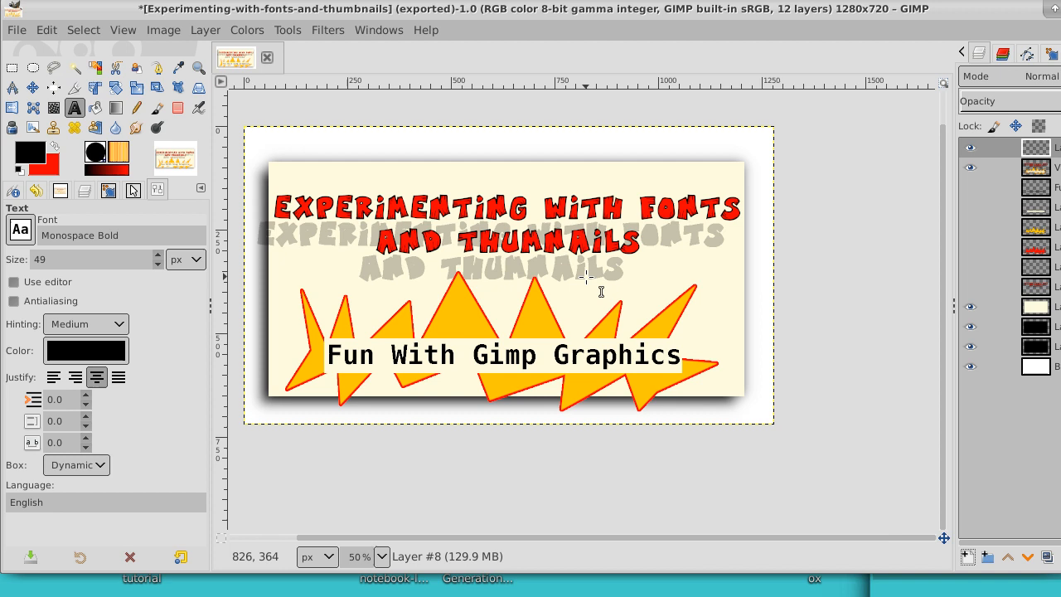
left_click(525, 252)
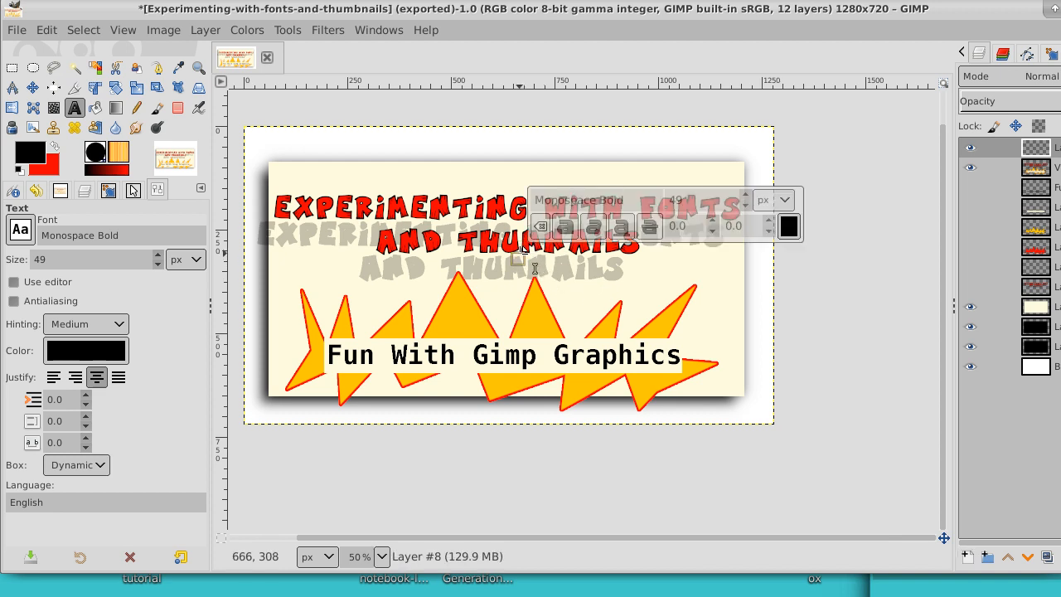
left_click(535, 268)
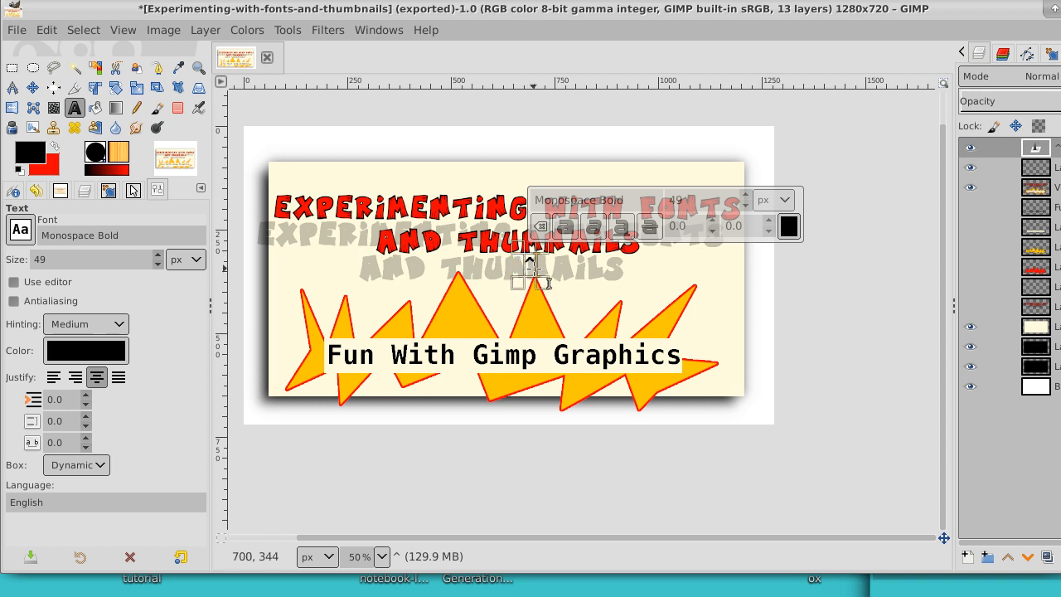
Step: Enlarge the font size of the "^" character
left_click(745, 196)
left_click(744, 196)
left_click(745, 196)
left_click(745, 196)
left_click(745, 196)
left_click(744, 196)
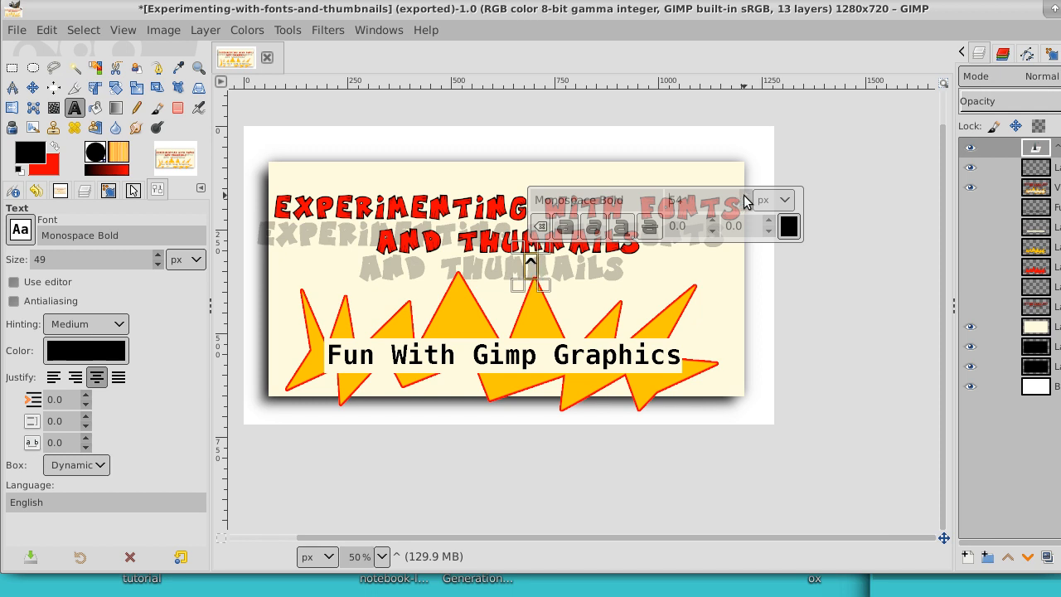
left_click(745, 196)
left_click(744, 195)
left_click(745, 196)
left_click(745, 195)
left_click(745, 195)
left_click(744, 195)
left_click(744, 196)
left_click(745, 196)
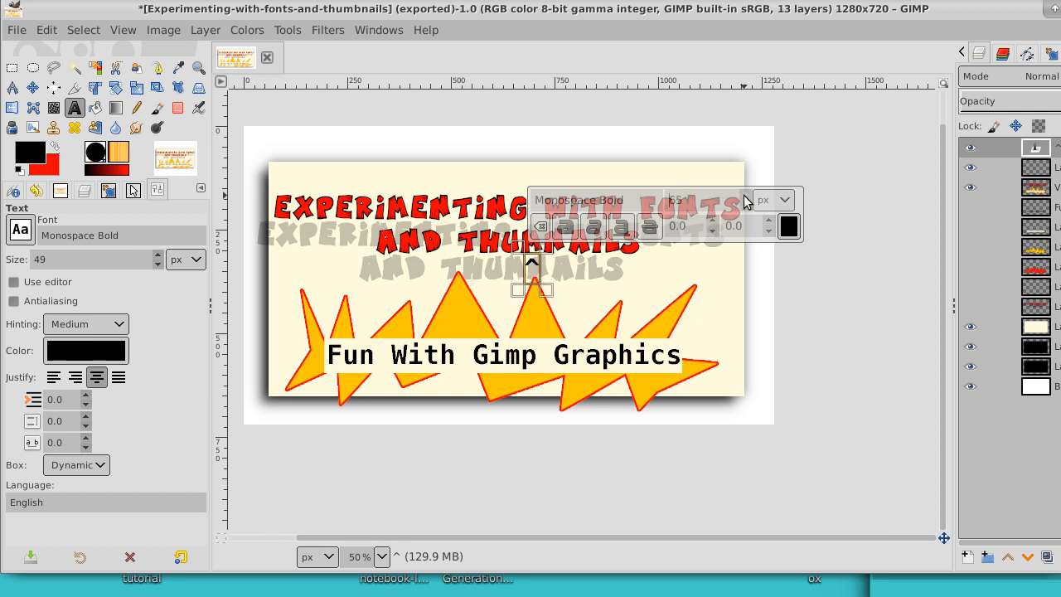
left_click(745, 196)
left_click(745, 196)
left_click(745, 196)
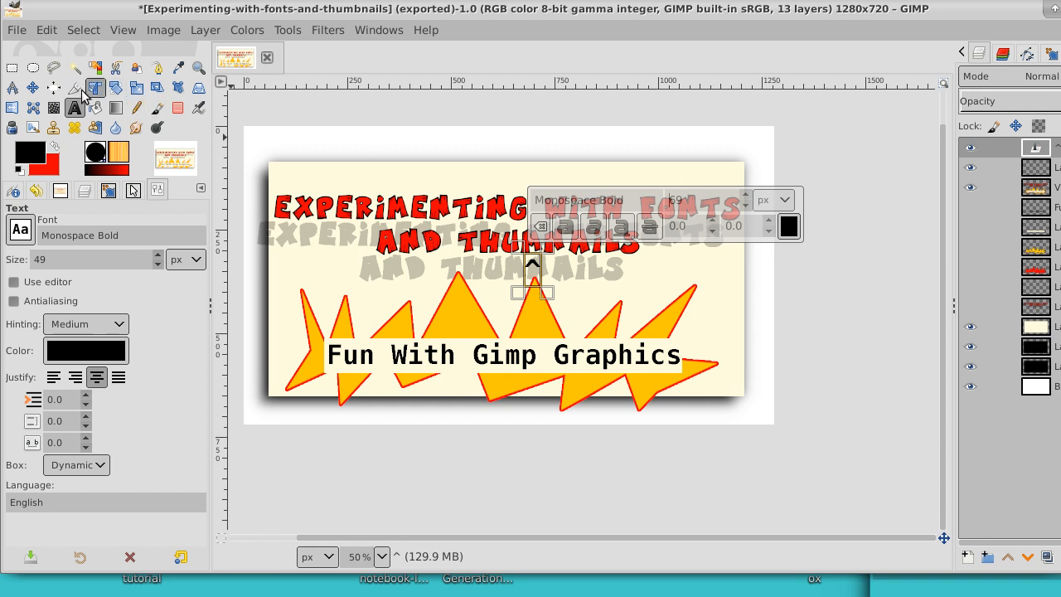
Step: Move the caret below the gap between M and N in THUMNAILS, and fit its layer to the image size
left_click(34, 88)
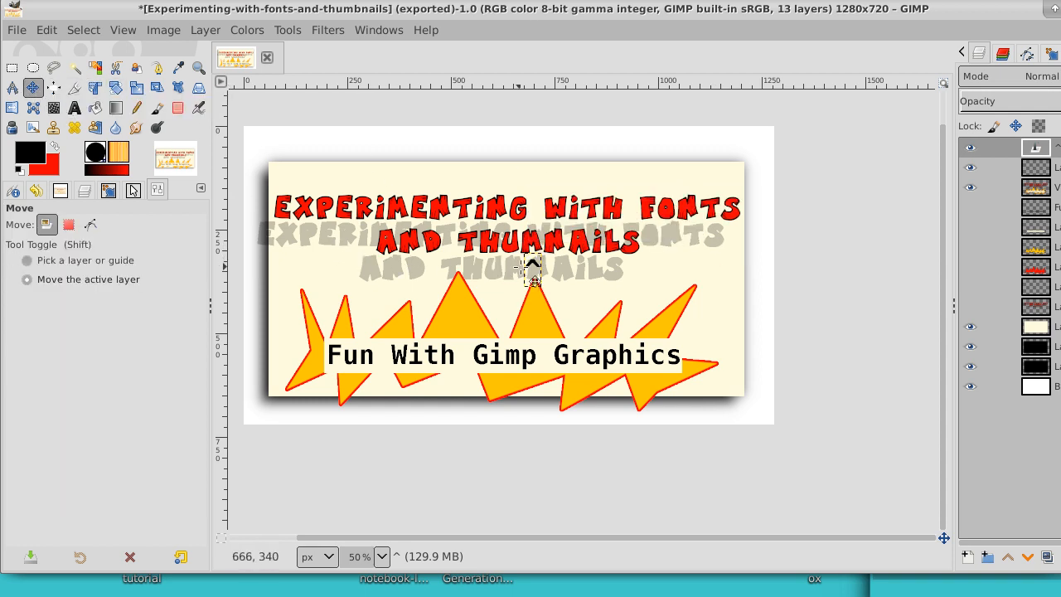
left_click_drag(542, 282, 553, 280)
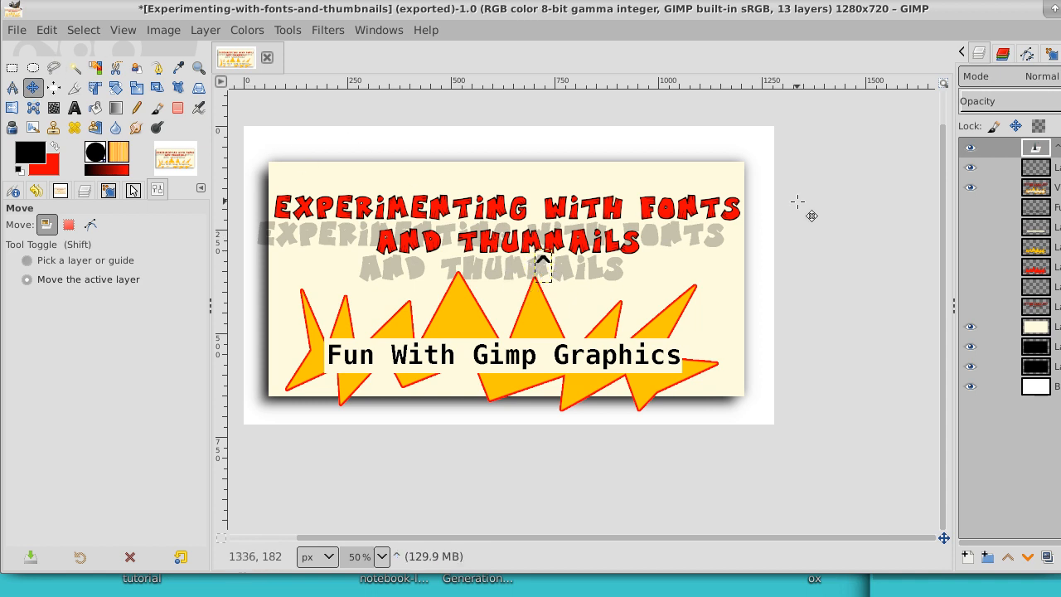
right_click(1040, 148)
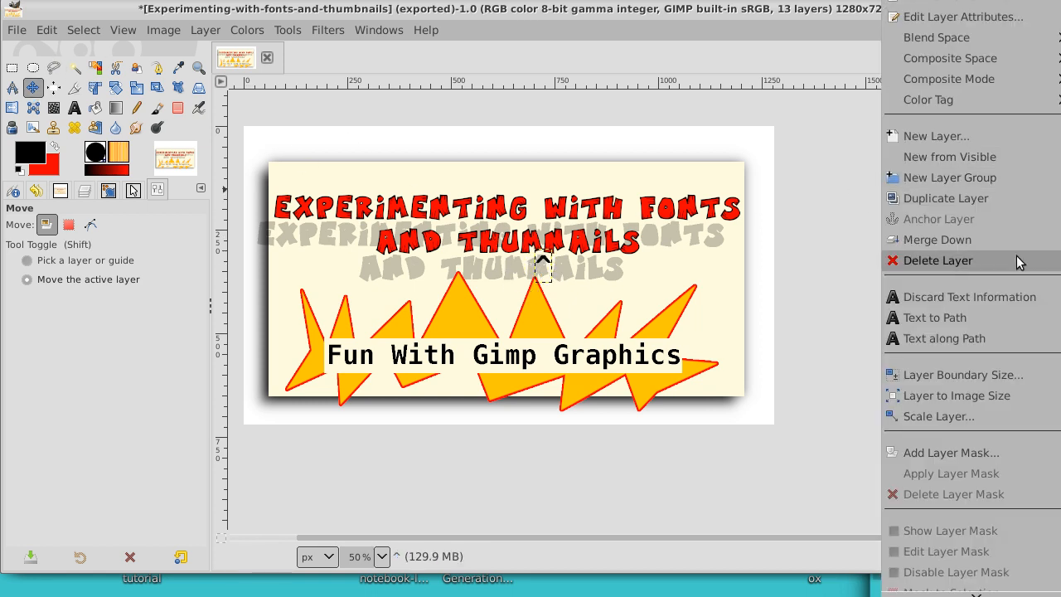
left_click(994, 397)
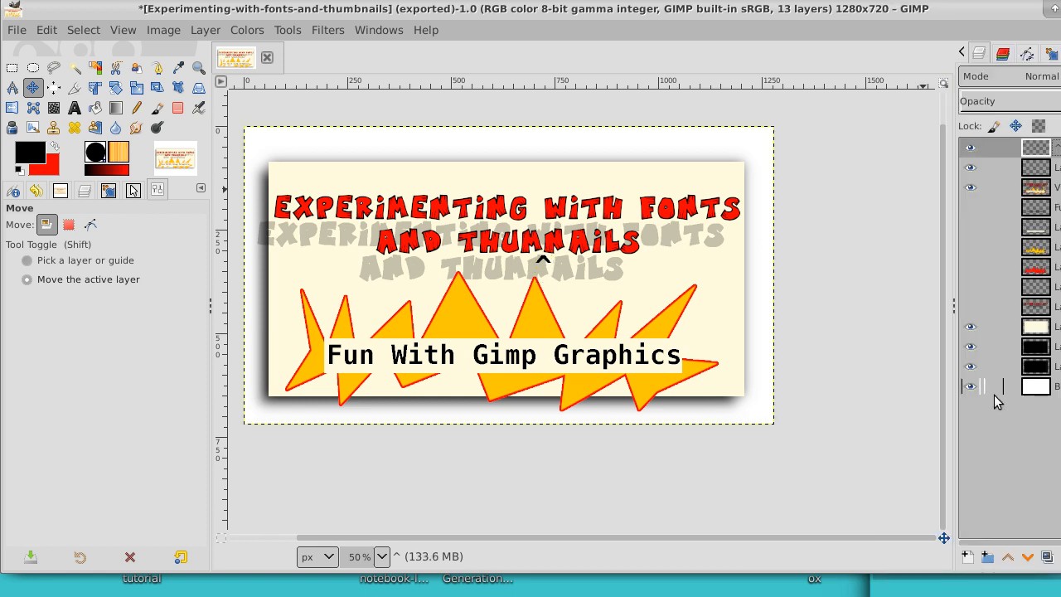
Step: Add a new 1280 x 720 transparent layer on top and set the Text tool's font to MisterVampire
left_click(967, 557)
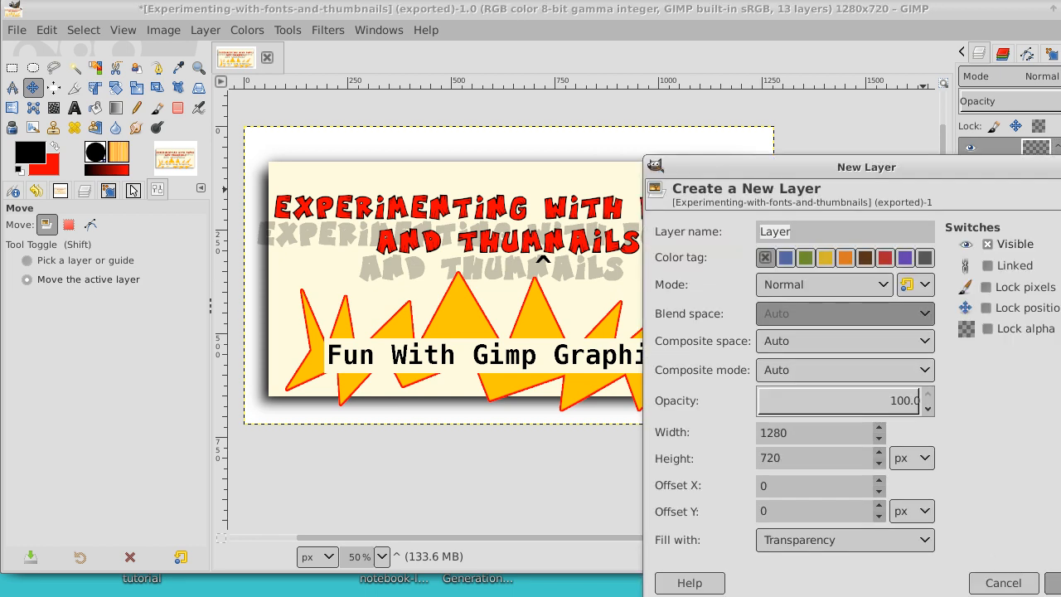
left_click(1053, 583)
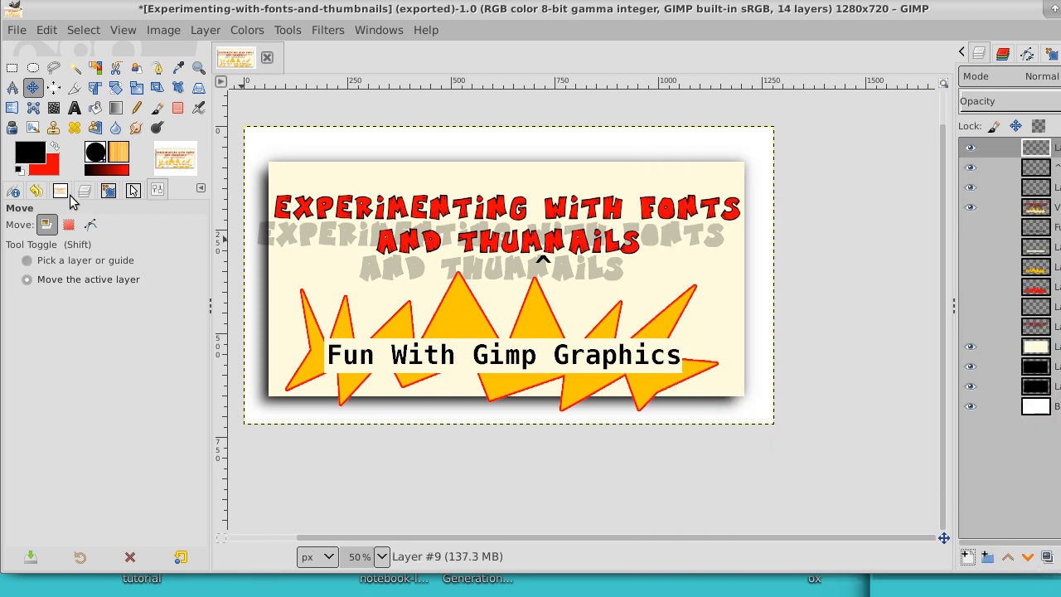
left_click(74, 109)
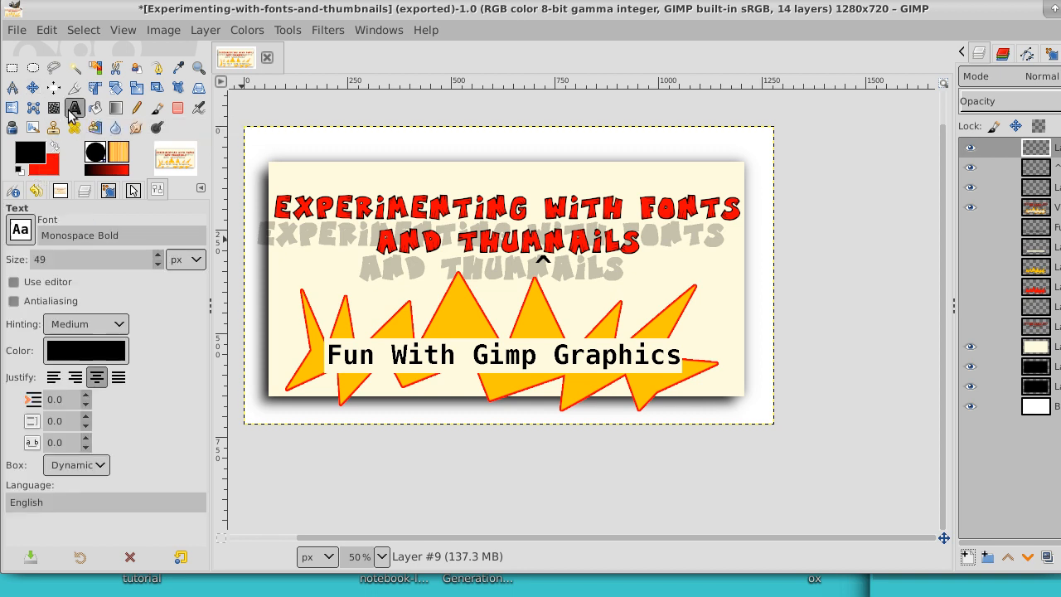
left_click(22, 232)
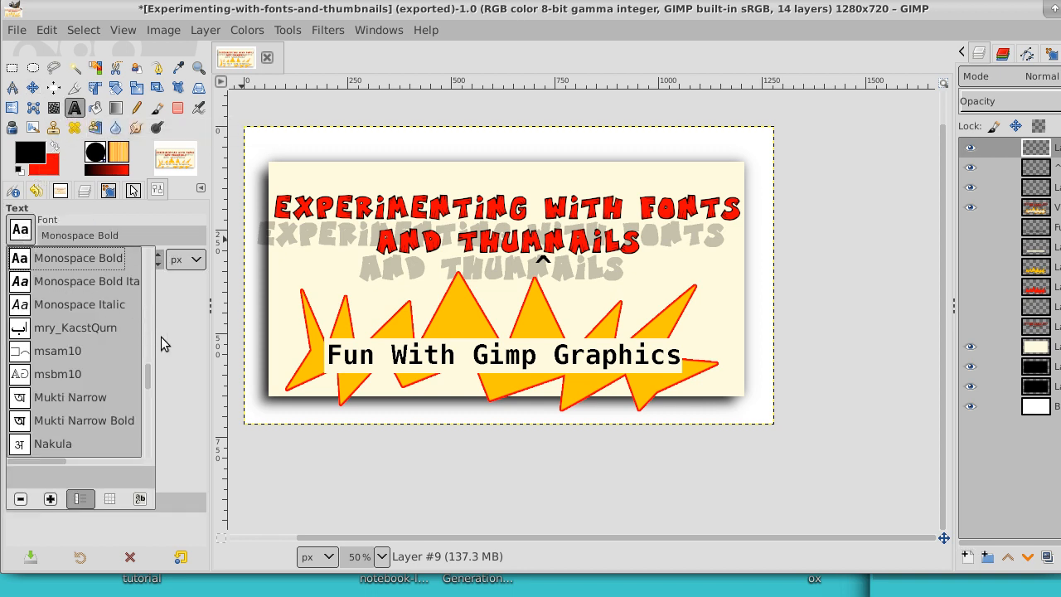
left_click_drag(149, 375, 146, 373)
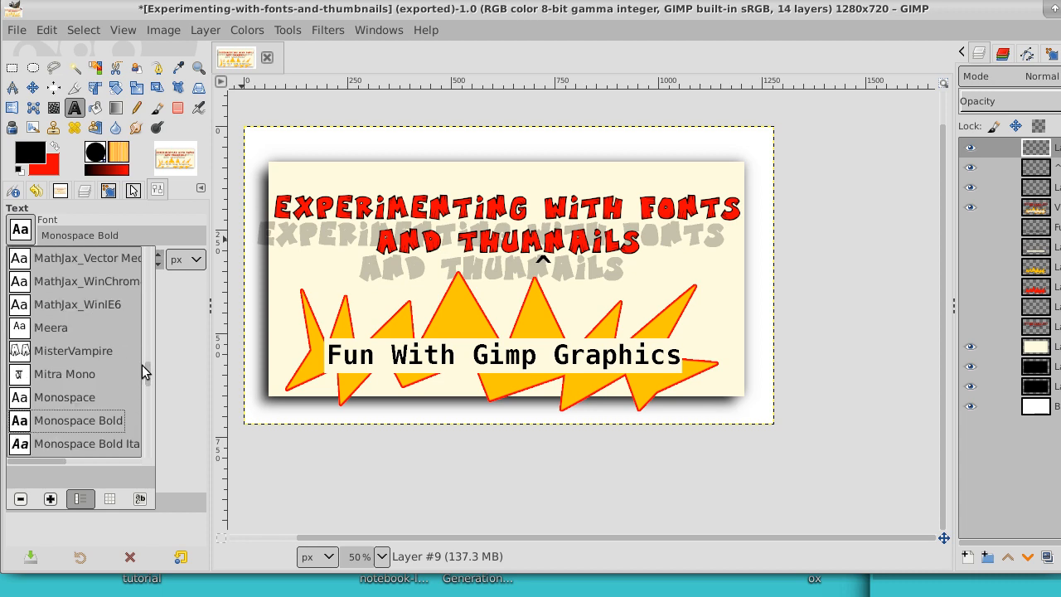
left_click(58, 351)
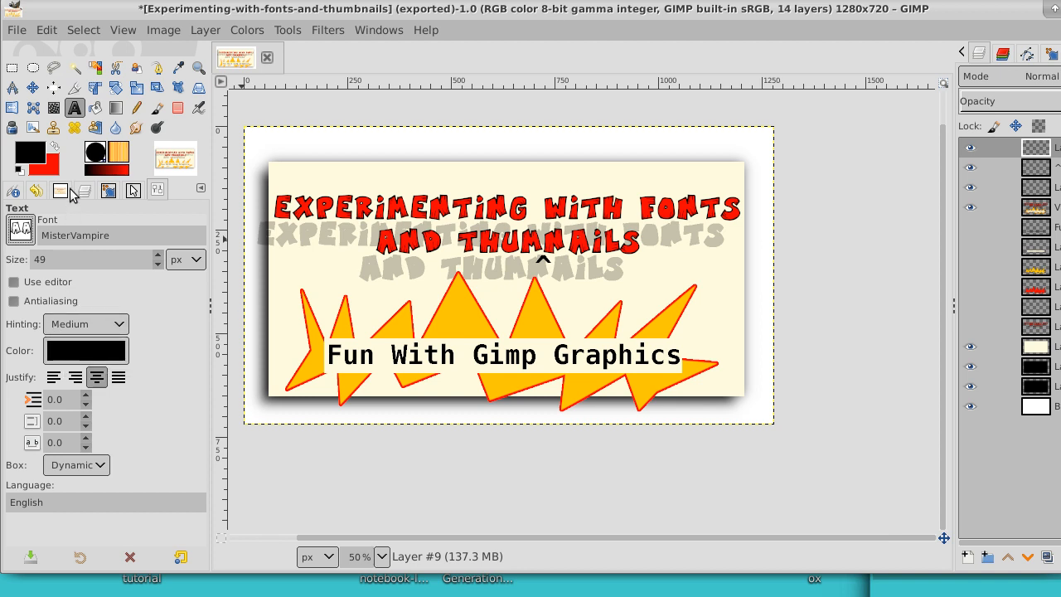
Step: Set the foreground color to black
left_click(25, 149)
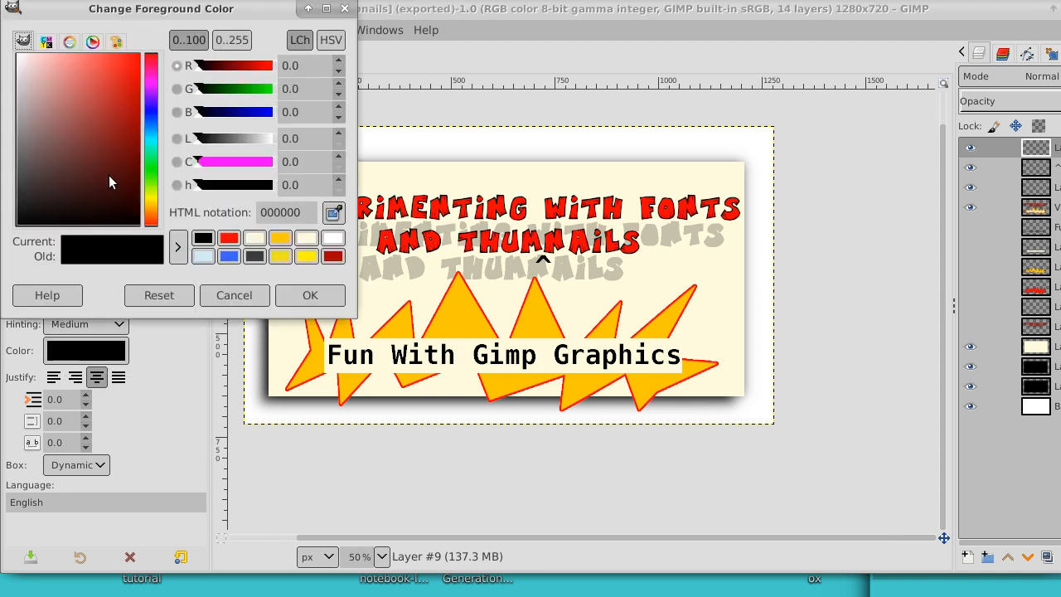
left_click(130, 218)
left_click_drag(130, 218, 124, 225)
left_click(301, 297)
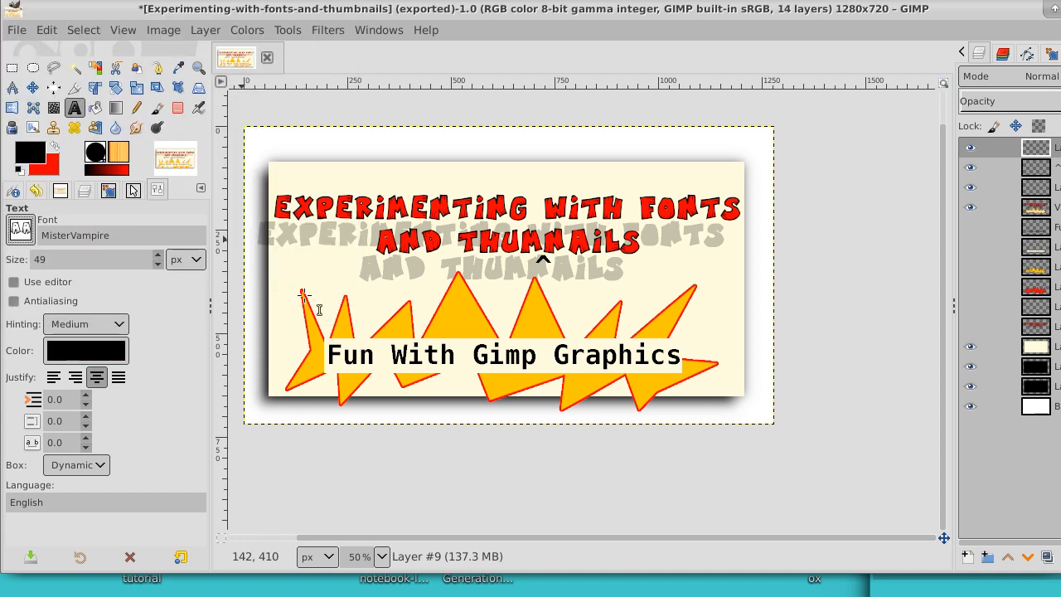
Step: Merge the caret layer down into the empty layer beneath it, and merge that result down into the lettering layer
left_click(544, 233)
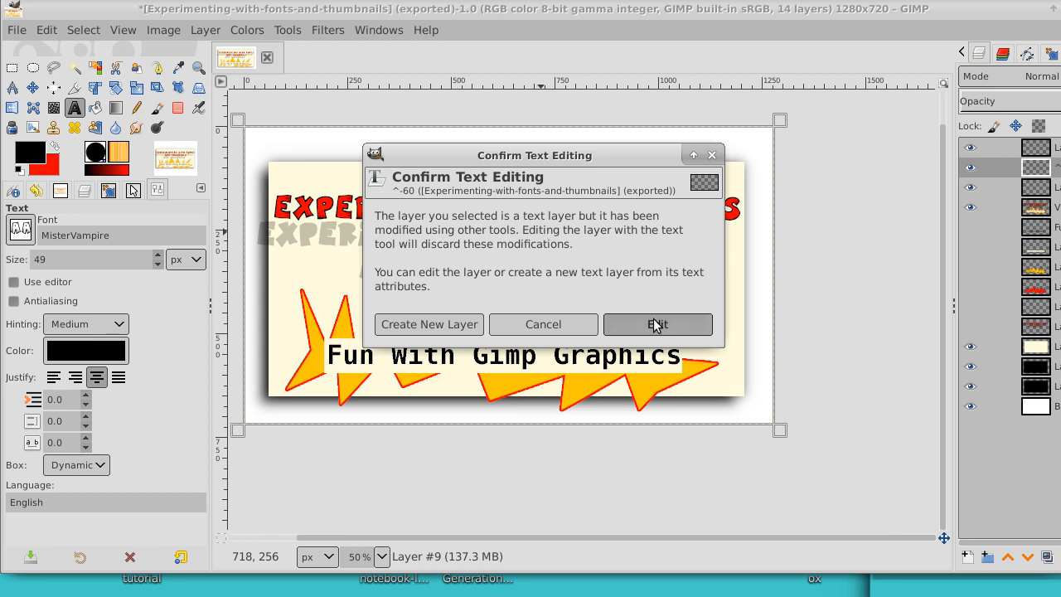
left_click(545, 324)
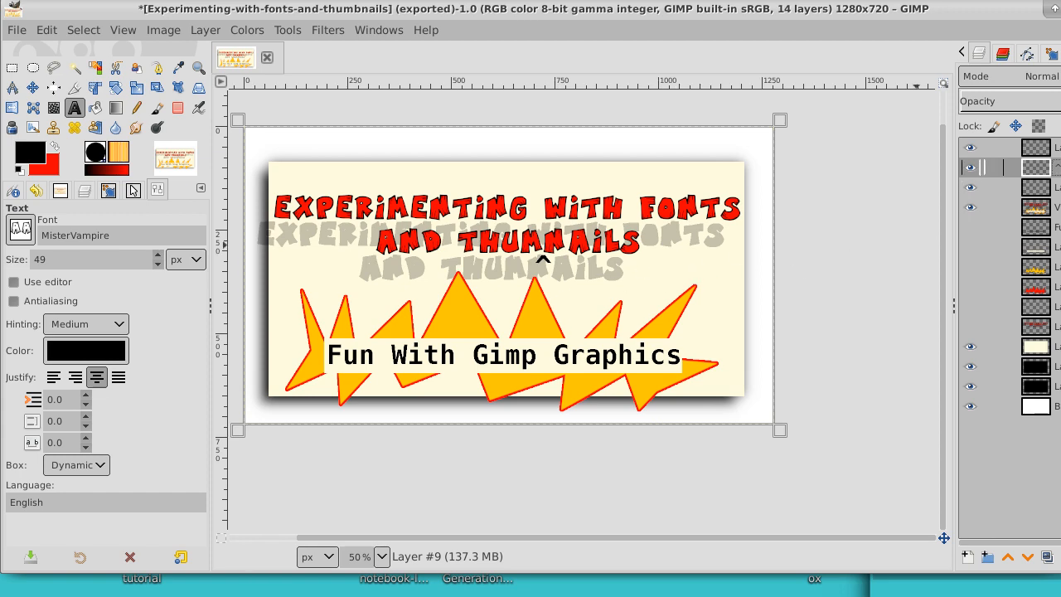
right_click(1055, 166)
left_click(1026, 225)
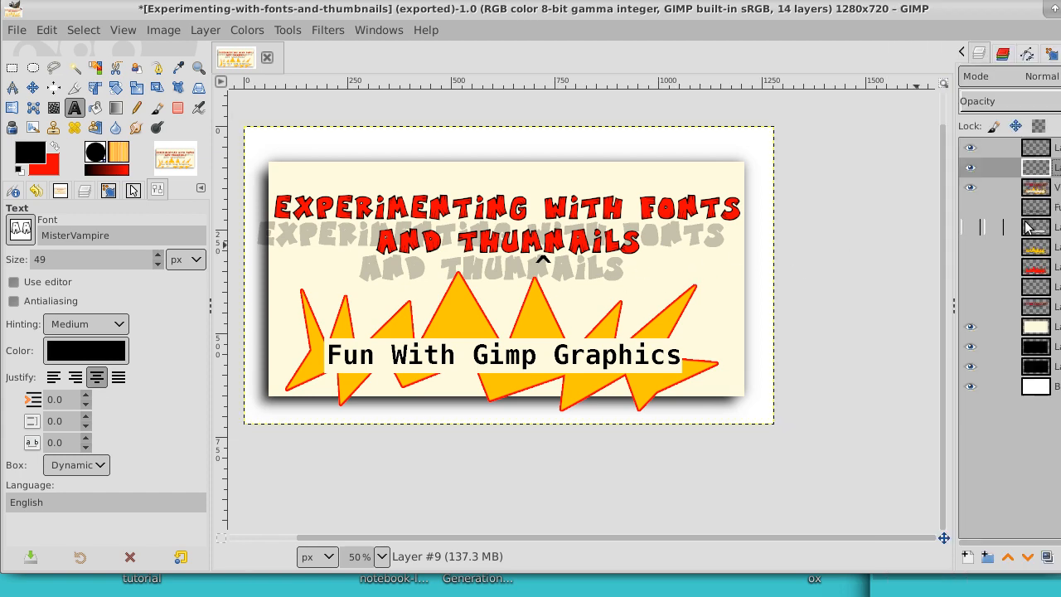
right_click(1028, 167)
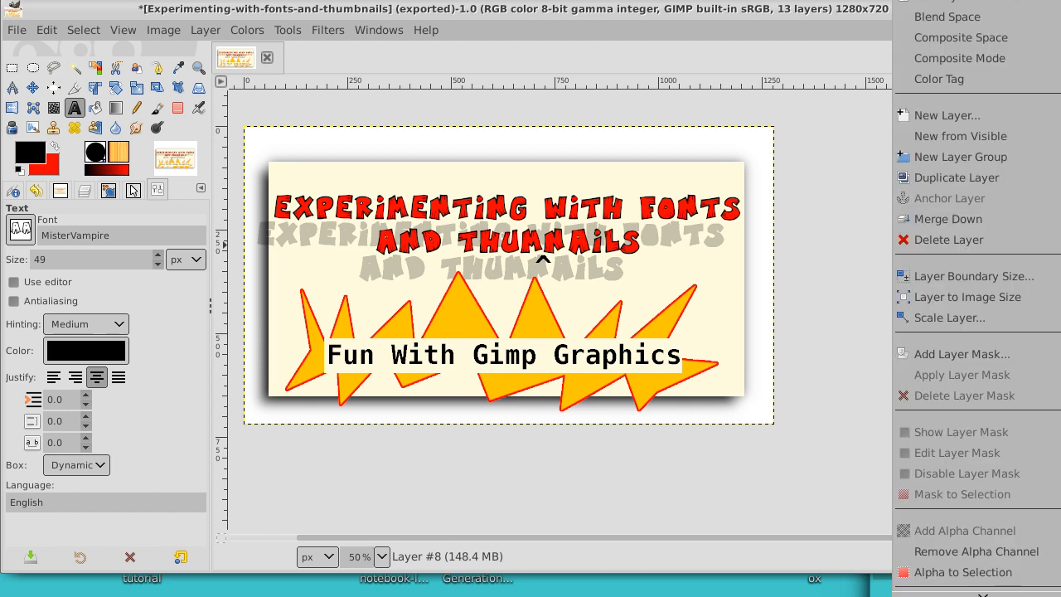
left_click(1020, 214)
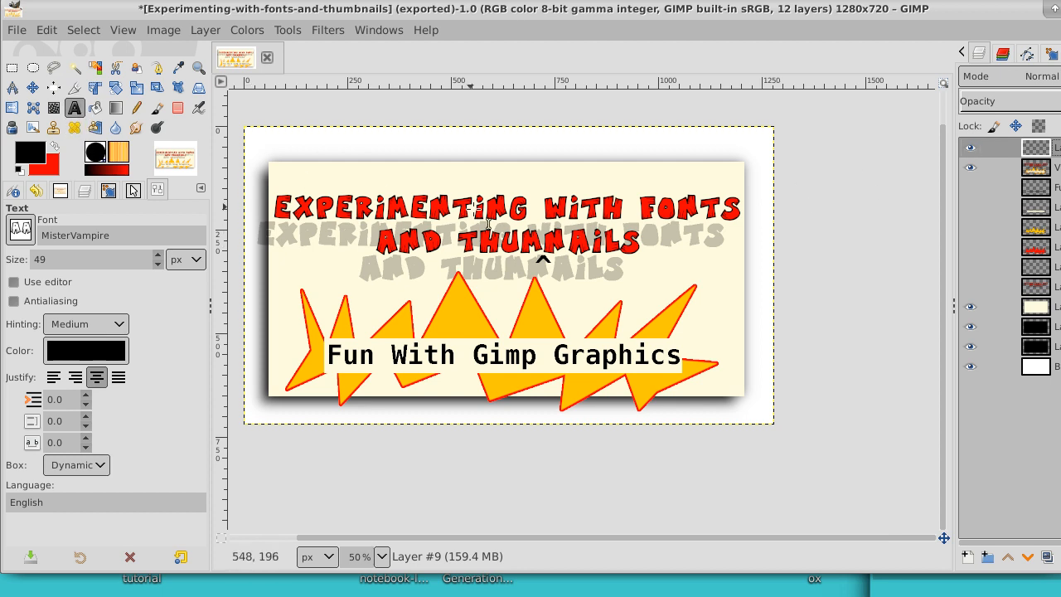
Step: Add a black letter B in MisterVampire at 49 px and move it just above the gap between M and N in THUMNAILS
left_click(534, 228)
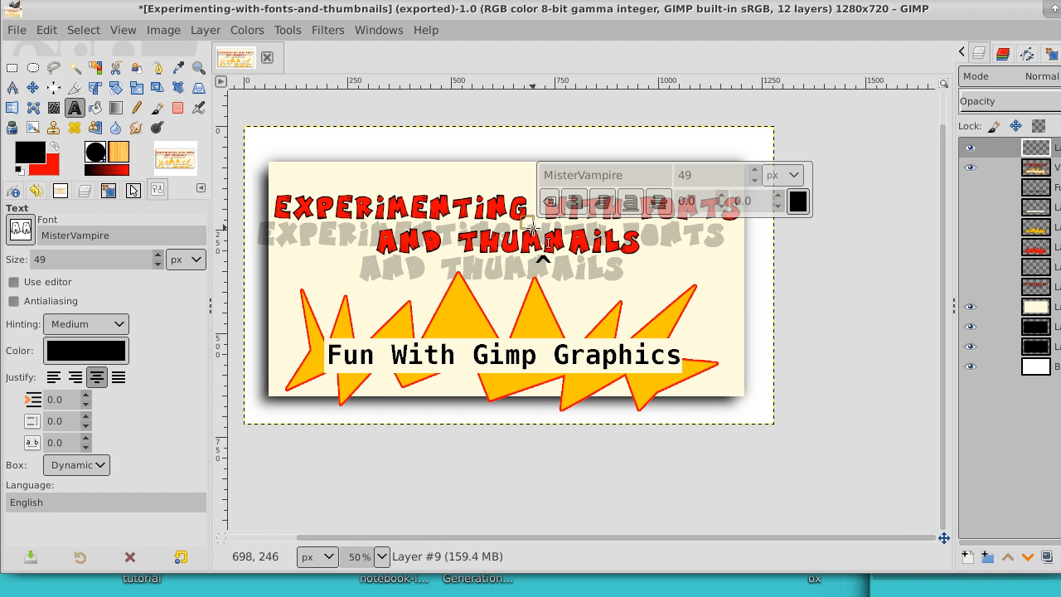
type("B")
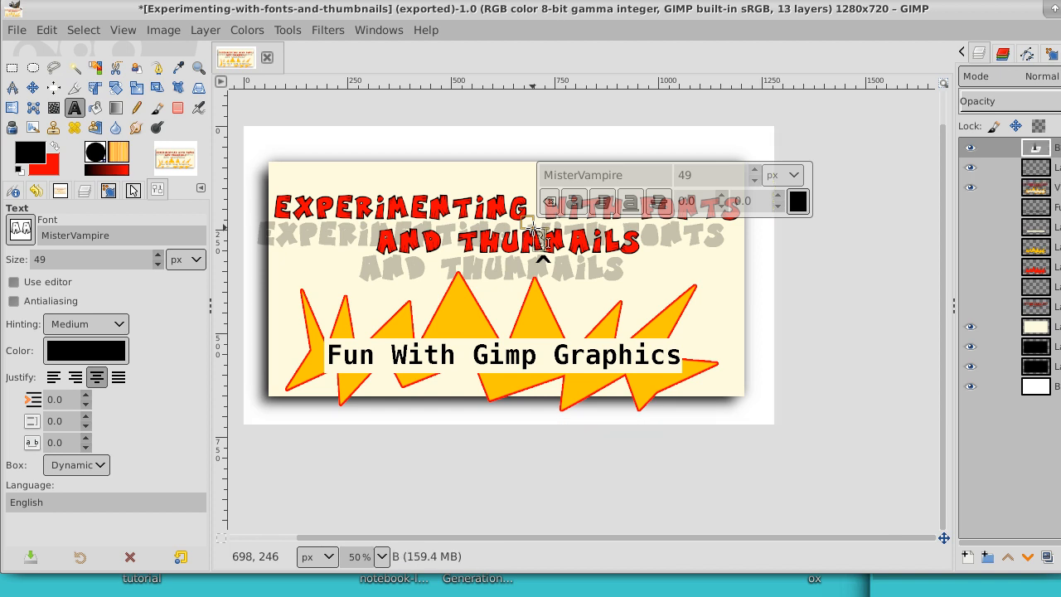
left_click(32, 88)
left_click_drag(539, 239, 546, 229)
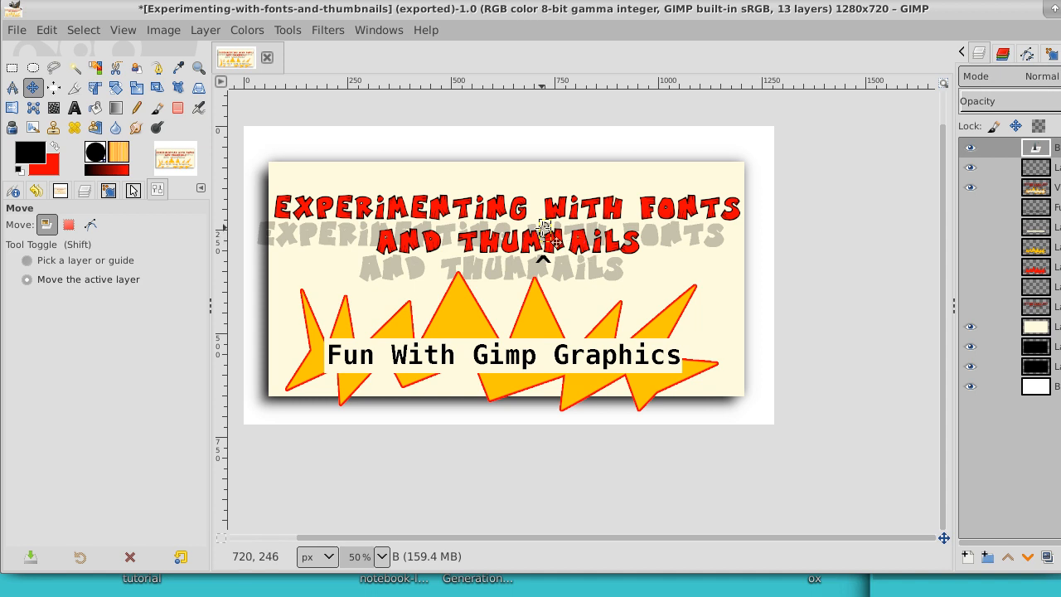
left_click(551, 239)
Step: Increase the size of the letter B to 82 px
left_click(74, 108)
left_click(546, 230)
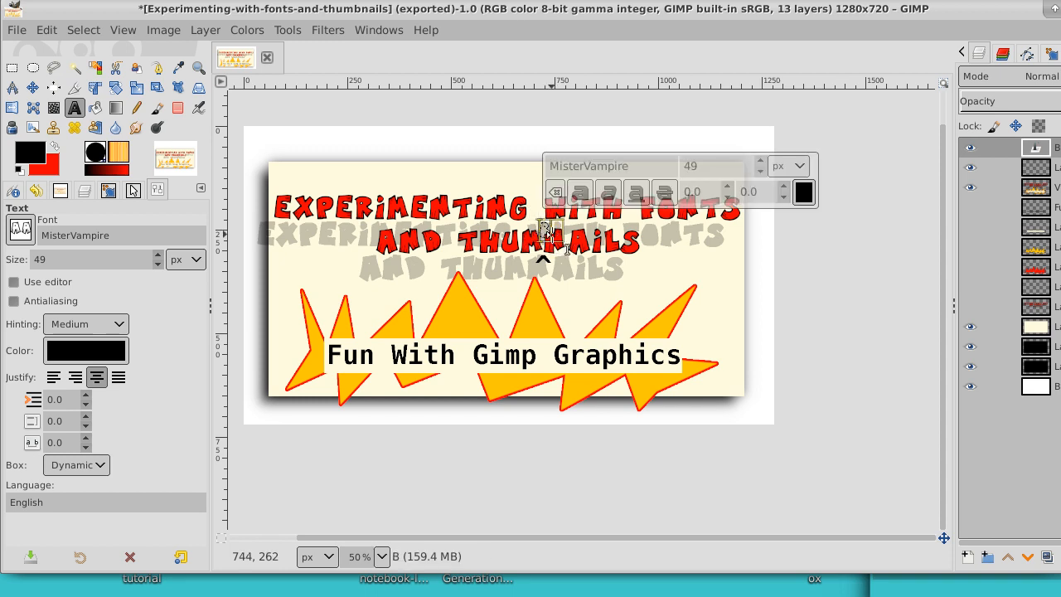
left_click(762, 162)
left_click(761, 162)
left_click(761, 162)
left_click(761, 162)
left_click(761, 163)
left_click(761, 163)
left_click(761, 162)
left_click(761, 163)
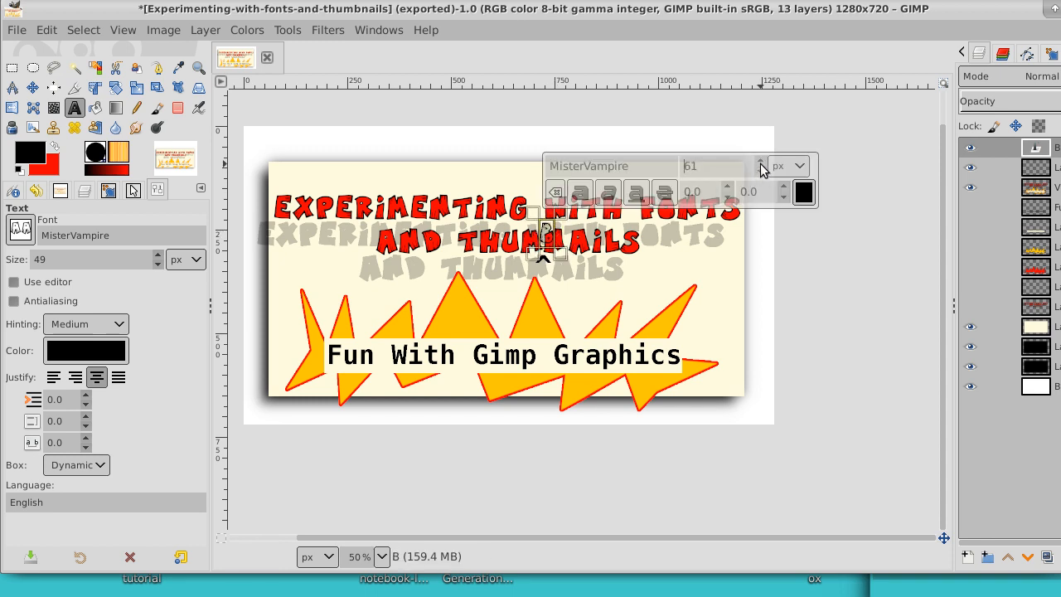
left_click(761, 163)
left_click(762, 162)
left_click(761, 163)
left_click(761, 163)
left_click(761, 163)
left_click(761, 162)
left_click(762, 162)
left_click(761, 163)
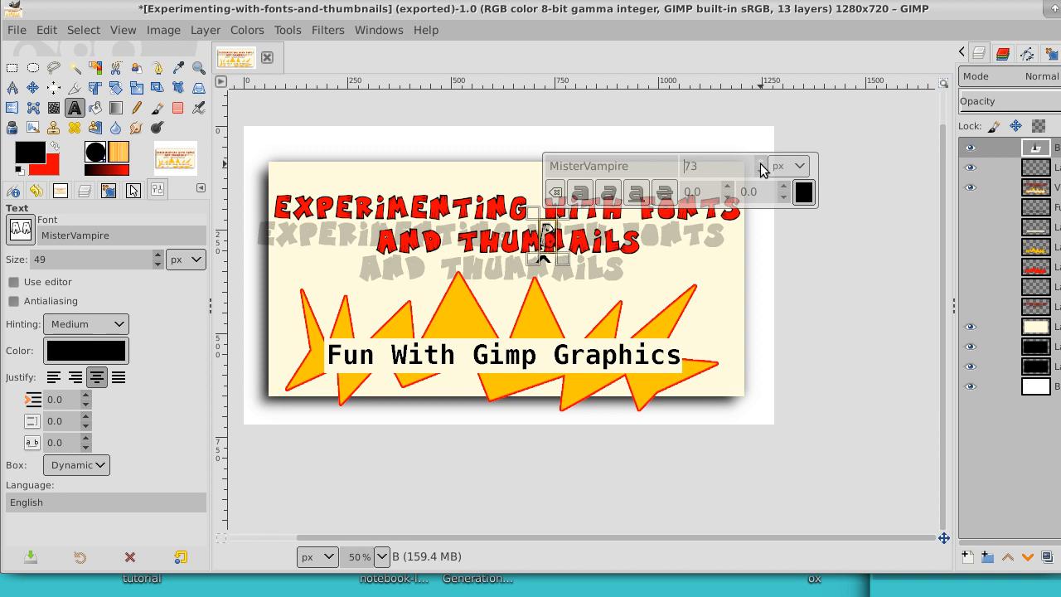
left_click(761, 162)
left_click(761, 162)
left_click(761, 163)
left_click(762, 162)
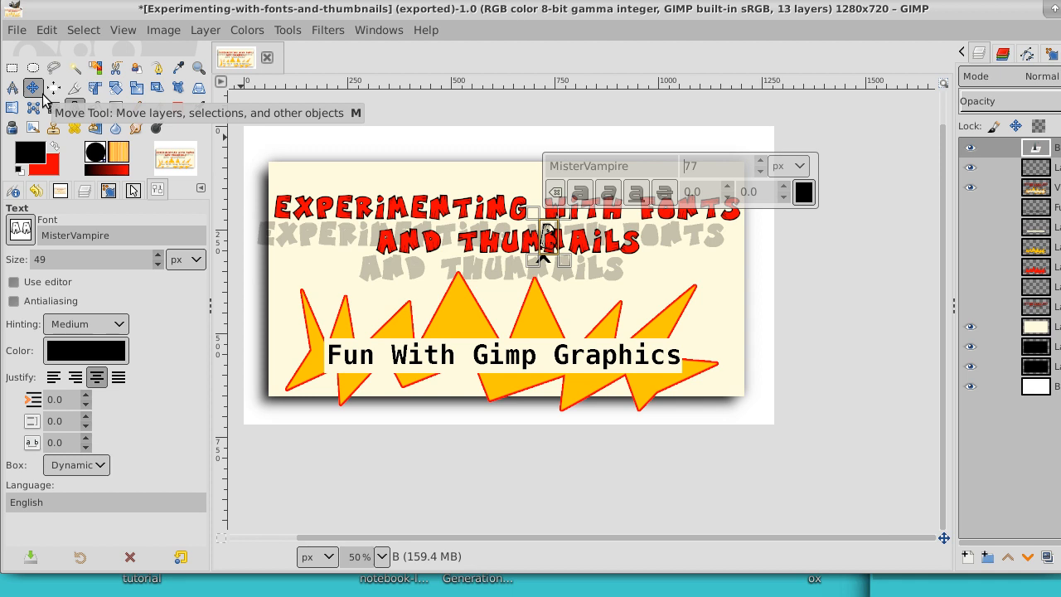
left_click(761, 162)
left_click(762, 162)
left_click(761, 163)
left_click(761, 163)
left_click(761, 162)
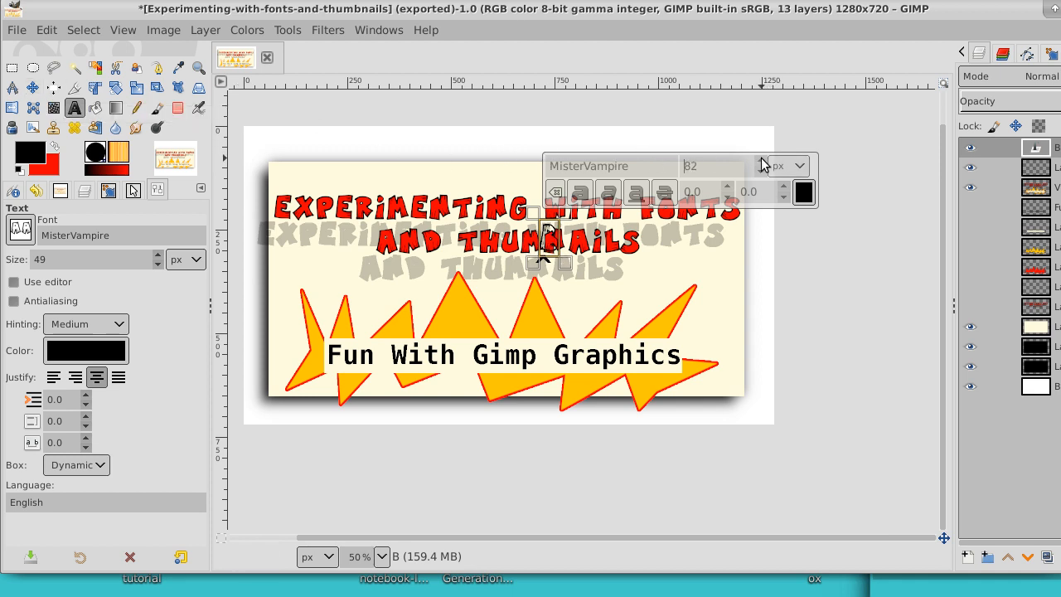
Step: Reposition the enlarged B above the gap between M and N in THUMNAILS, and fit its layer to the image size
left_click(33, 87)
mouse_move(547, 240)
left_mouse_down()
mouse_move(546, 228)
mouse_move(543, 257)
left_mouse_up()
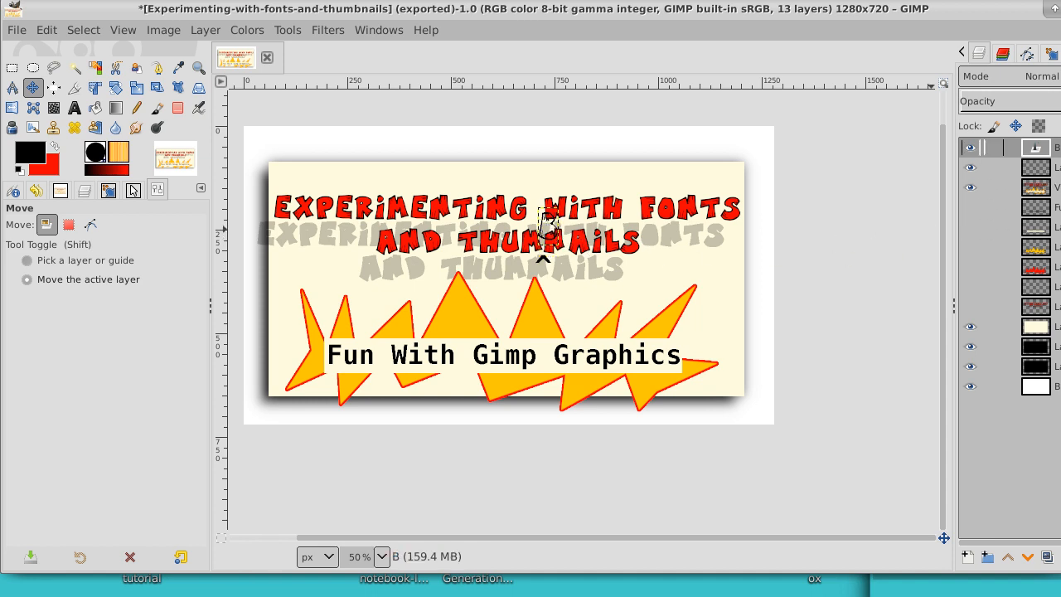
right_click(1055, 147)
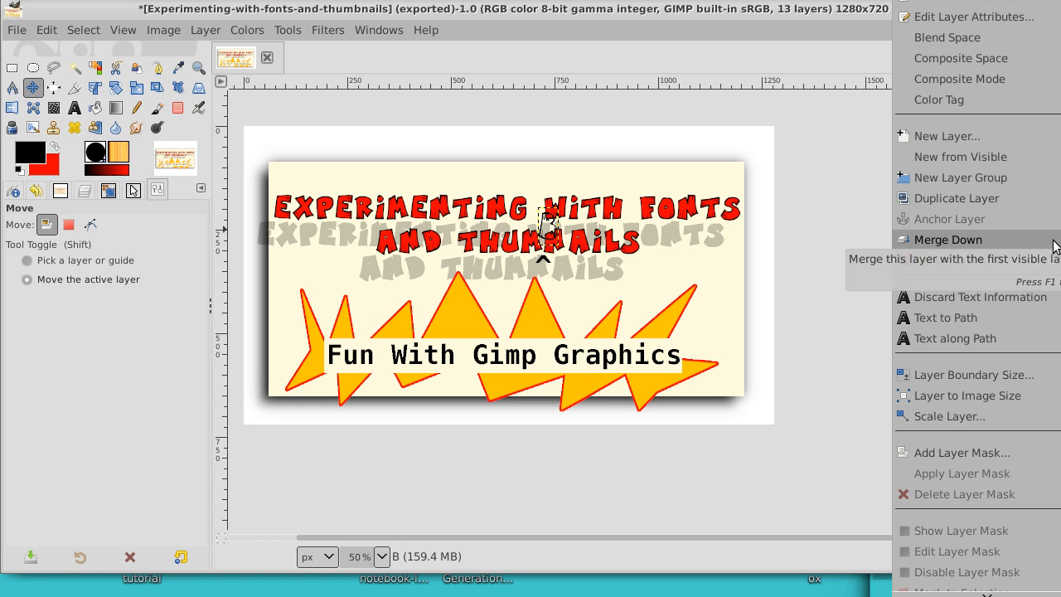
left_click(1044, 398)
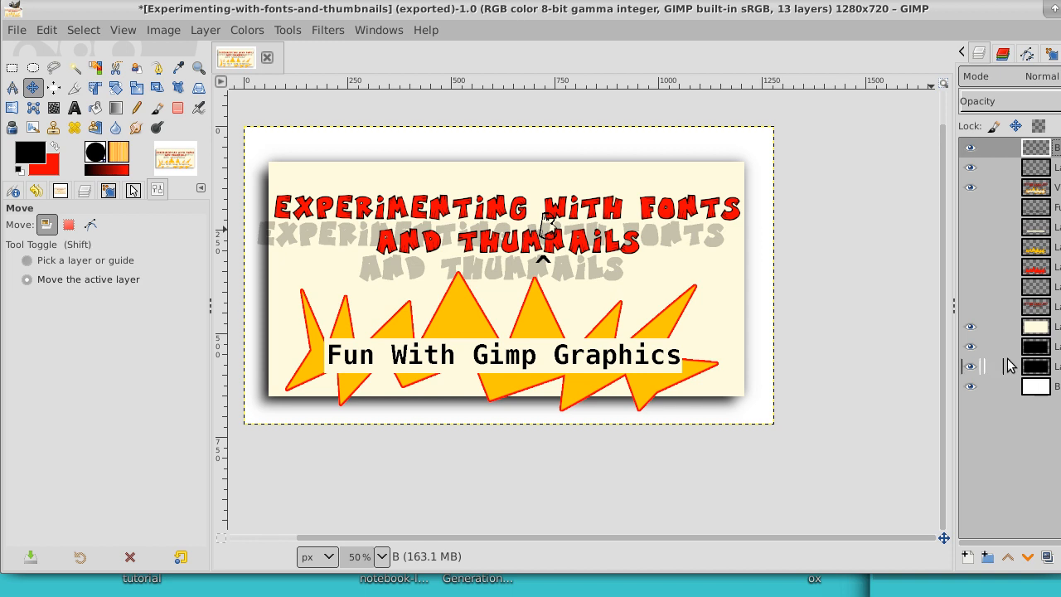
Step: With the other lettering and starburst layers hidden, select the inside of the B with Fuzzy Select and grow the selection by 1 px
left_click(75, 72)
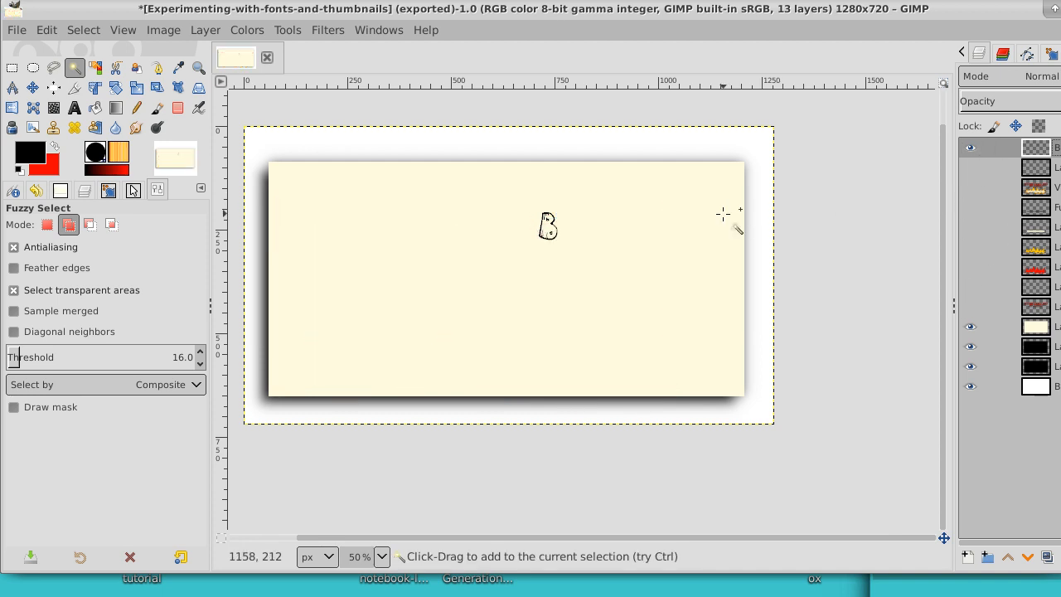
left_click(547, 227)
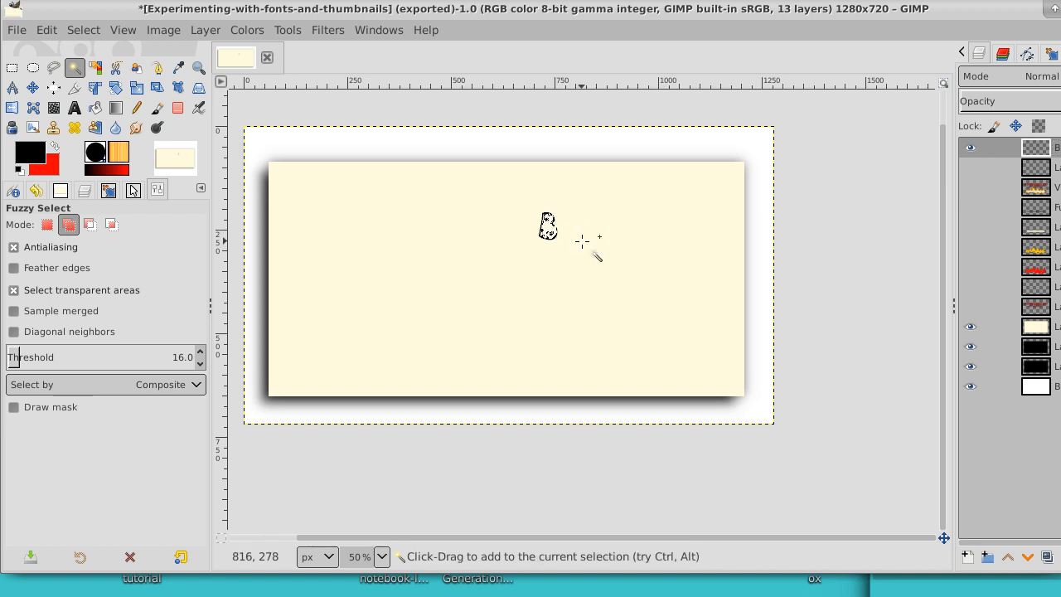
left_click(92, 30)
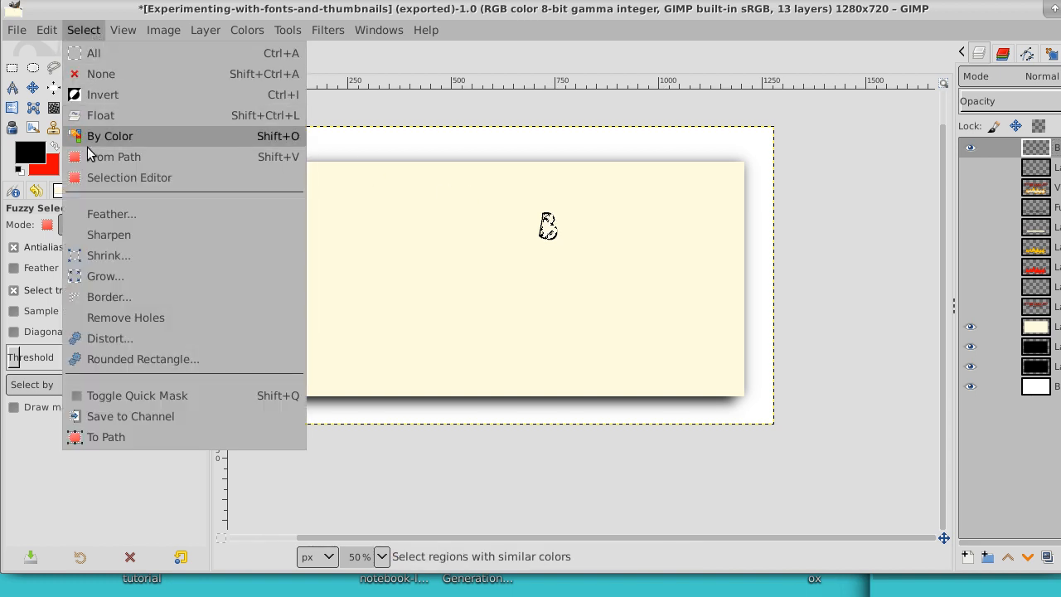
left_click(110, 271)
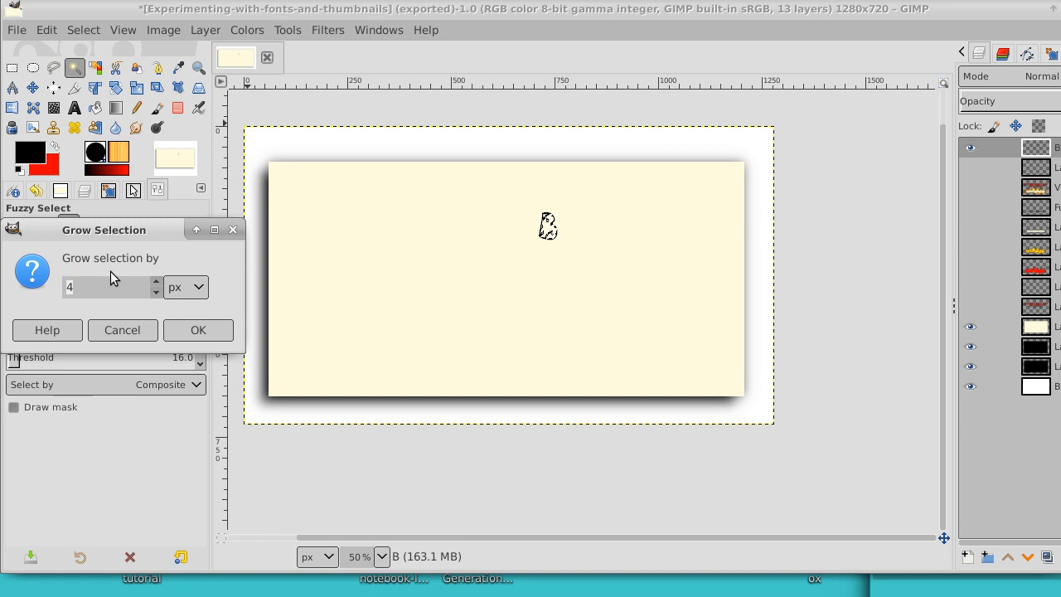
left_click(157, 293)
left_click(157, 293)
left_click(156, 293)
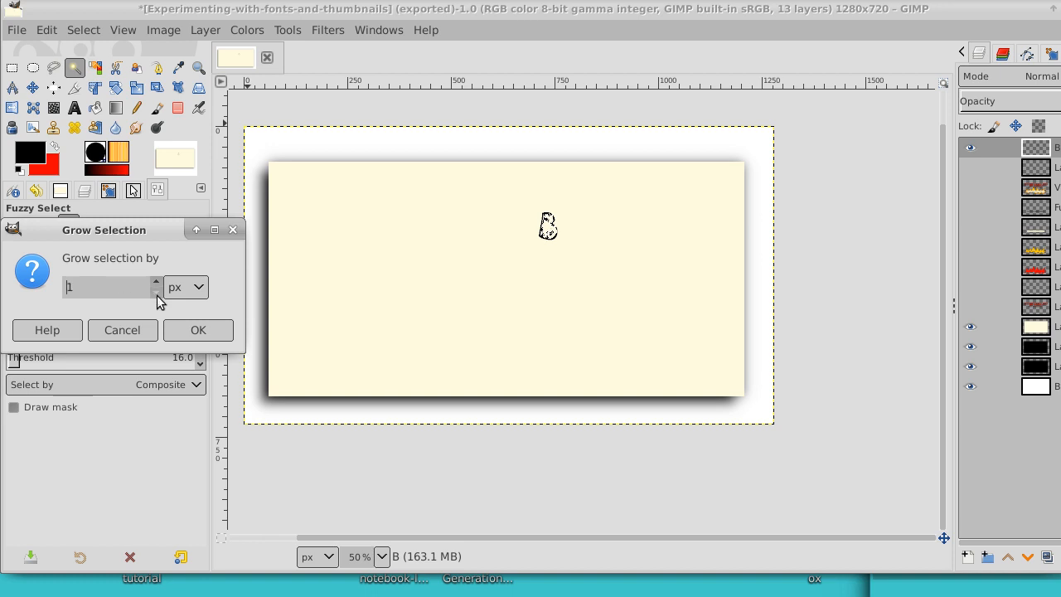
left_click(187, 332)
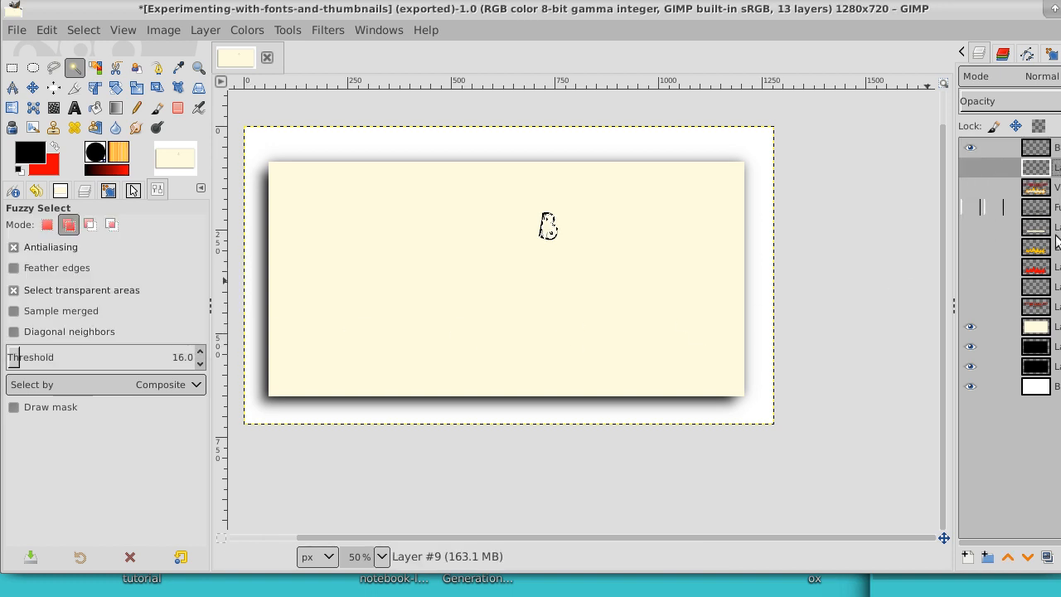
Step: Add a 1280 x 720 transparent layer beneath the B layer and fill the selected B interior on it with red
left_click(967, 557)
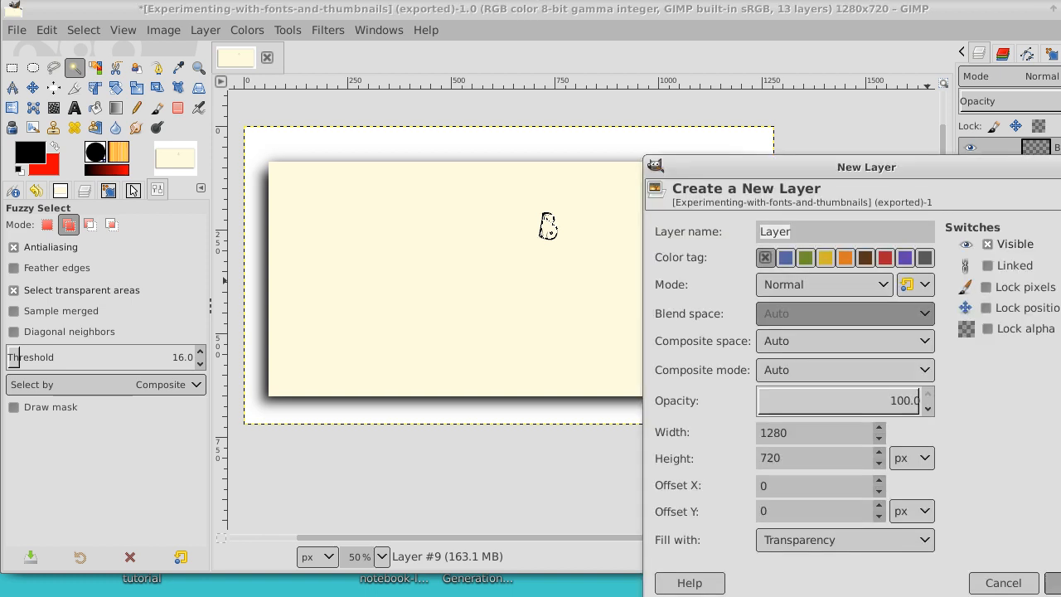
key("Return")
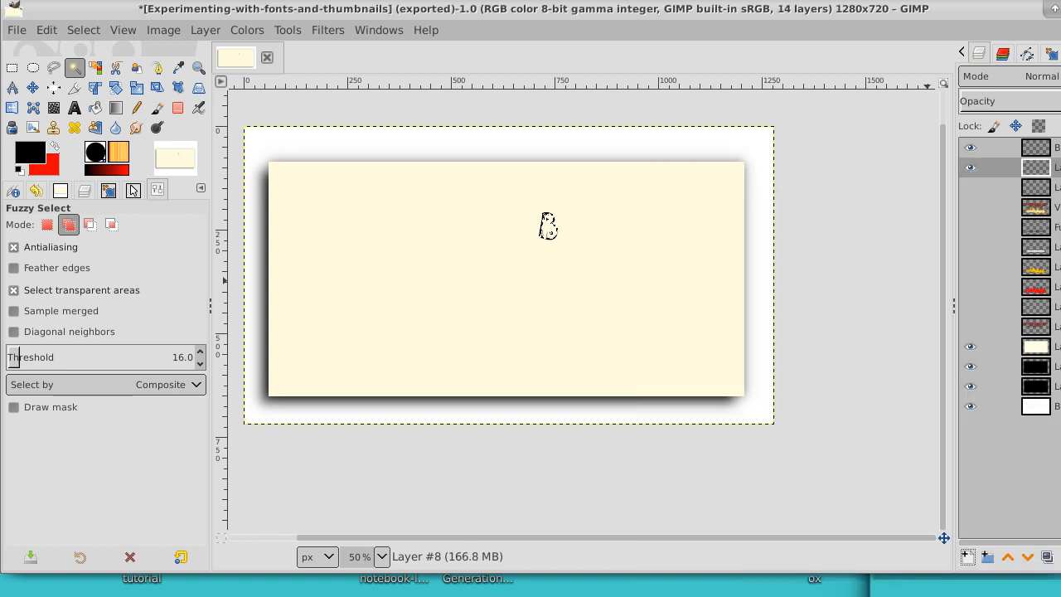
left_click(54, 148)
left_click(95, 107)
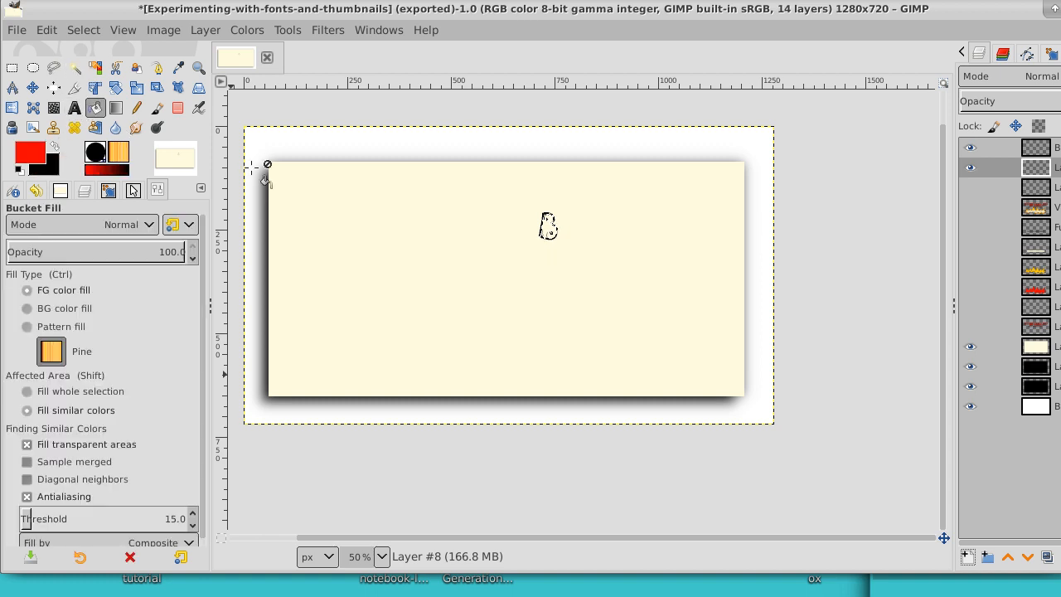
left_click(549, 228)
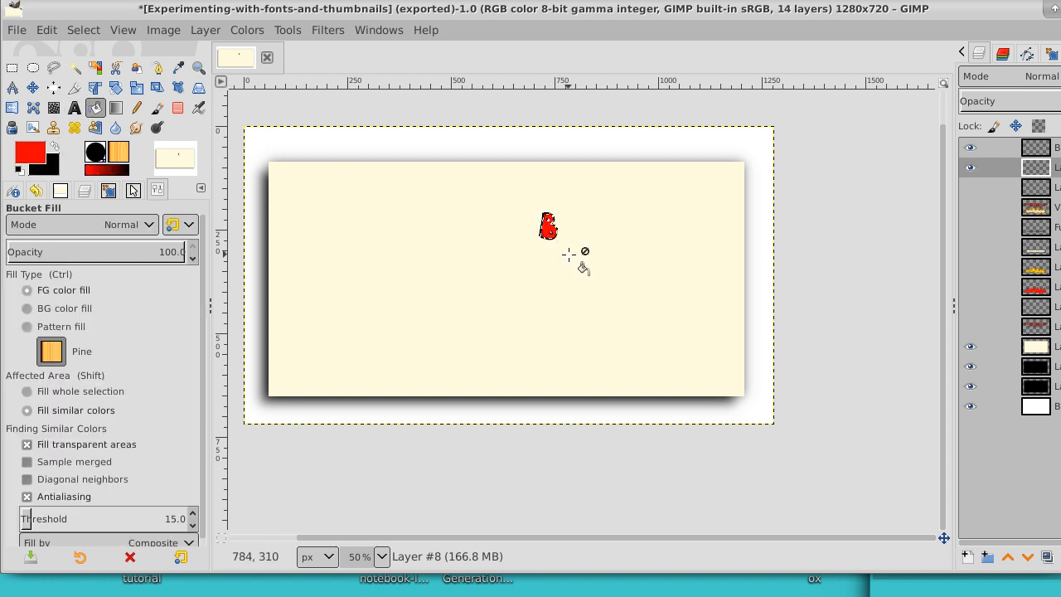
Step: Show the main lettering layer and the empty layer above it again, and clear the selection
left_click(973, 206)
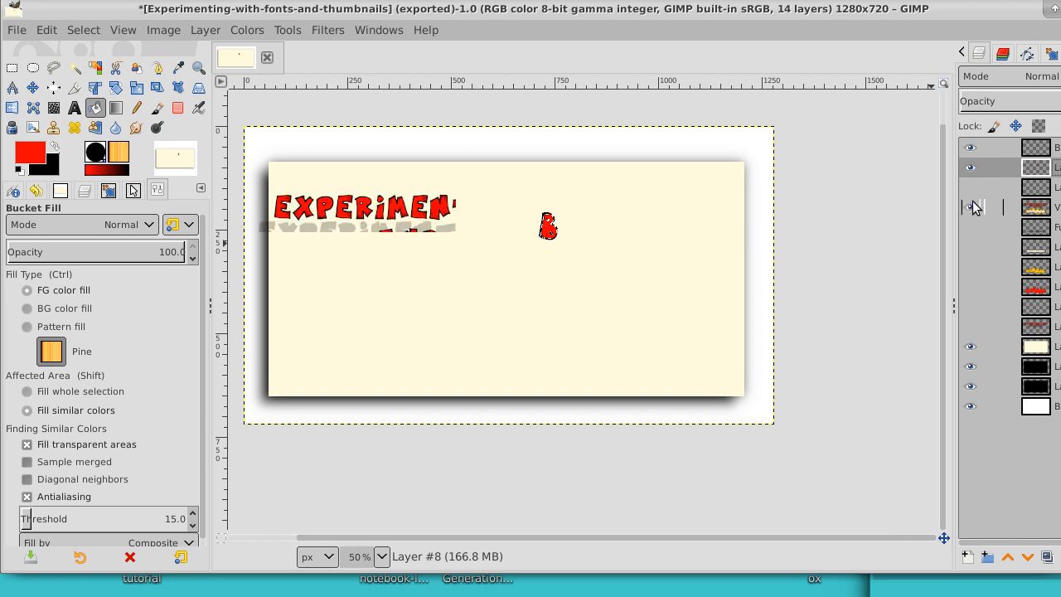
left_click(970, 190)
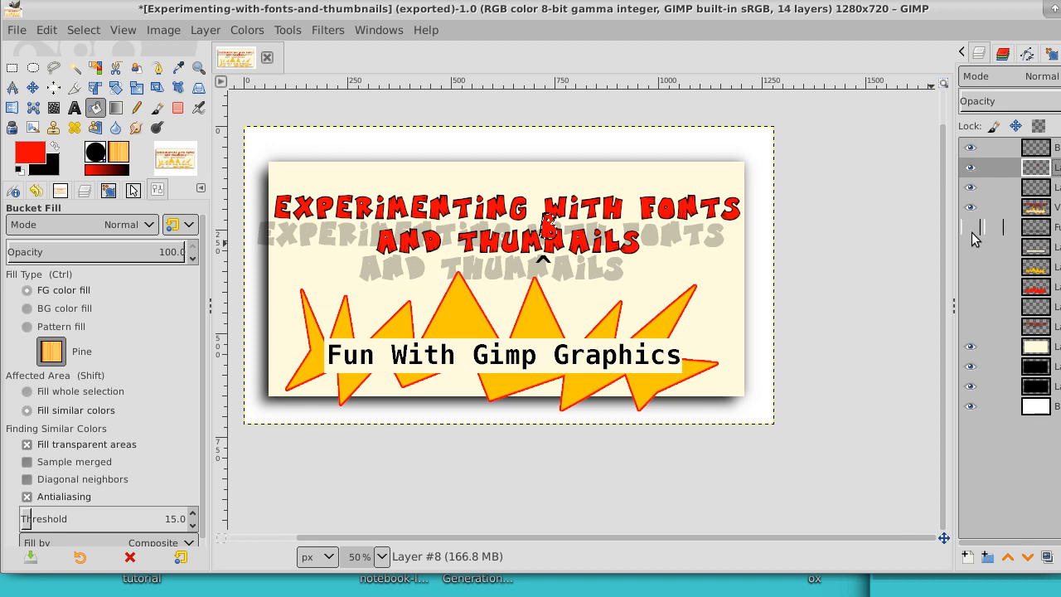
left_click(98, 33)
left_click(100, 73)
Step: Merge the B outline layer down into its red fill layer
left_click(1053, 147)
right_click(1053, 148)
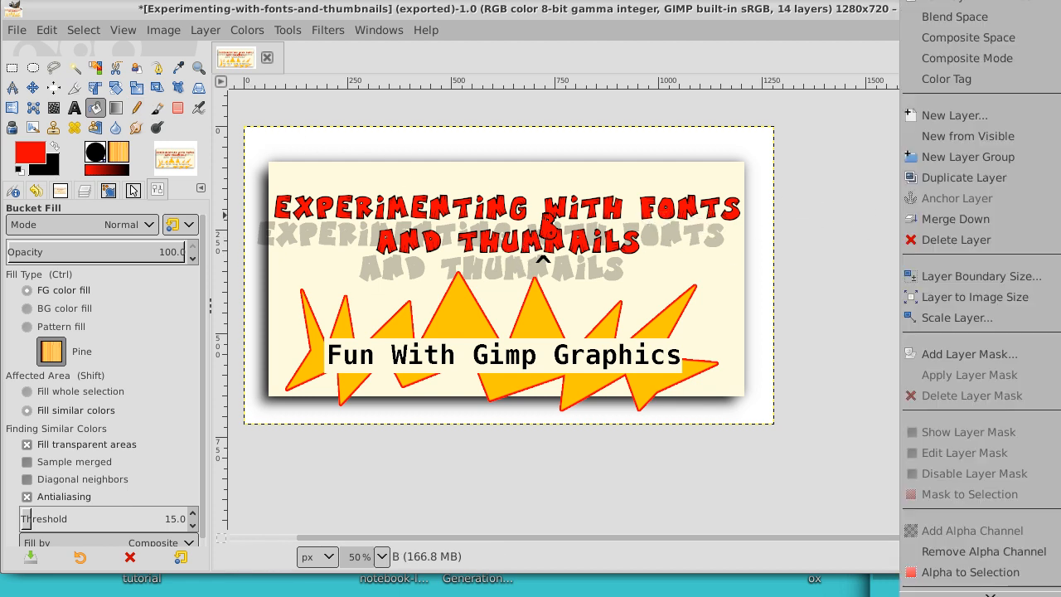
left_click(1027, 220)
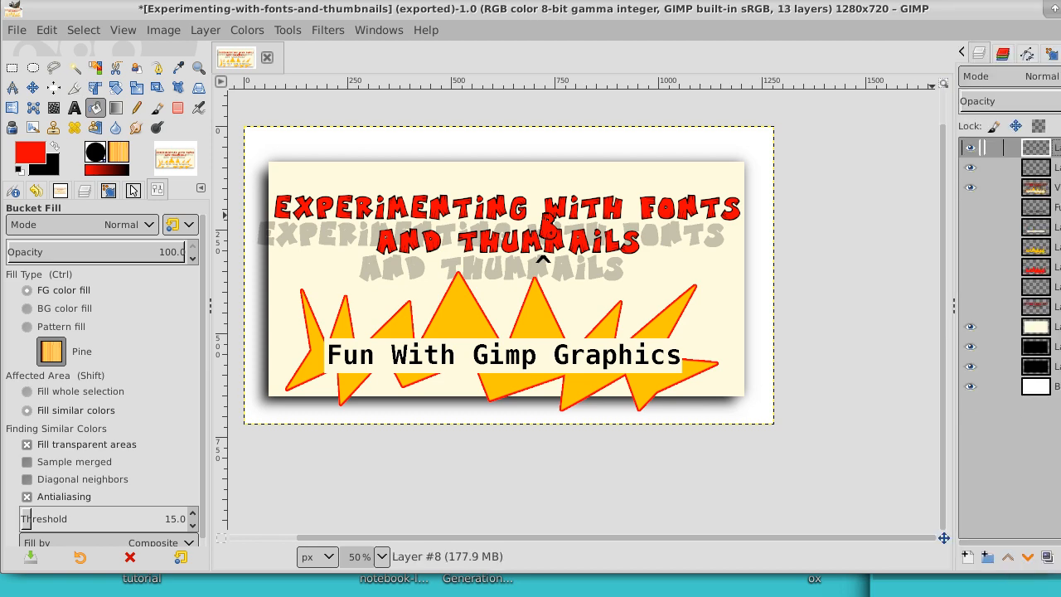
Step: Add a new transparent layer and lower it beneath the merged B layer
left_click(969, 557)
key("Return")
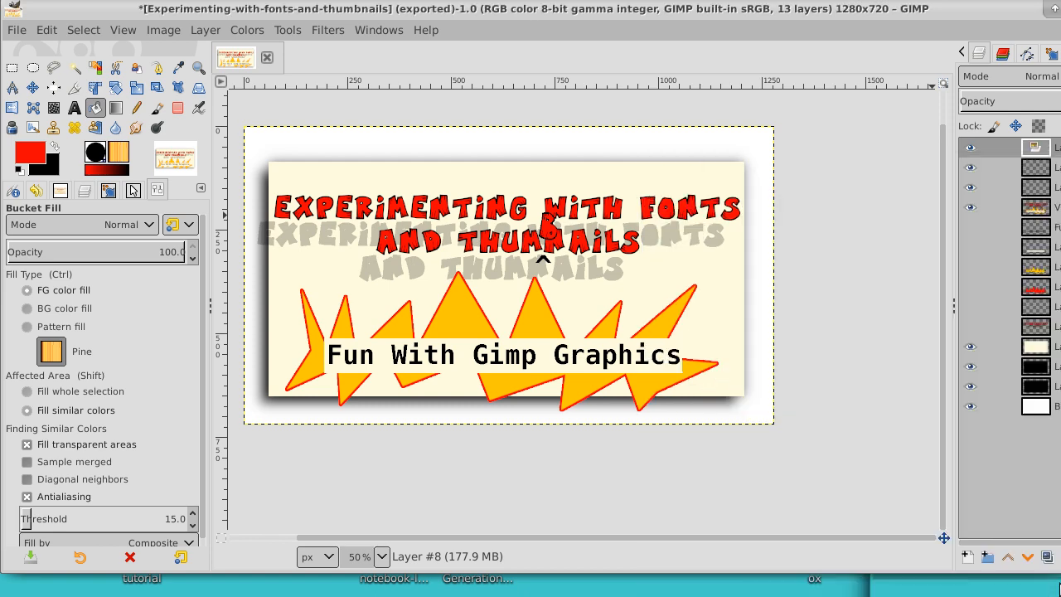
left_click(1029, 556)
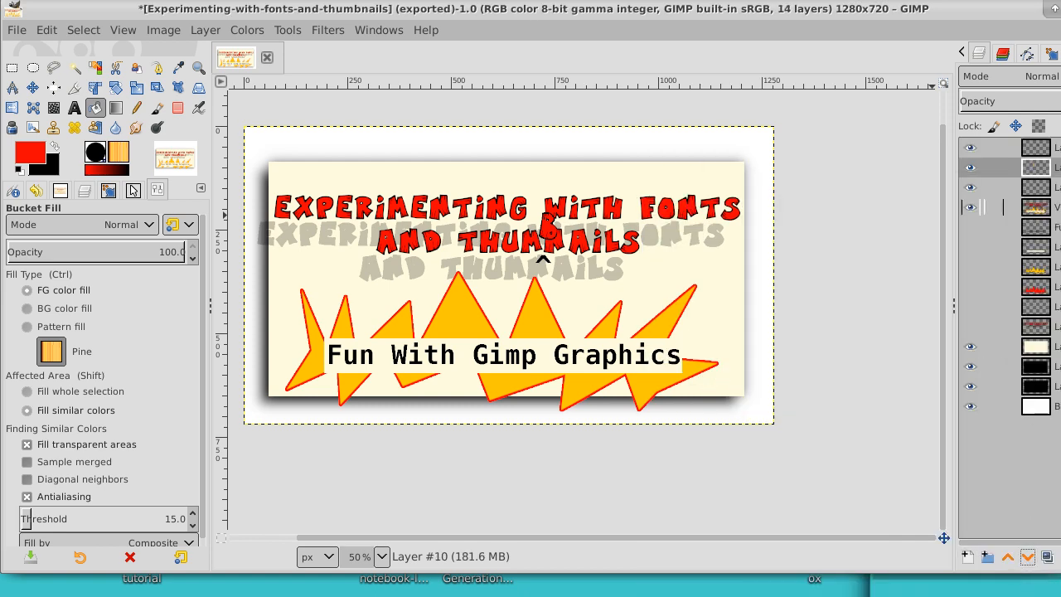
Step: On the merged B layer, select the transparent area around the letter with Fuzzy Select and invert the selection
left_click(1003, 148)
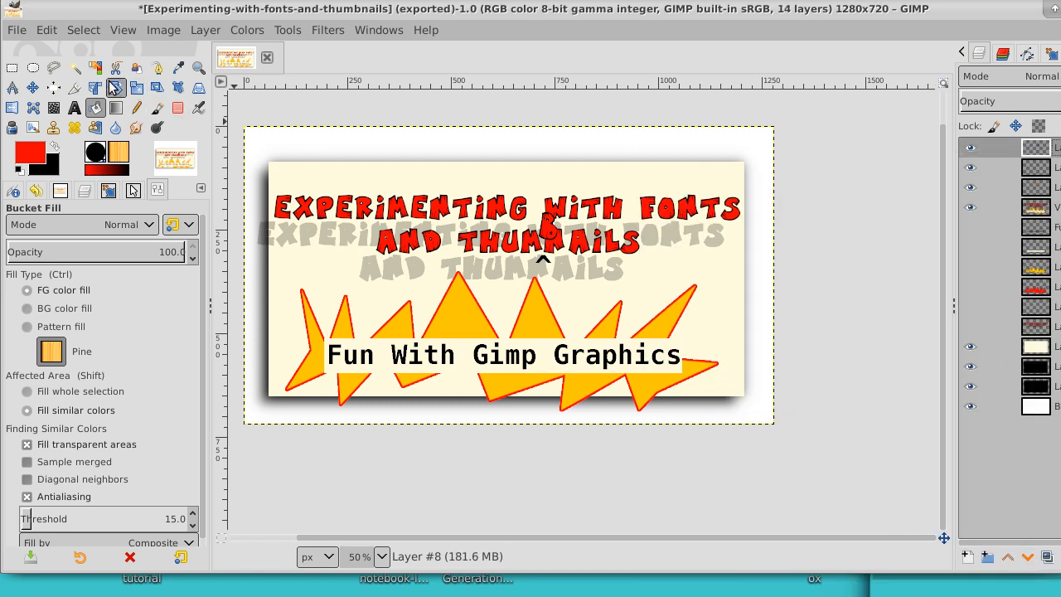
left_click(74, 67)
left_click(476, 176)
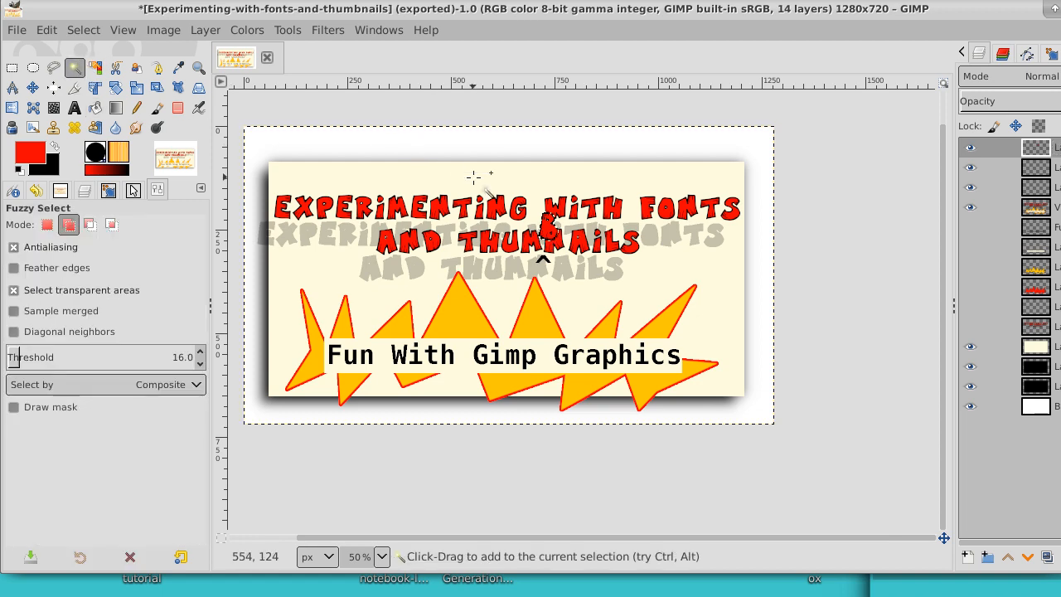
left_click(86, 33)
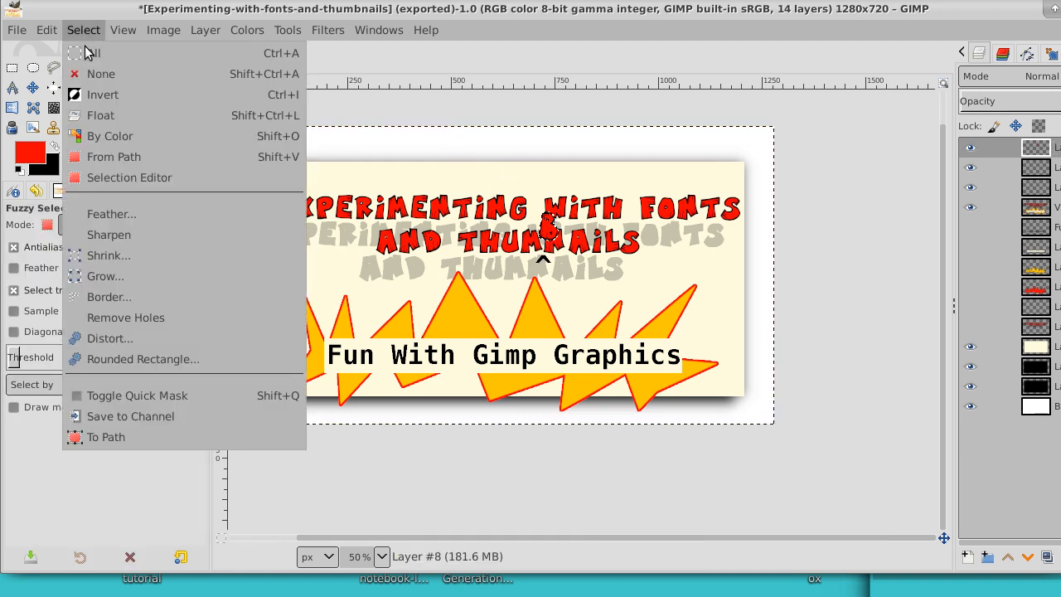
left_click(93, 93)
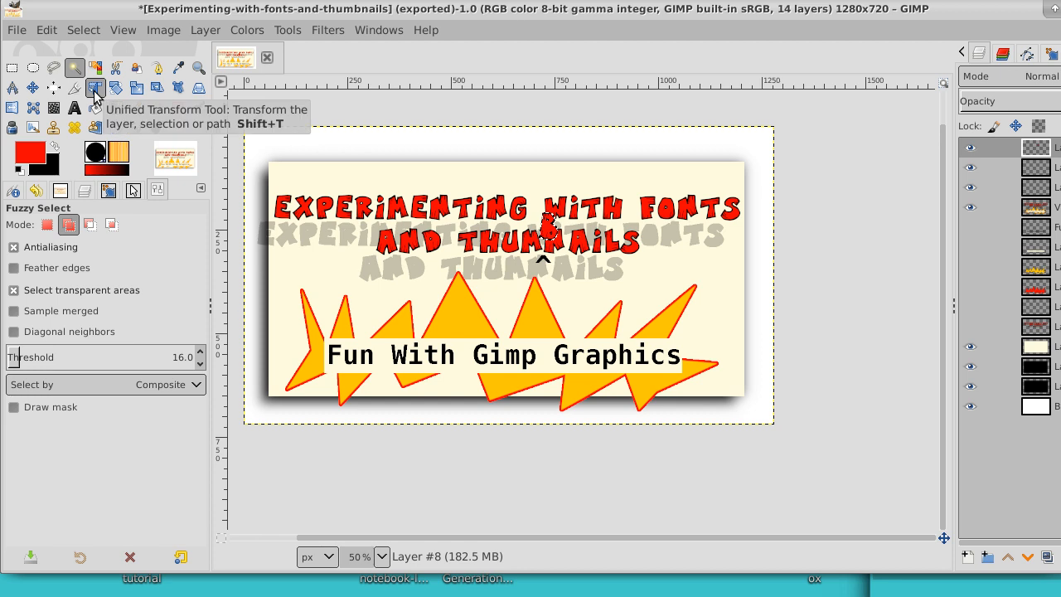
Step: On the empty layer beneath the B, fill the B-shaped selection with black using Bucket Fill and clear the selection
left_click(982, 168)
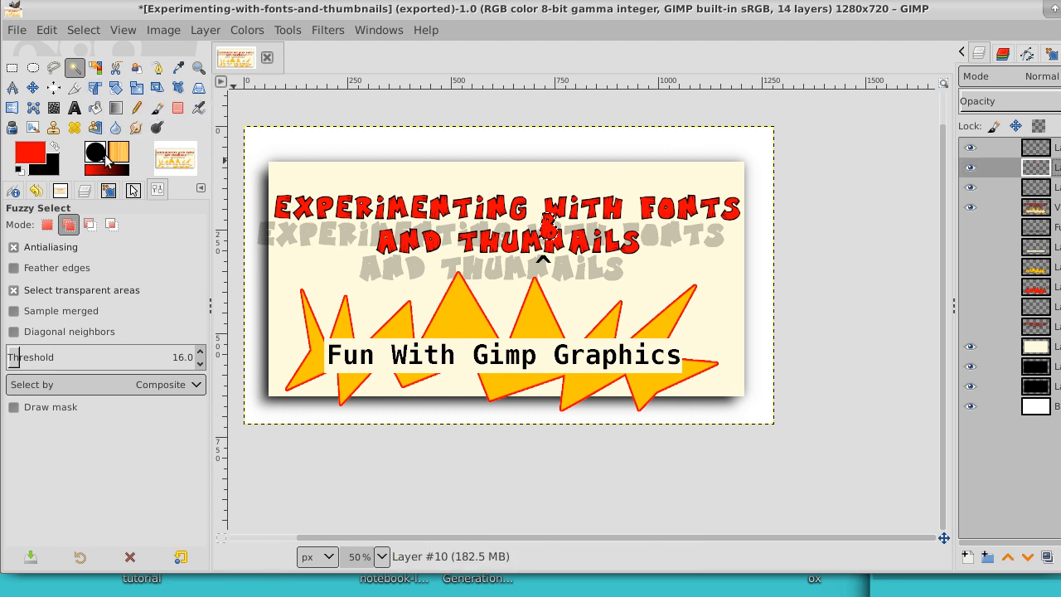
left_click(57, 146)
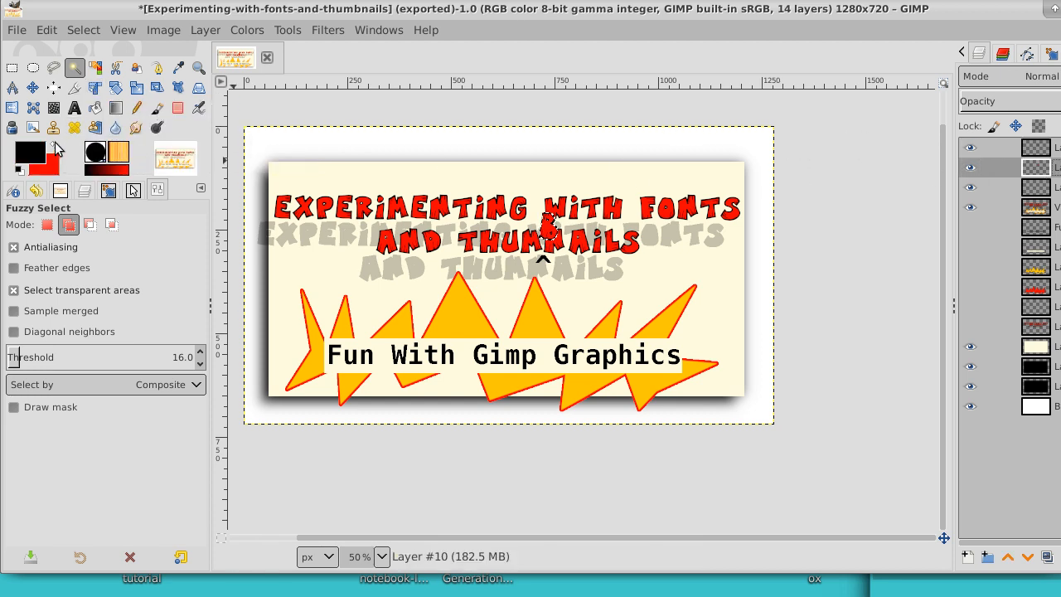
left_click(95, 108)
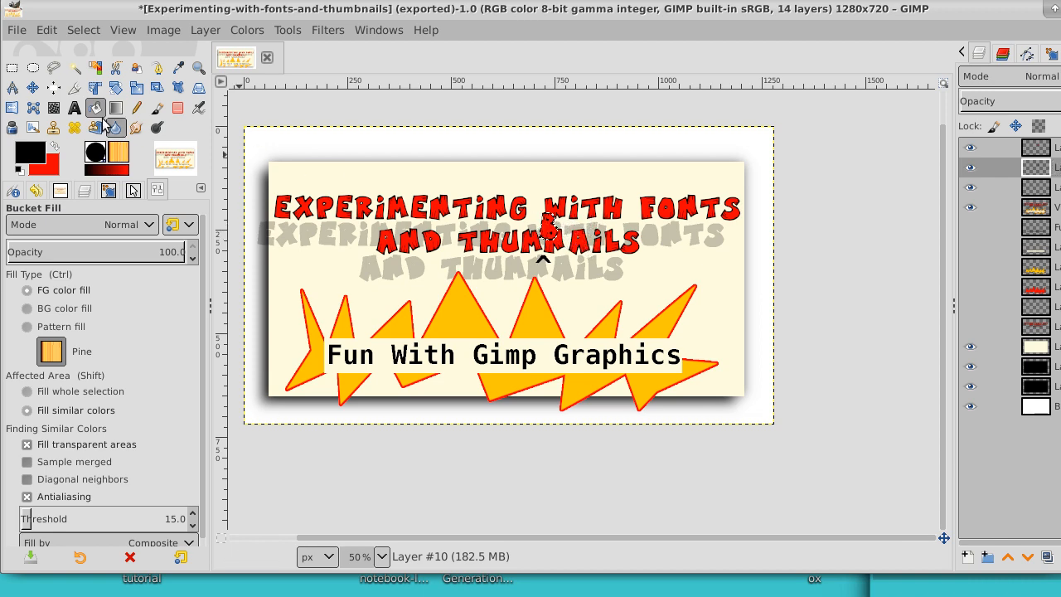
left_click(83, 30)
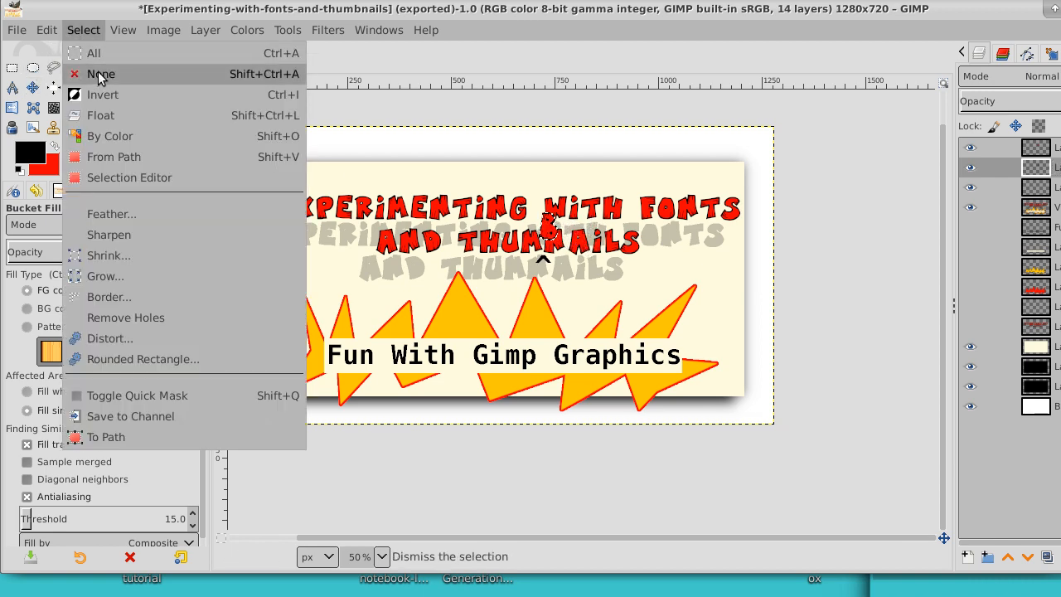
left_click(98, 74)
Step: Move the black B layer slightly down and left as a shadow, and fit the layer to the image size
left_click(33, 87)
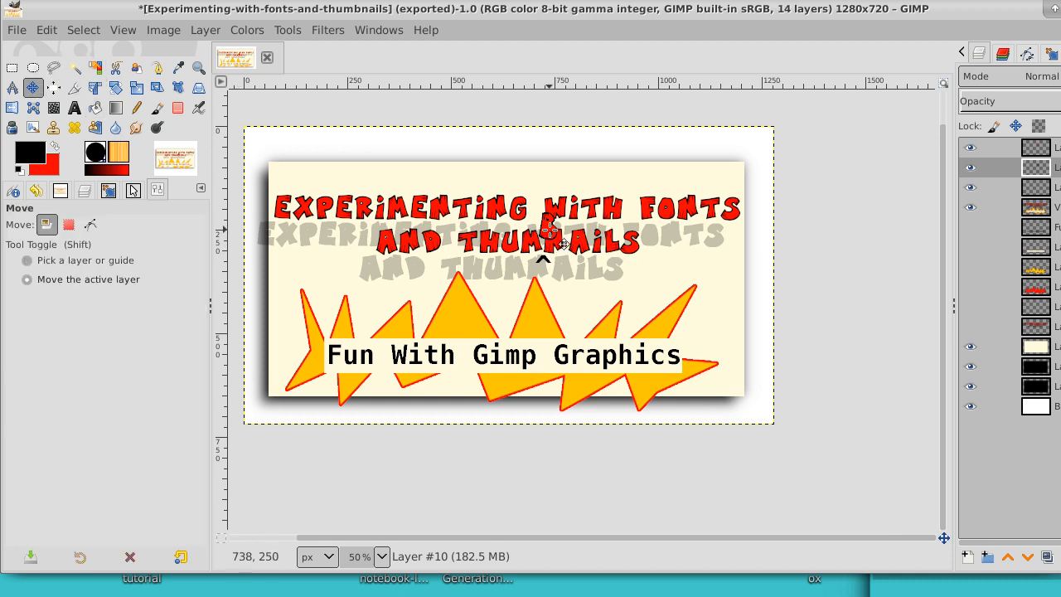
left_click_drag(548, 232, 547, 232)
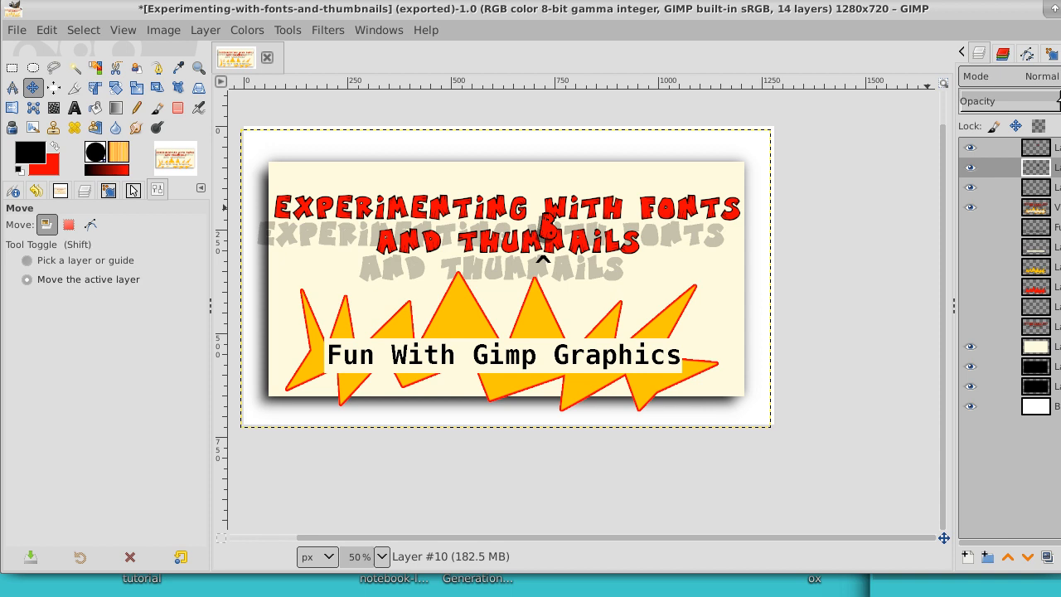
right_click(981, 167)
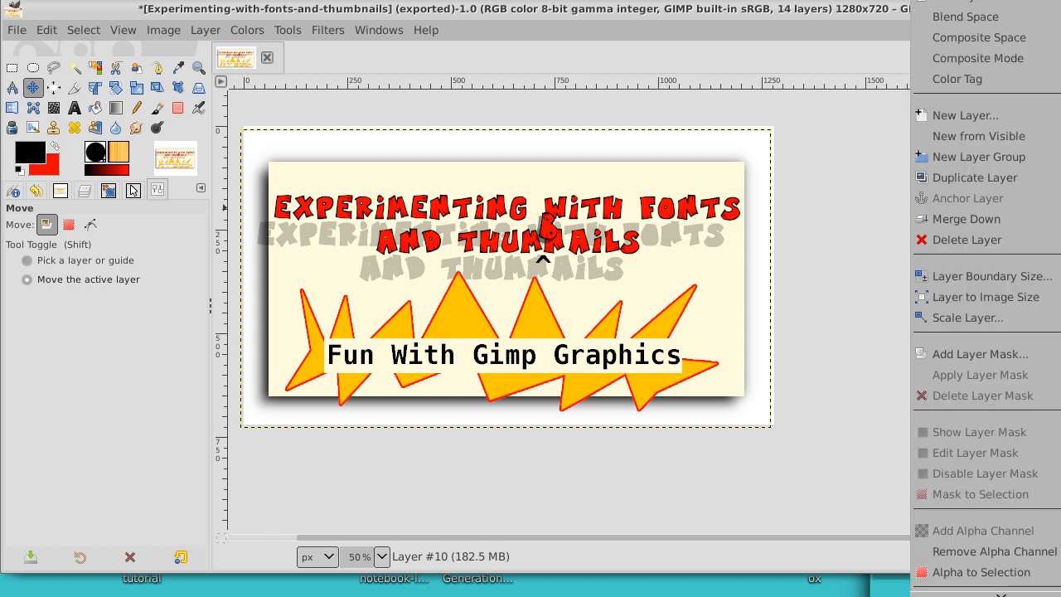
left_click(1033, 298)
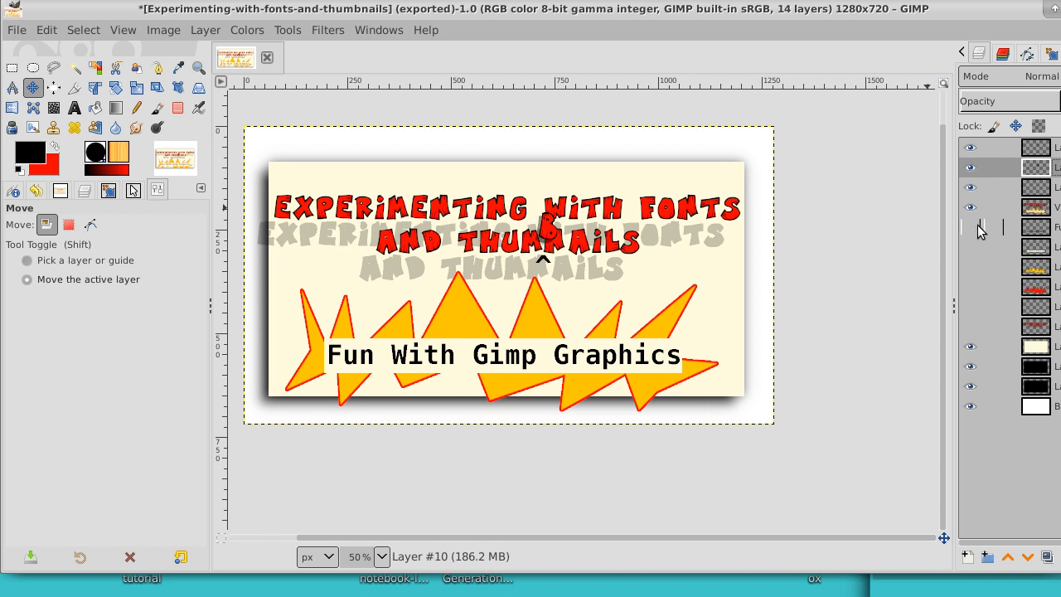
Step: Show the hidden layers except the lowest lettering layer just above the cream panel, and hide the white Background
left_click_drag(975, 232, 973, 330)
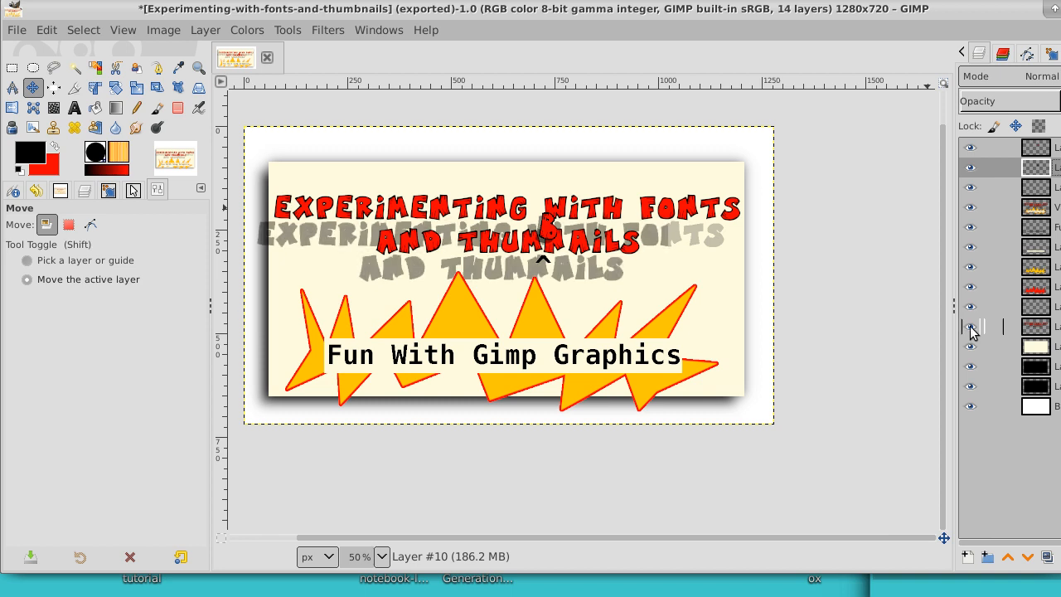
left_click(971, 328)
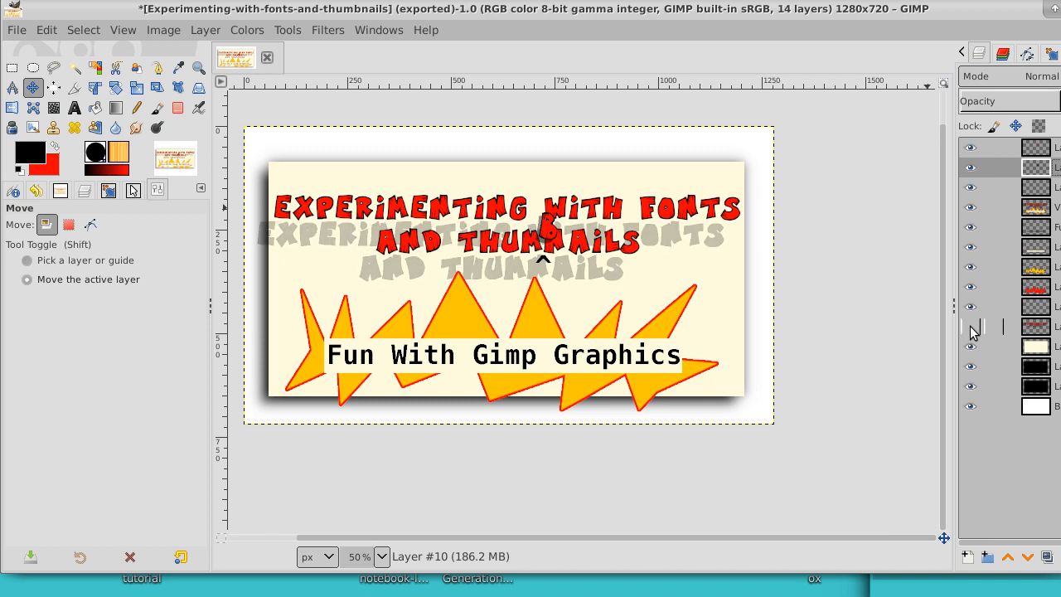
left_click(975, 406)
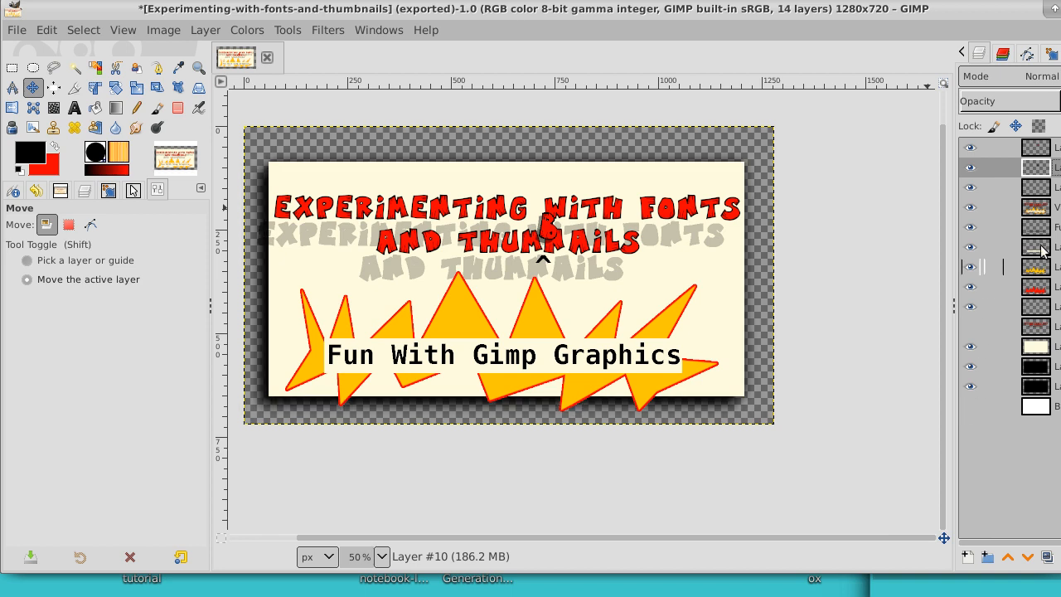
Step: Add a new transparent 1280 x 720 px layer at the top and create a layer from everything visible
right_click(987, 147)
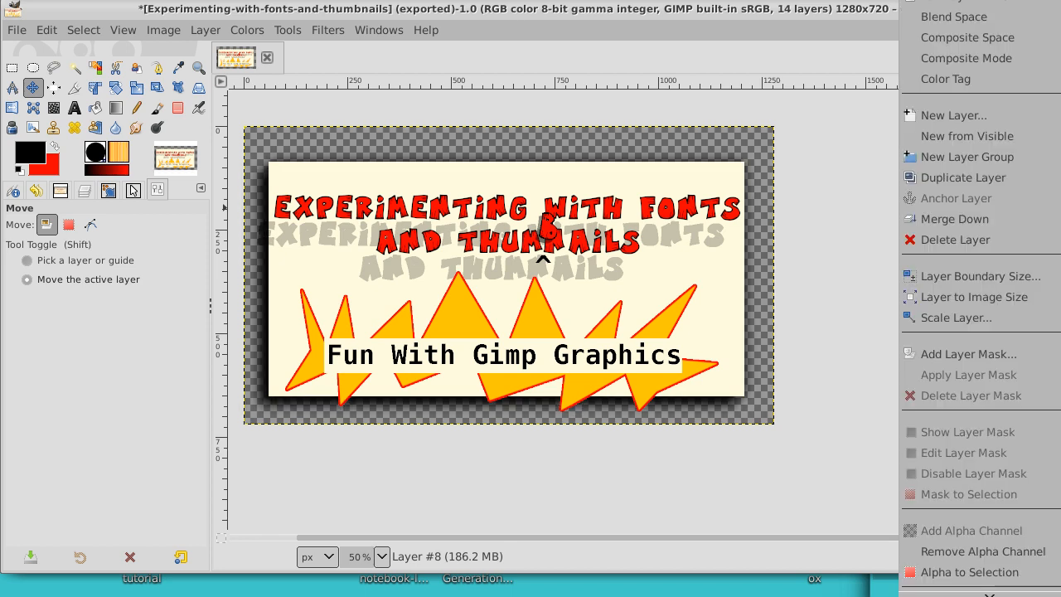
left_click(1035, 121)
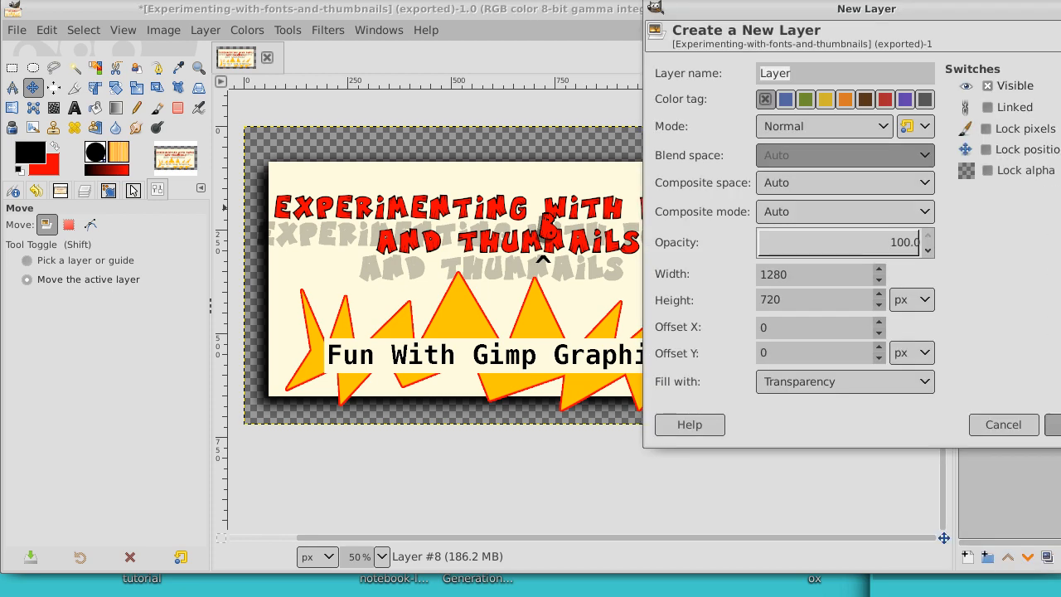
key("Return")
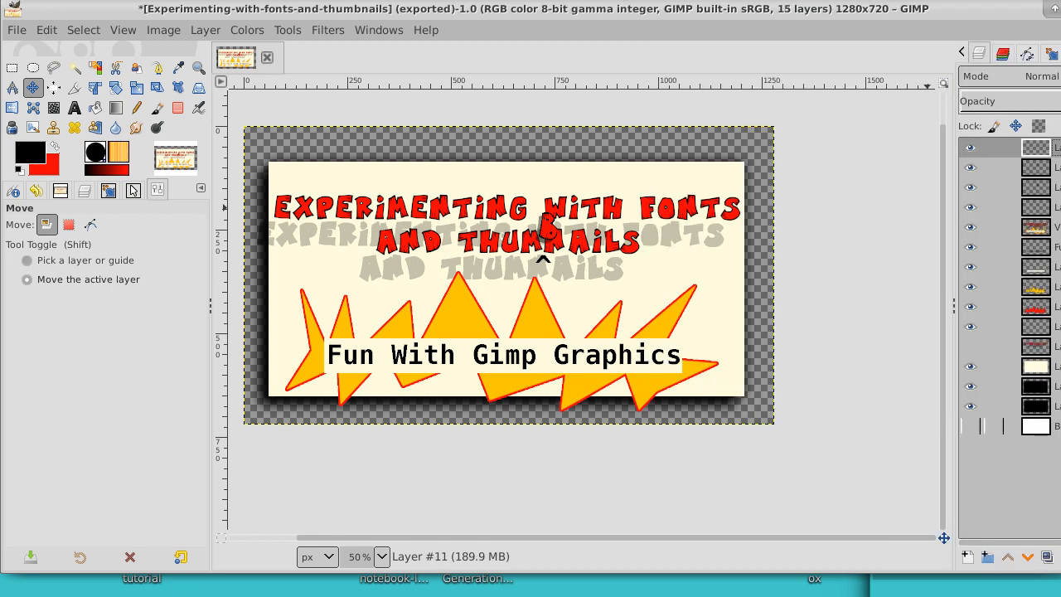
right_click(1028, 146)
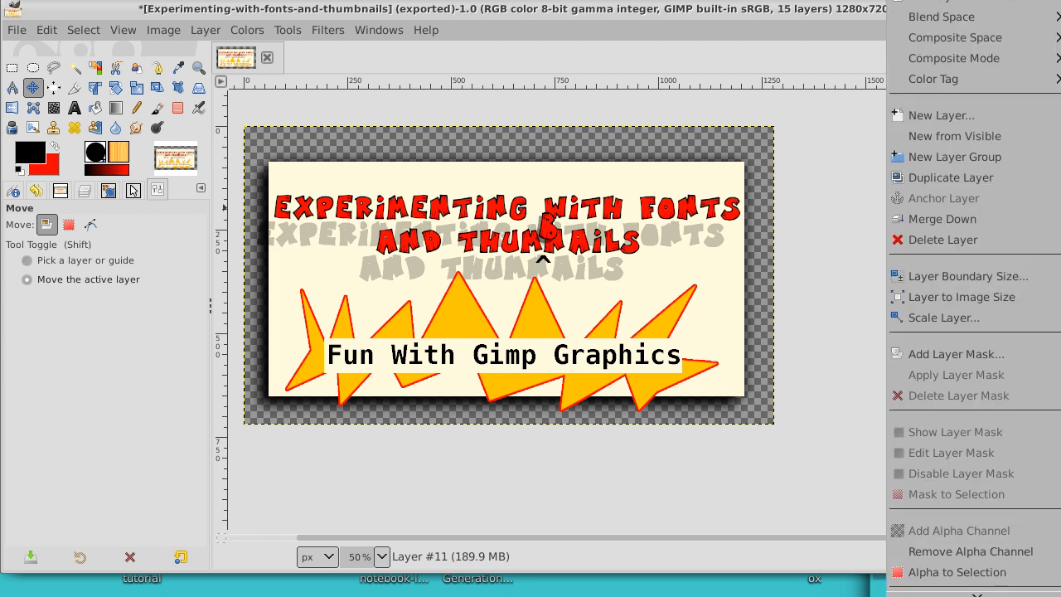
left_click(1026, 141)
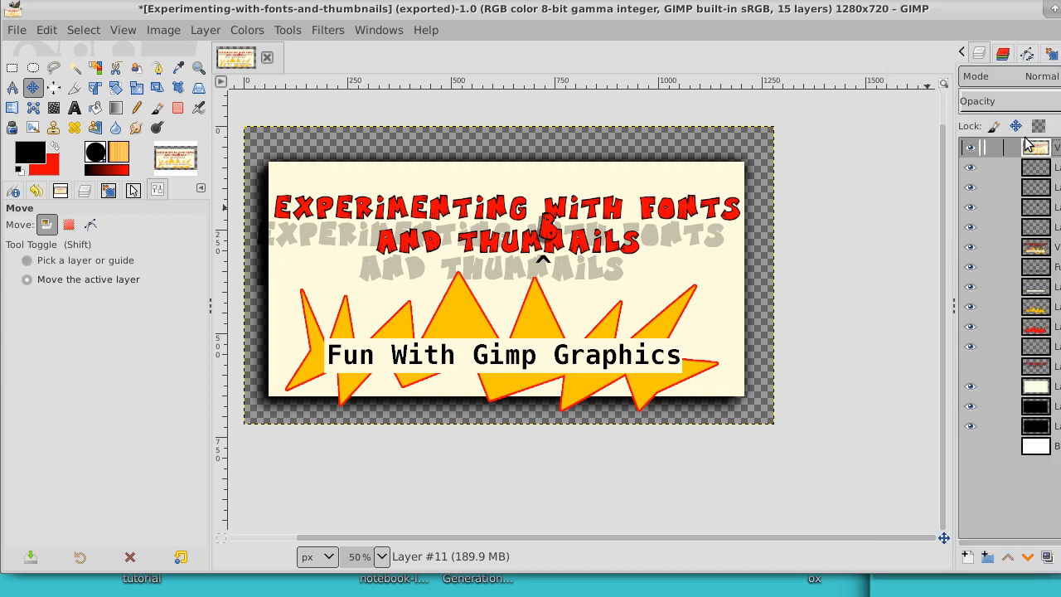
Step: Hide all the individual artwork layers beneath the combined visible layer
left_click(971, 168)
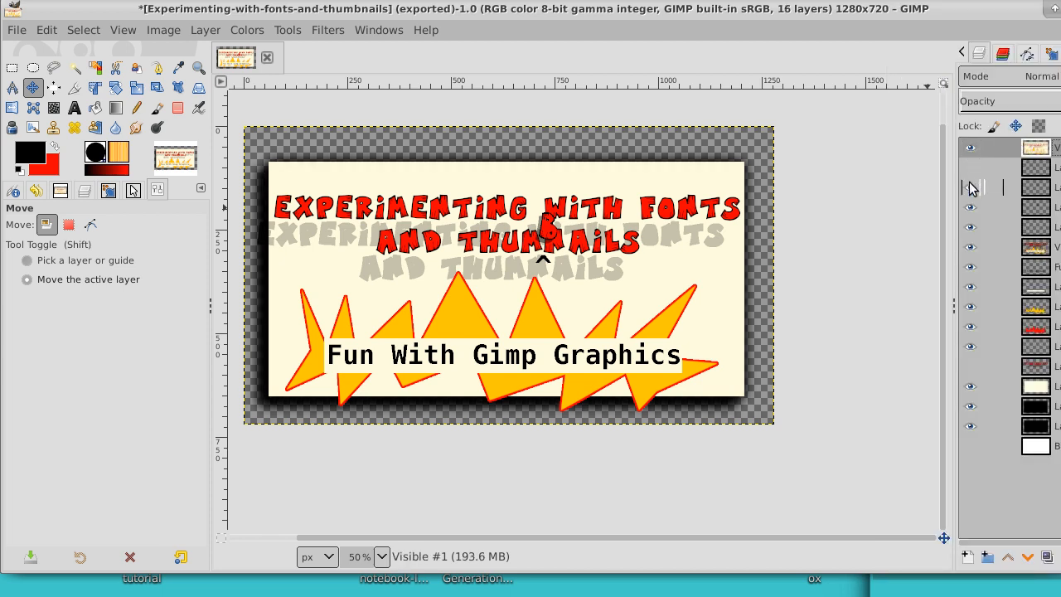
left_click(971, 188)
left_click(971, 207)
left_click(971, 227)
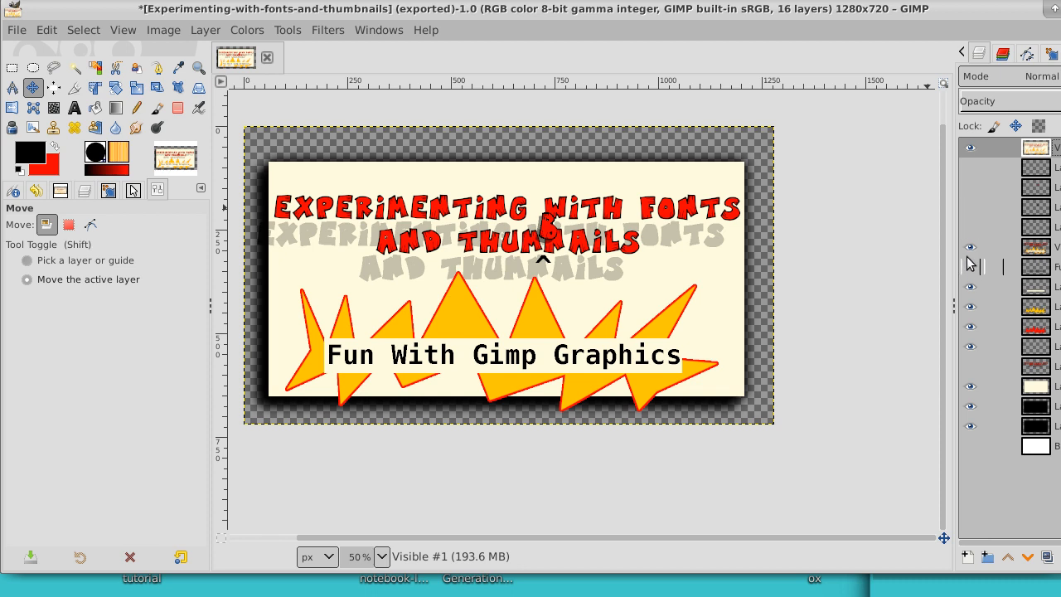
left_click(971, 247)
left_click(971, 287)
left_click(971, 307)
left_click(971, 327)
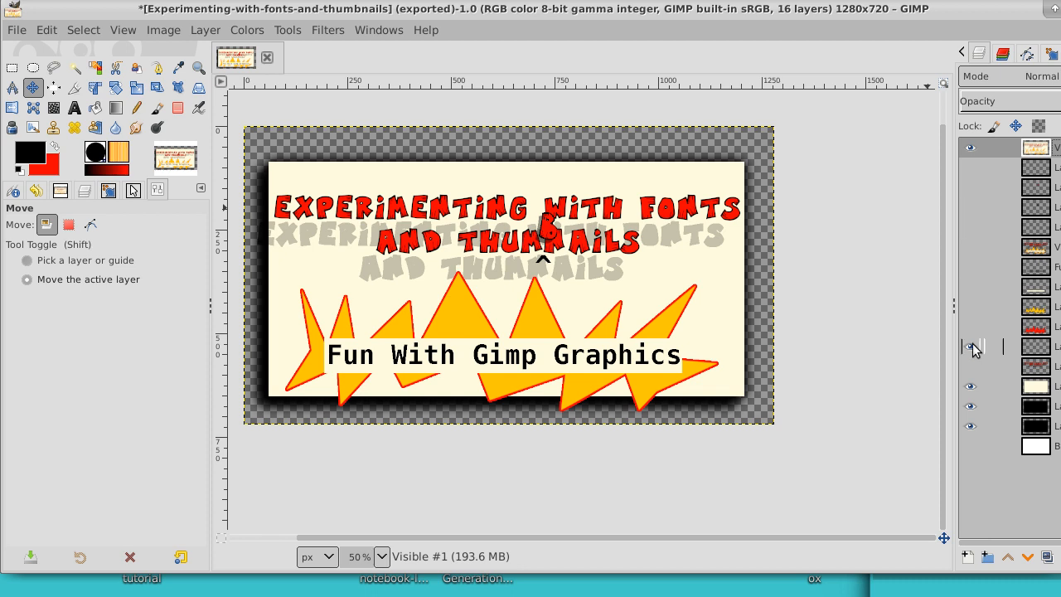
left_click(971, 347)
left_click(971, 386)
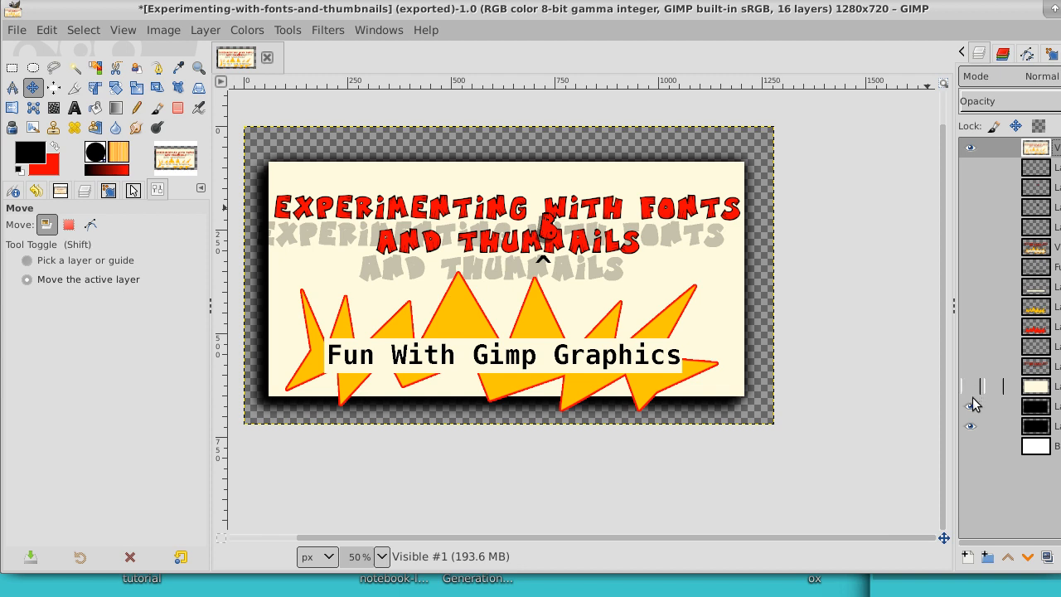
left_click(971, 406)
left_click(971, 426)
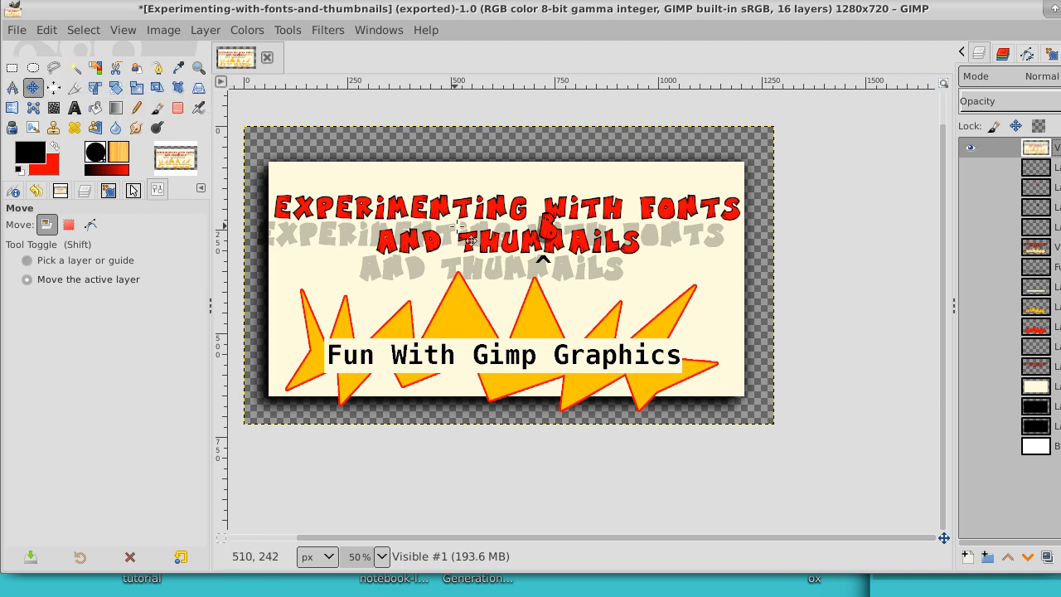
Step: Move the combined layer upward over the white Background, shown again, and fit the layer to the image size
mouse_move(511, 233)
left_mouse_down()
mouse_move(510, 218)
mouse_move(526, 230)
left_mouse_up()
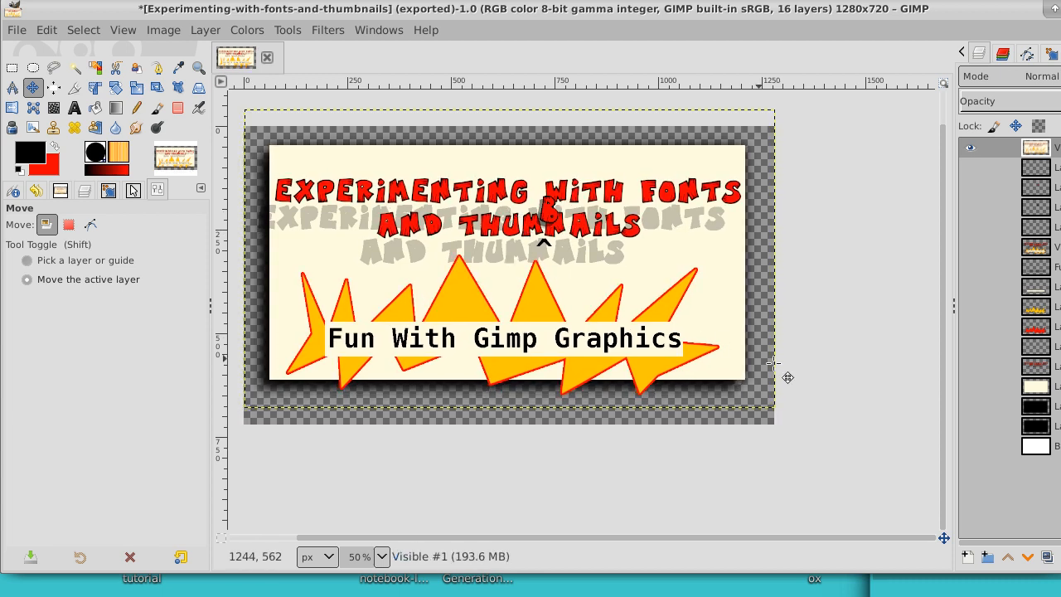
left_click(972, 447)
right_click(981, 150)
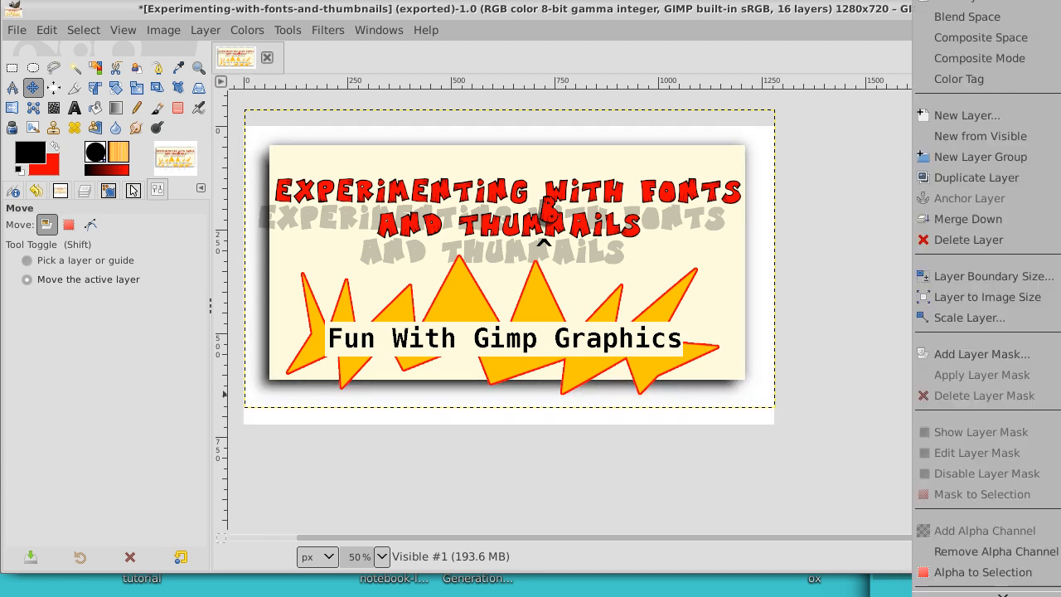
left_click(1011, 298)
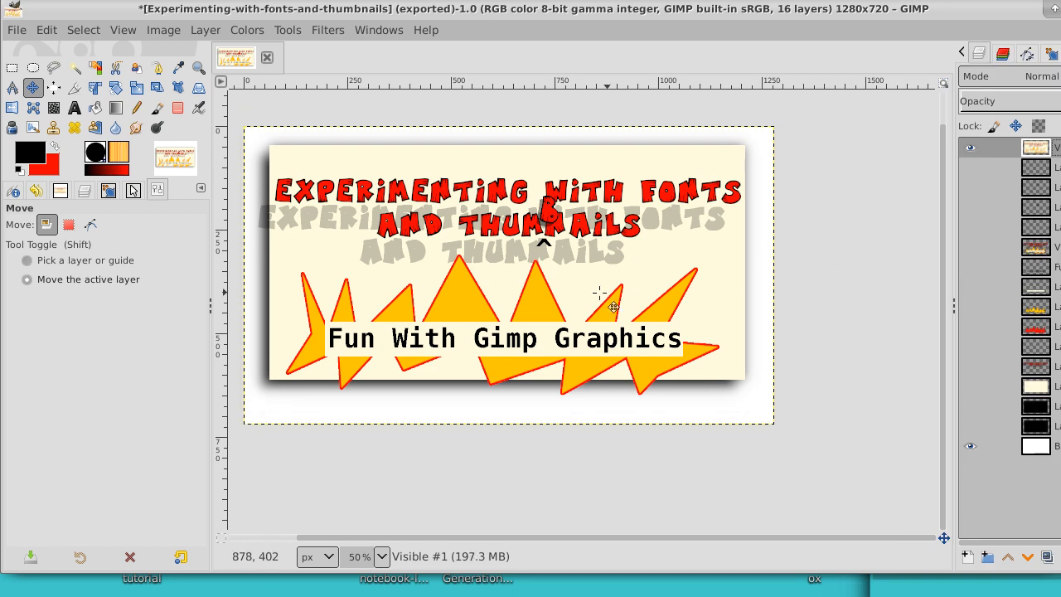
Step: Set the Text tool to the Monospace Bold font with a slightly darker red as the foreground color
left_click(73, 108)
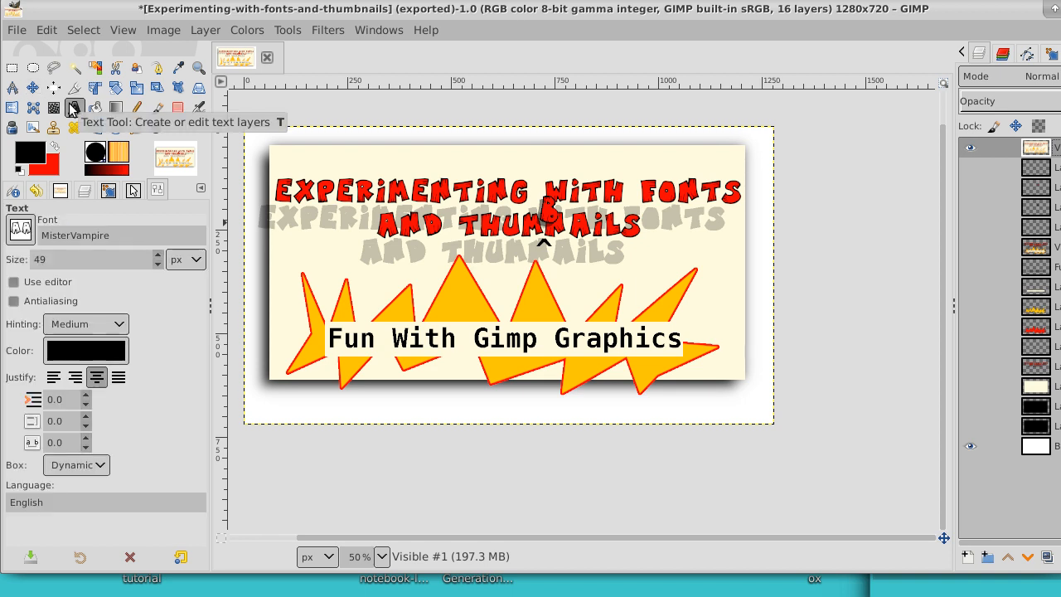
left_click(20, 230)
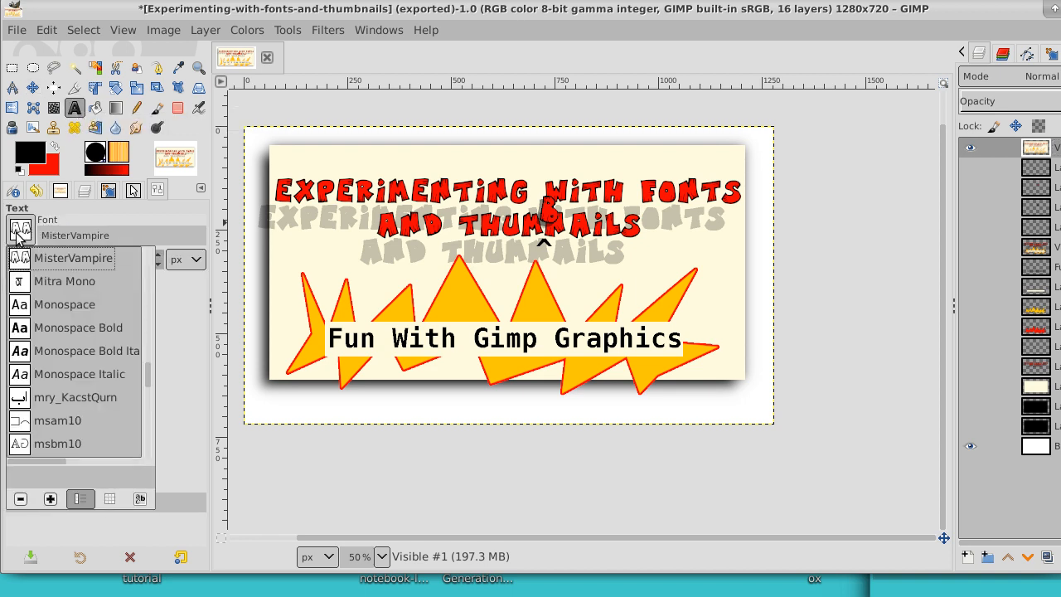
double_click(32, 331)
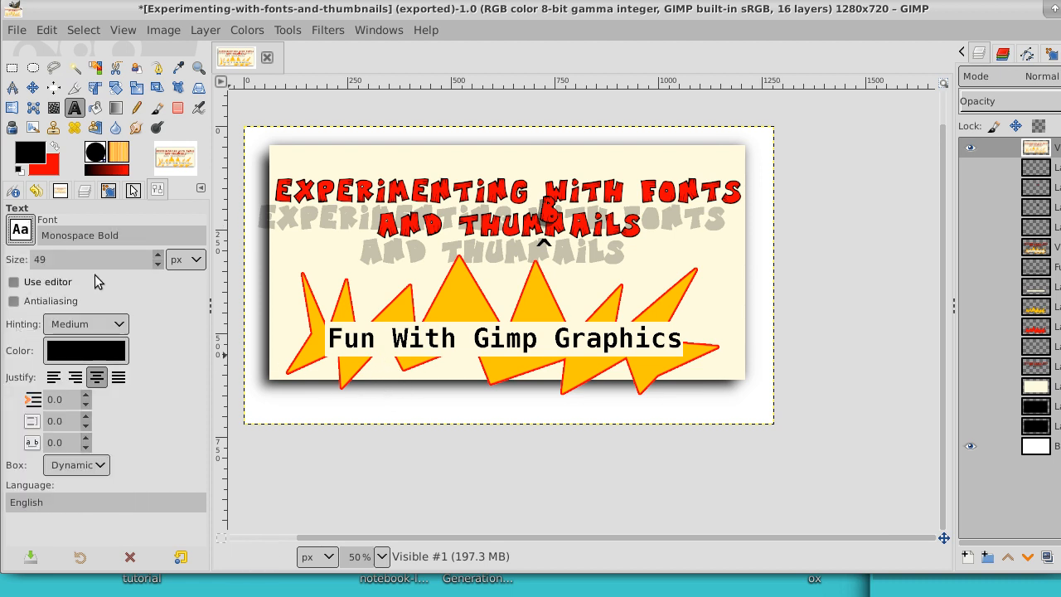
left_click(51, 147)
left_click(33, 152)
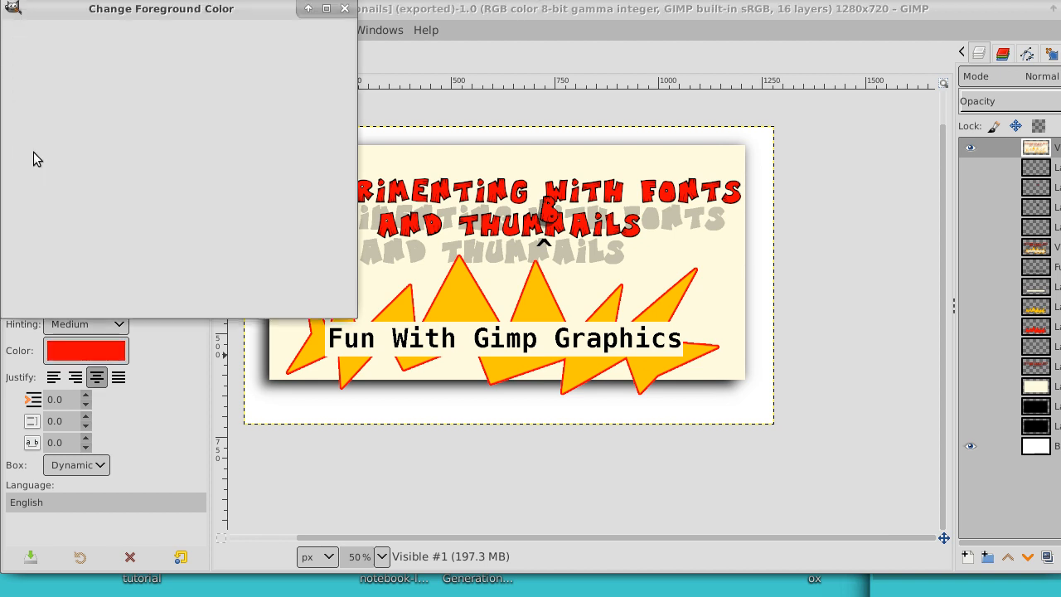
left_click_drag(114, 144, 137, 85)
left_click(308, 294)
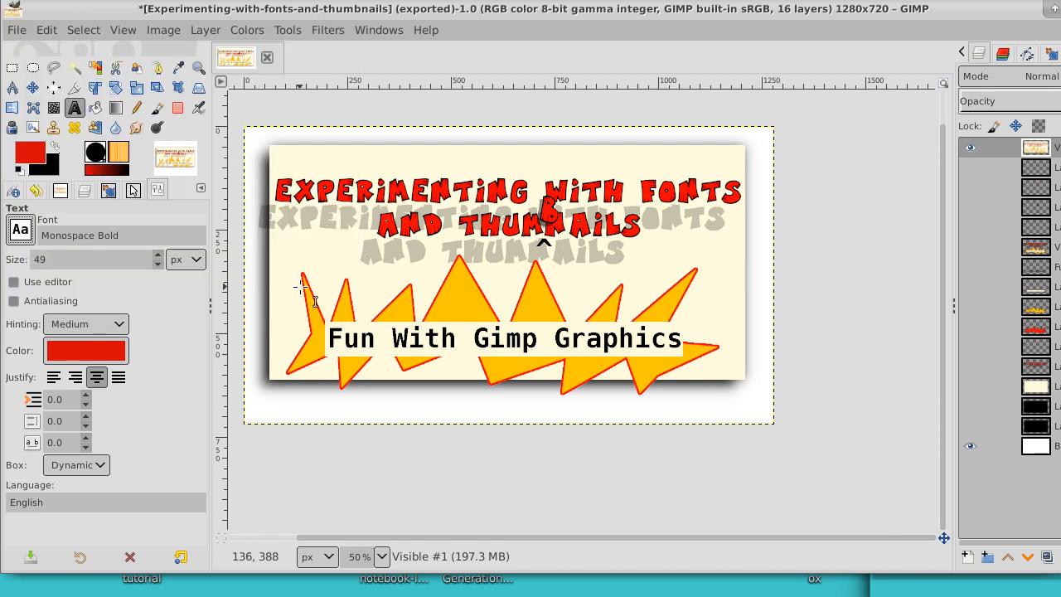
Step: Add the red text line "mylinuxtoybox.com Visit me on Youtubes" in the white margin below the cream panel
left_click(410, 407)
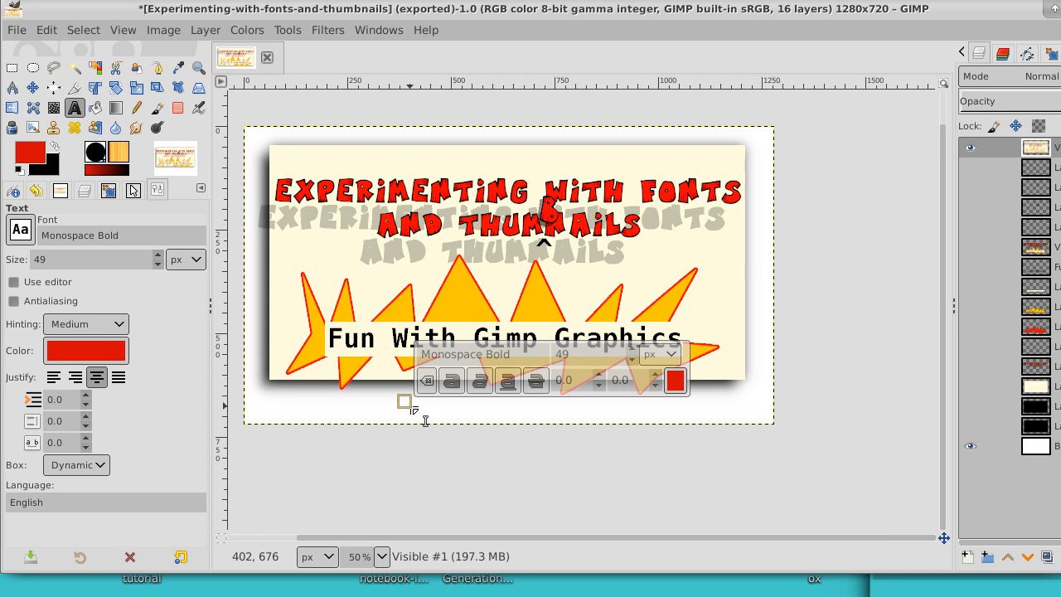
type("mylin")
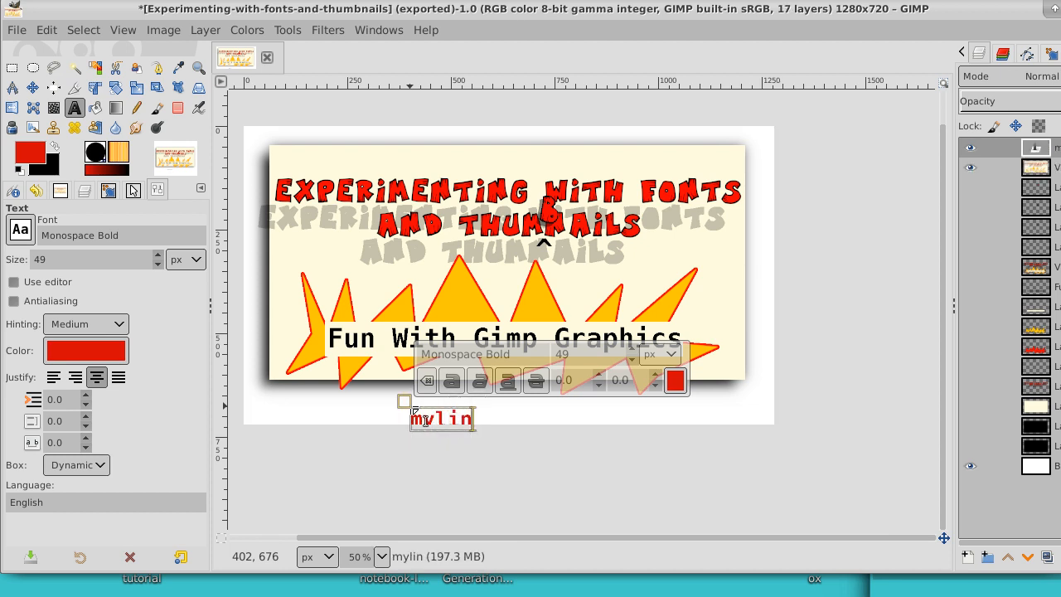
type("uxtoy")
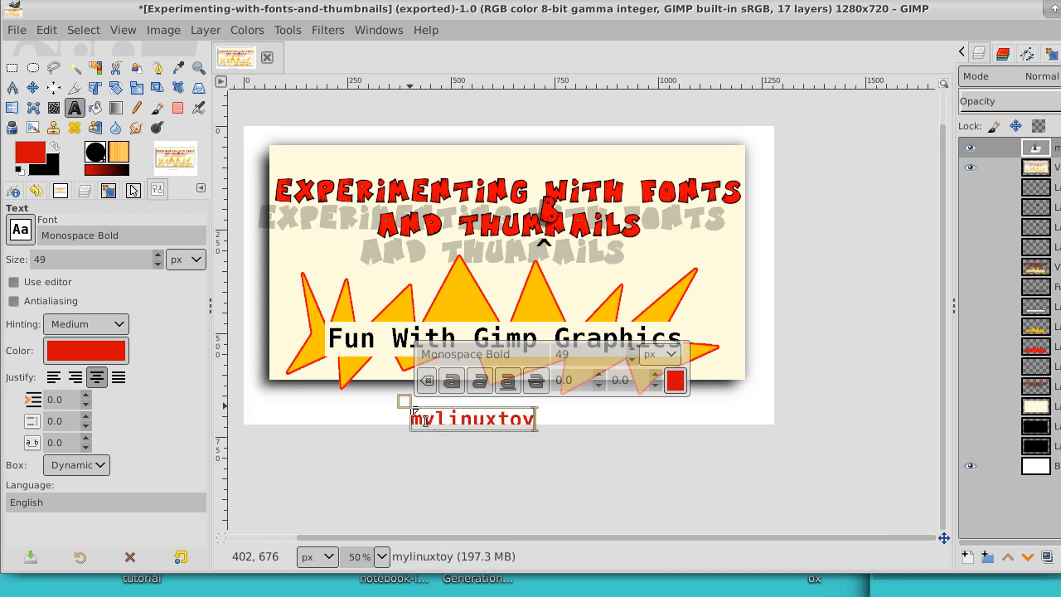
type("box")
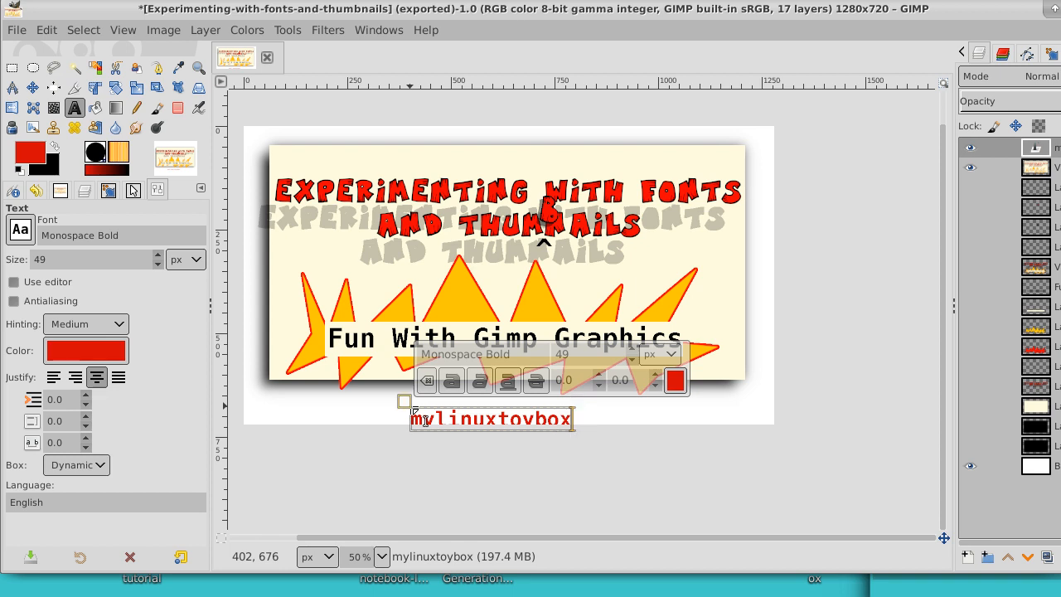
type(".com")
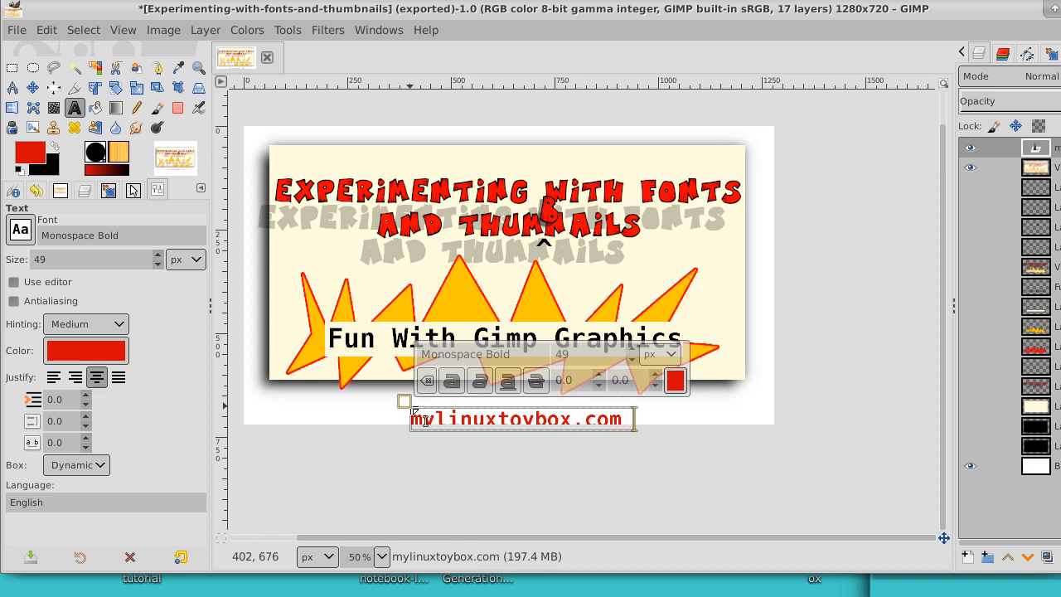
type(" Vi")
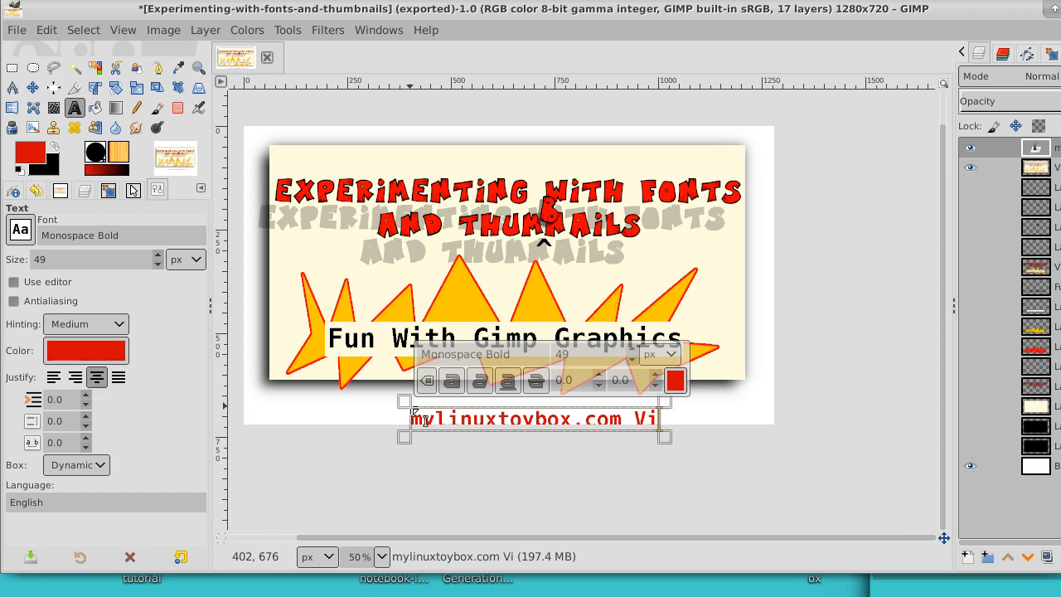
type("sit me on")
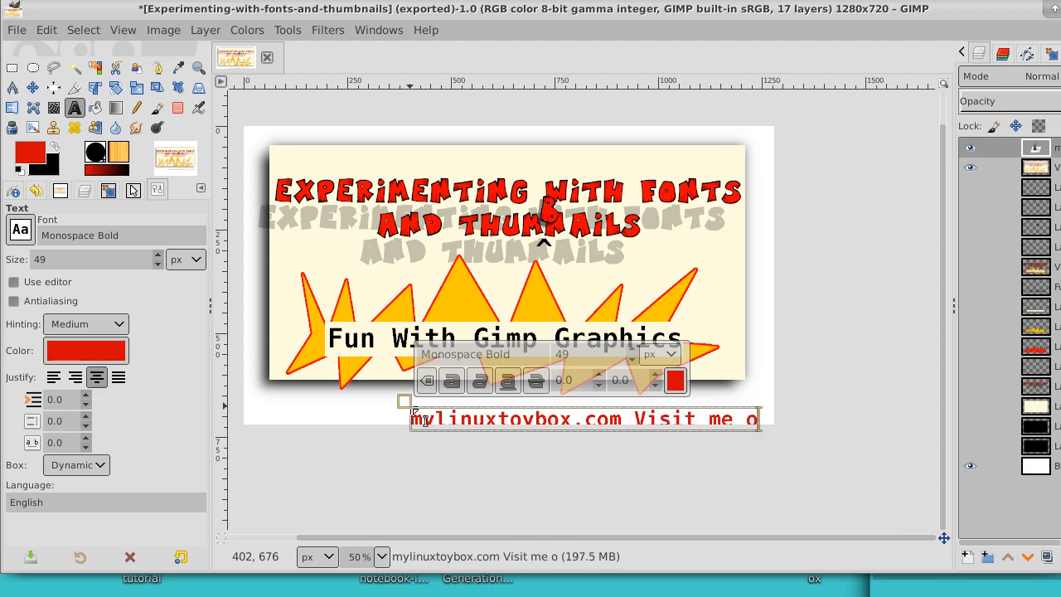
type("Tube")
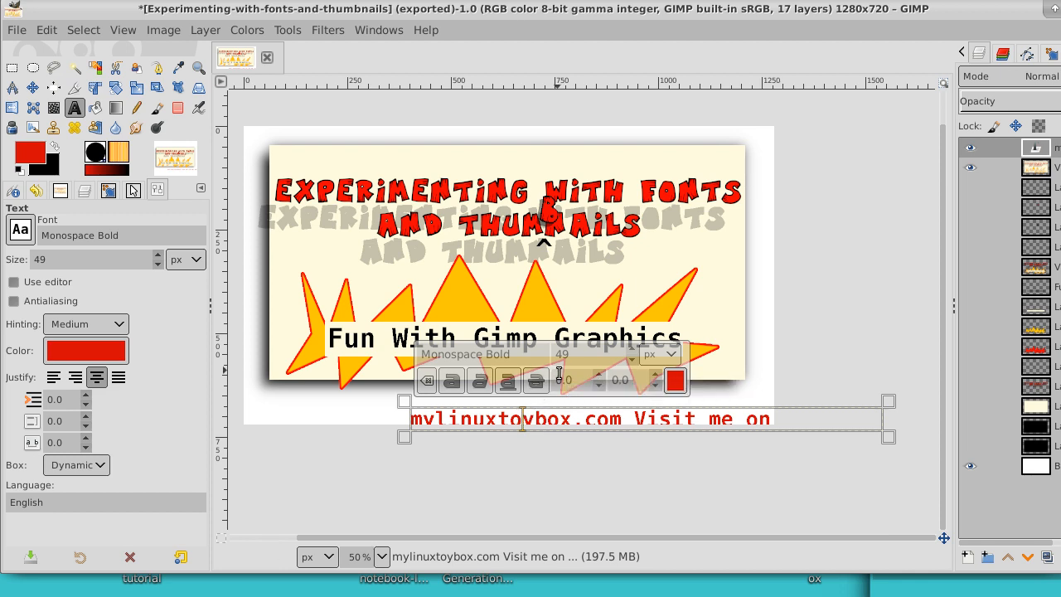
Step: Reduce the website line's font size to 39 px and move it to the center beneath the cream panel
key("ctrl+a")
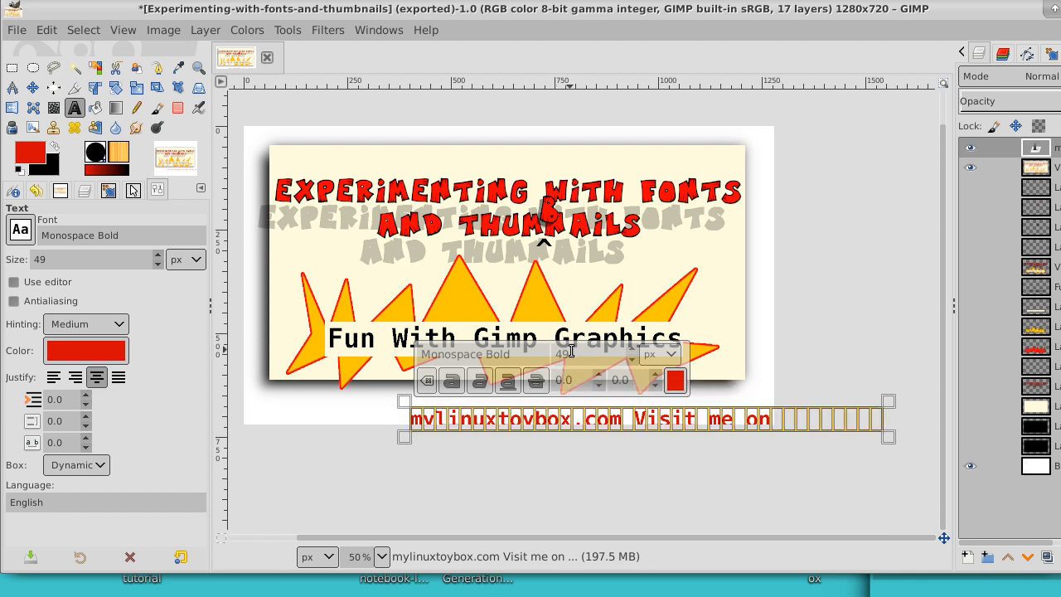
left_click(633, 362)
left_click(633, 362)
left_click(633, 363)
left_click(632, 362)
left_click(633, 362)
left_click(633, 362)
left_click(633, 362)
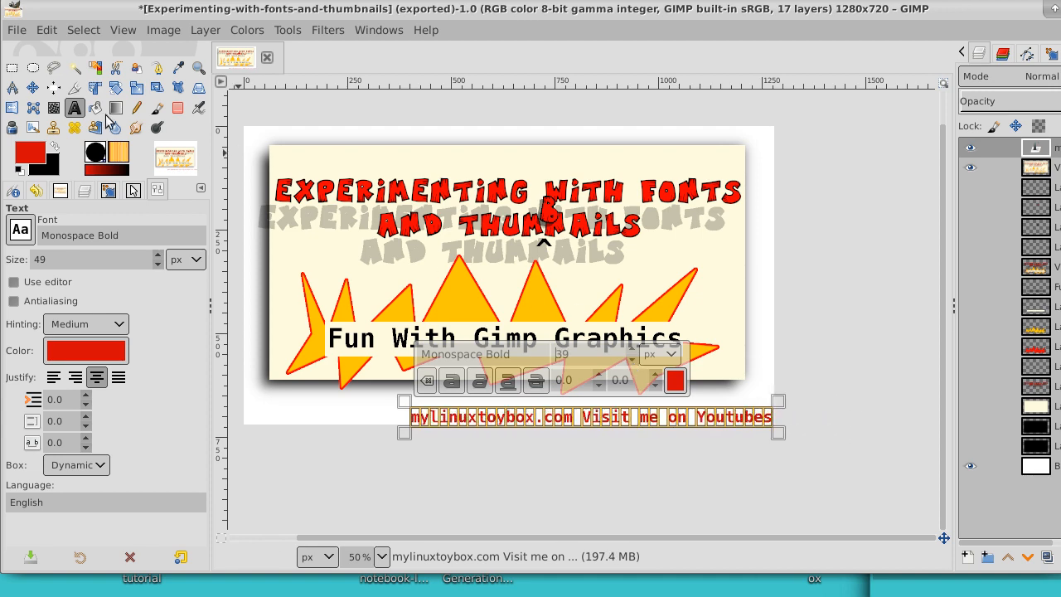
left_click(34, 89)
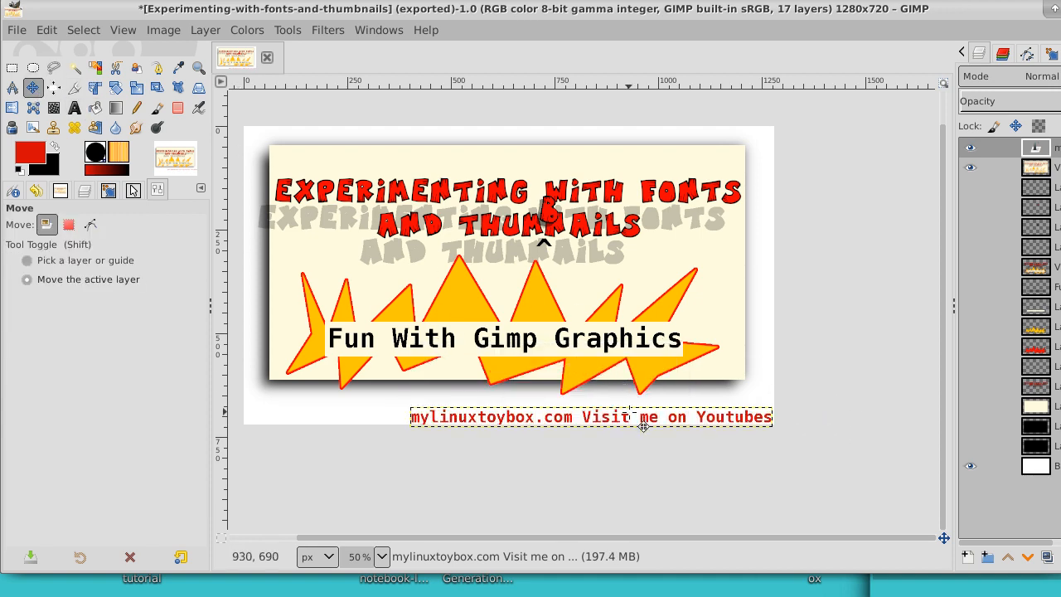
left_click_drag(639, 431, 565, 423)
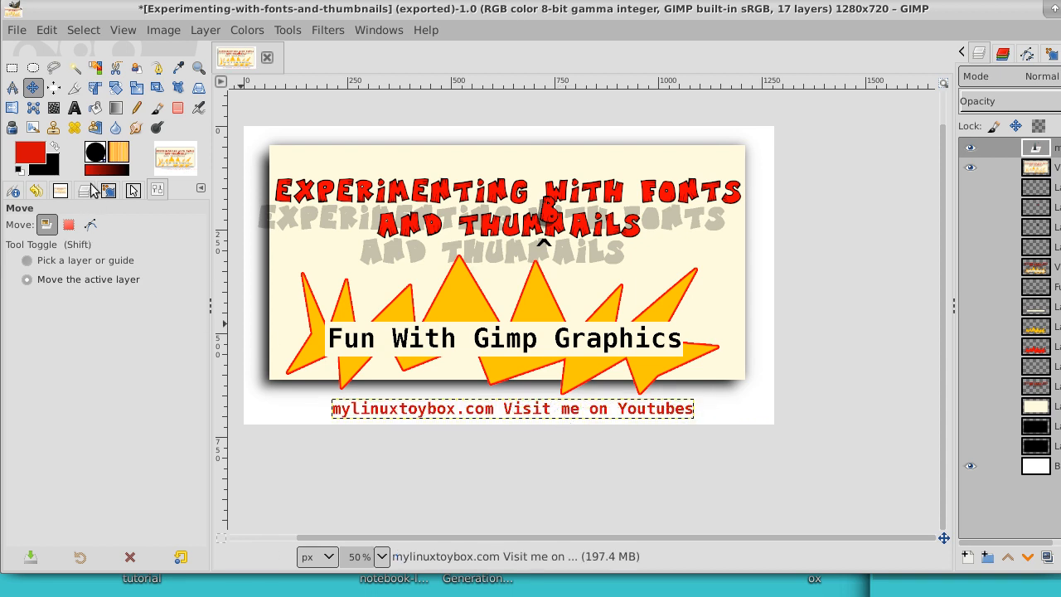
Step: Correct the last word of the website line to "YouTube" by removing the final s and capitalizing the T
left_click(74, 108)
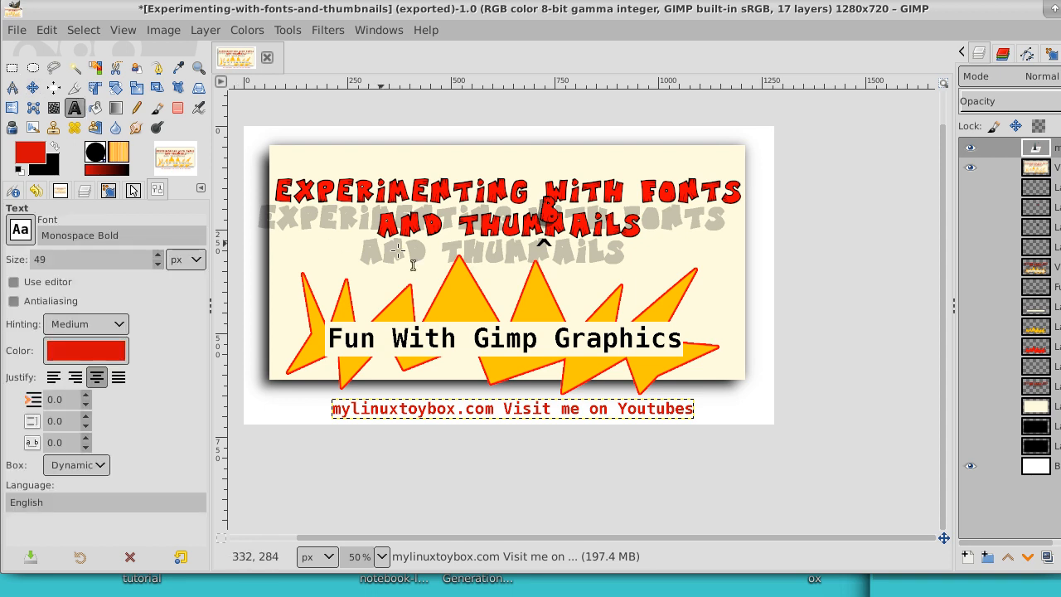
left_click(695, 413)
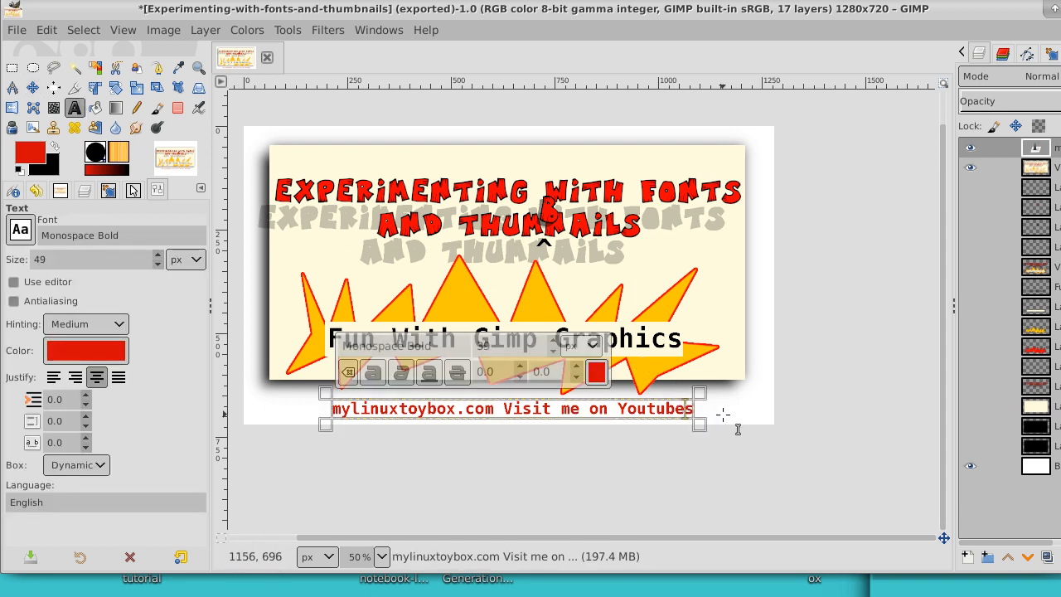
key("BackSpace")
key("Left")
key("Left")
key("Left")
key("Left")
key("Left")
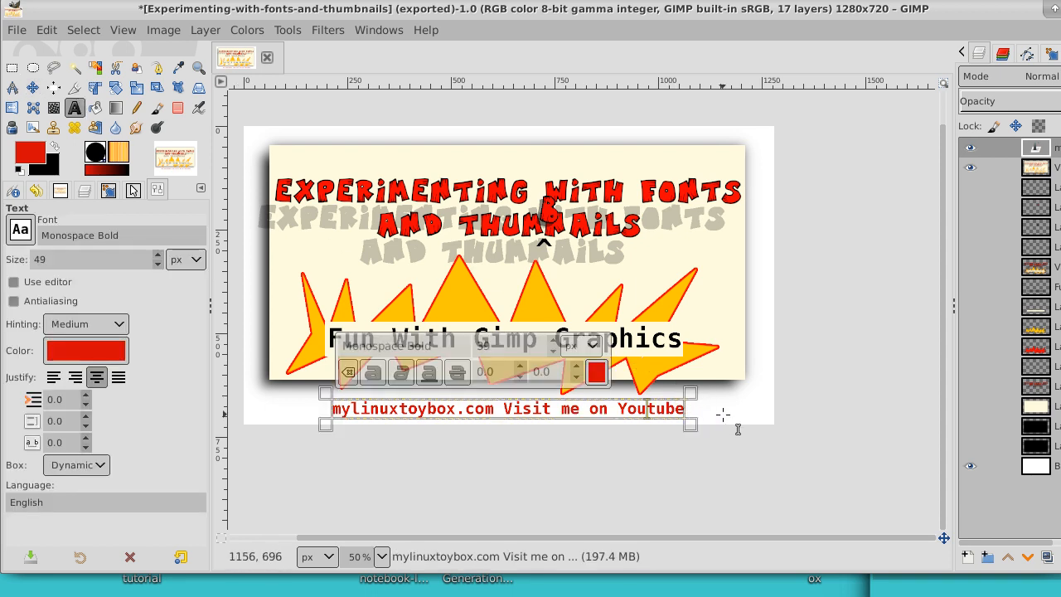
key("Delete")
type("T")
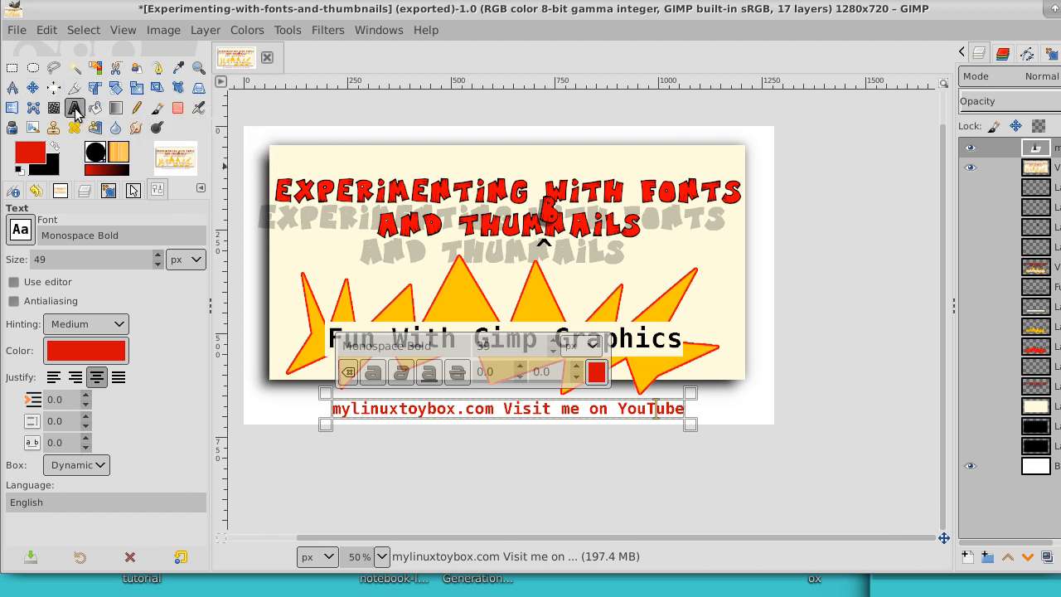
Step: Merge the website text layer down into the combined visible layer and re-export the image to Experimenting-with-fonts-and-thumbnails.jpg
left_click(33, 86)
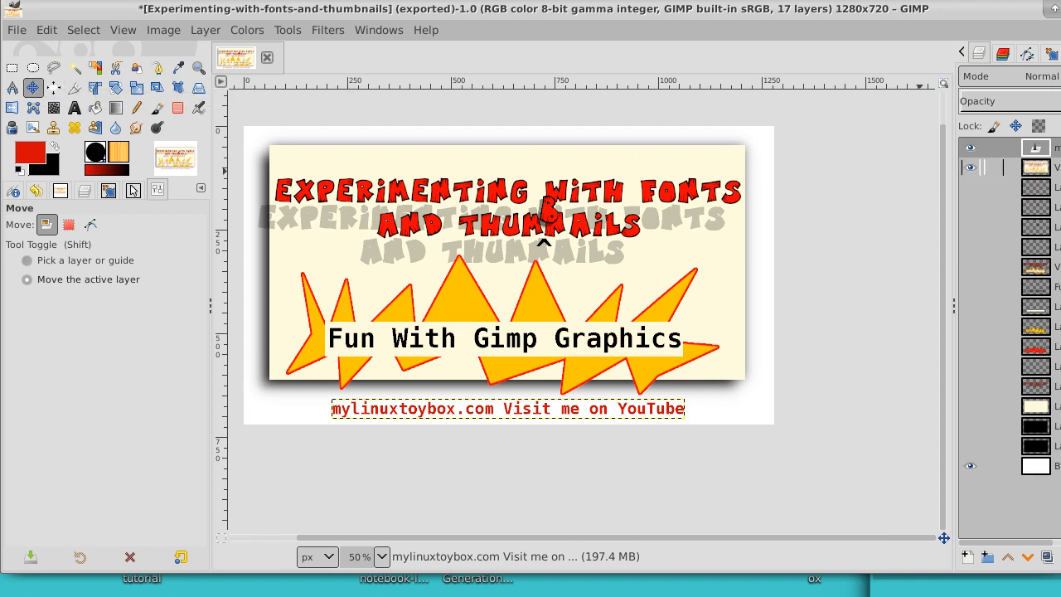
right_click(1053, 148)
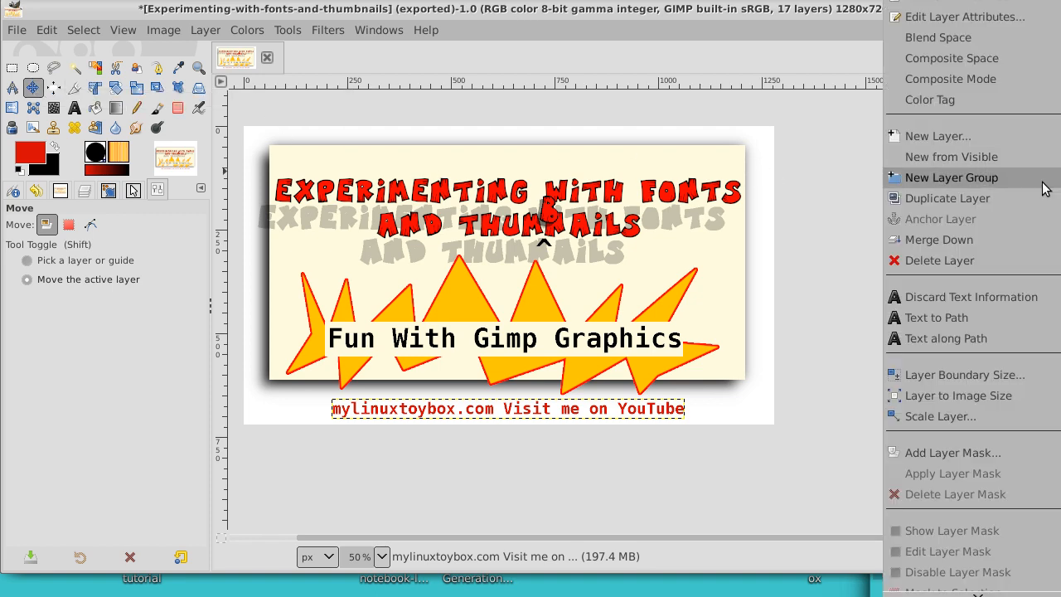
left_click(1007, 239)
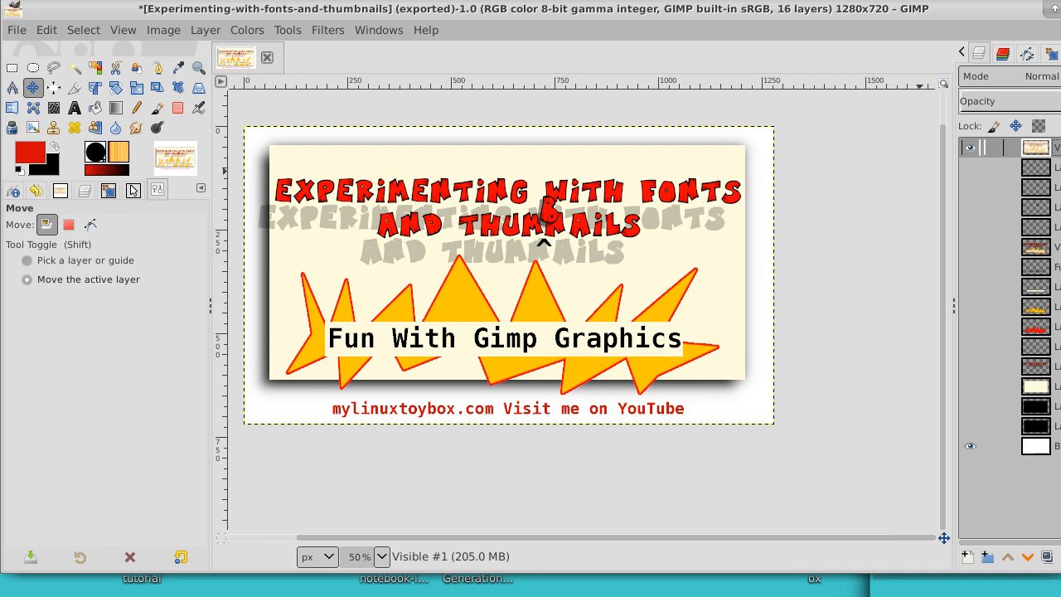
left_click(19, 32)
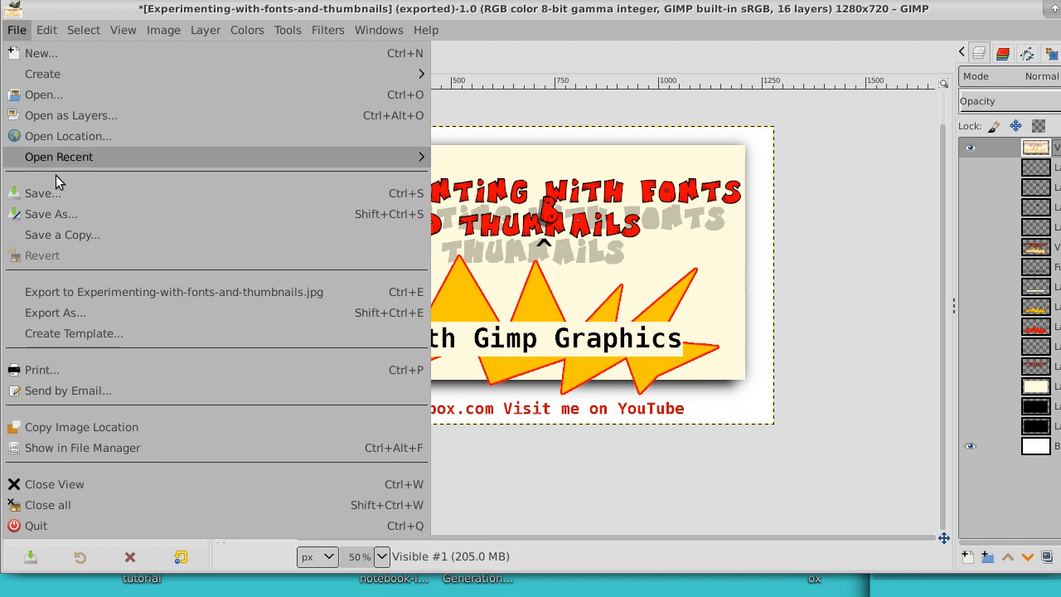
left_click(87, 286)
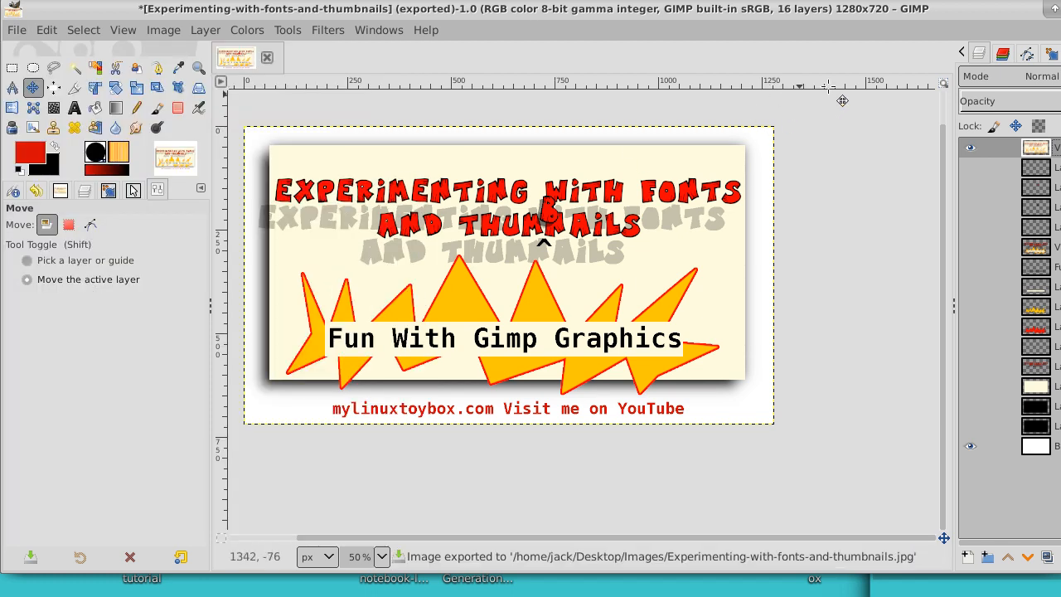
Step: Switch to the file manager, open Experimenting-with-fonts-and-thumbnails.jpg in Image Viewer, resize the window to inspect the whole thumbnail, and close it
left_click(1060, 8)
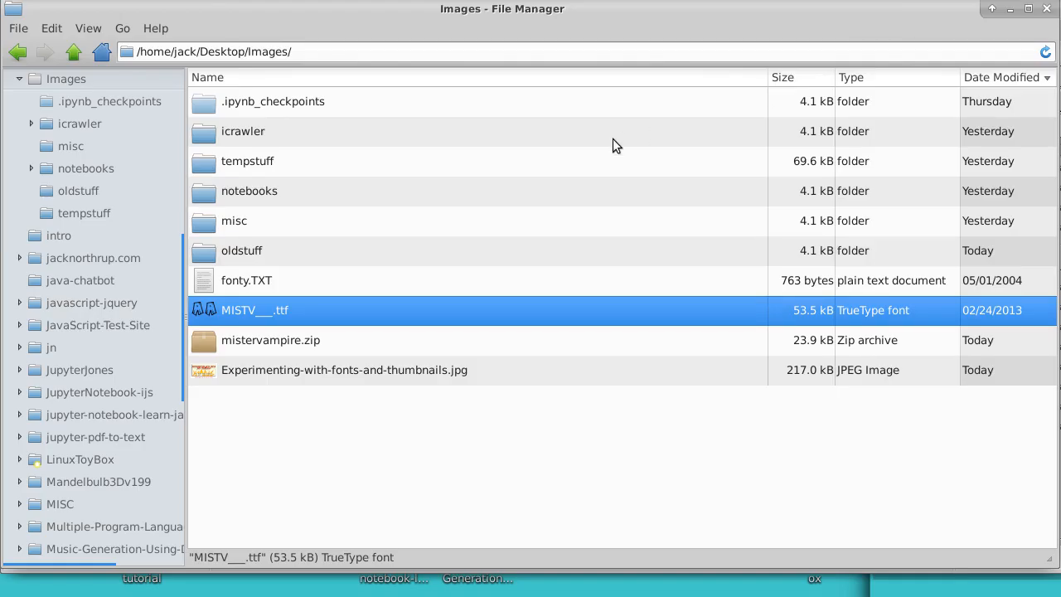
right_click(317, 375)
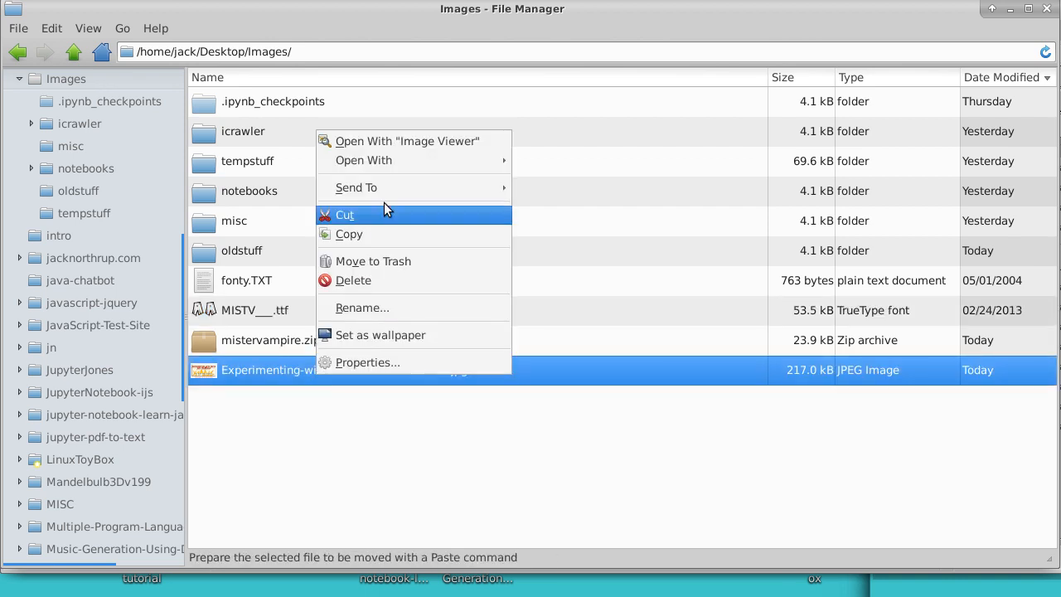
left_click(413, 141)
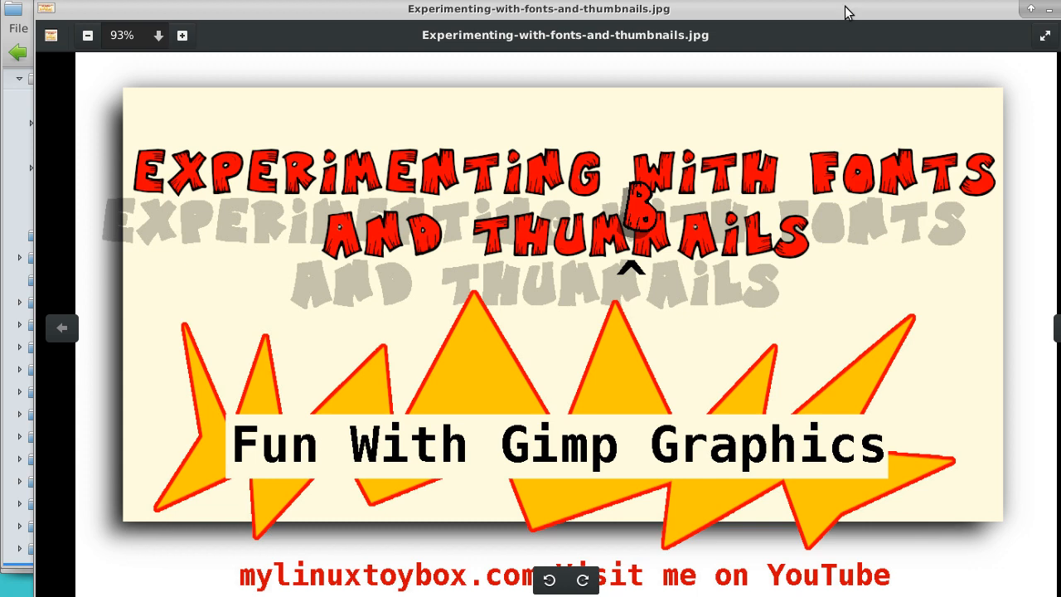
double_click(830, 38)
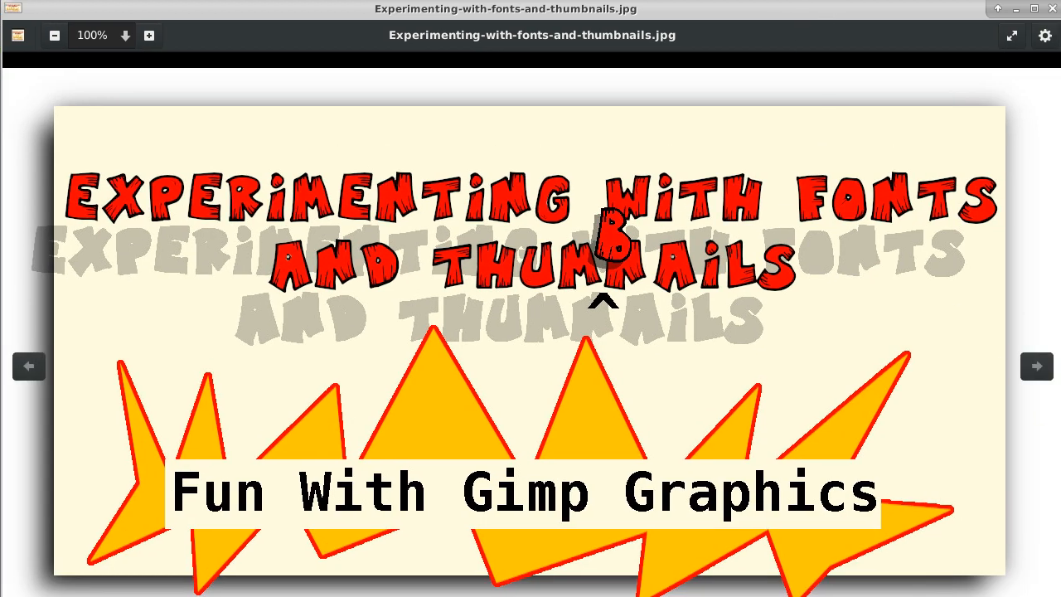
left_click_drag(945, 6, 944, 28)
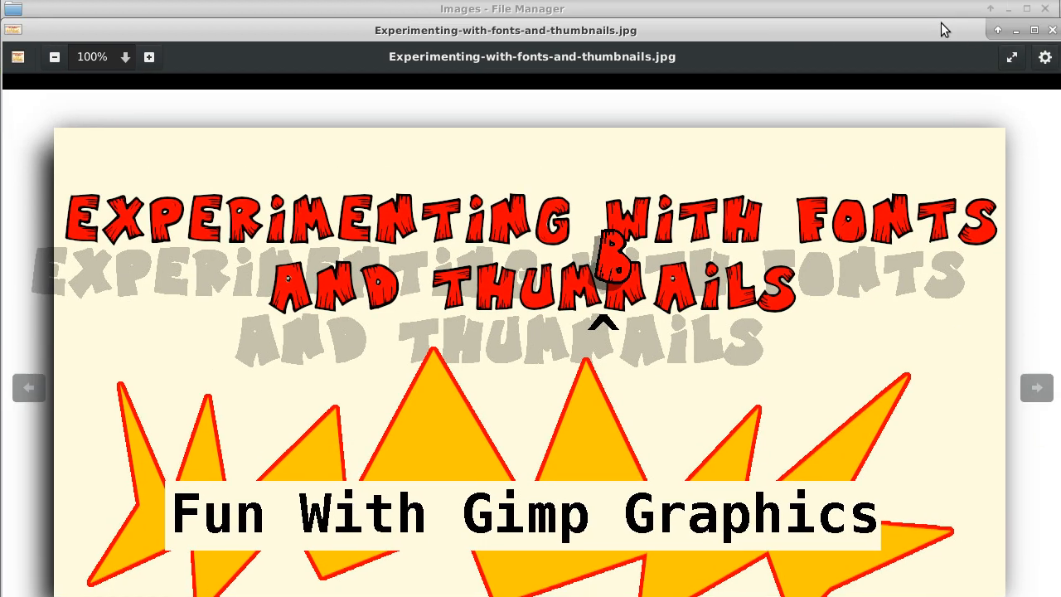
left_click_drag(1051, 32, 1003, 149)
left_click_drag(848, 158, 845, 19)
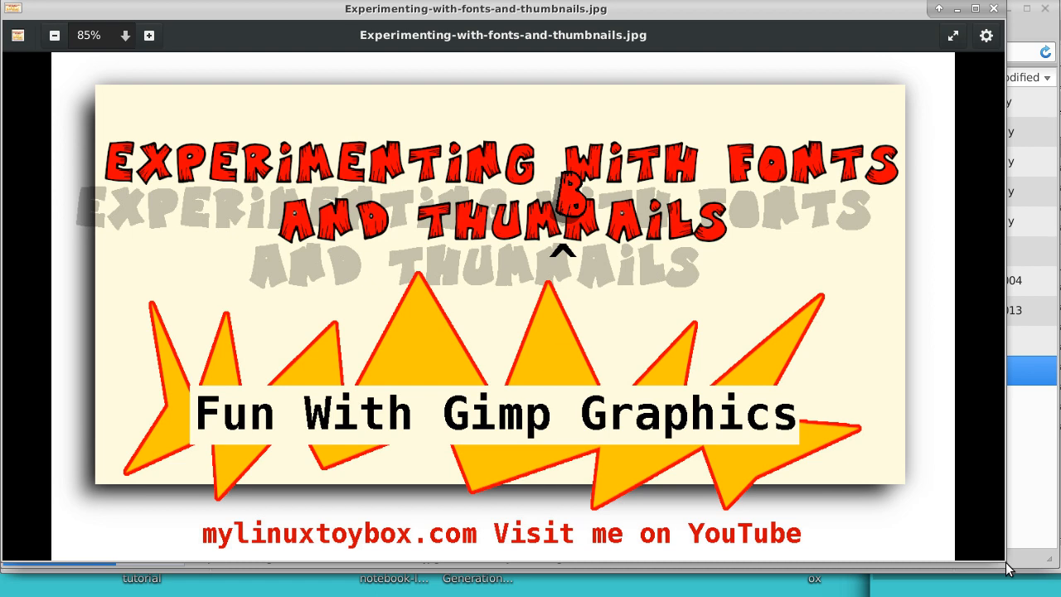
left_click(994, 9)
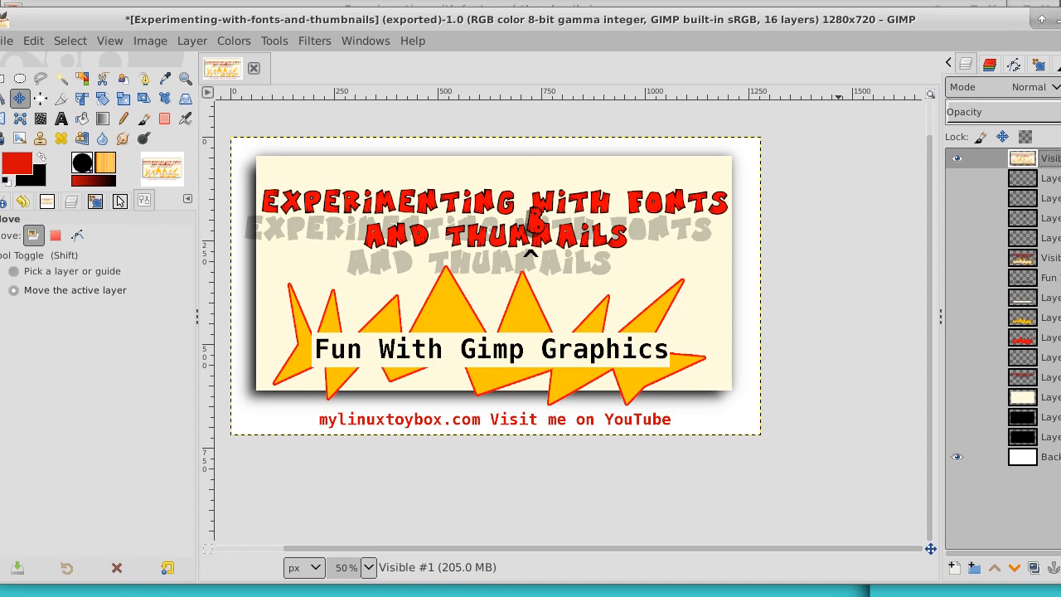
Step: Reposition and resize the GIMP window so the complete layer list fits on the screen
left_click_drag(1060, 29, 1013, 28)
mouse_move(898, 24)
left_mouse_down()
mouse_move(928, 14)
mouse_move(911, 14)
left_mouse_up()
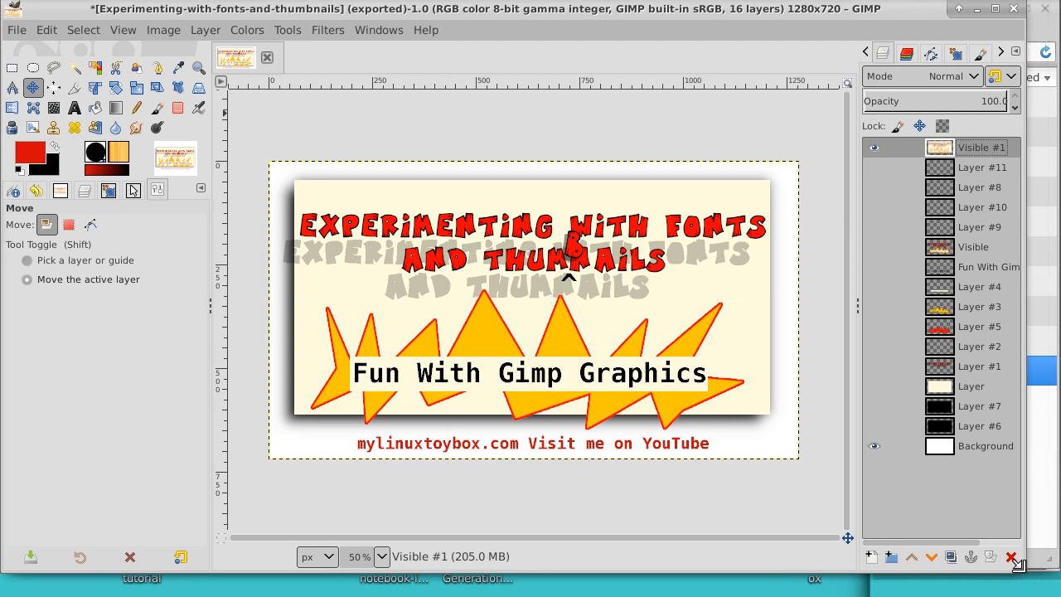
left_click_drag(1019, 565, 1050, 563)
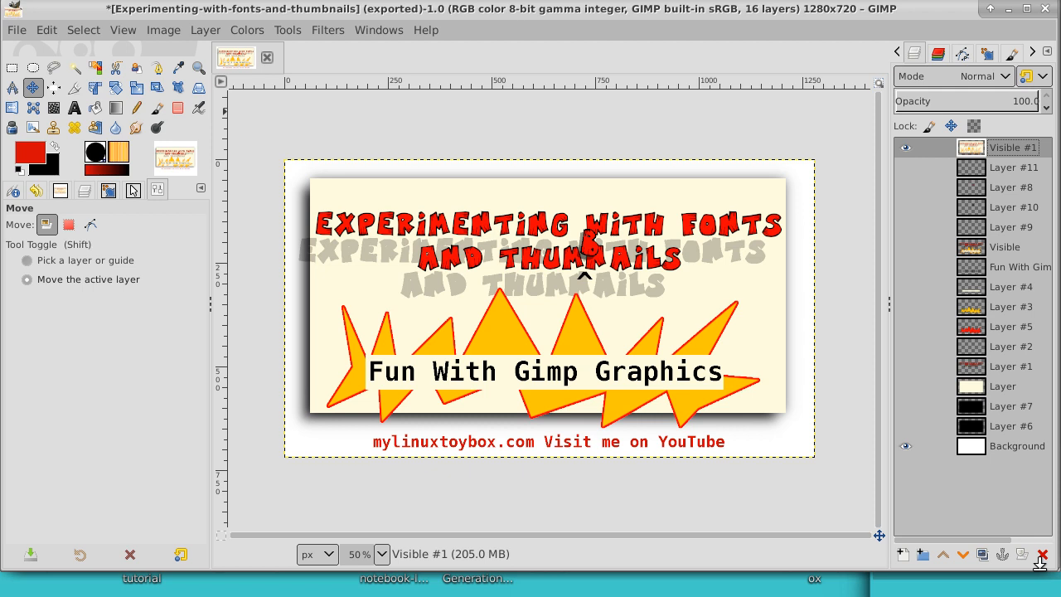
Step: Hide the combined Visible #1 layer and show Layer #11, Layer #8, Layer #10, Layer #9 and the older Visible layer
left_click(907, 148)
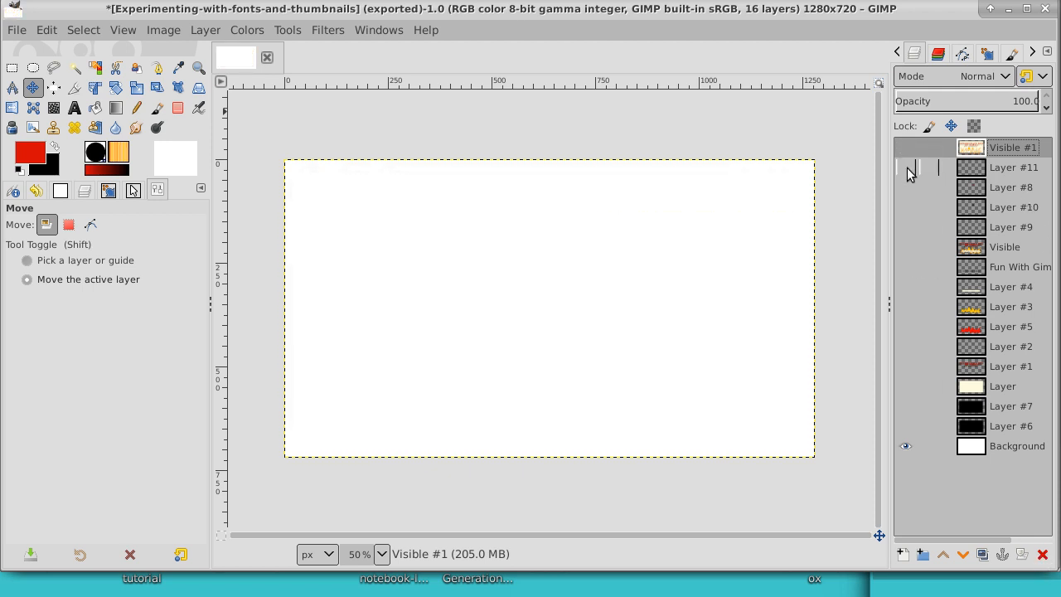
left_click(907, 169)
left_click(907, 186)
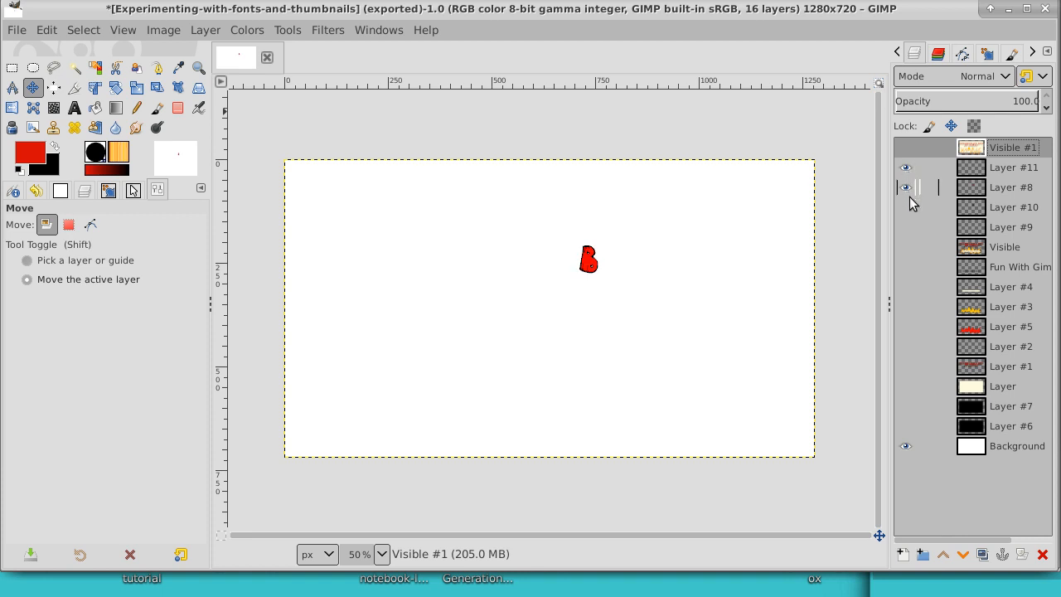
left_click(907, 206)
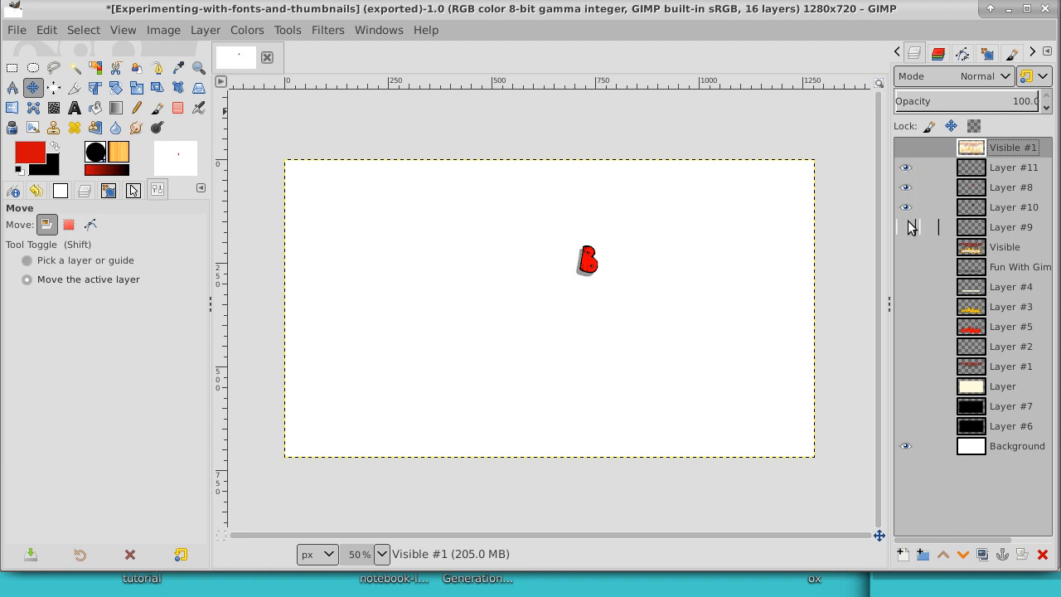
left_click(908, 226)
left_click(908, 247)
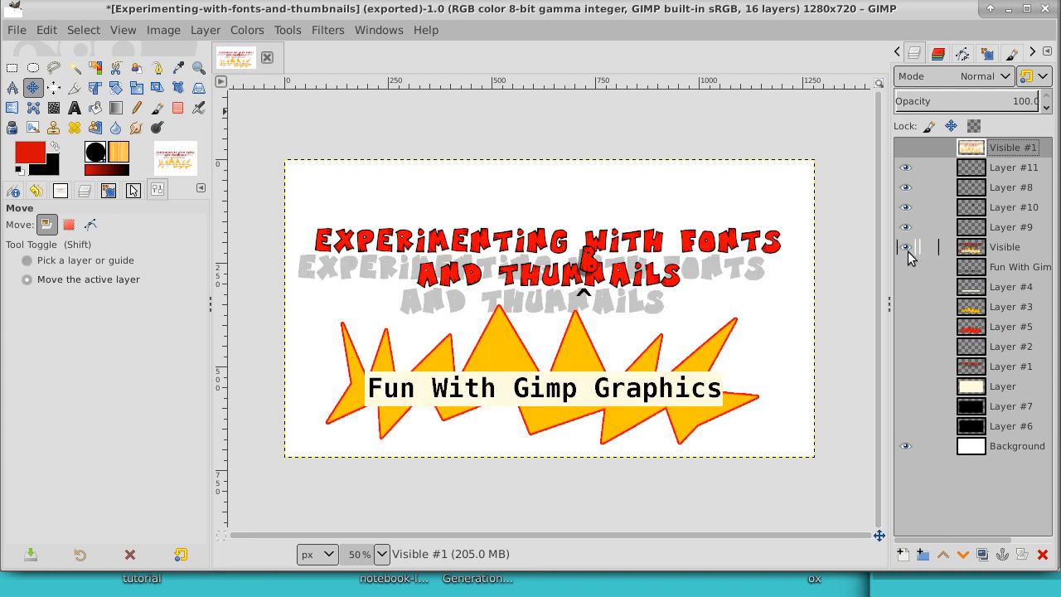
Step: Show the remaining hidden layers from the Fun With Gimp Graphics text layer down to Layer #6, leaving Visible #1 hidden
left_click(907, 267)
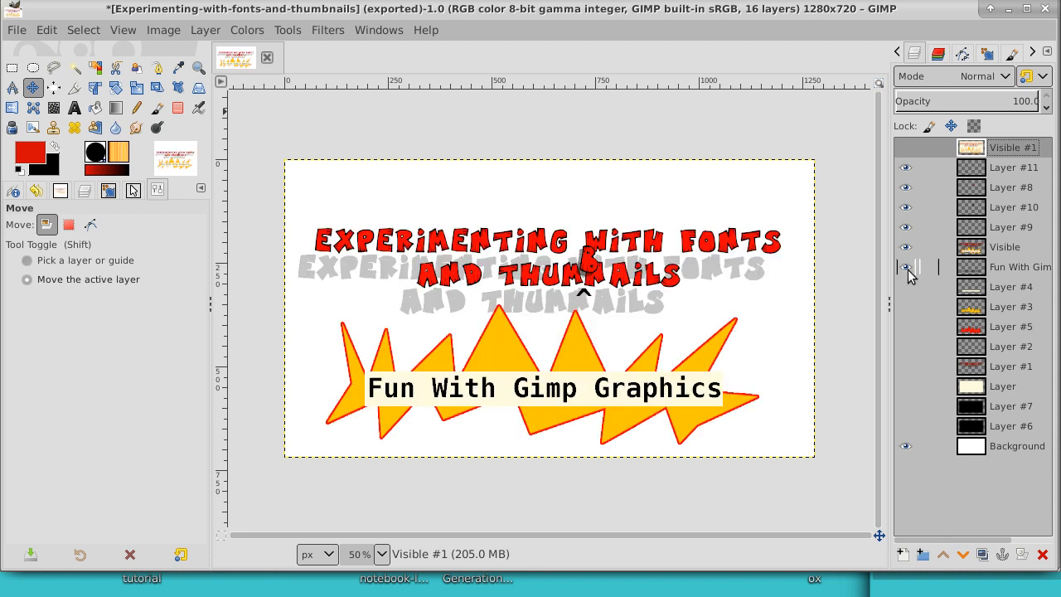
left_click(907, 287)
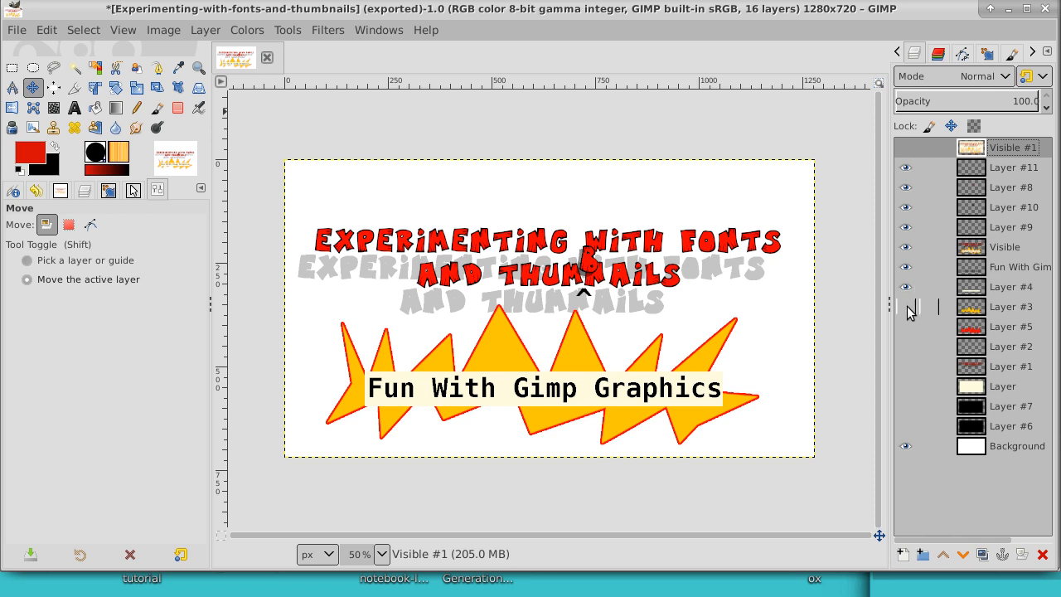
left_click(908, 306)
left_click(908, 326)
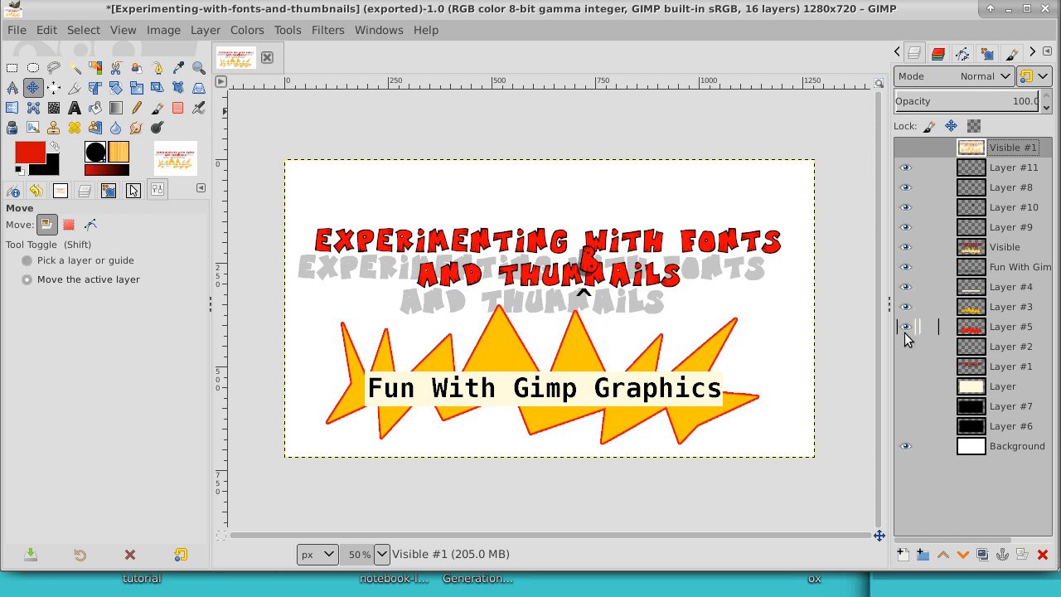
left_click(907, 347)
left_click(907, 366)
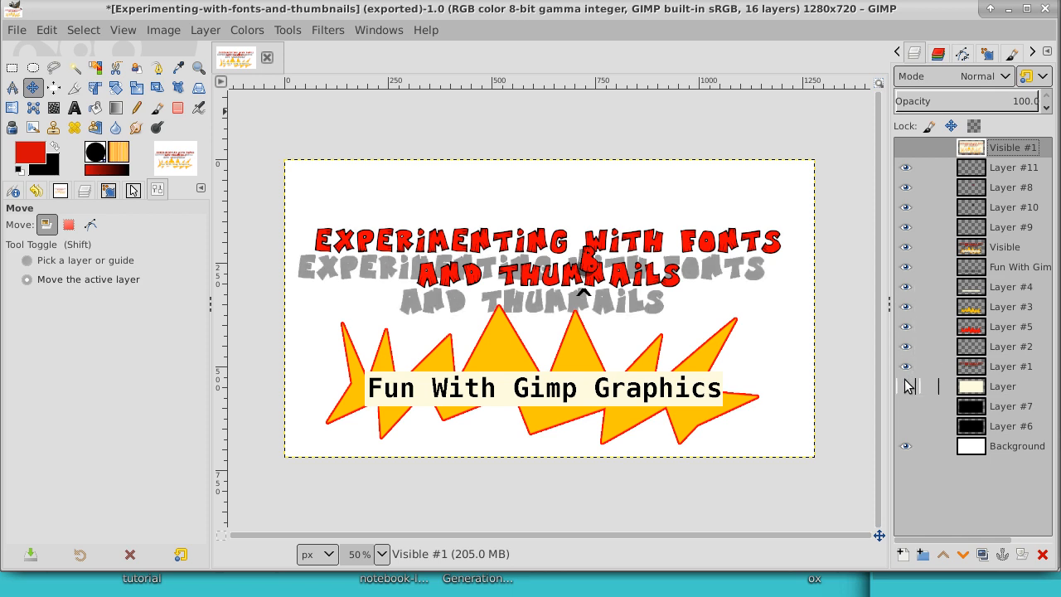
left_click(908, 386)
left_click(907, 407)
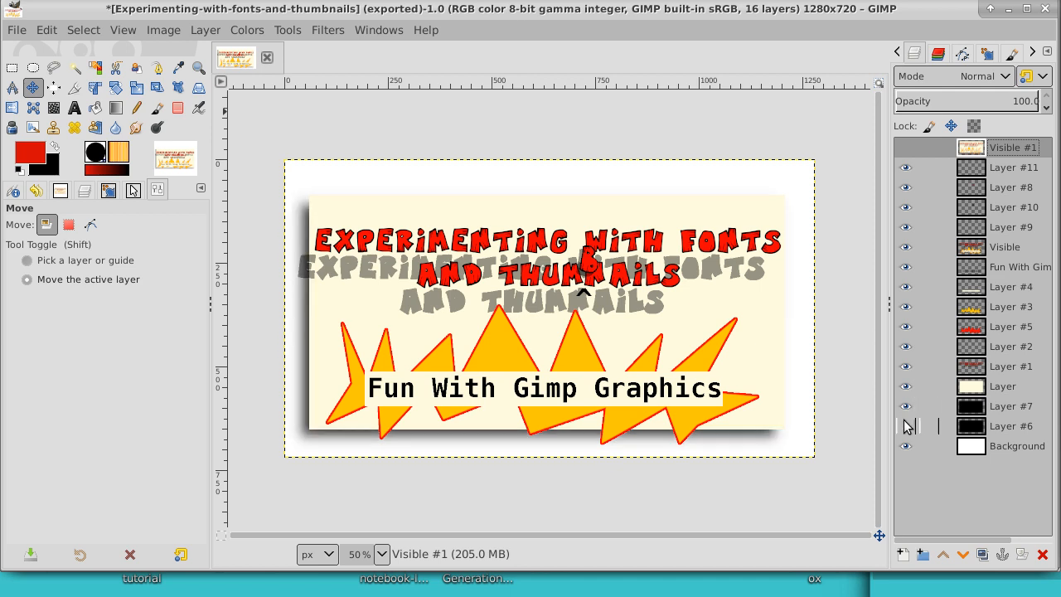
left_click(905, 426)
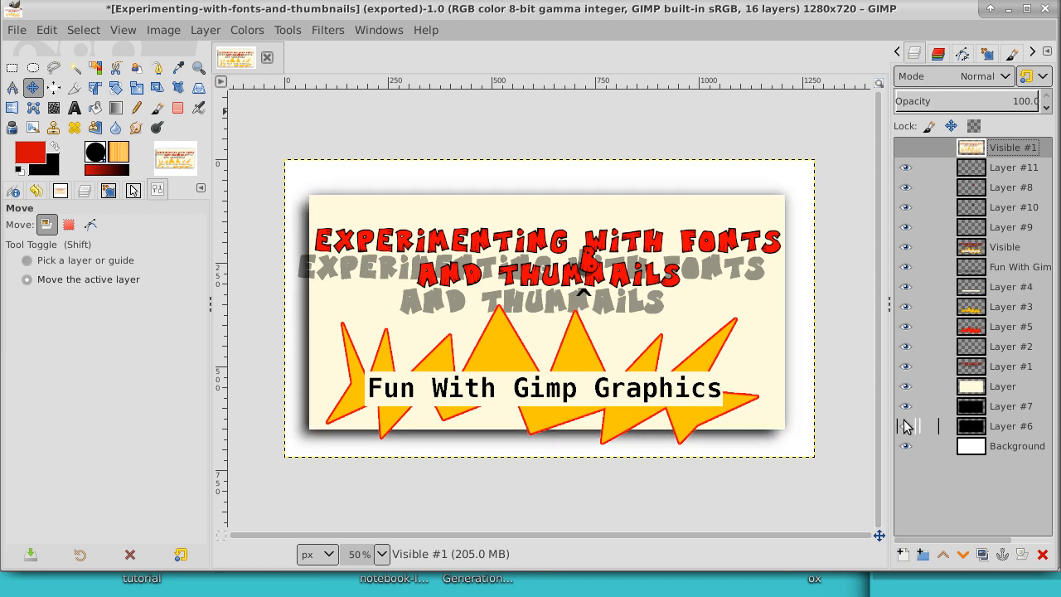
Step: Show the combined Visible #1 layer again and hide the older Visible layer, Layer #9, Layer #10, Layer #8 and Layer #11
left_click(907, 147)
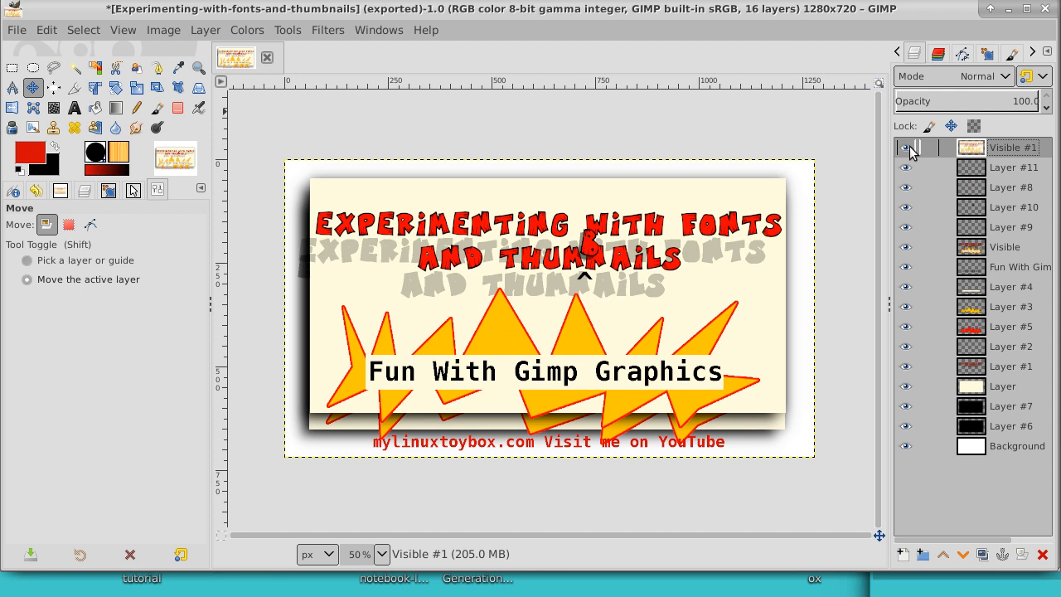
left_click(906, 309)
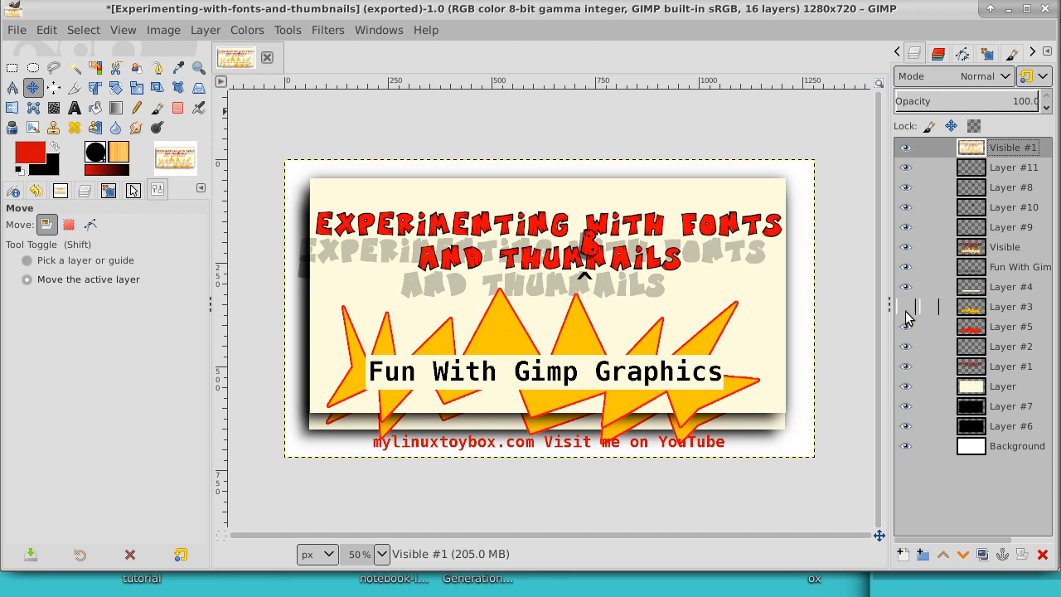
left_click(906, 247)
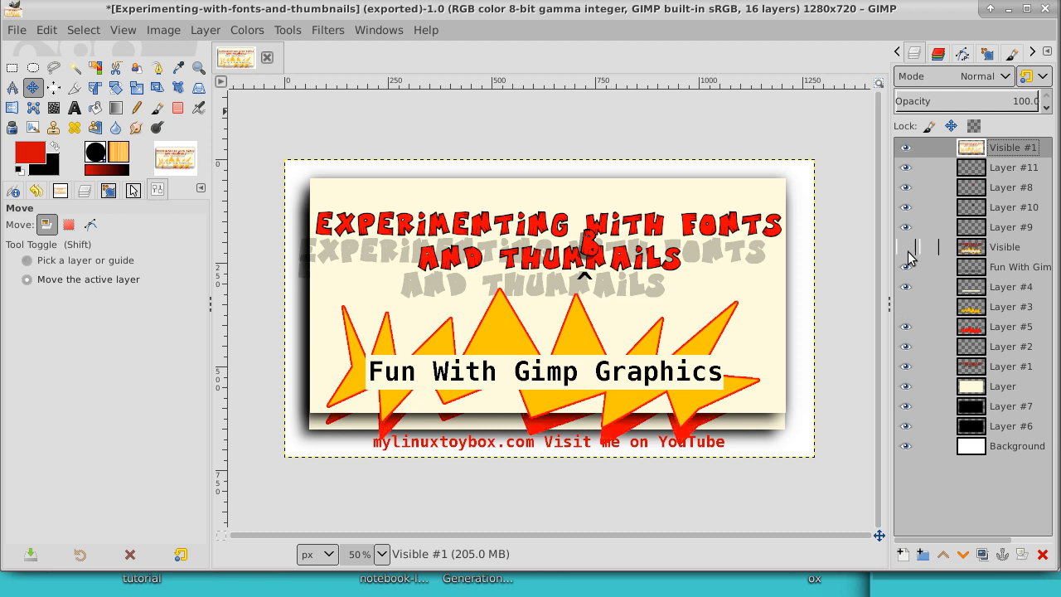
left_click(906, 227)
left_click(906, 207)
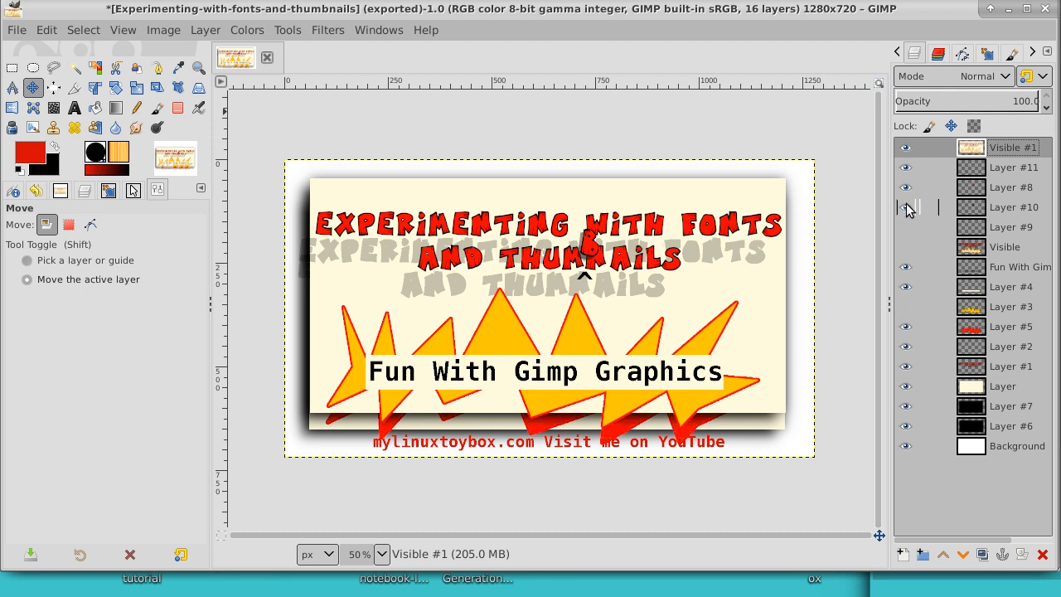
left_click(907, 188)
left_click(907, 169)
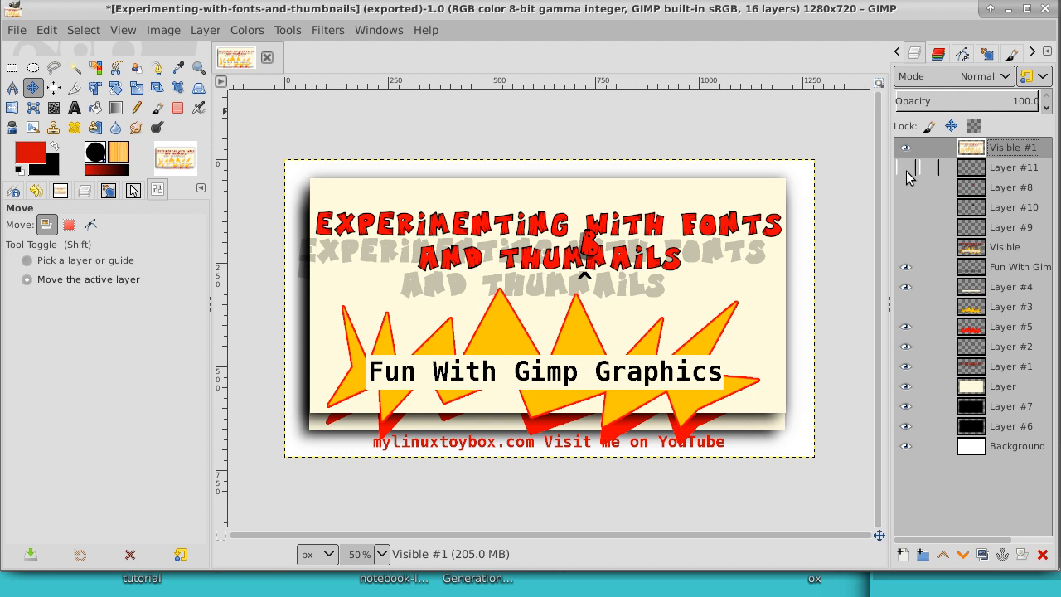
Step: Hide every layer from the Fun With Gimp Graphics text down to Layer #6, keeping only Visible #1 and Background shown
left_click(907, 267)
left_click(906, 287)
left_click(906, 307)
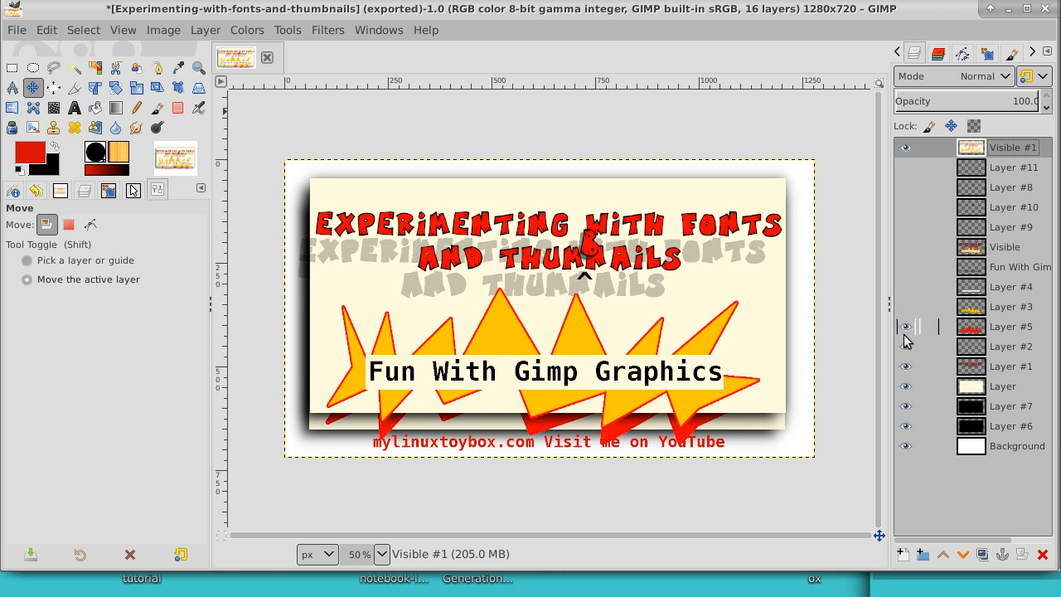
left_click(906, 327)
left_click(906, 346)
left_click(906, 366)
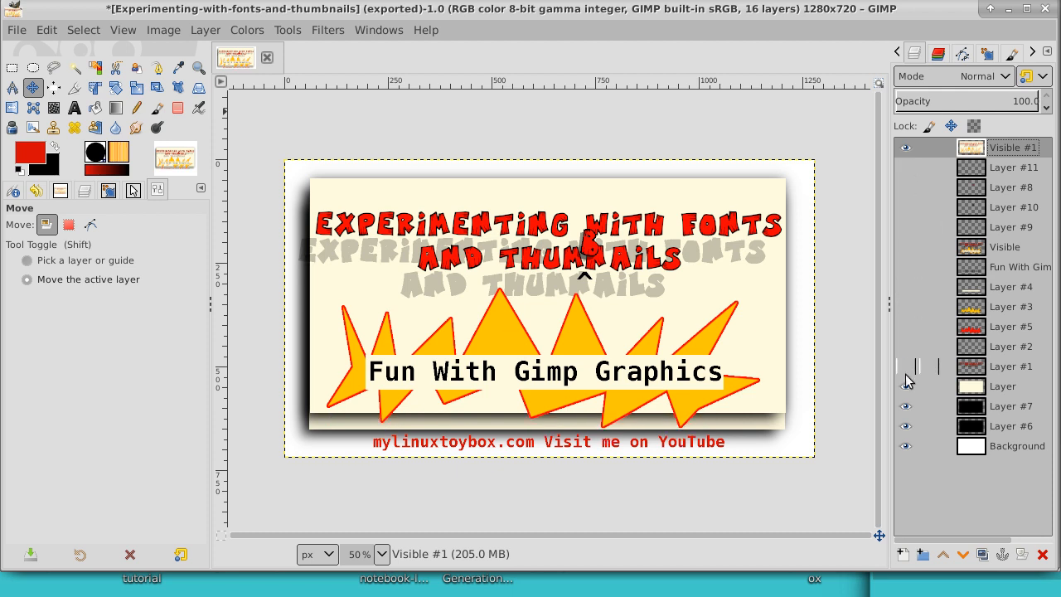
left_click(906, 386)
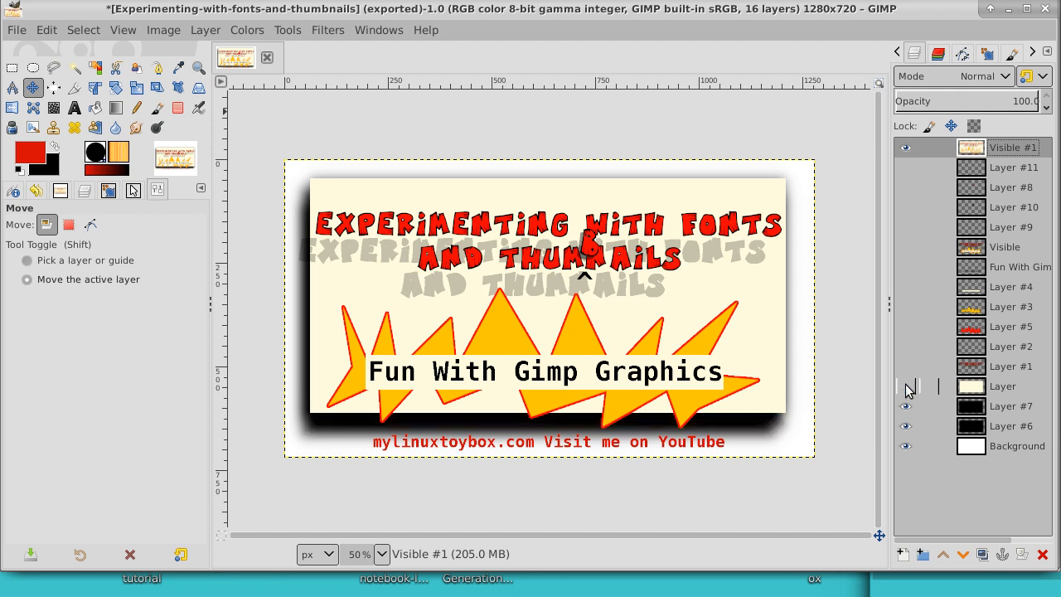
left_click(906, 407)
left_click(907, 427)
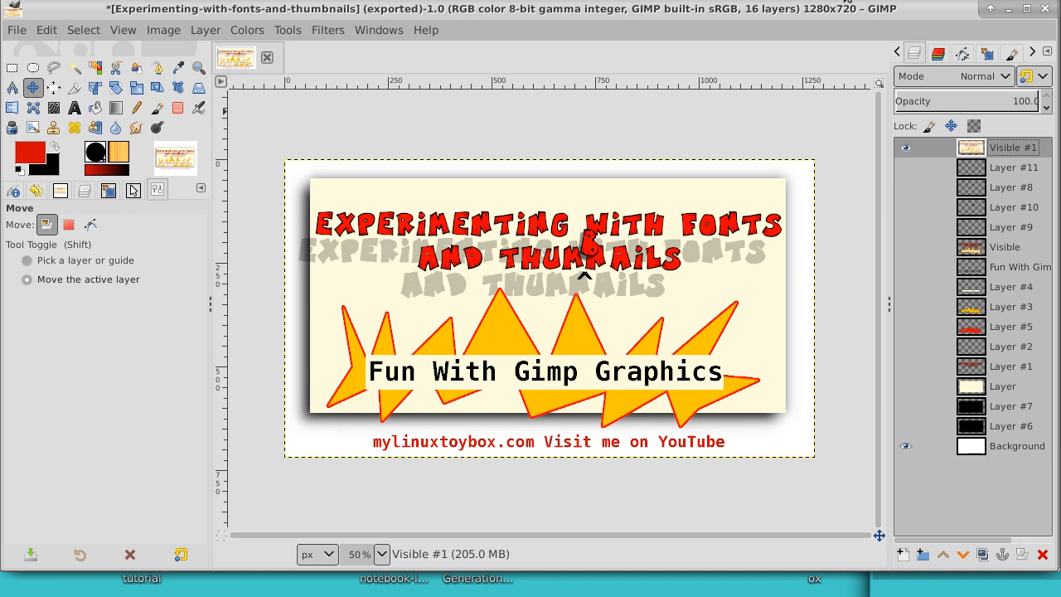
Step: Switch to Image Viewer to check Experimenting-with-fonts-and-thumbnails.jpg and bring the terminal window to the front
left_click(848, 1)
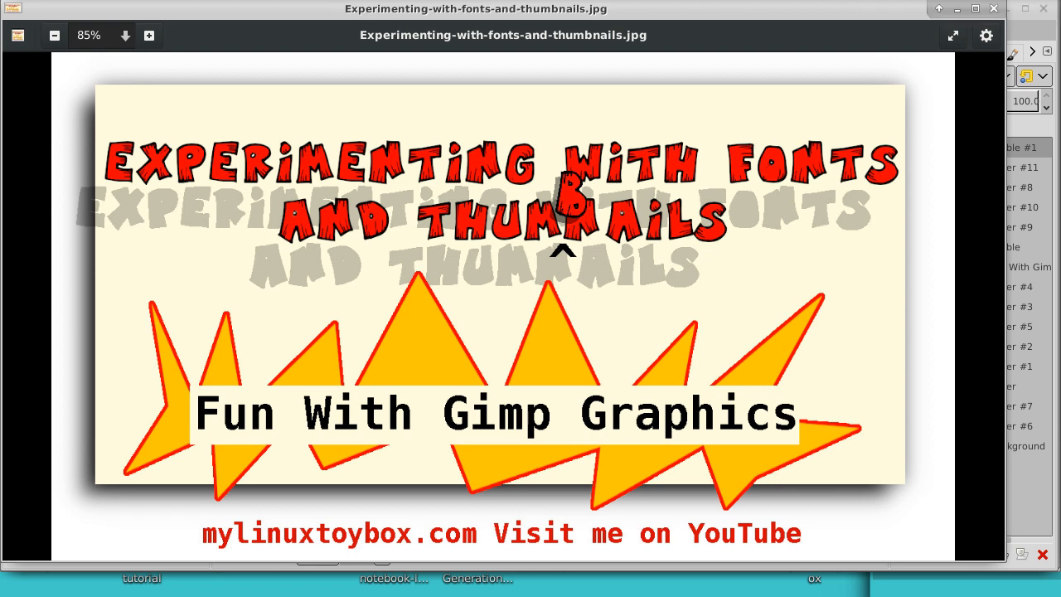
left_click(506, 1)
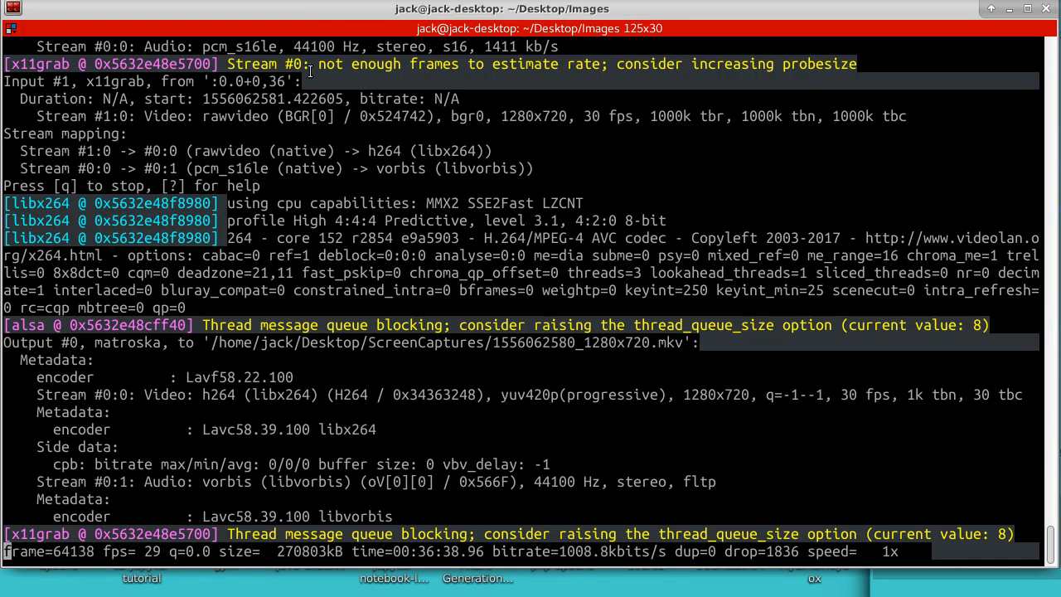